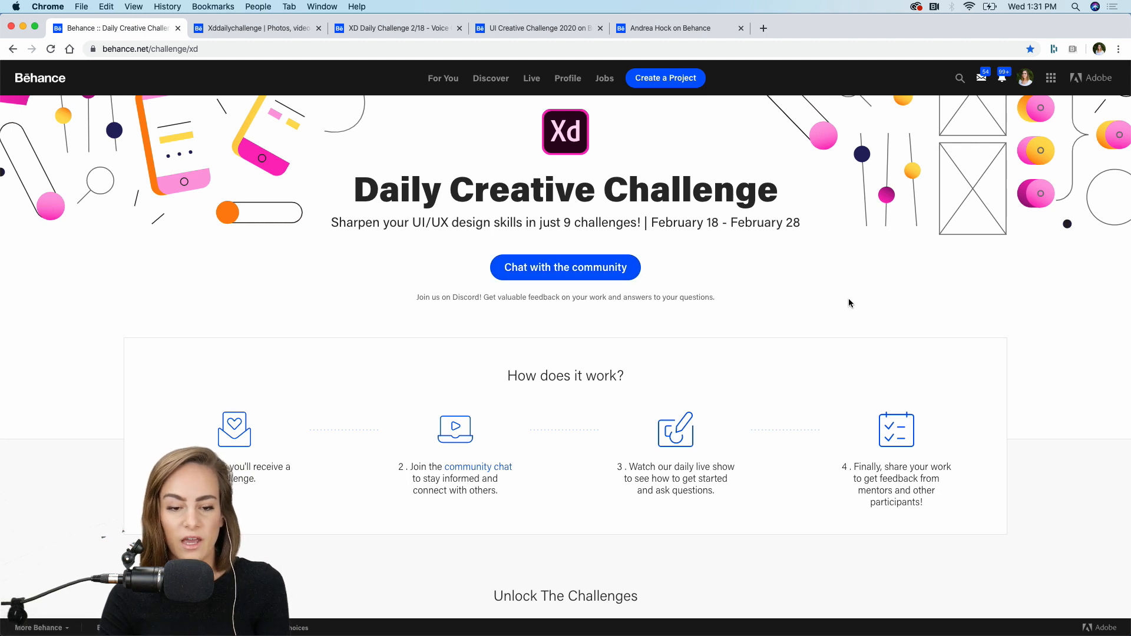
left_click(917, 6)
left_click(928, 218)
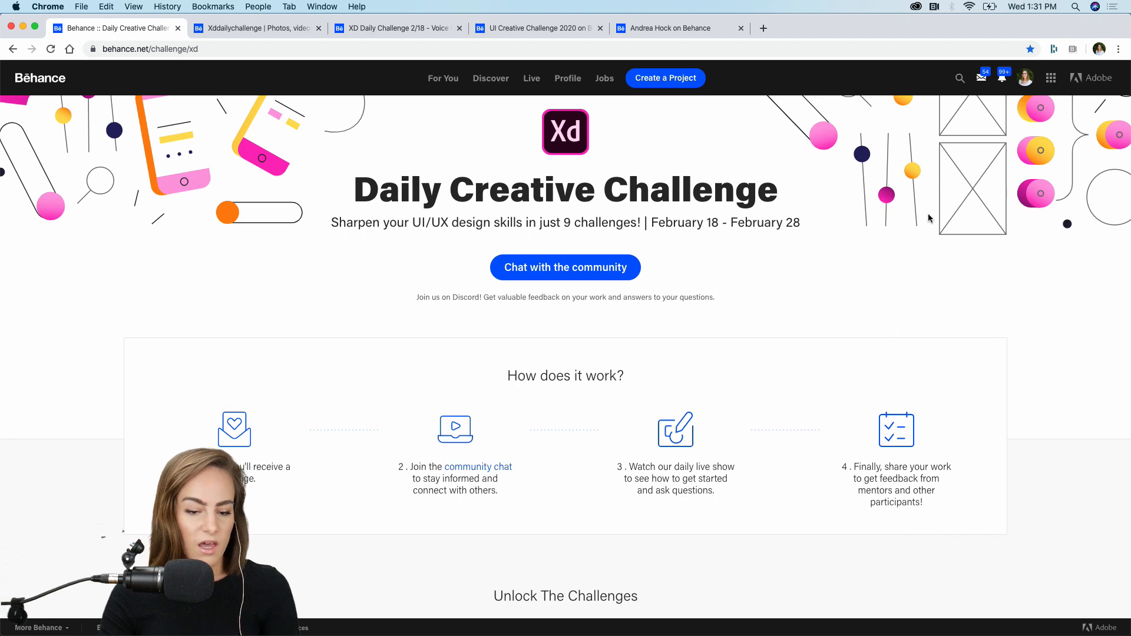
- Get started with the February 19 Content-Aware Layout challenge and download its Challenge 2 starter folder from Dropbox
scroll(928, 218, "down", 1)
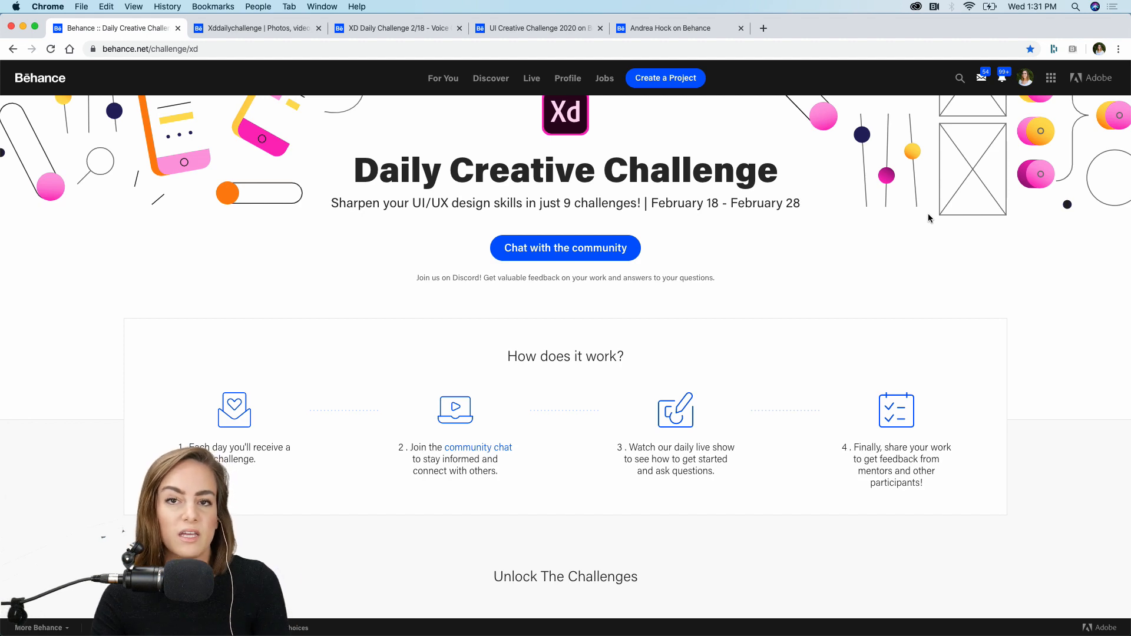
scroll(929, 218, "down", 8)
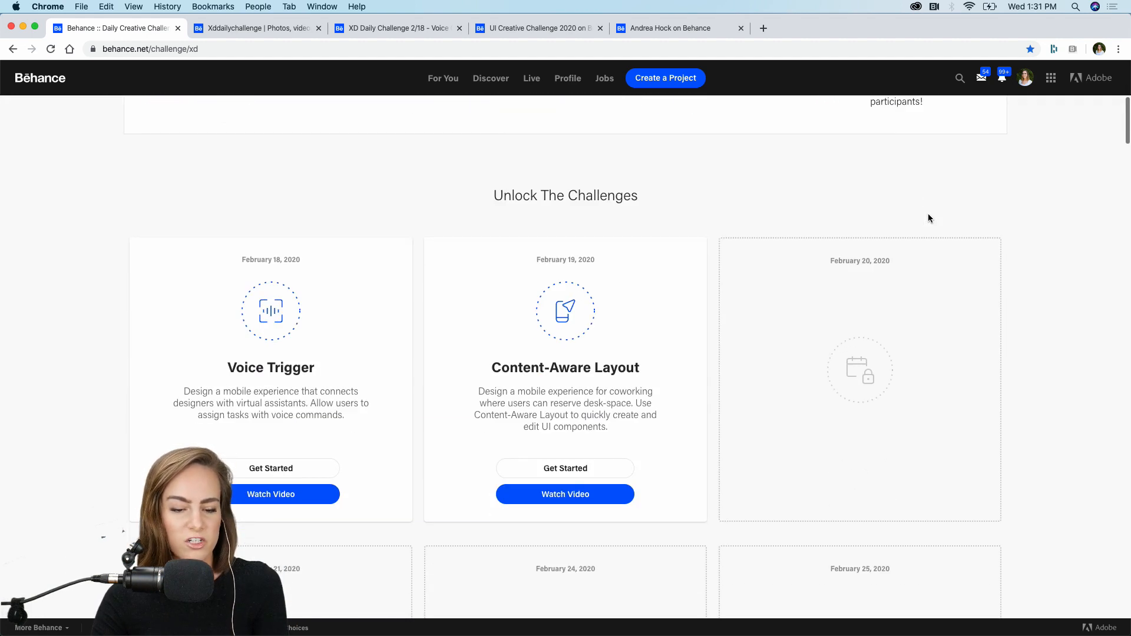
scroll(927, 218, "down", 1)
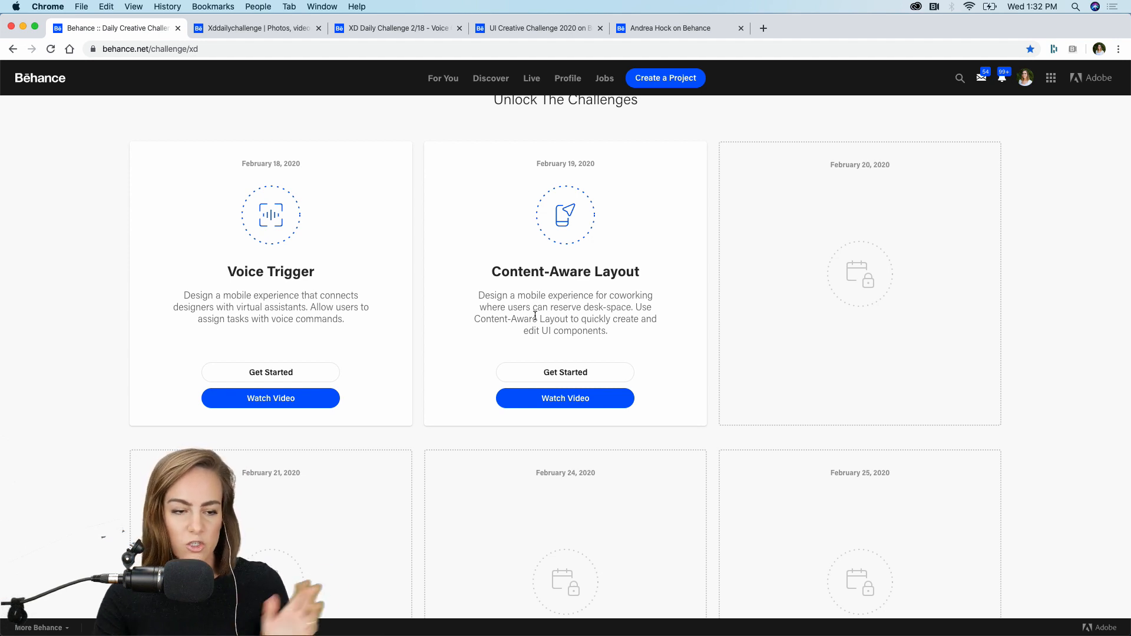
left_click(592, 371)
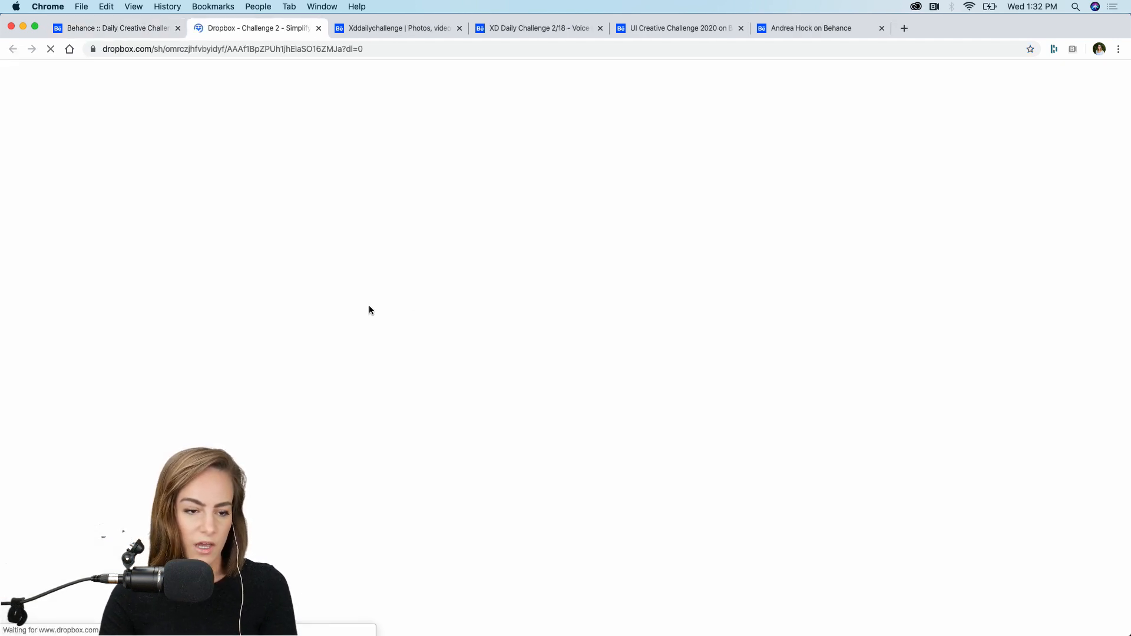
left_click(1095, 78)
left_click(1073, 108)
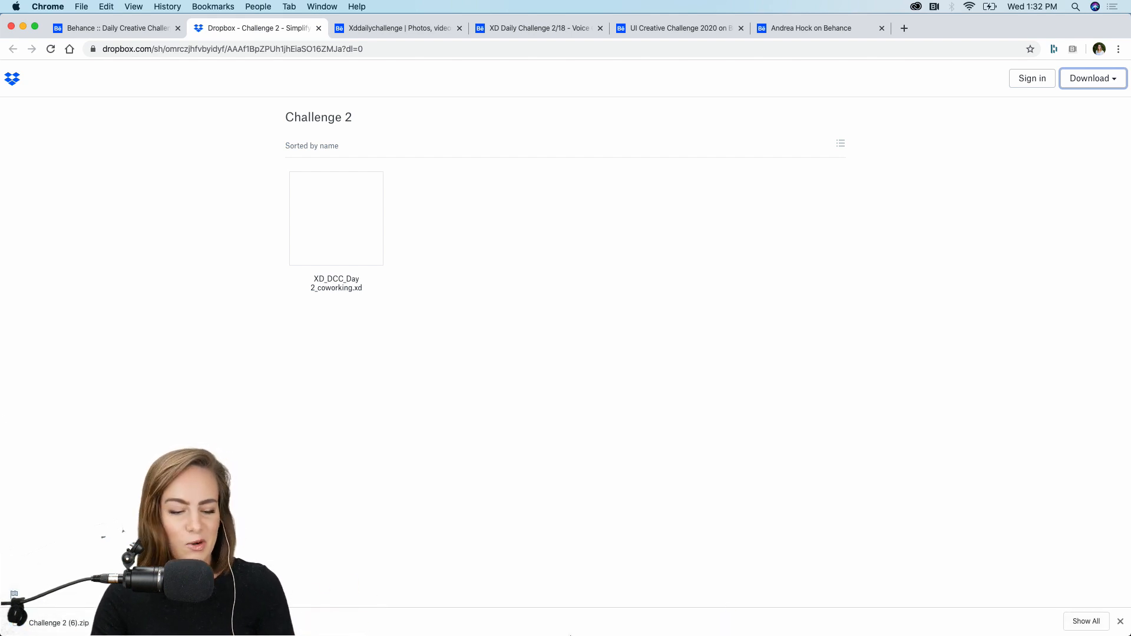
- Switch to Adobe XD and view the XD_DCC_Day 2_coworking starter file
left_click(678, 621)
scroll(701, 401, "left", 3)
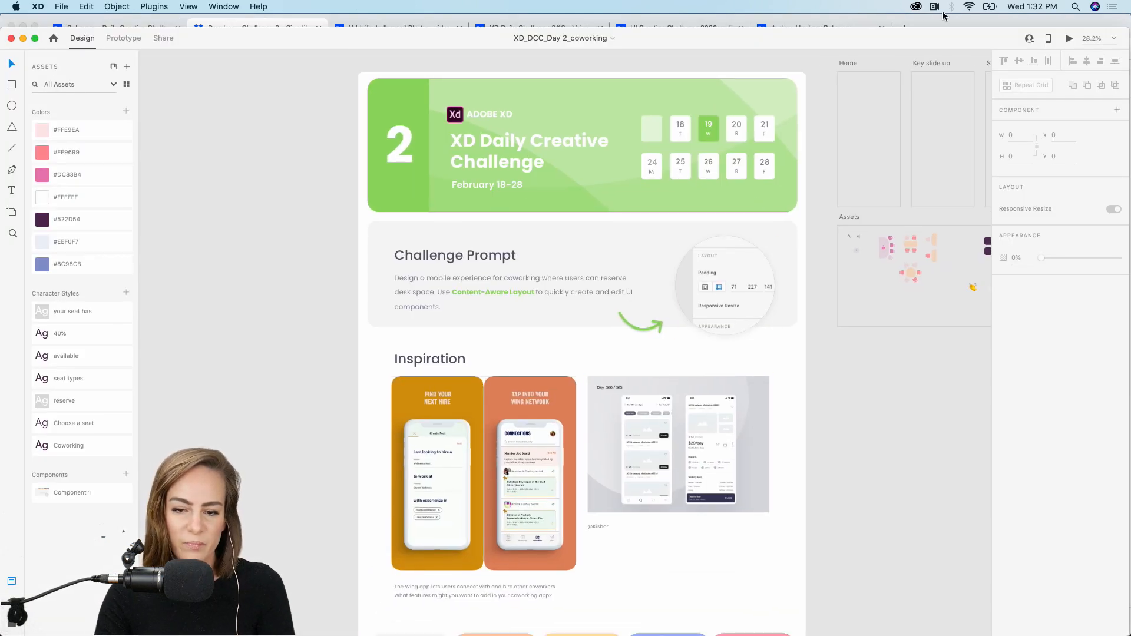
- Return to the Behance challenge page in Chrome, go to its Next Steps section and dismiss the downloads bar
key("super+Tab")
left_click(104, 30)
scroll(697, 286, "down", 10)
scroll(698, 288, "down", 10)
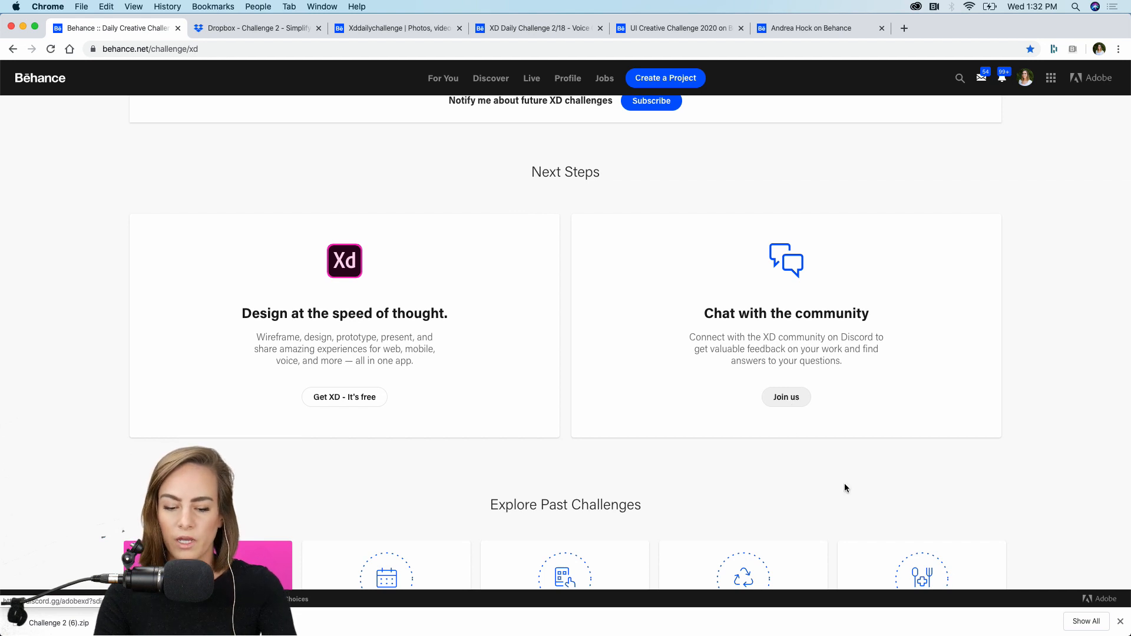
left_click(1120, 621)
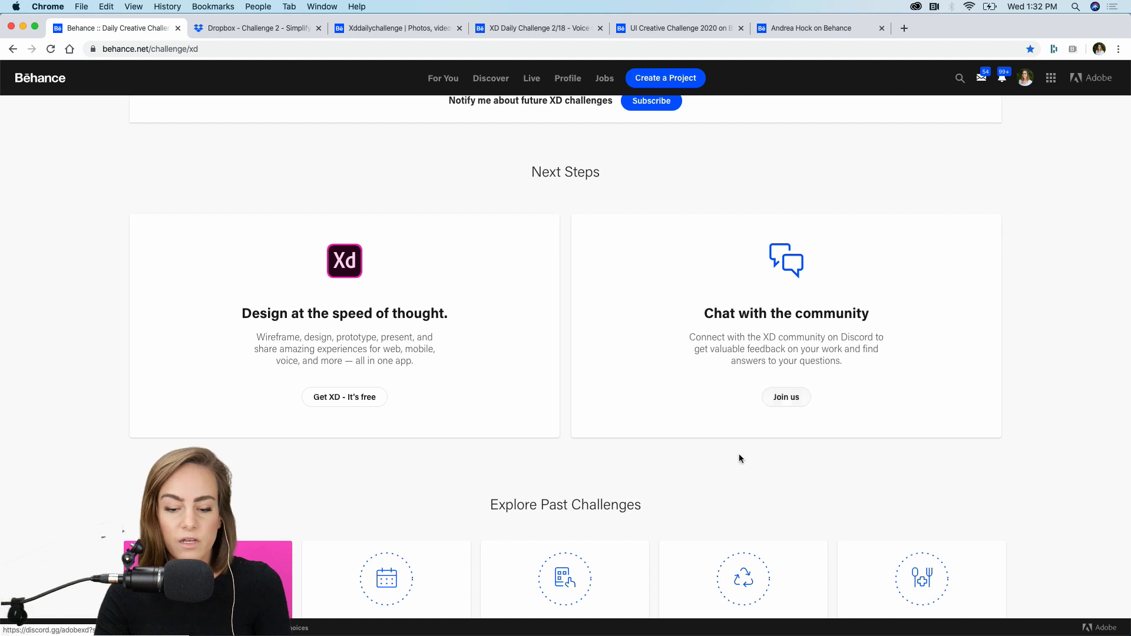
- Switch to Discord, enlarge its window and view the creative-challenge announcements of the Adobe XD server
mouse_move(669, 631)
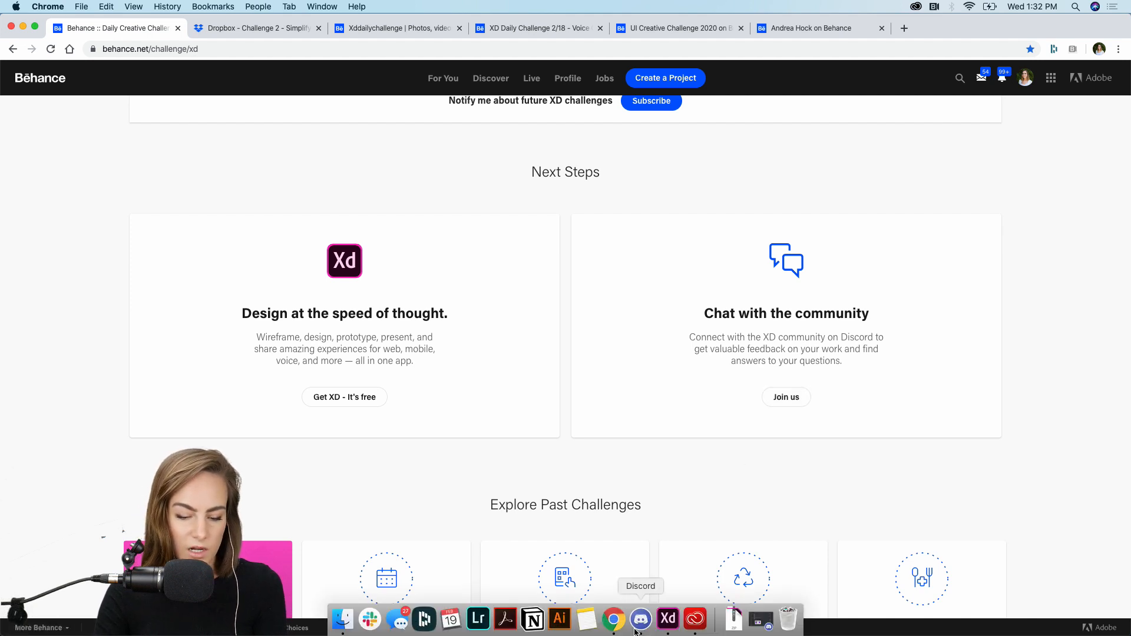
left_click(641, 620)
left_click_drag(965, 585, 1127, 629)
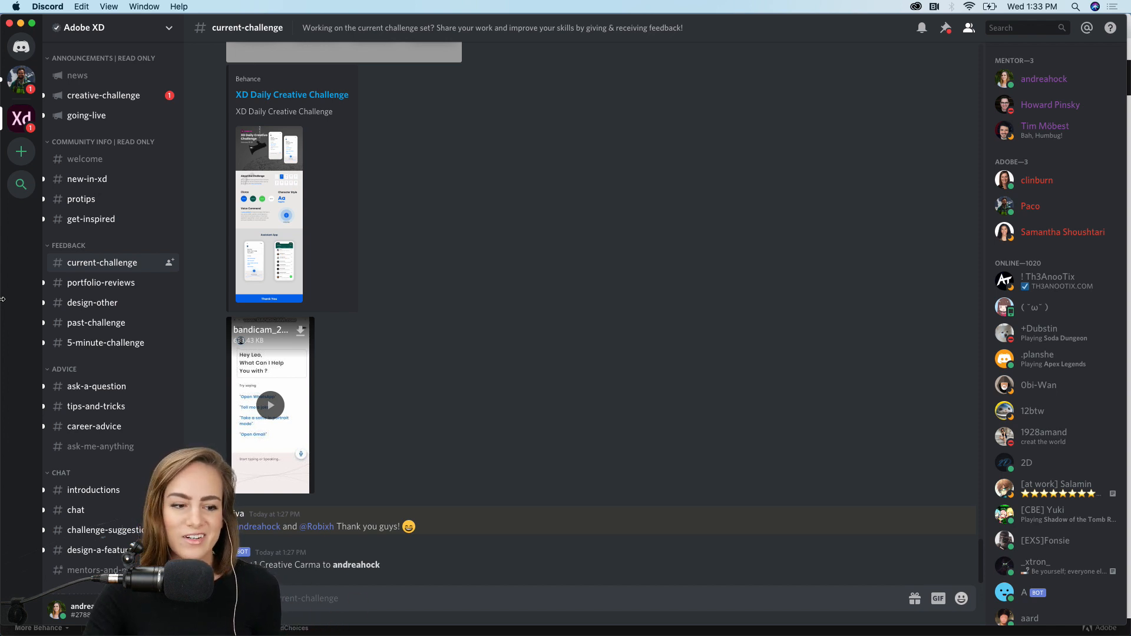
left_click(92, 97)
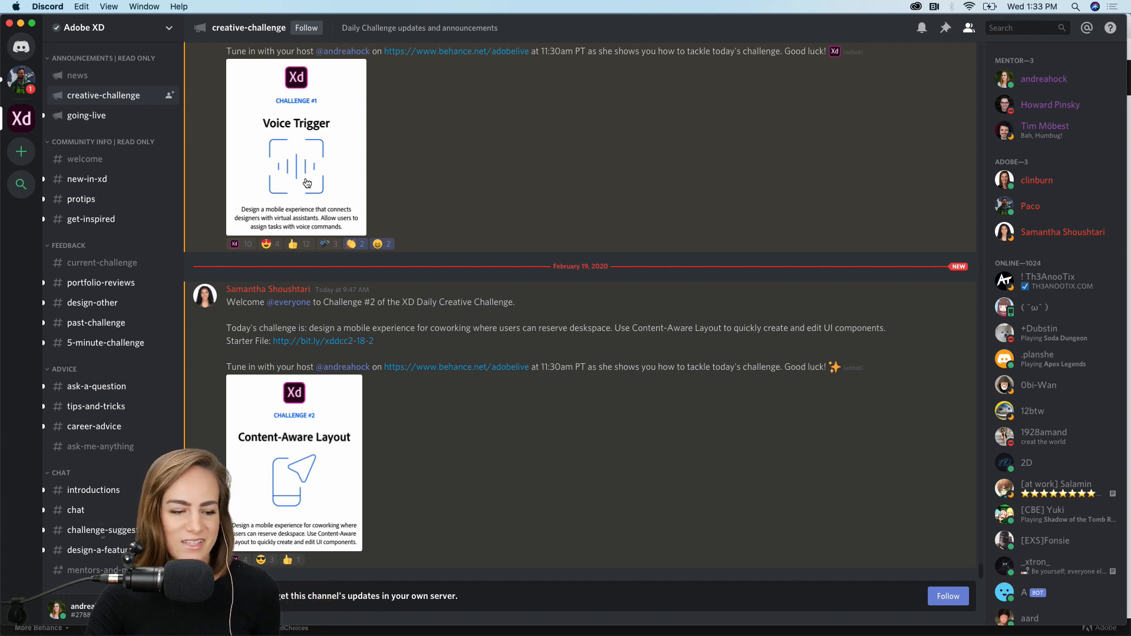
- Review the shared work and feedback posted in the current-challenge channel back to the previous day's messages
left_click(97, 266)
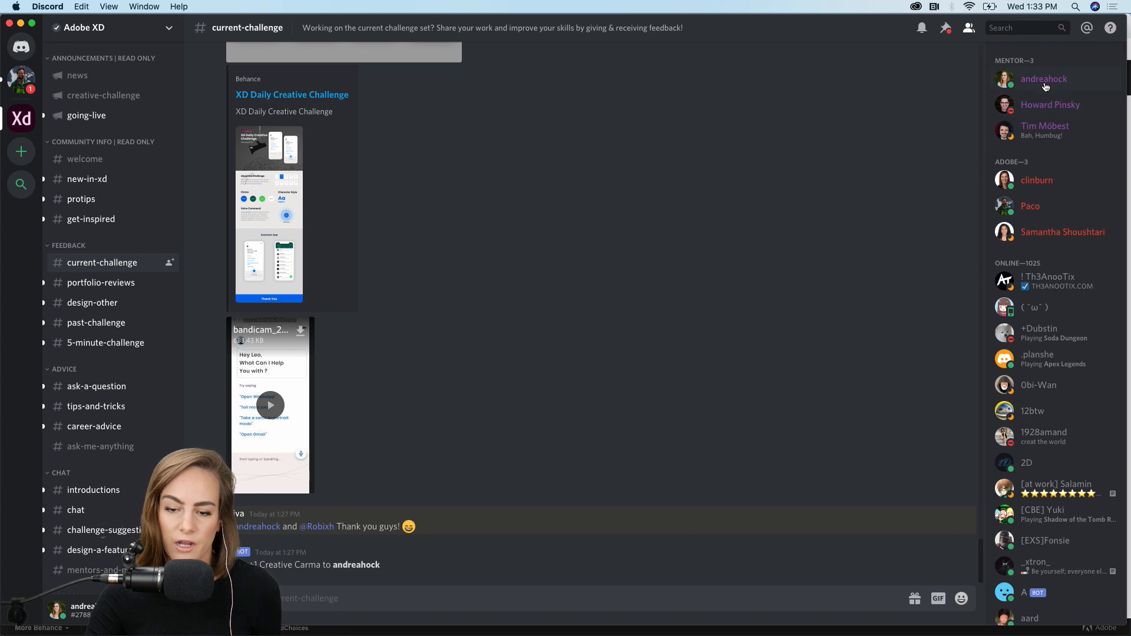
scroll(691, 350, "up", 10)
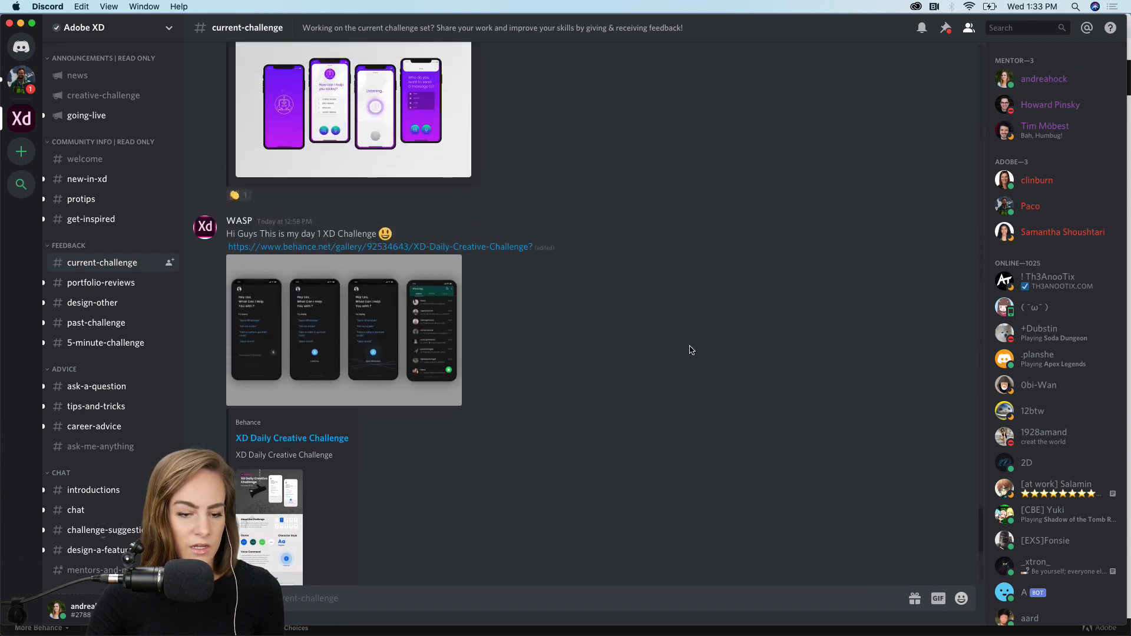
scroll(691, 350, "up", 3)
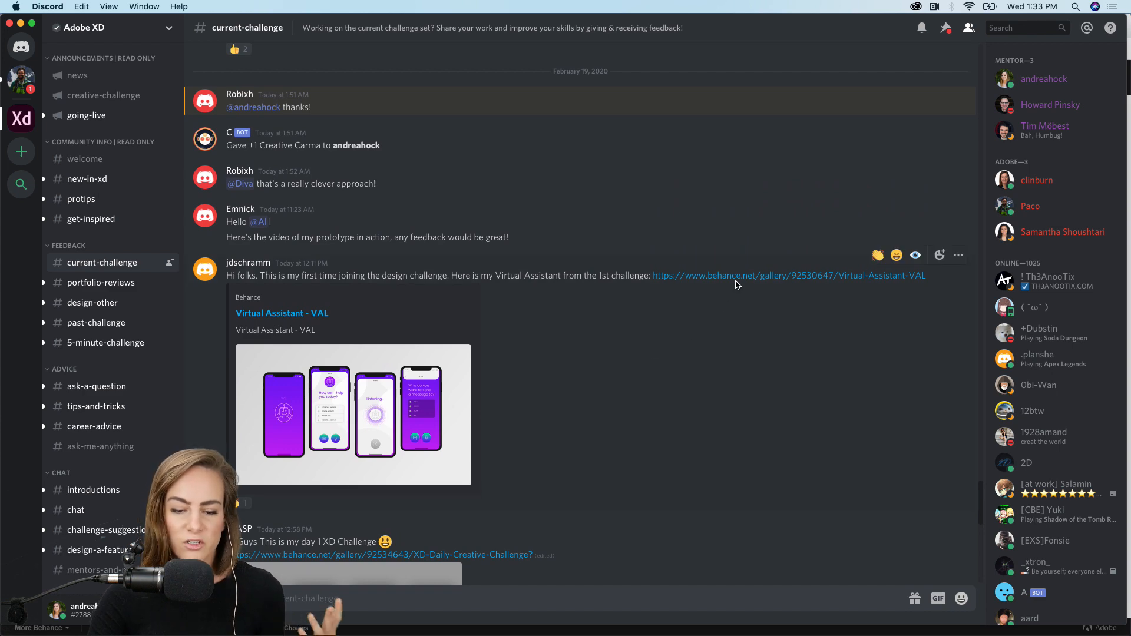
scroll(738, 280, "up", 15)
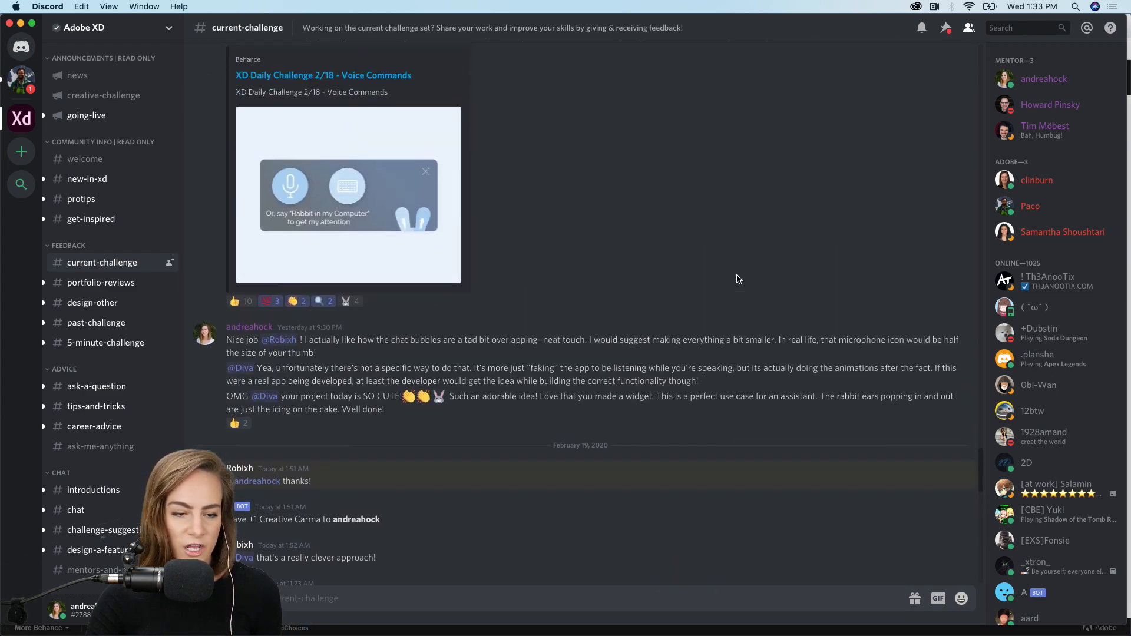
scroll(738, 280, "up", 2)
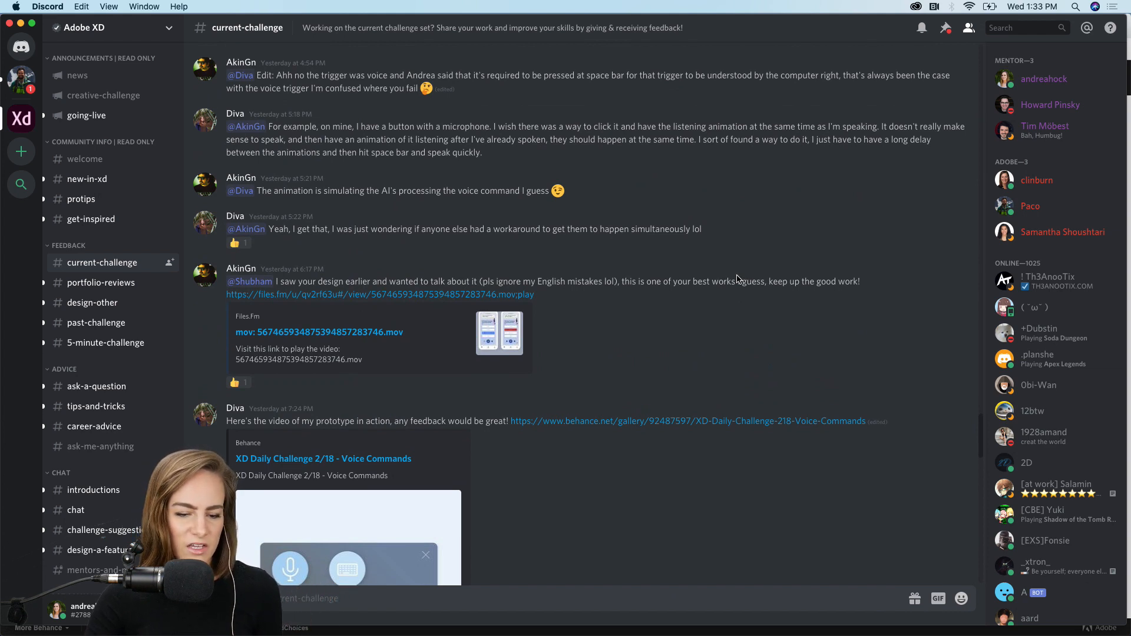
- Look through the ask-a-question, career-advice and tips-and-tricks channels, then return to current-challenge
left_click(98, 394)
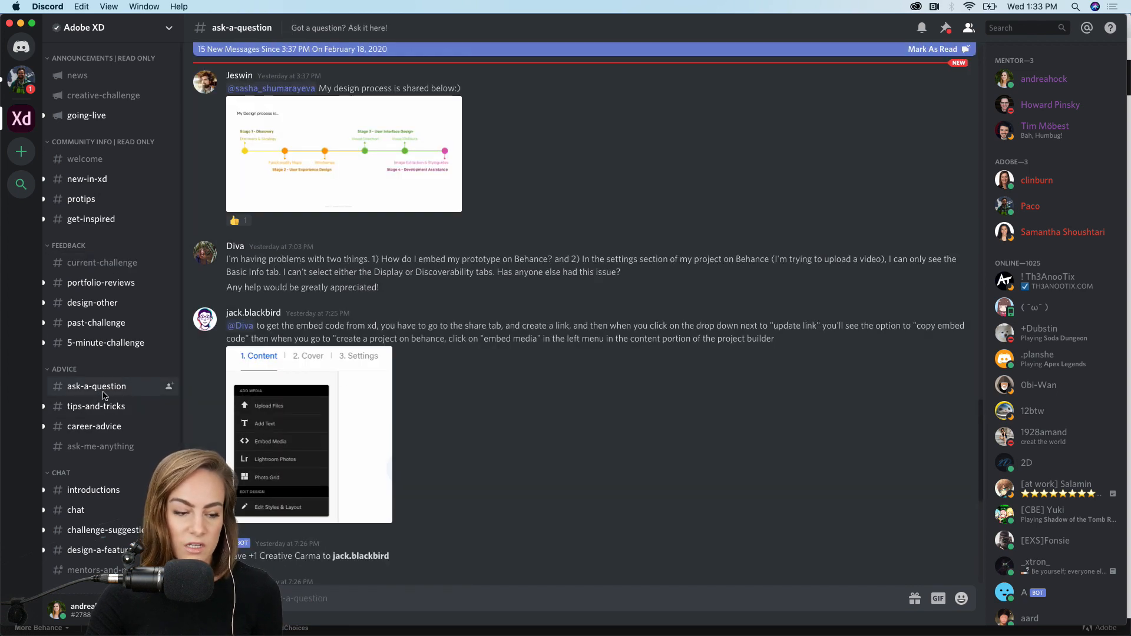
left_click(96, 427)
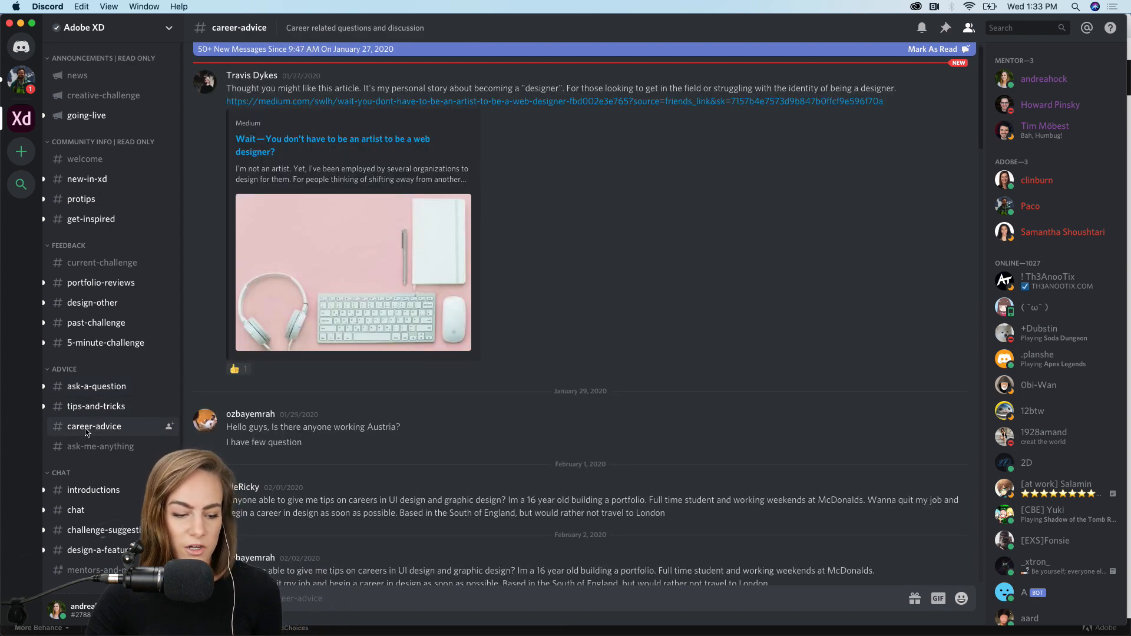
left_click(106, 414)
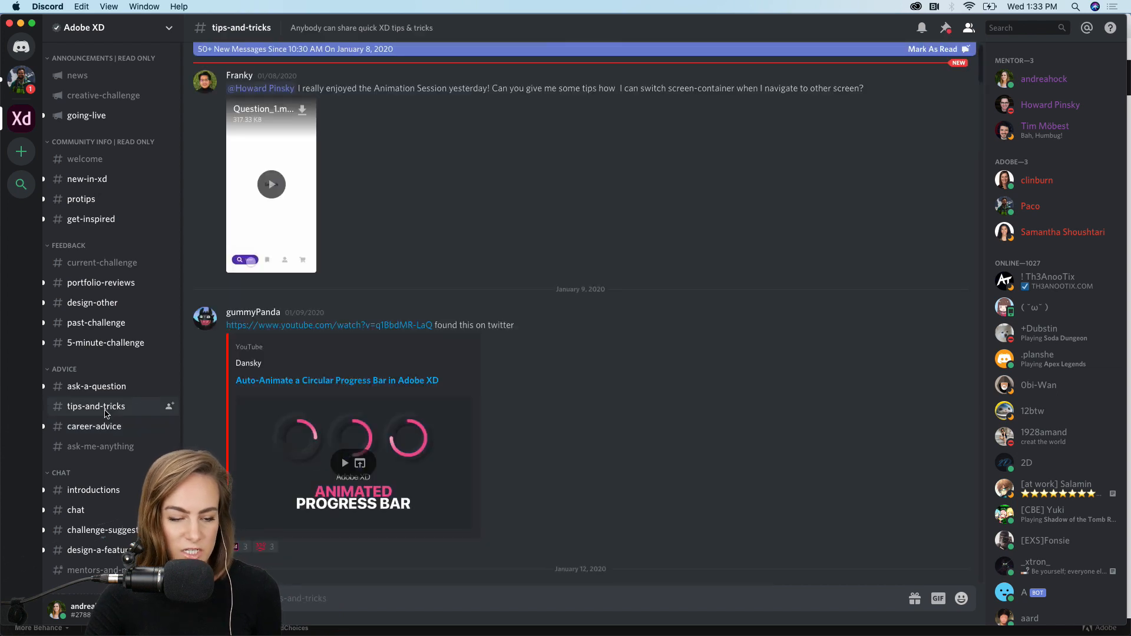
left_click(118, 262)
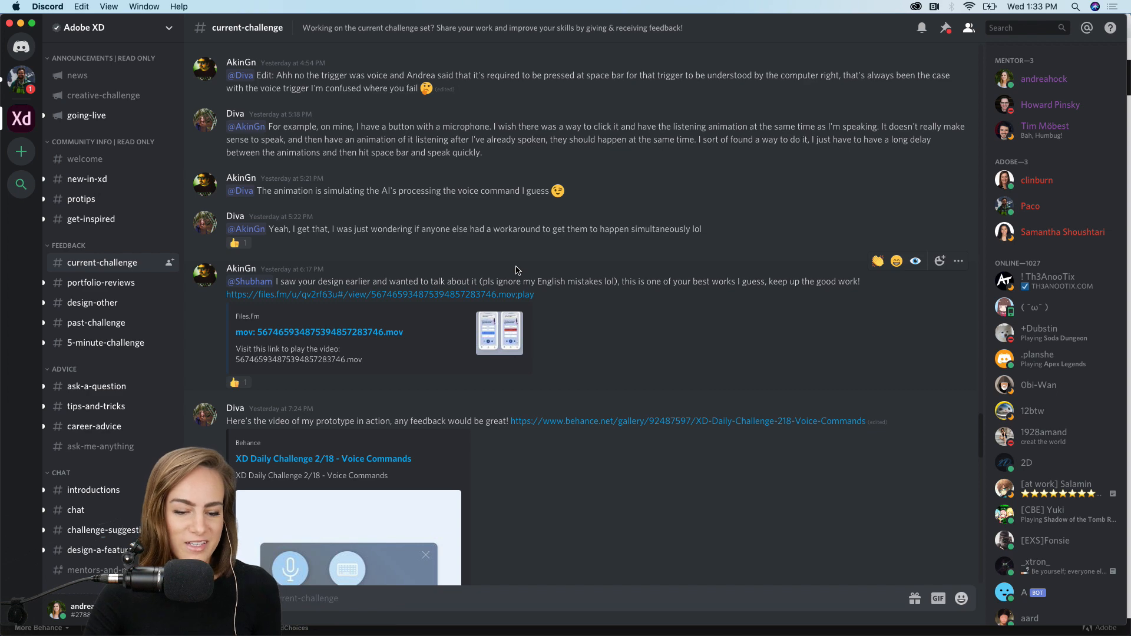
- Minimize Discord, switch to Adobe XD and move its window up to the top of the screen
left_click(21, 23)
mouse_move(587, 625)
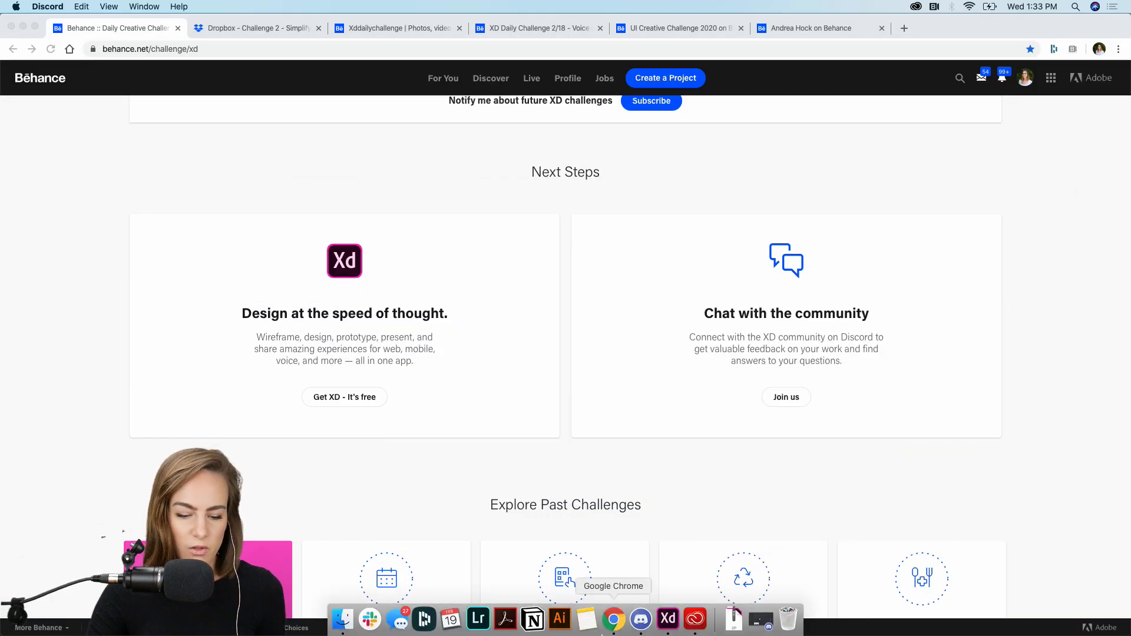
left_click(668, 618)
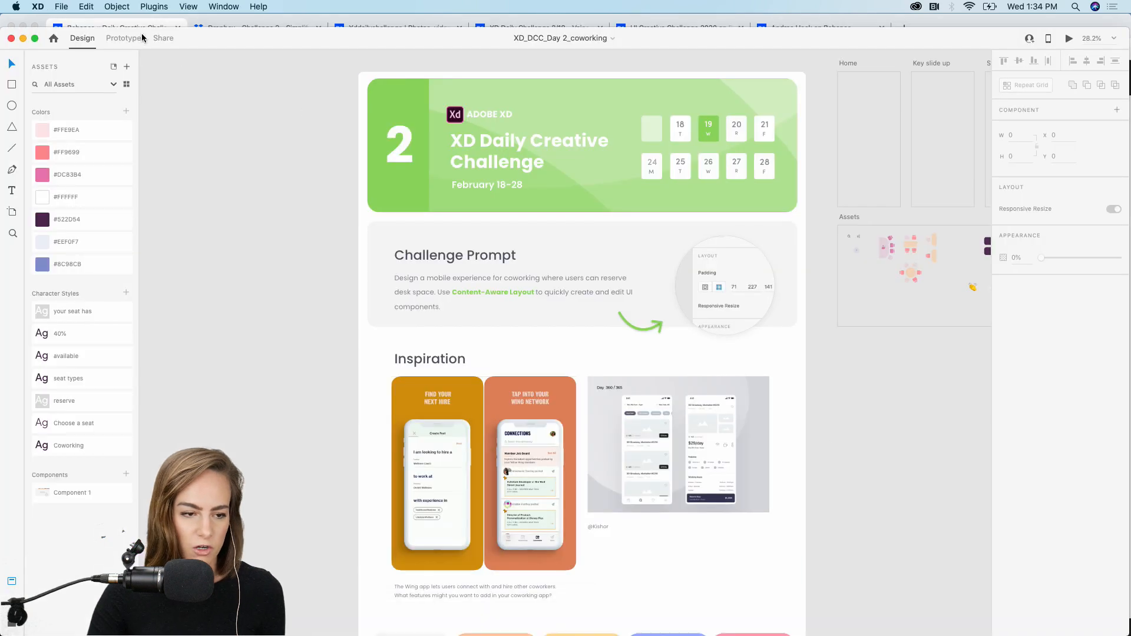
left_click_drag(186, 28, 186, 15)
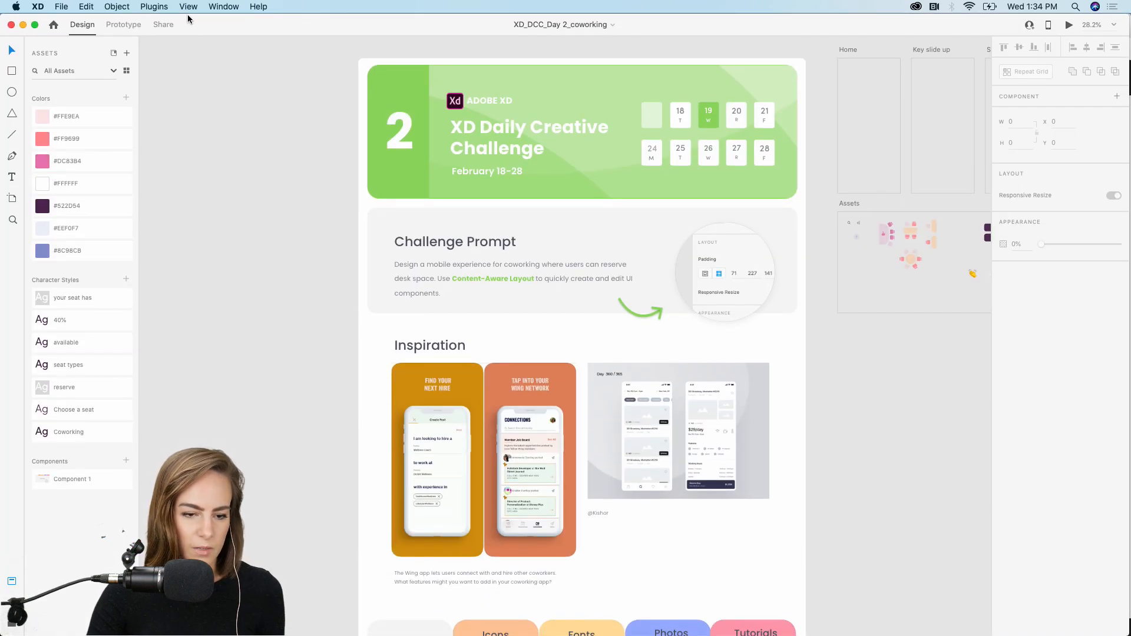
- Examine the starter file's Challenge Prompt and the Inspiration mockups up close, including the Wing app and the desk-booking screens
scroll(217, 232, "right", 3)
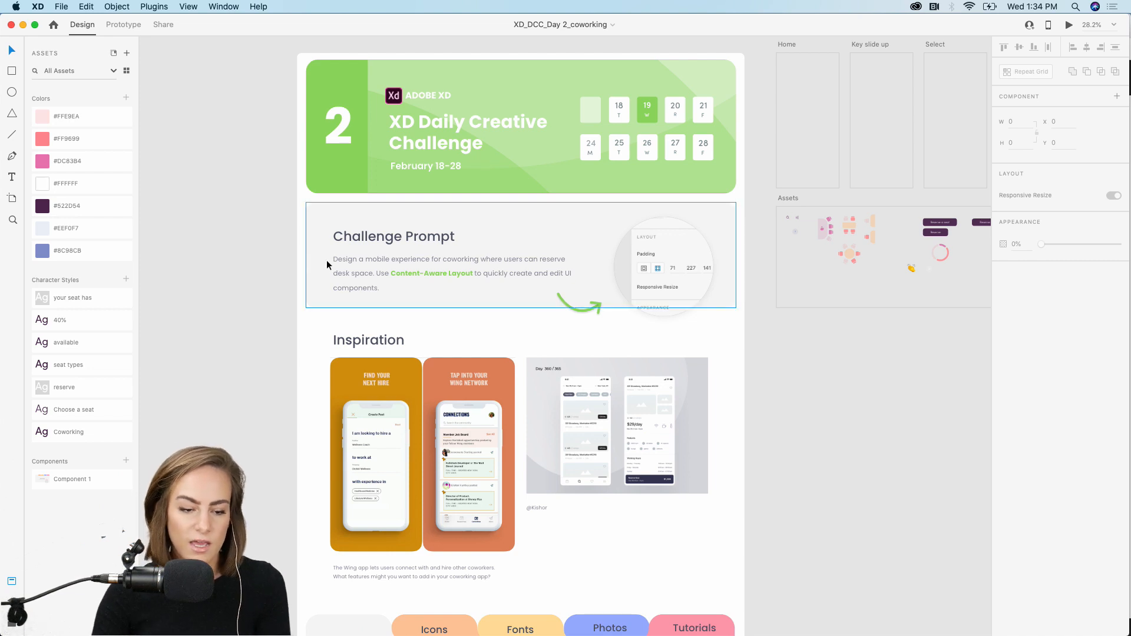
scroll(326, 260, "up", 5)
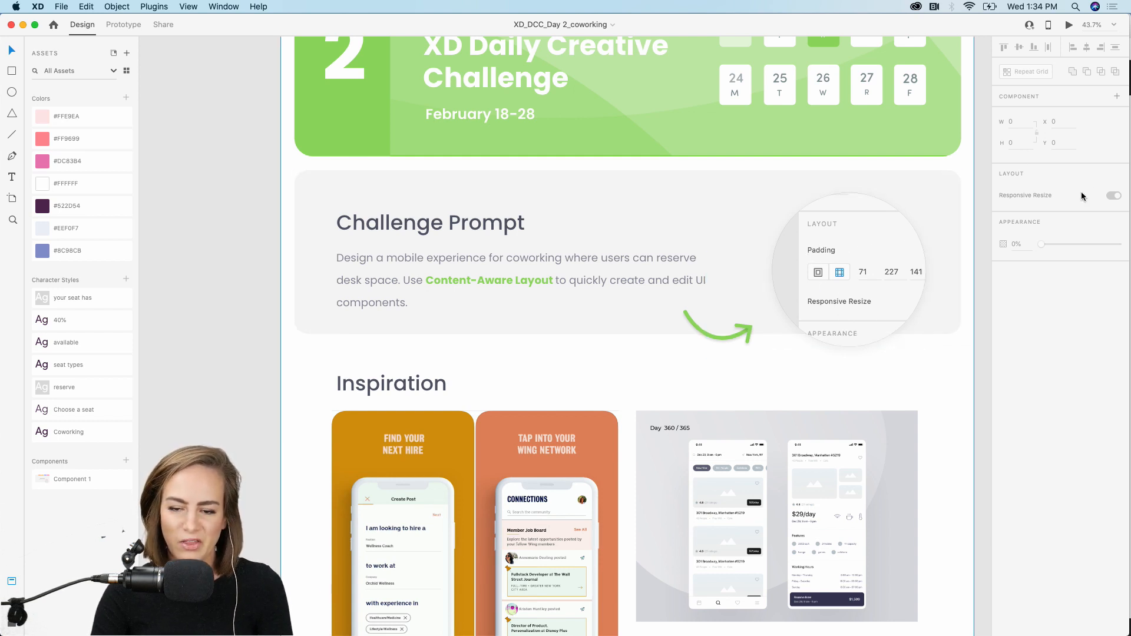
scroll(974, 247, "down", 3)
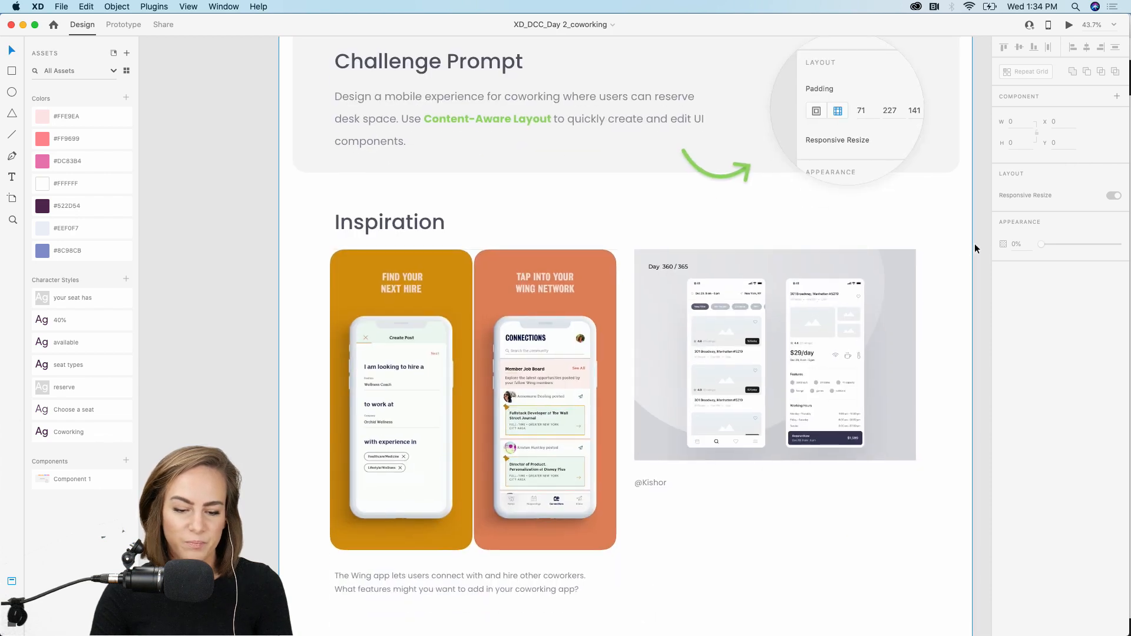
scroll(975, 246, "down", 3)
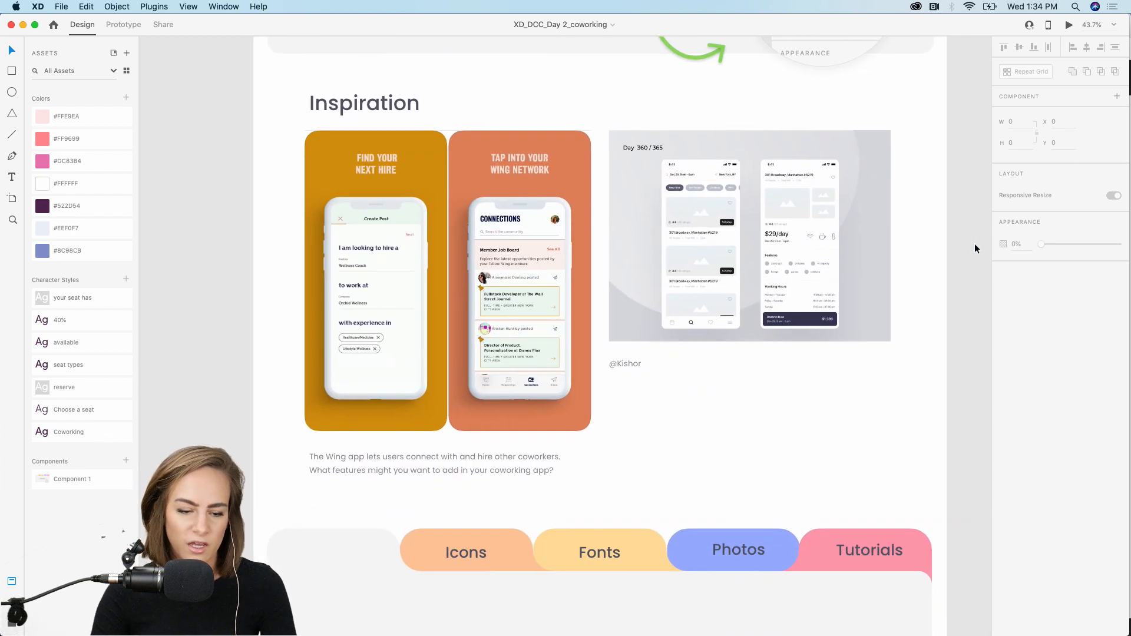
scroll(698, 352, "up", 5)
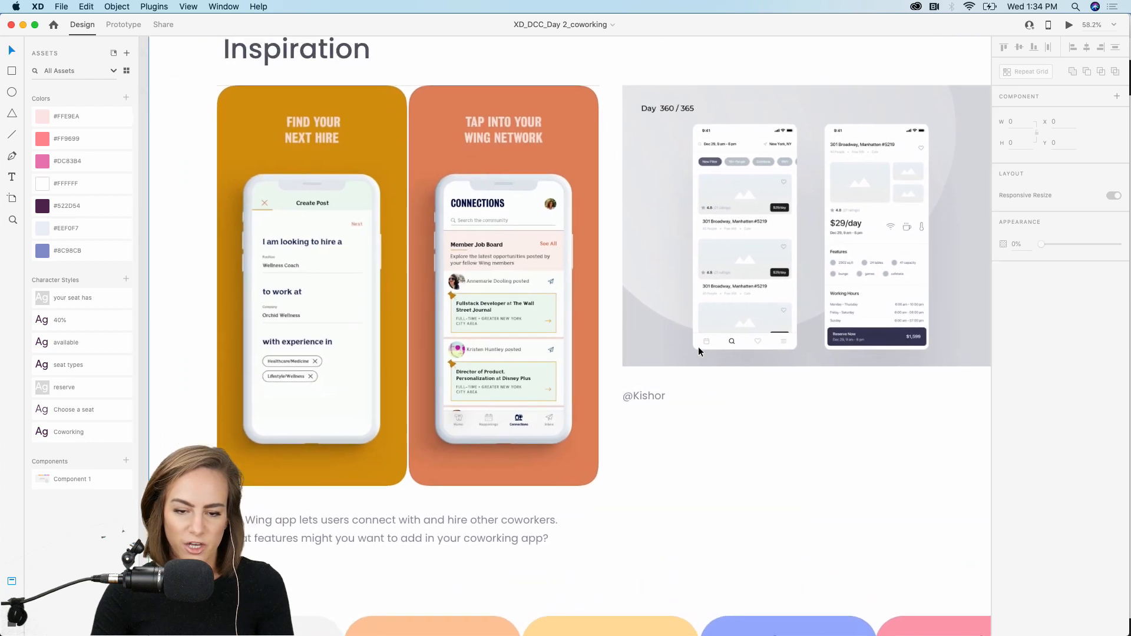
scroll(698, 347, "down", 2)
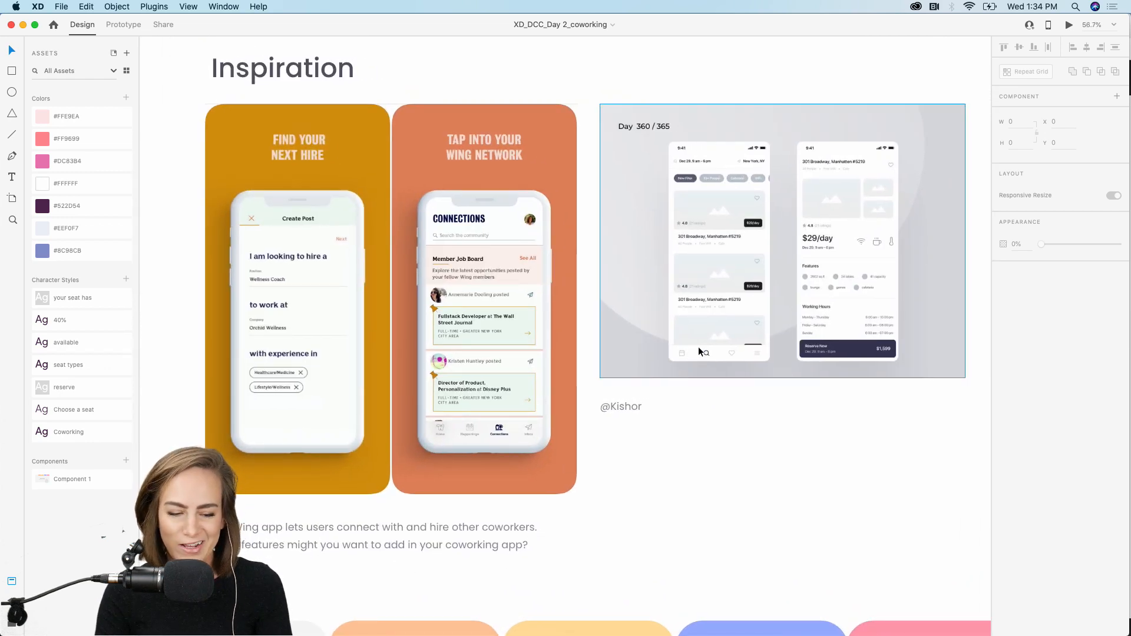
scroll(698, 347, "up", 2)
scroll(698, 346, "up", 4)
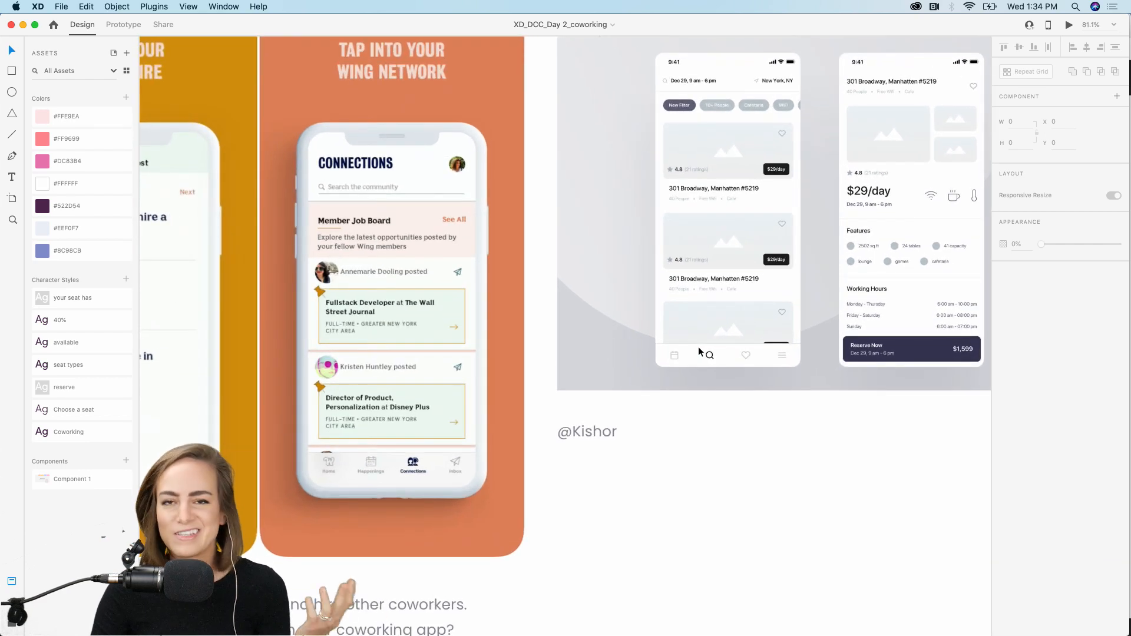
scroll(698, 349, "up", 2)
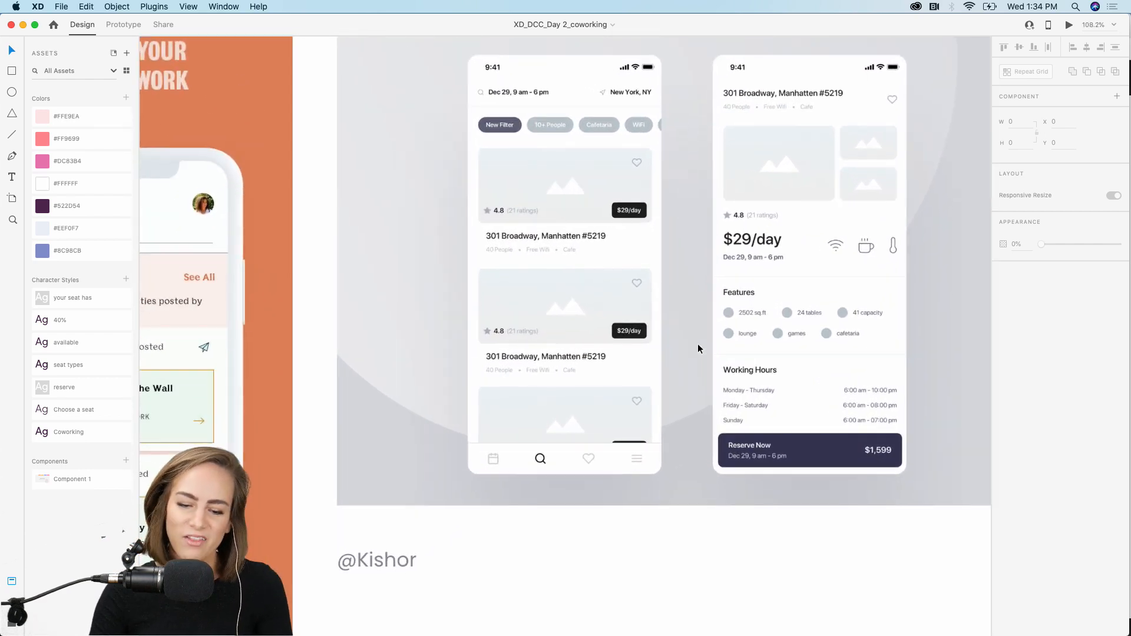
scroll(698, 349, "up", 1)
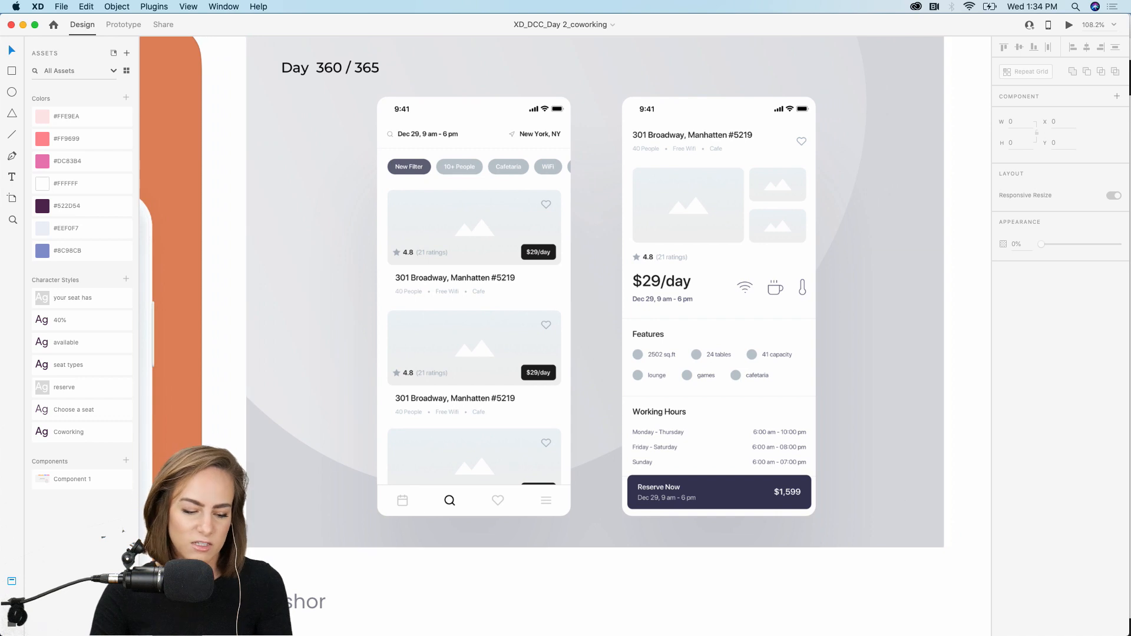
scroll(624, 403, "up", 3)
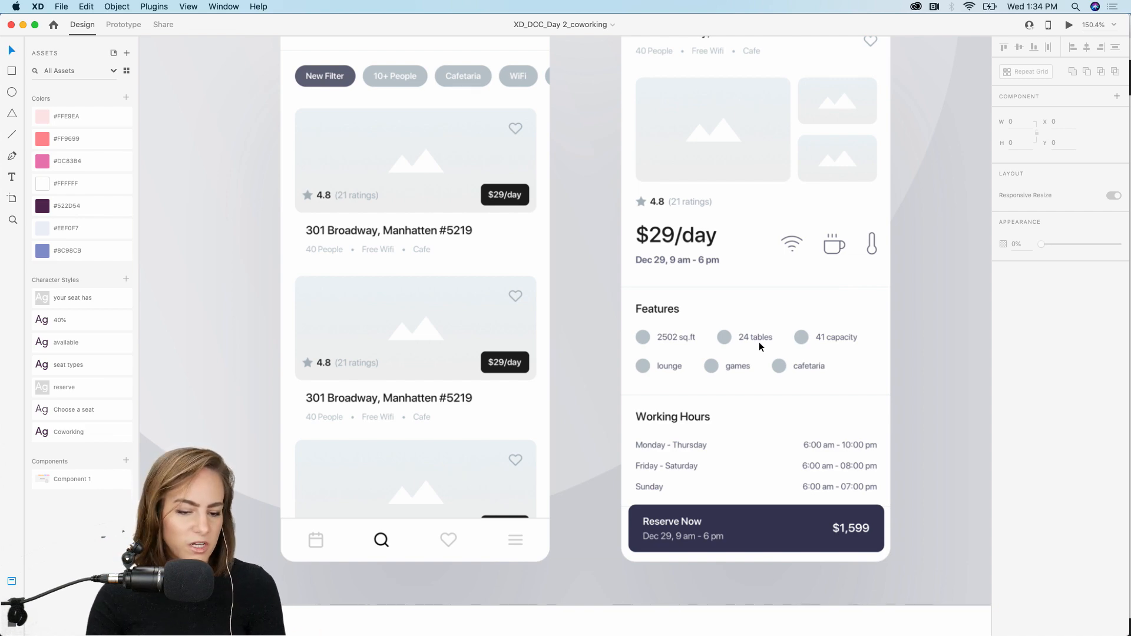
scroll(759, 343, "down", 6)
scroll(760, 346, "left", 5)
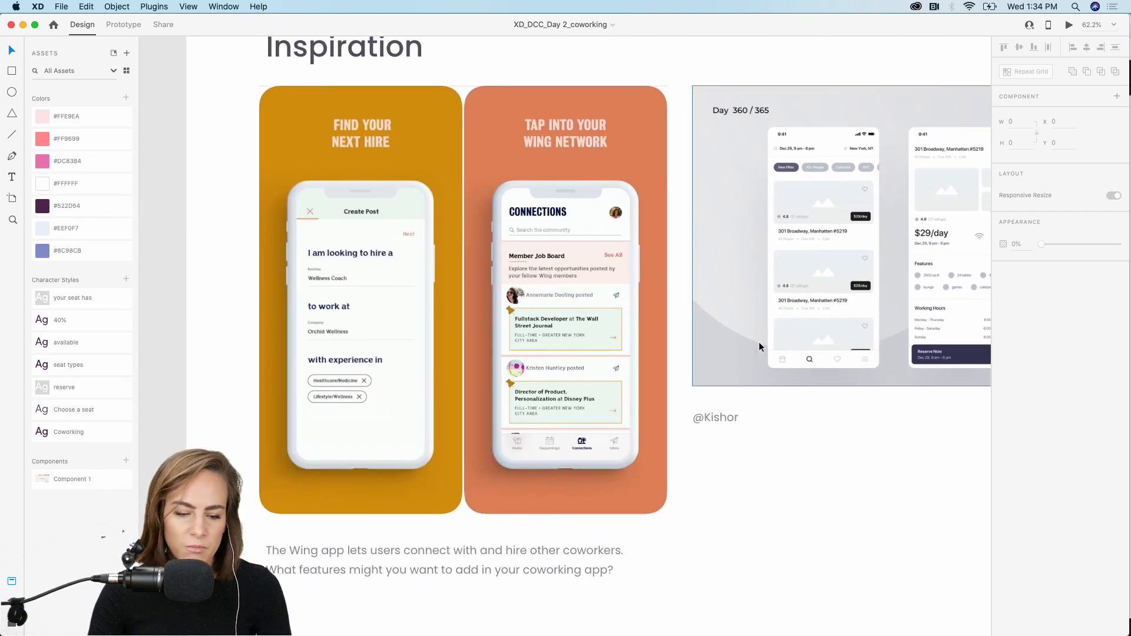
- Look closely at the Wing app's Create Post and Connections mockups and read the caption beneath them
scroll(758, 342, "up", 6)
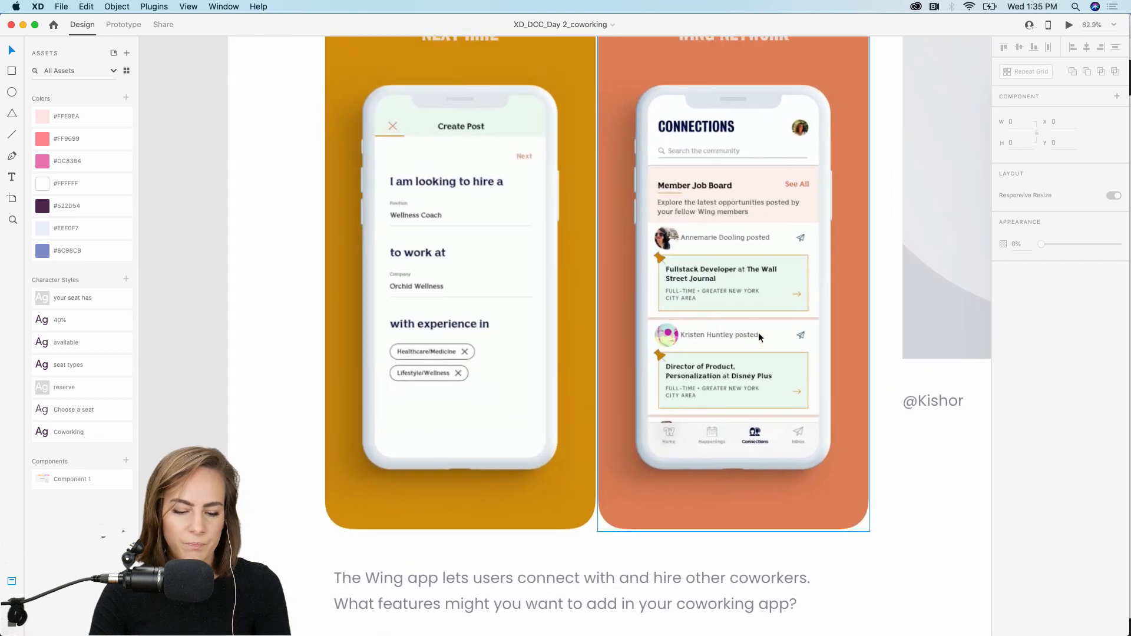
scroll(759, 337, "up", 3)
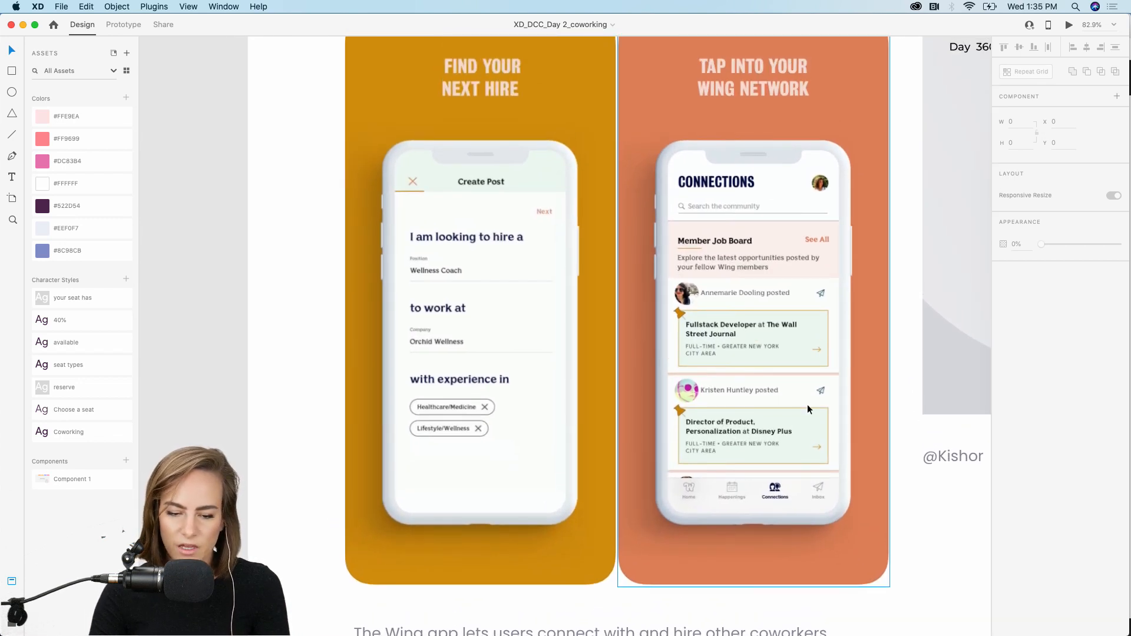
scroll(526, 346, "down", 3)
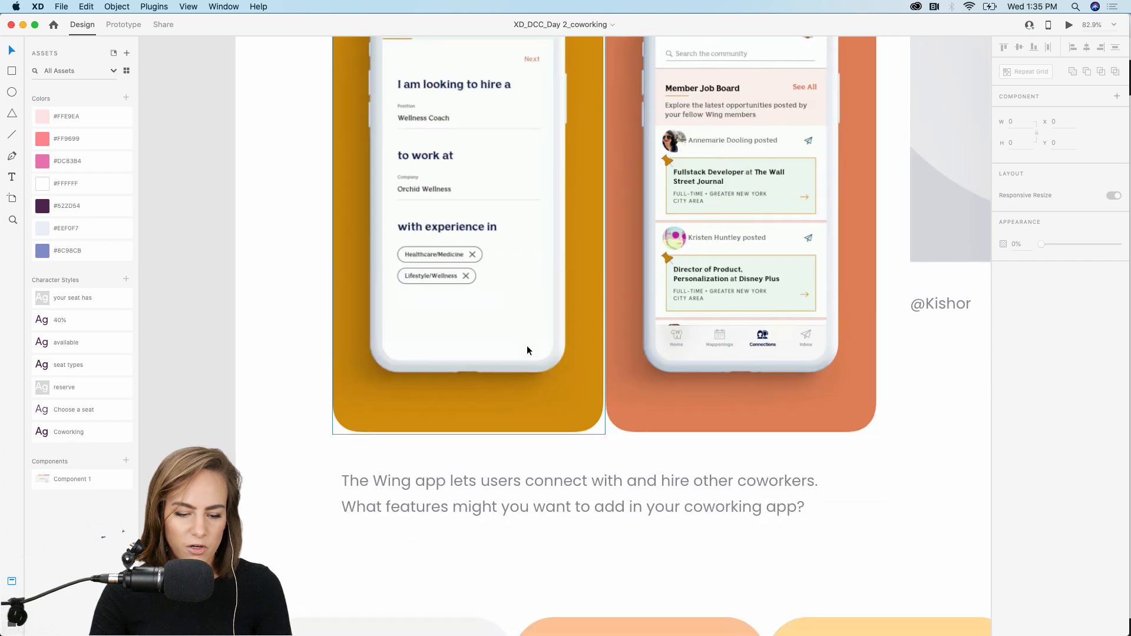
scroll(527, 345, "up", 2)
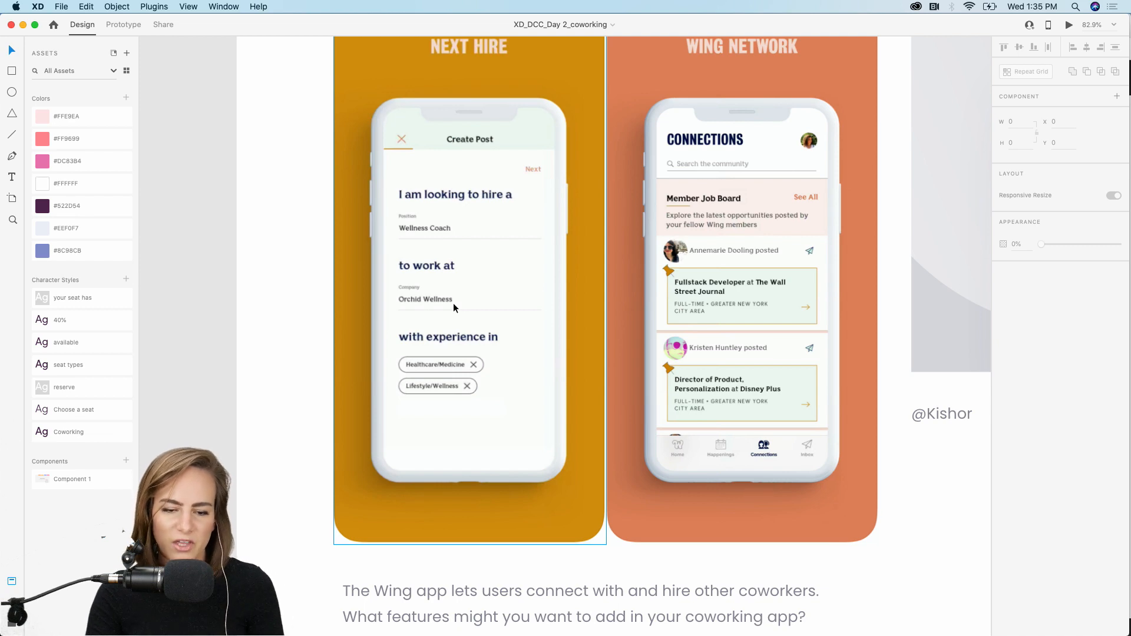
scroll(453, 303, "down", 5)
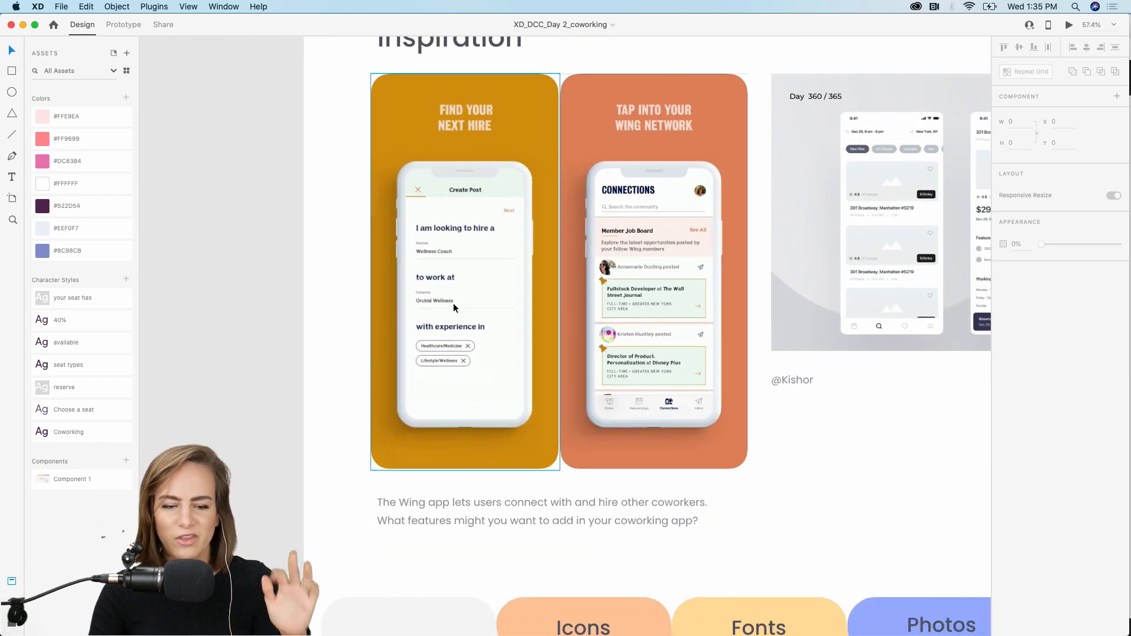
scroll(454, 302, "down", 2)
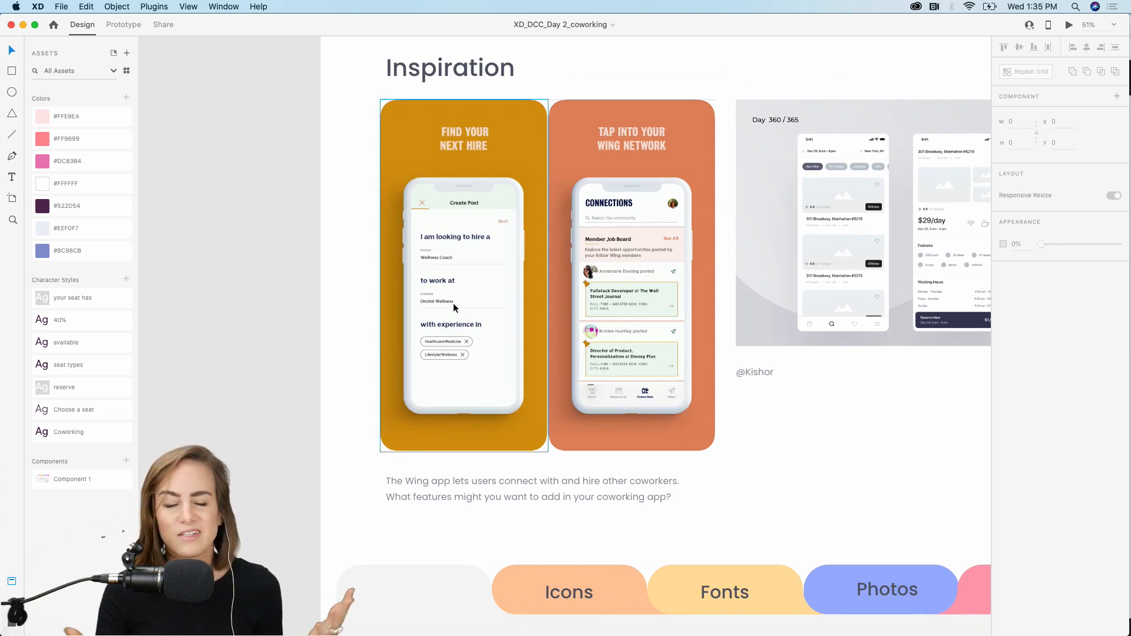
scroll(454, 303, "down", 2)
- View the Resource Booklet component's Icons, Fonts, Photos and Tutorials pages, then return it to Default State
scroll(453, 306, "down", 8)
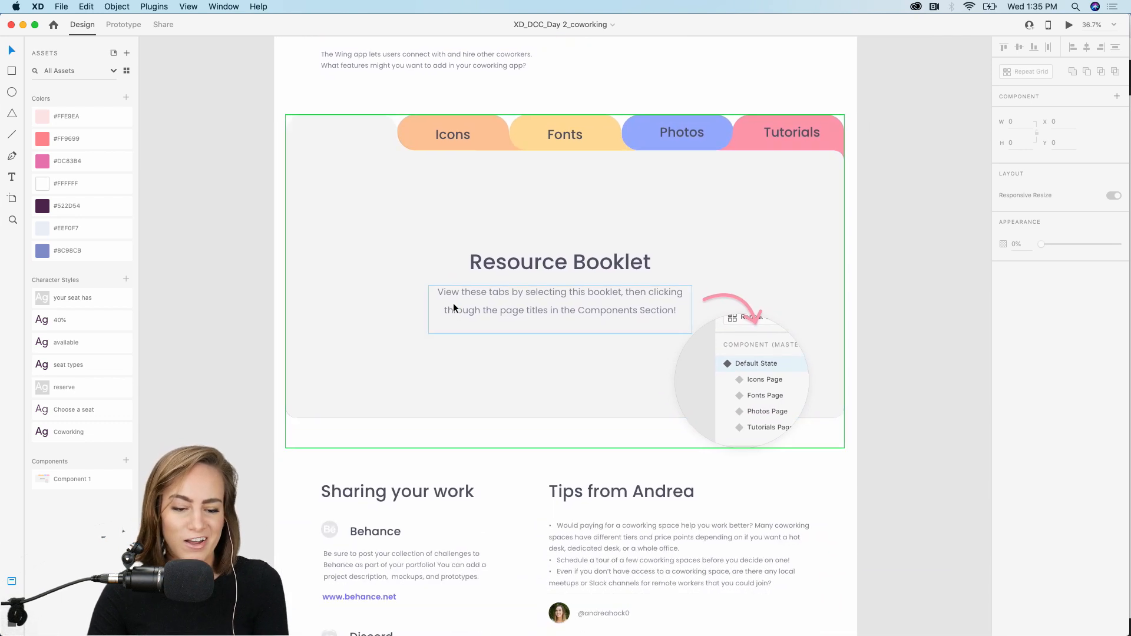
scroll(454, 306, "up", 2)
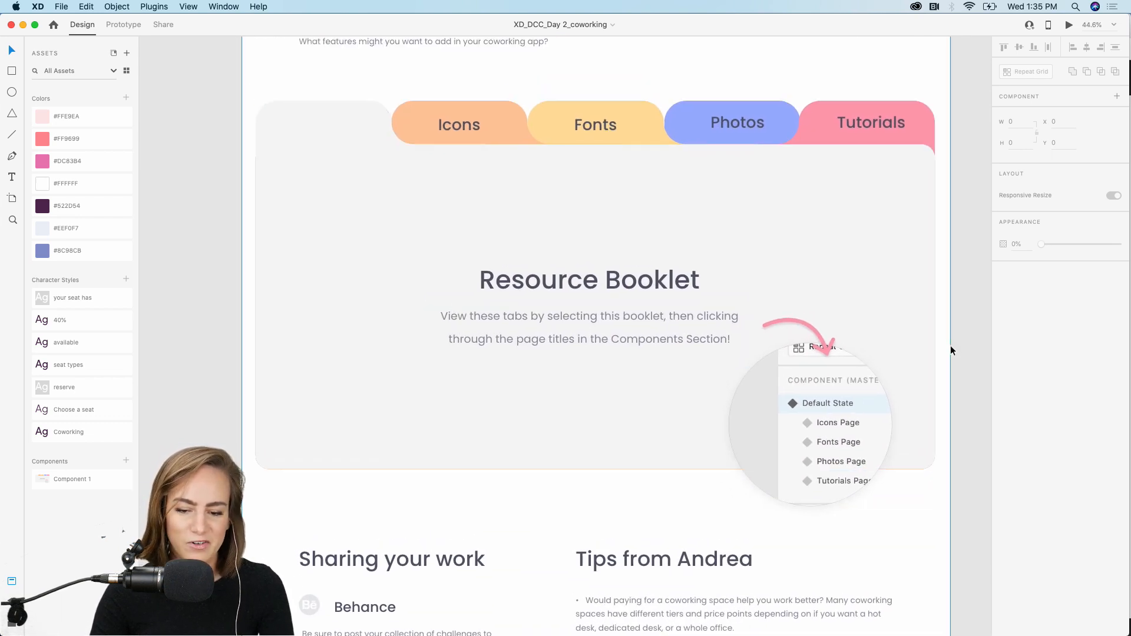
left_click(751, 246)
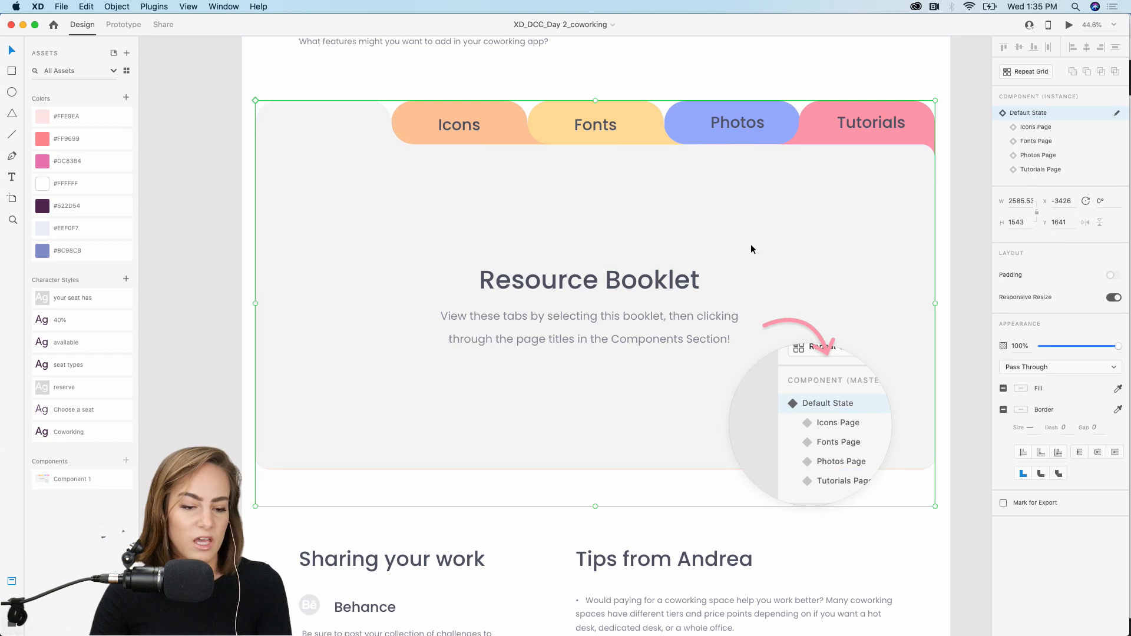
left_click(1038, 140)
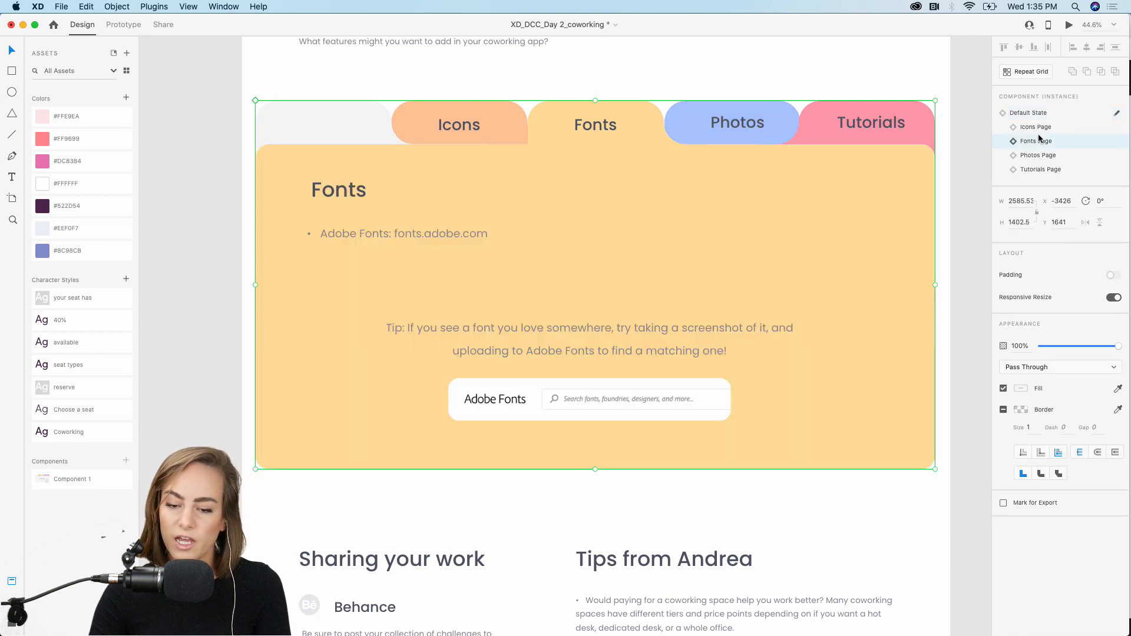
left_click(1038, 128)
left_click(1038, 141)
left_click(1037, 155)
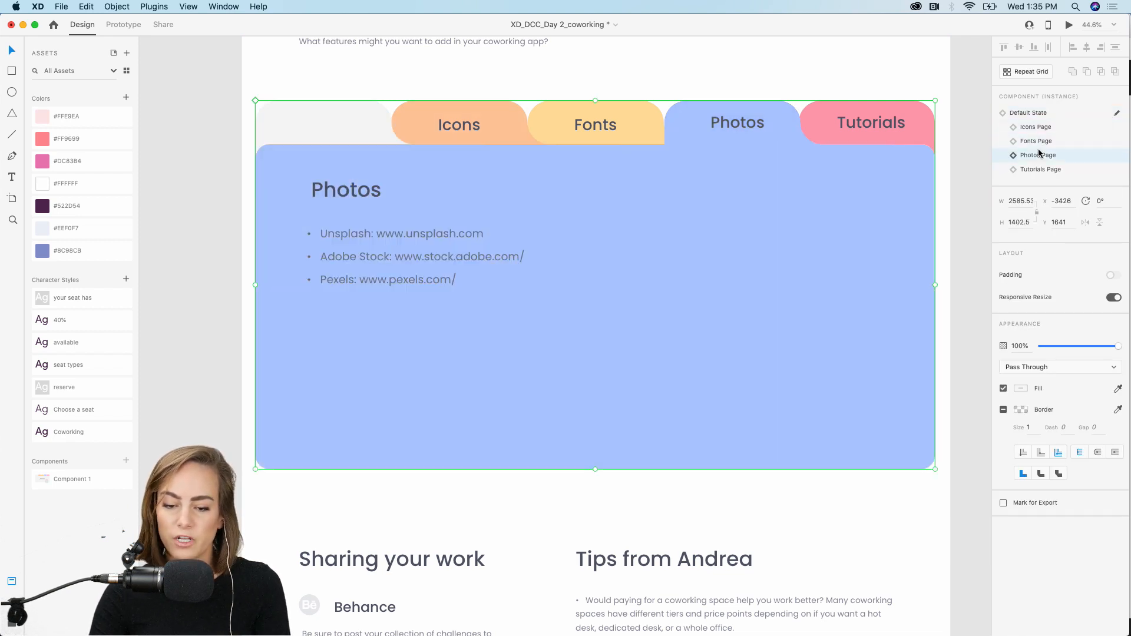
left_click(1036, 169)
left_click(1032, 113)
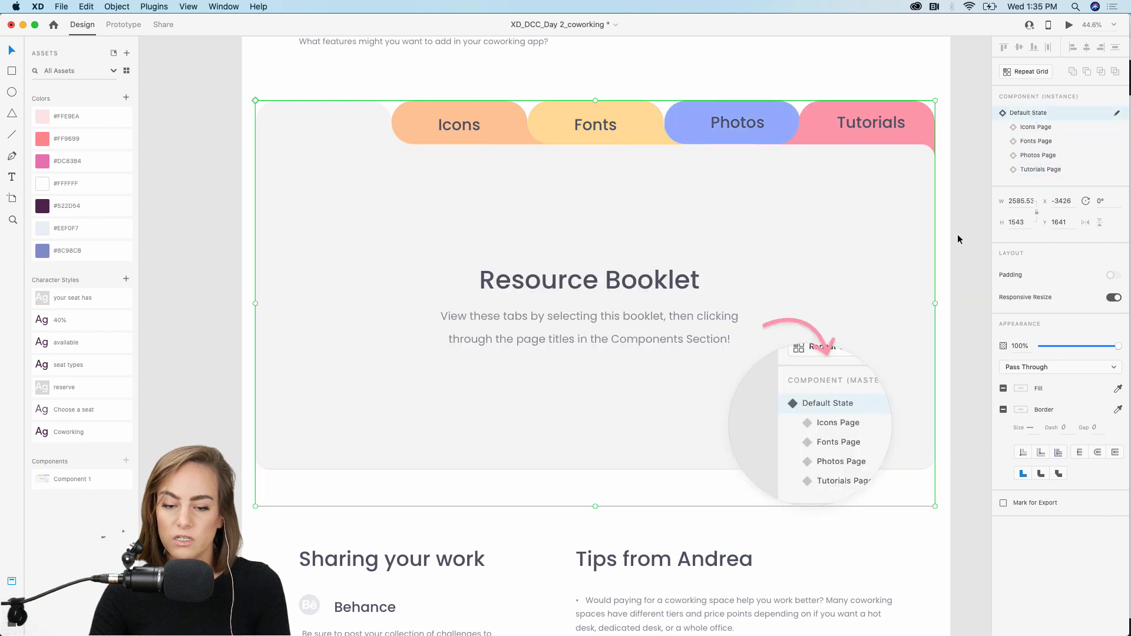
- Review the work-sharing and tips sections, then the empty Home, Key slide up, Select and Popup artboards with the Assets artboard
scroll(960, 236, "down", 10)
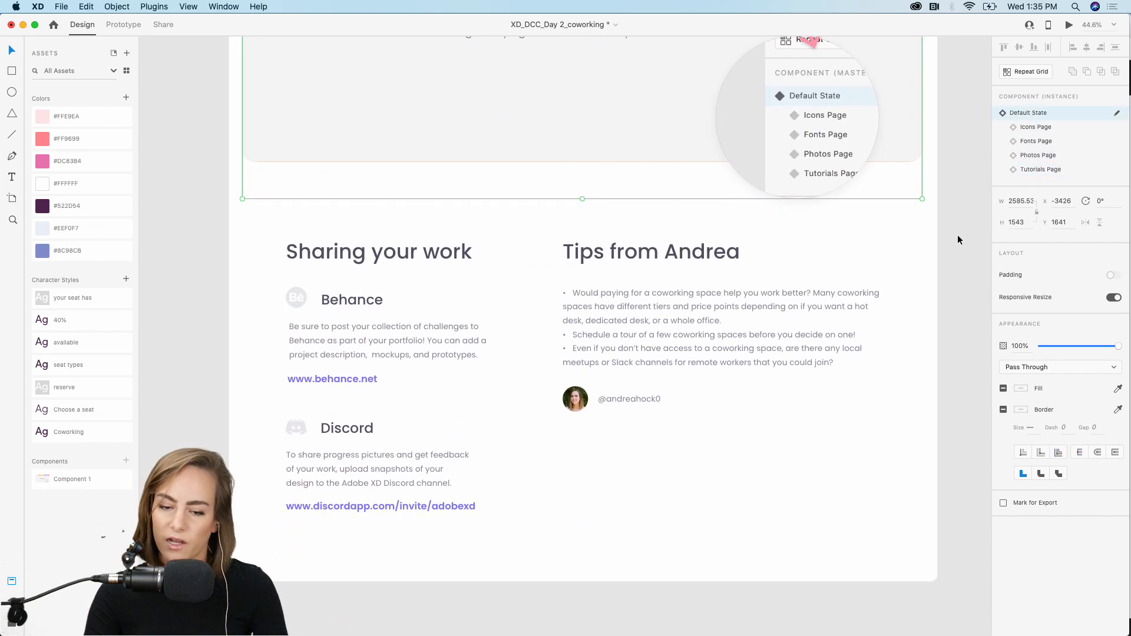
left_click(957, 235)
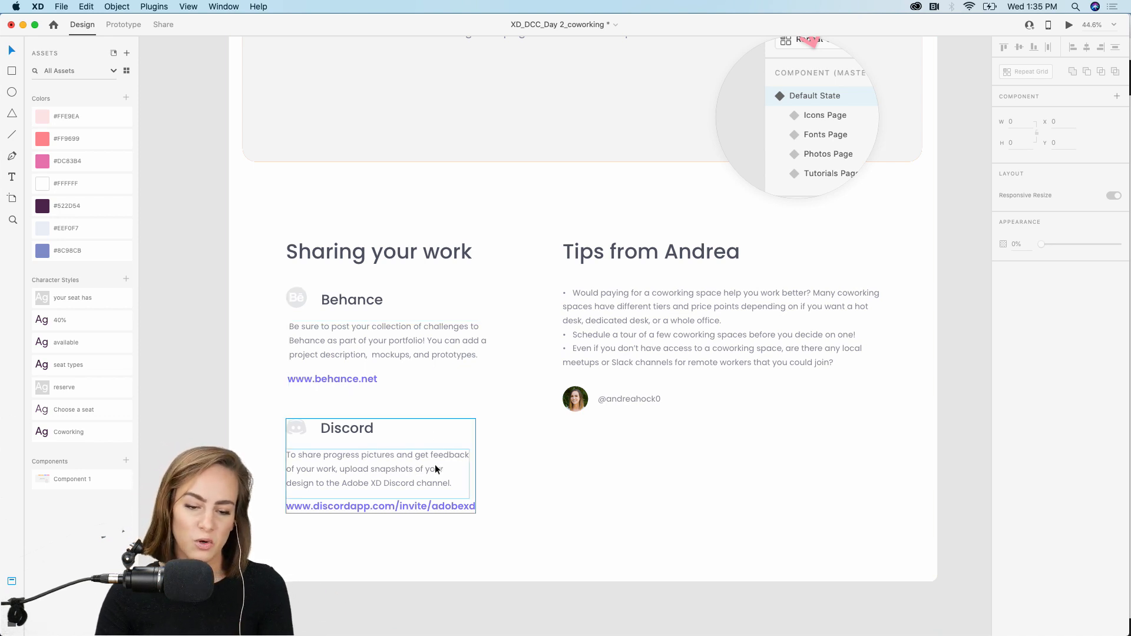
scroll(435, 464, "down", 5)
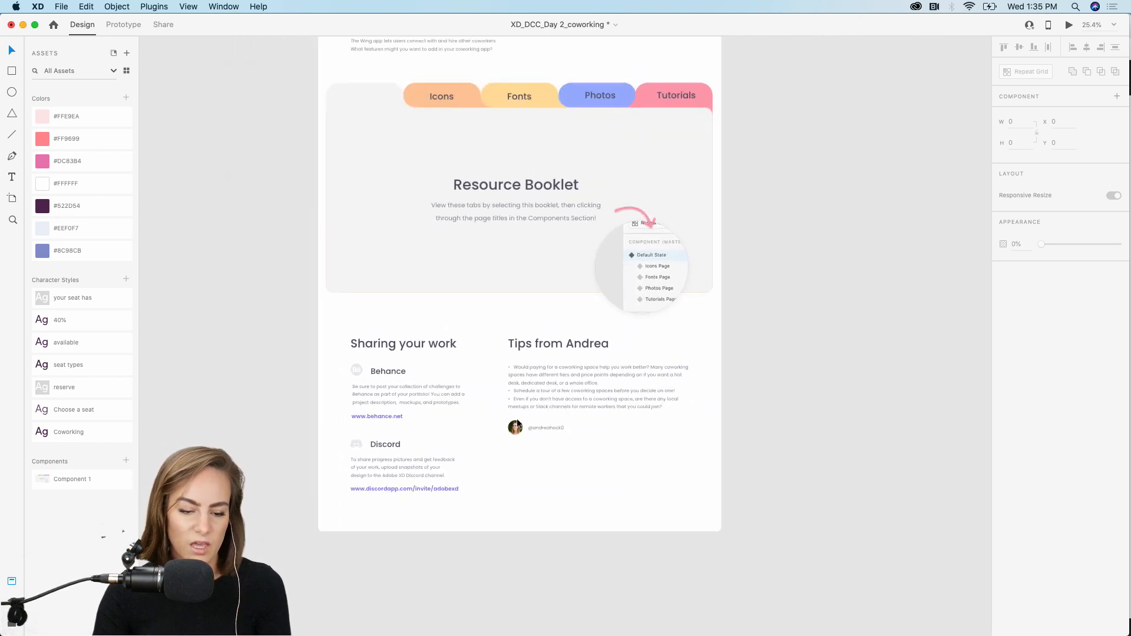
scroll(592, 379, "up", 10)
scroll(592, 379, "right", 5)
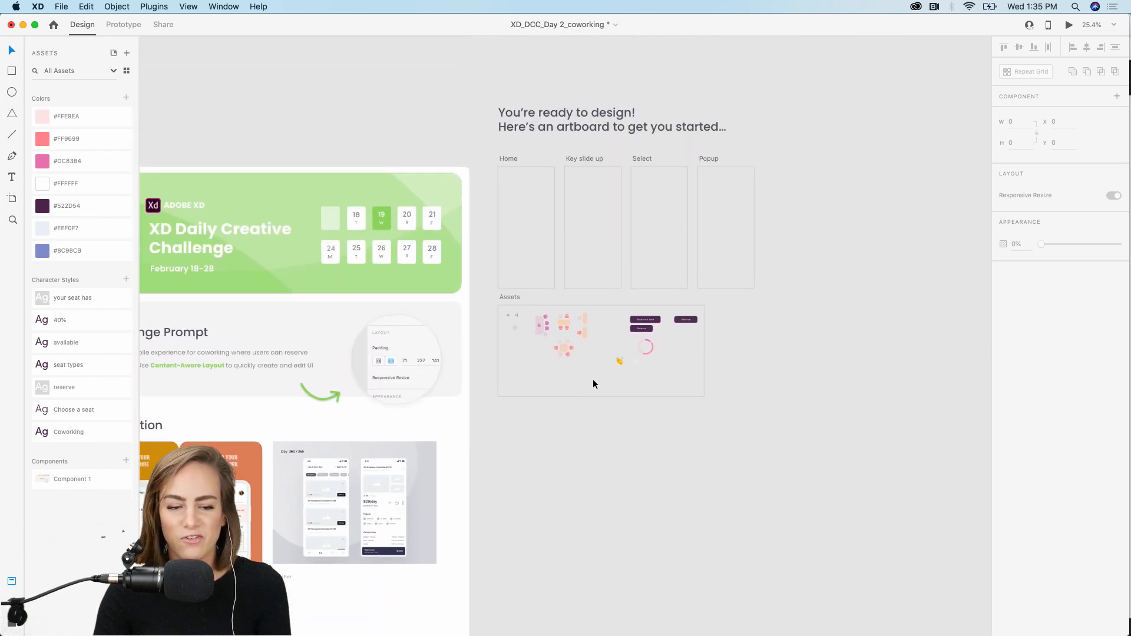
scroll(552, 298, "up", 5)
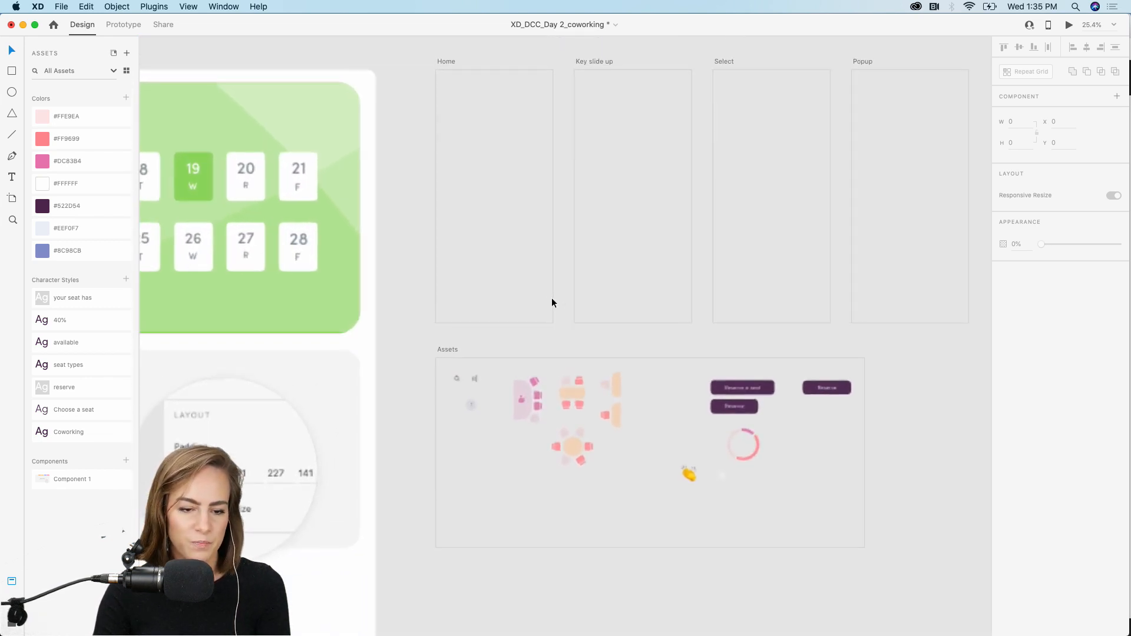
scroll(552, 303, "up", 3)
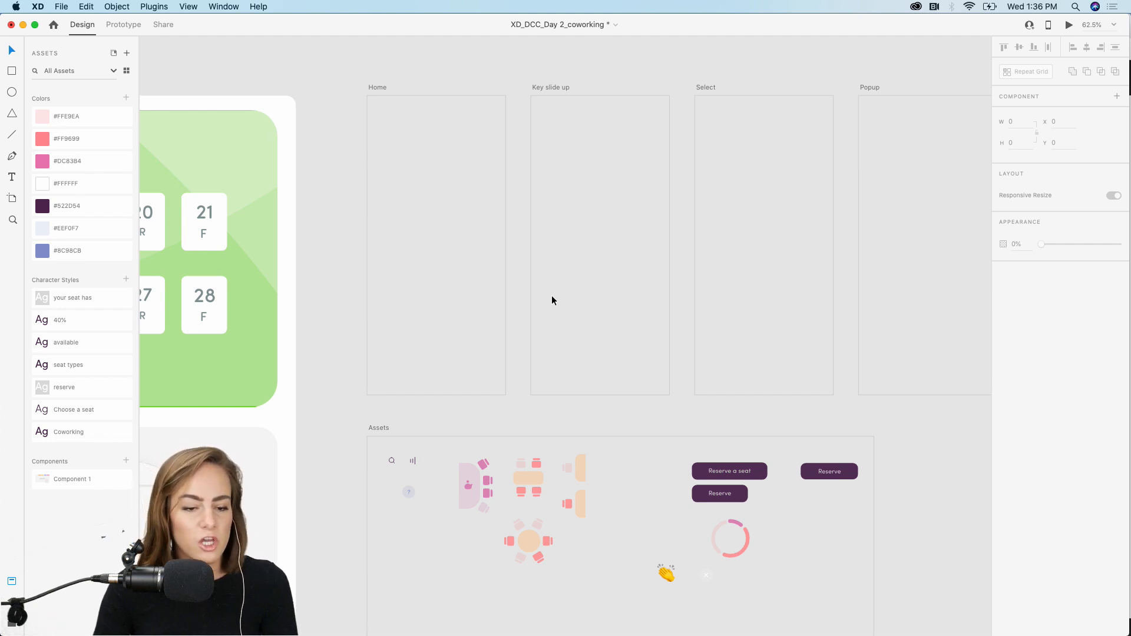
- Draw a 375 × 812 rectangle covering the Home artboard and round its corners to a radius of about 41
scroll(552, 295, "up", 4)
key("r")
mouse_move(366, 110)
left_mouse_down()
mouse_move(476, 413)
mouse_move(527, 463)
left_mouse_up()
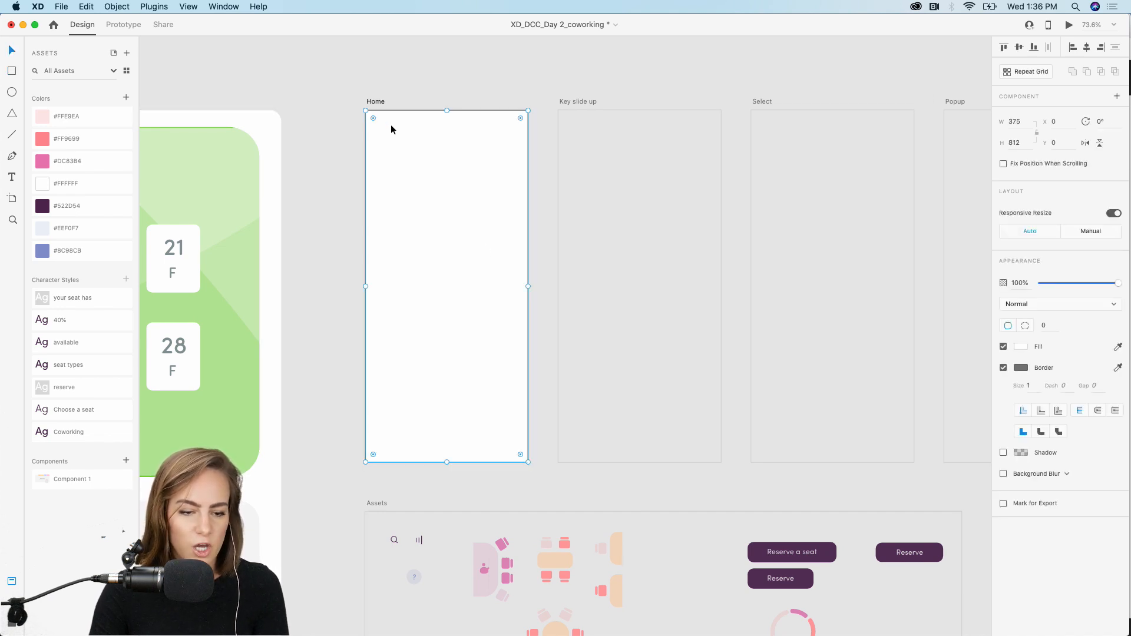
left_click_drag(373, 117, 382, 128)
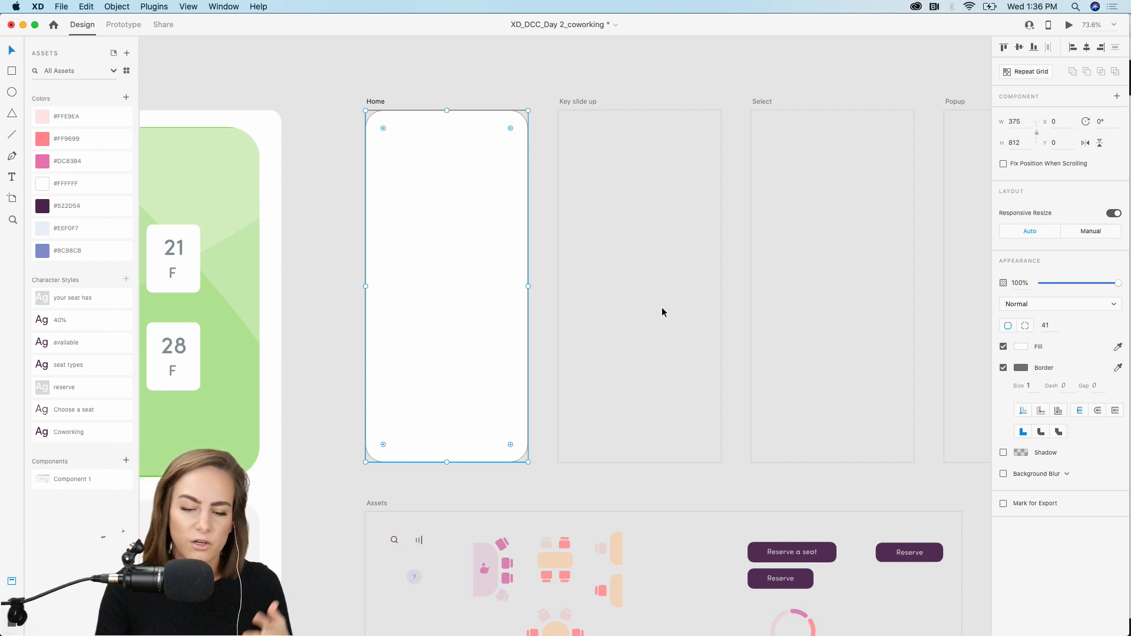
- Remove the border from the rounded white rectangle on the Home artboard
scroll(662, 307, "right", 5)
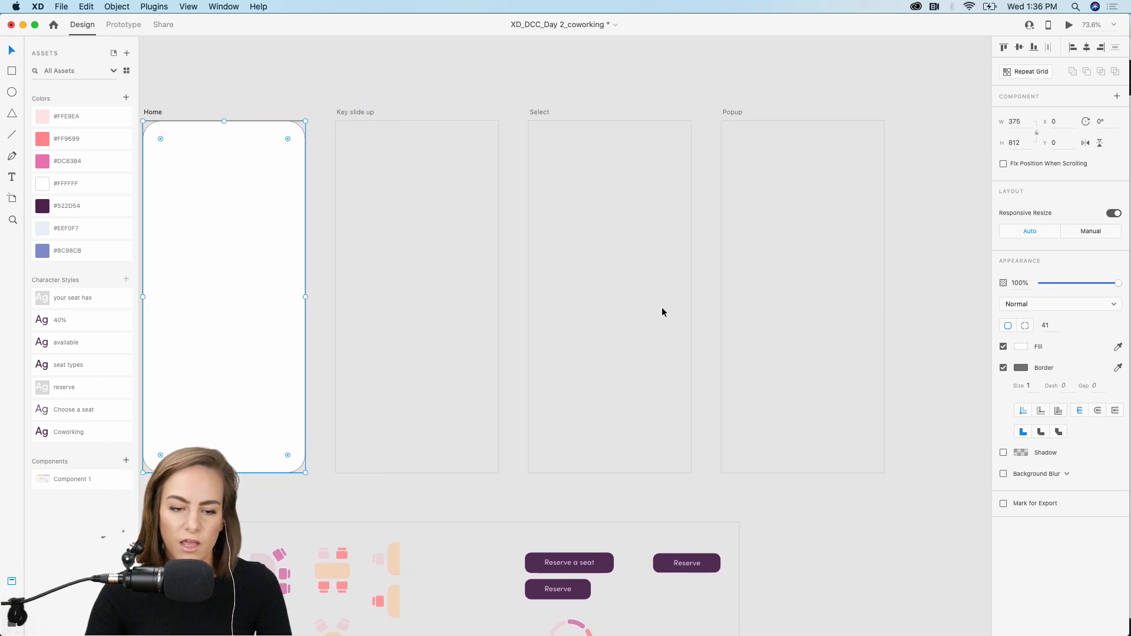
scroll(662, 306, "left", 8)
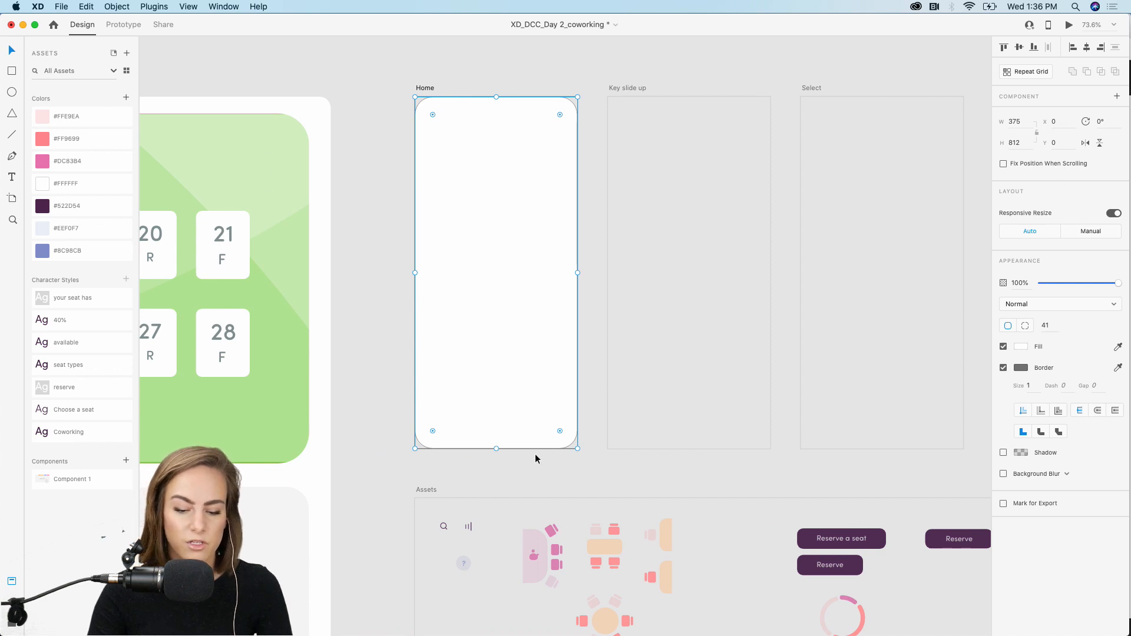
left_click(842, 548)
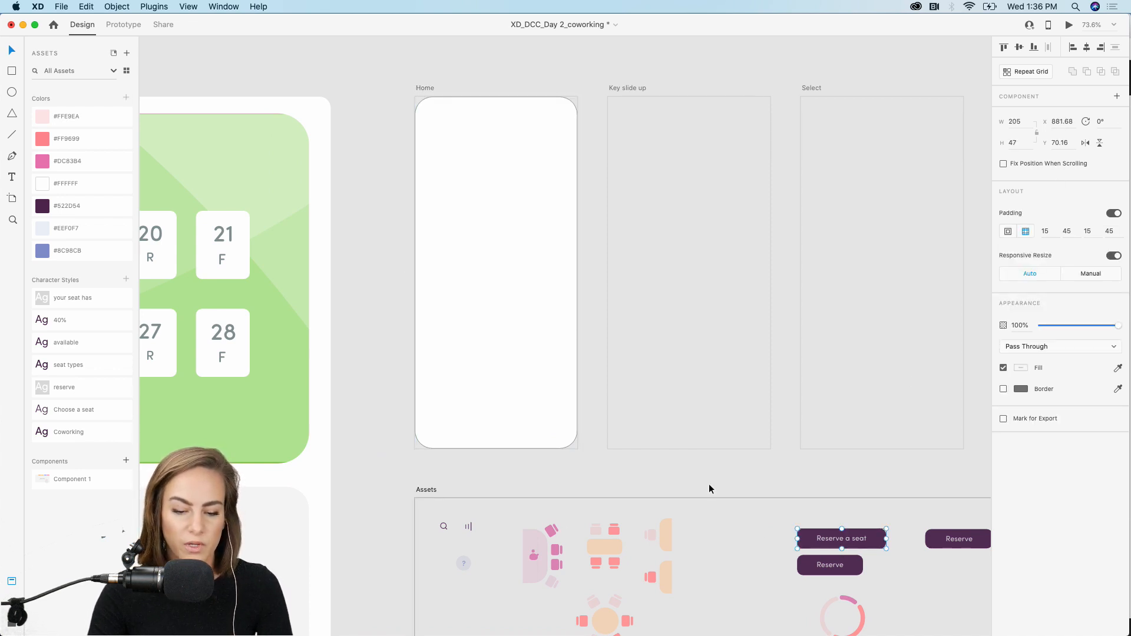
scroll(623, 429, "up", 2)
left_click(432, 394)
left_click(1003, 367)
scroll(774, 310, "left", 5)
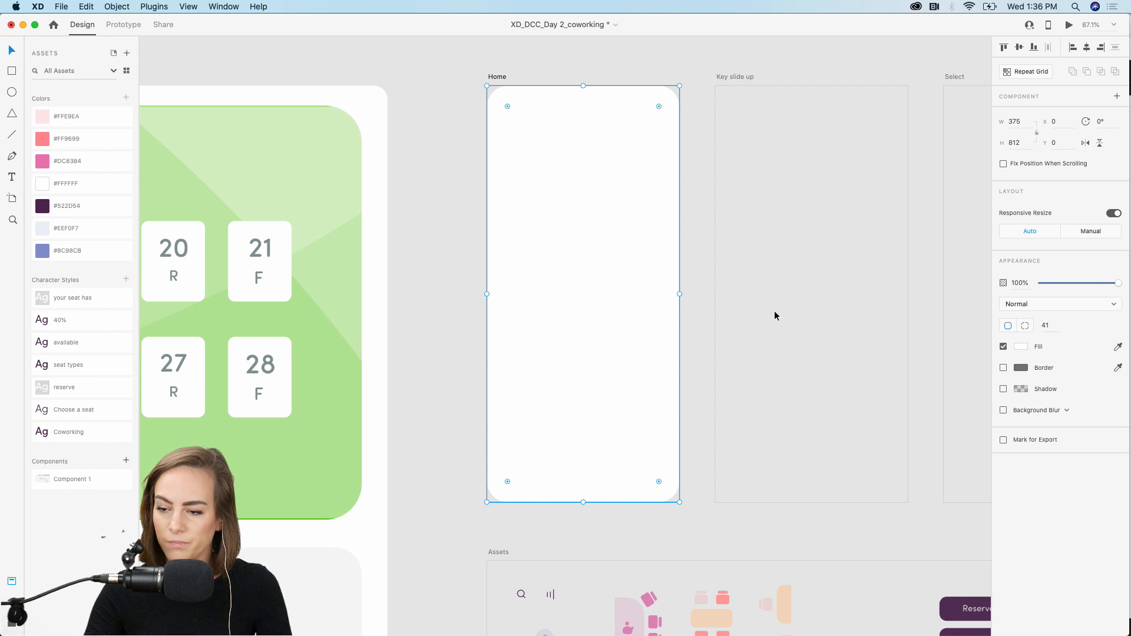
- Add the heading "Coworking" near the top of the Home artboard and convert it from area text to point text
key("t")
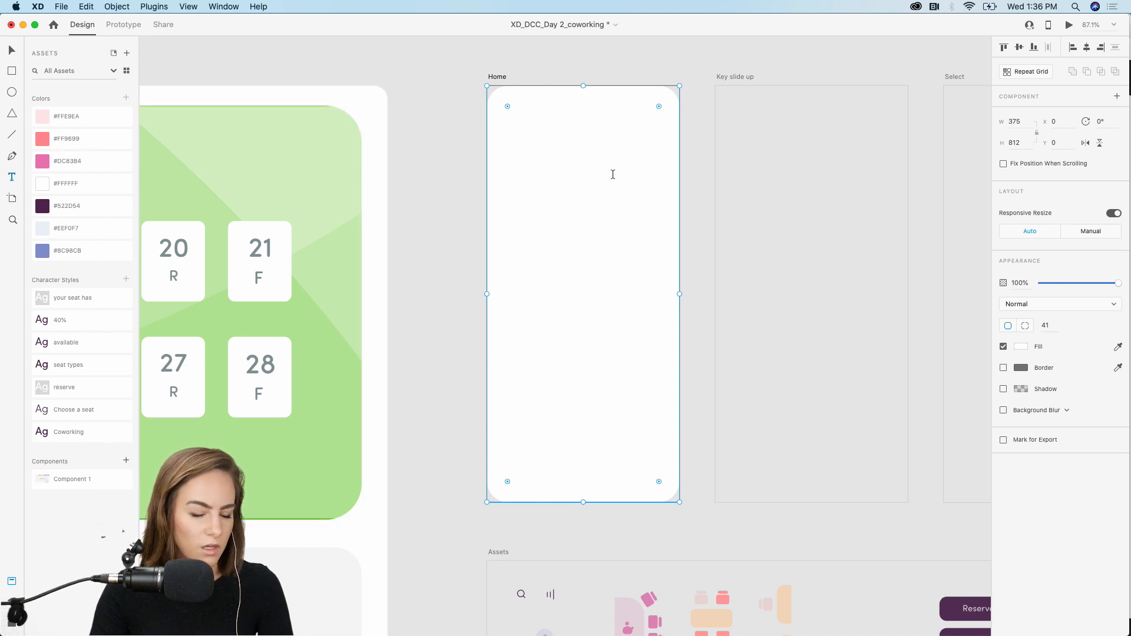
left_click_drag(506, 137, 581, 174)
type("Coworking")
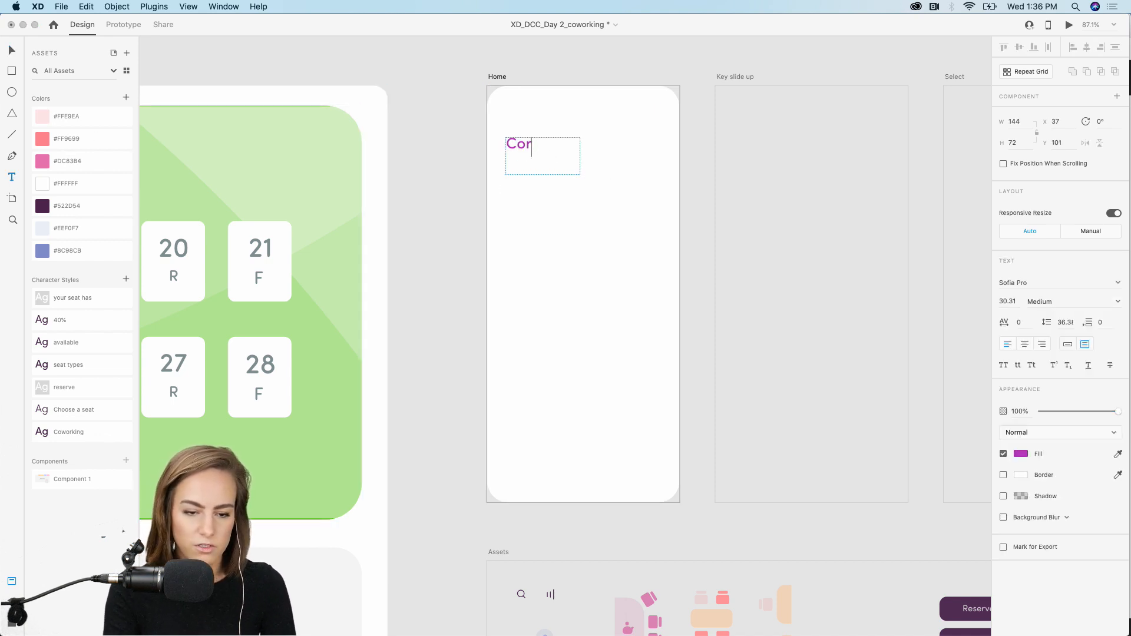
key("Escape")
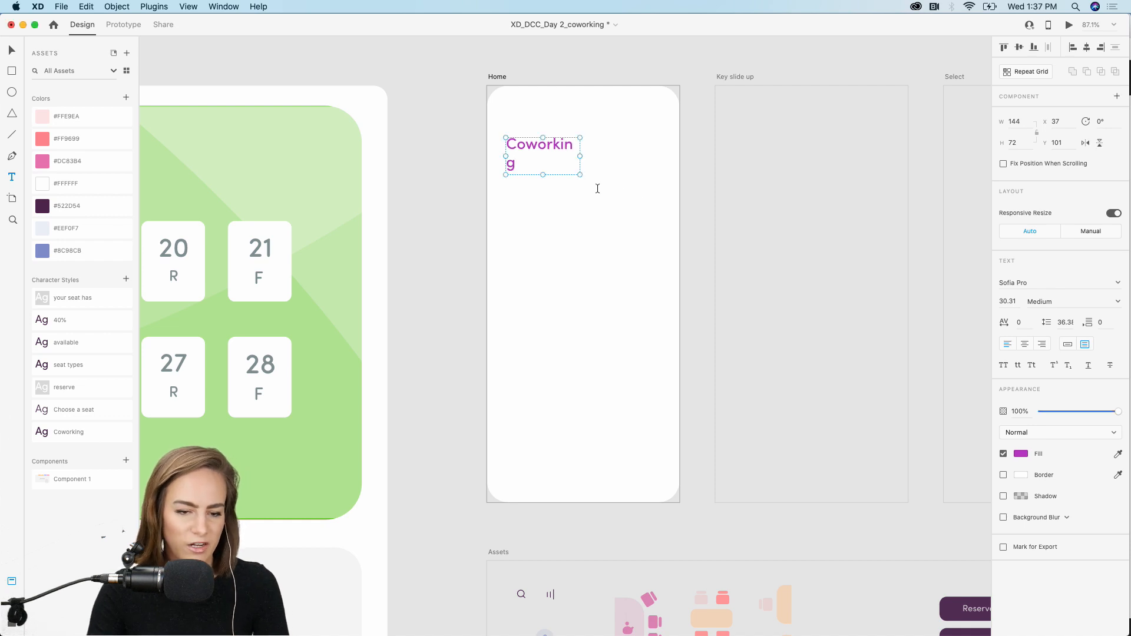
left_click_drag(581, 172, 600, 161)
key("super+z")
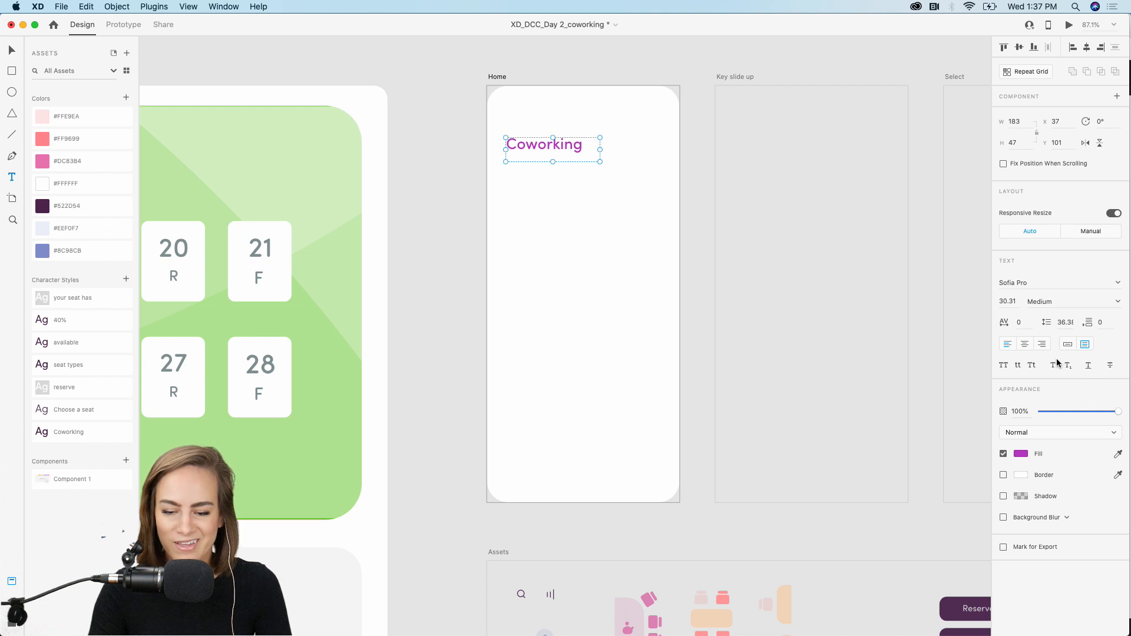
left_click(1067, 344)
- Move the Coworking heading to about X 49, Y 120 and apply the Coworking character style to it
left_click_drag(554, 144, 561, 155)
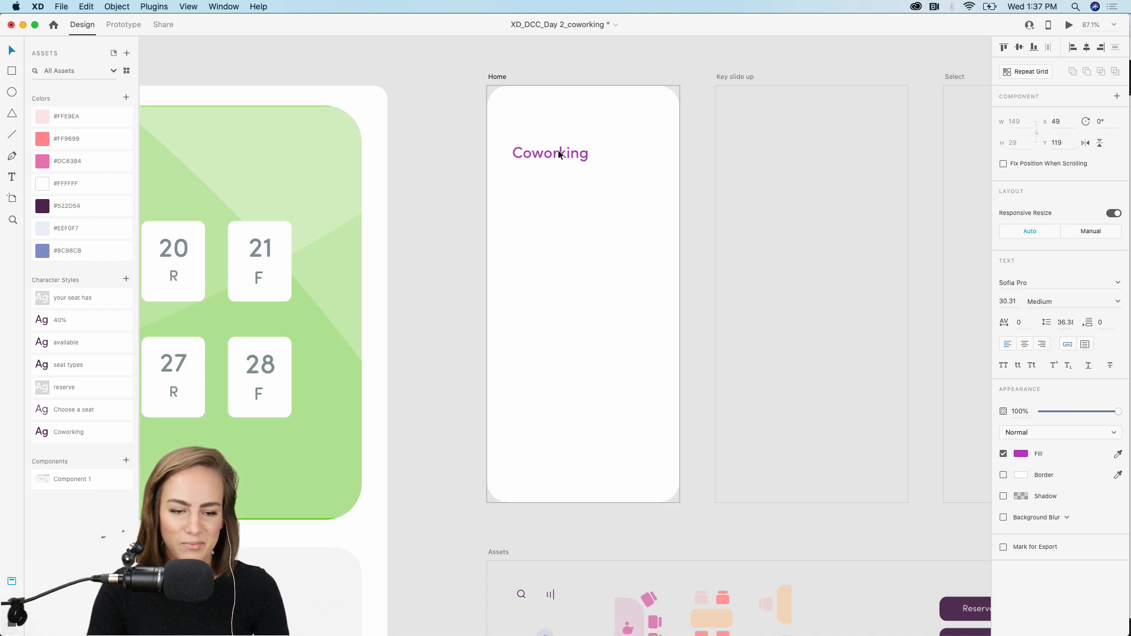
left_click(89, 432)
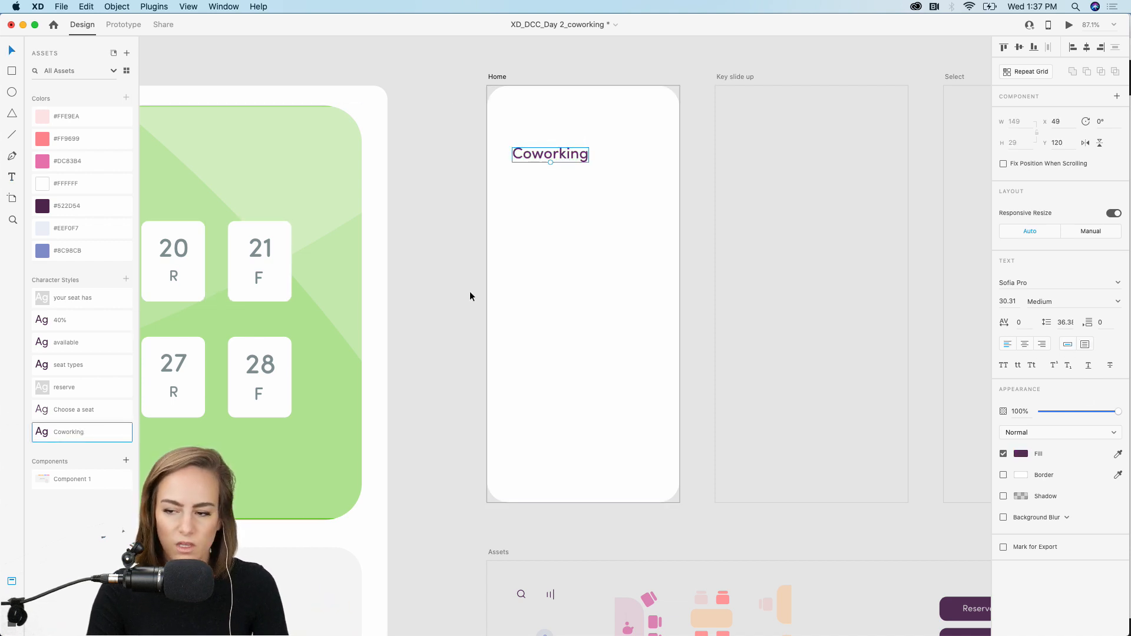
- Duplicate the Coworking heading to about Y 178 directly below it and change the copy's text to "Choose a seat below"
scroll(469, 292, "up", 5)
scroll(469, 292, "up", 2)
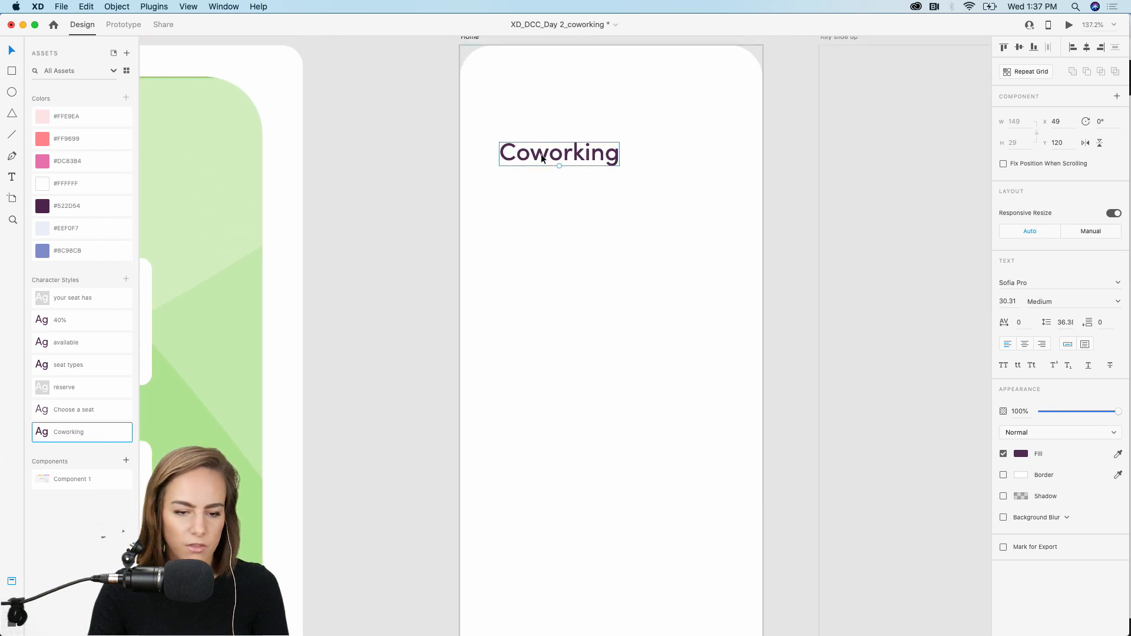
left_click_drag(542, 153, 541, 200, "alt")
double_click(542, 201)
type("C")
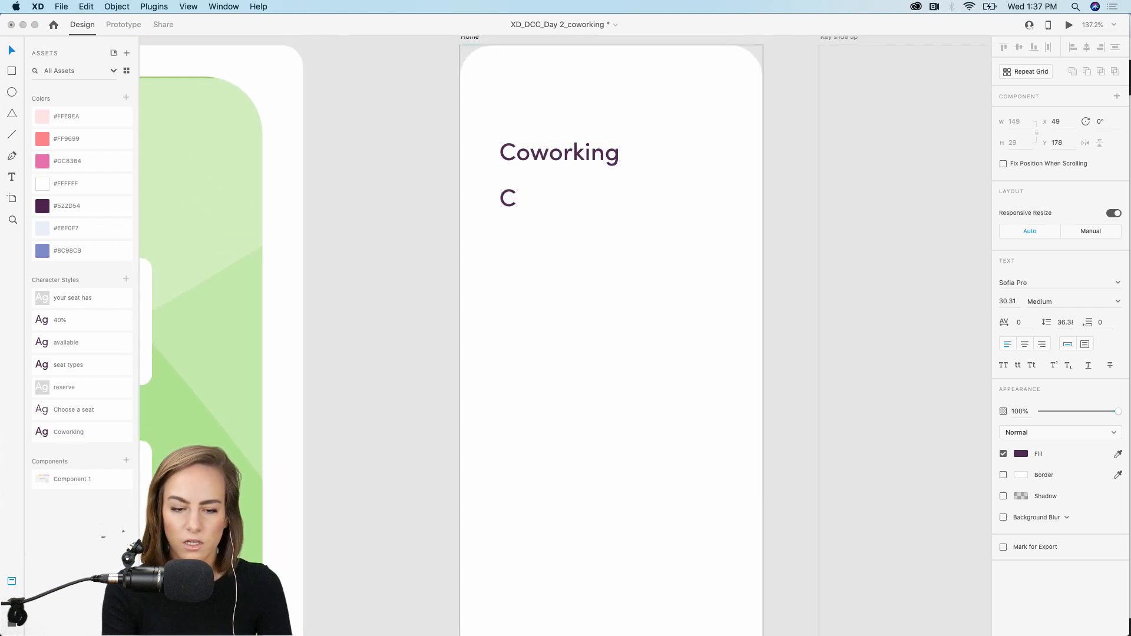
type("hoose a seat below")
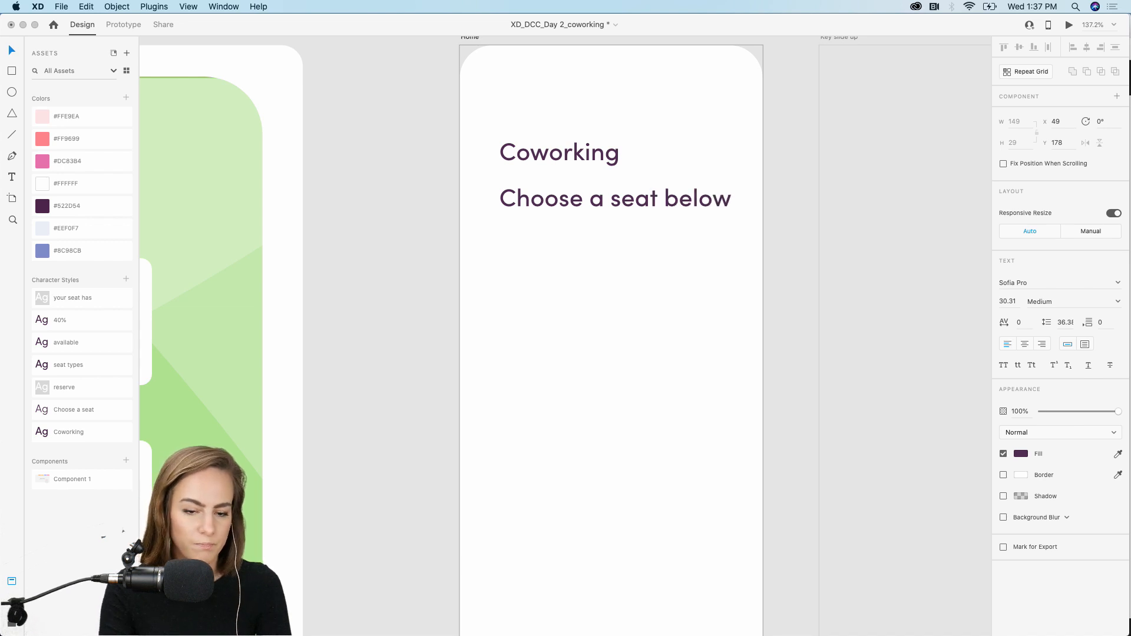
key("Escape")
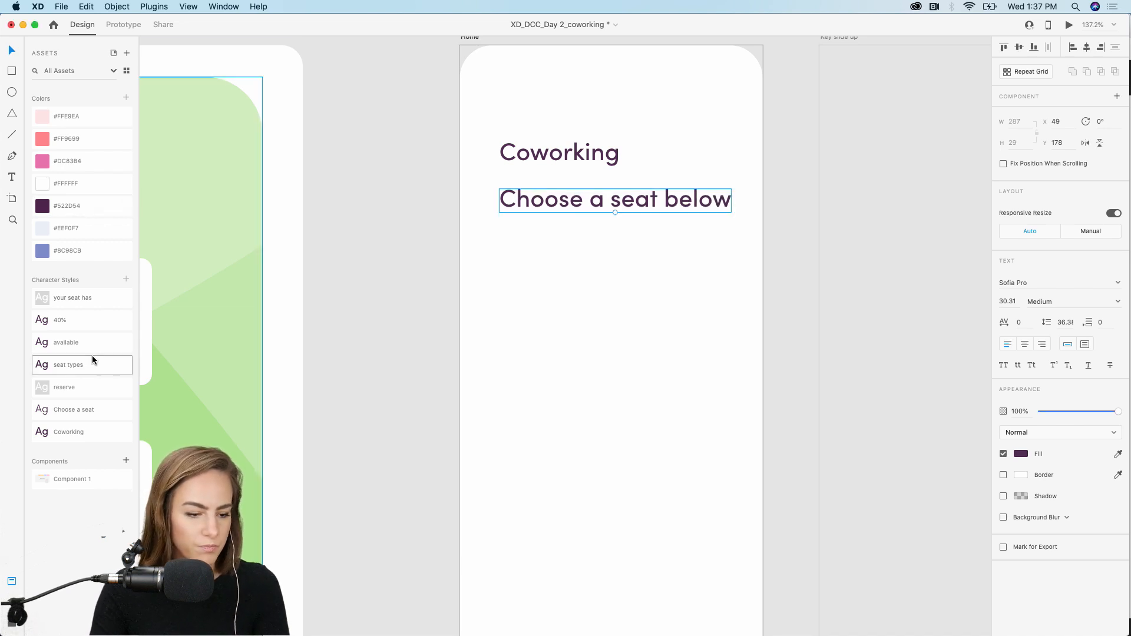
- Apply the "Choose a seat" character style to the subtitle and move it up to about Y 164 beneath the heading
left_click(79, 414)
left_click_drag(506, 204, 507, 186)
scroll(507, 186, "down", 5)
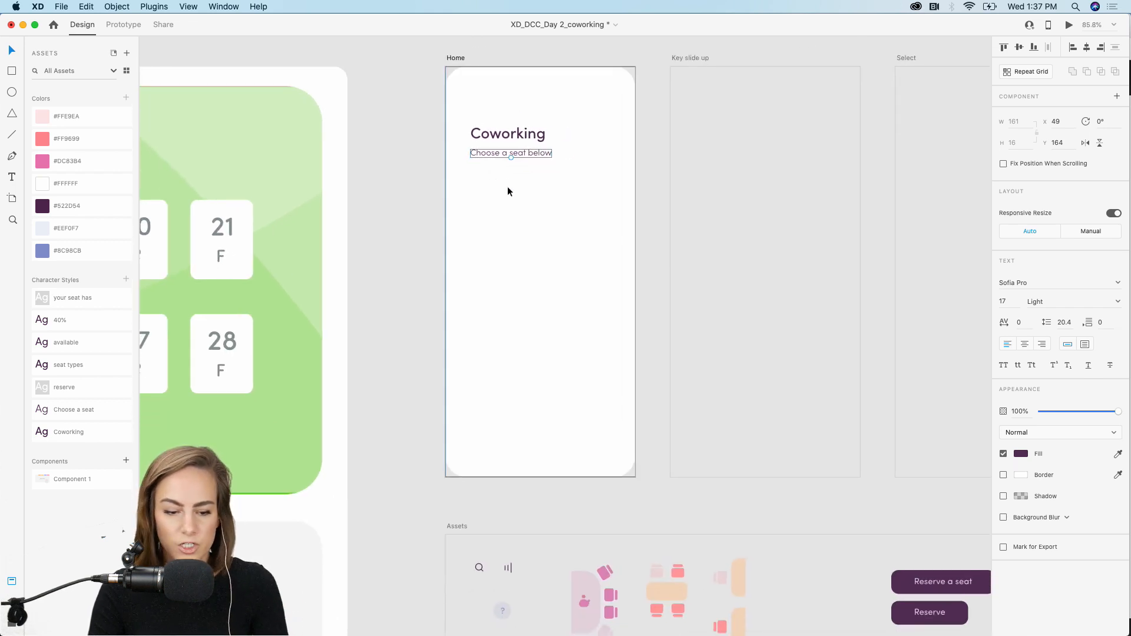
- Copy the search and filter icons from the Assets artboard to the Home artboard and place them beside the Coworking heading
scroll(507, 186, "down", 3)
scroll(507, 187, "right", 2)
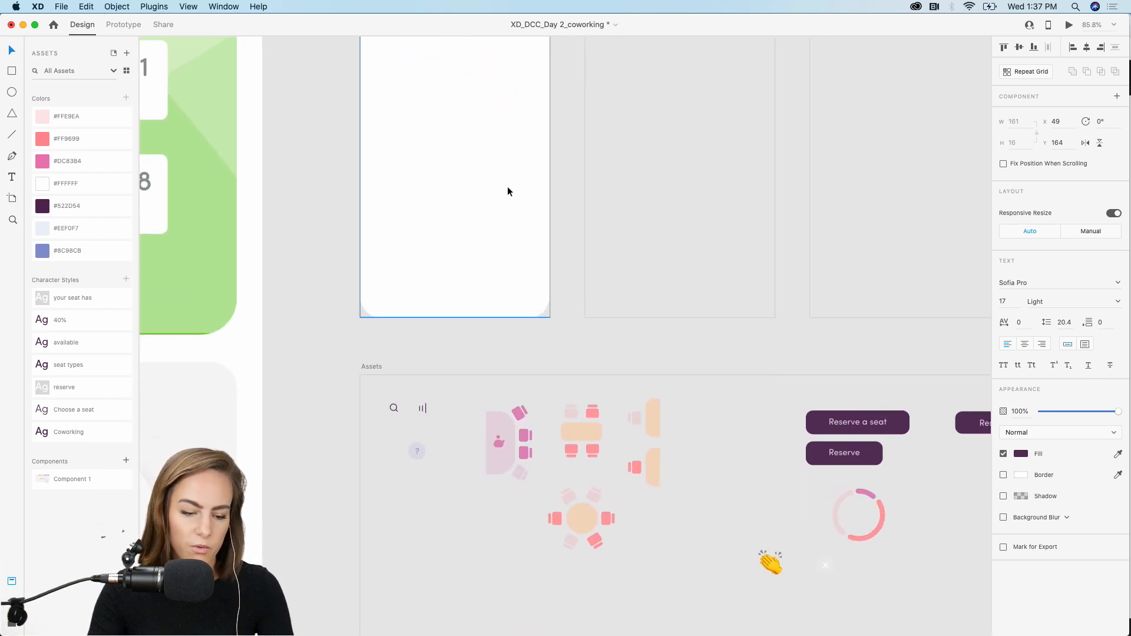
scroll(507, 187, "up", 5)
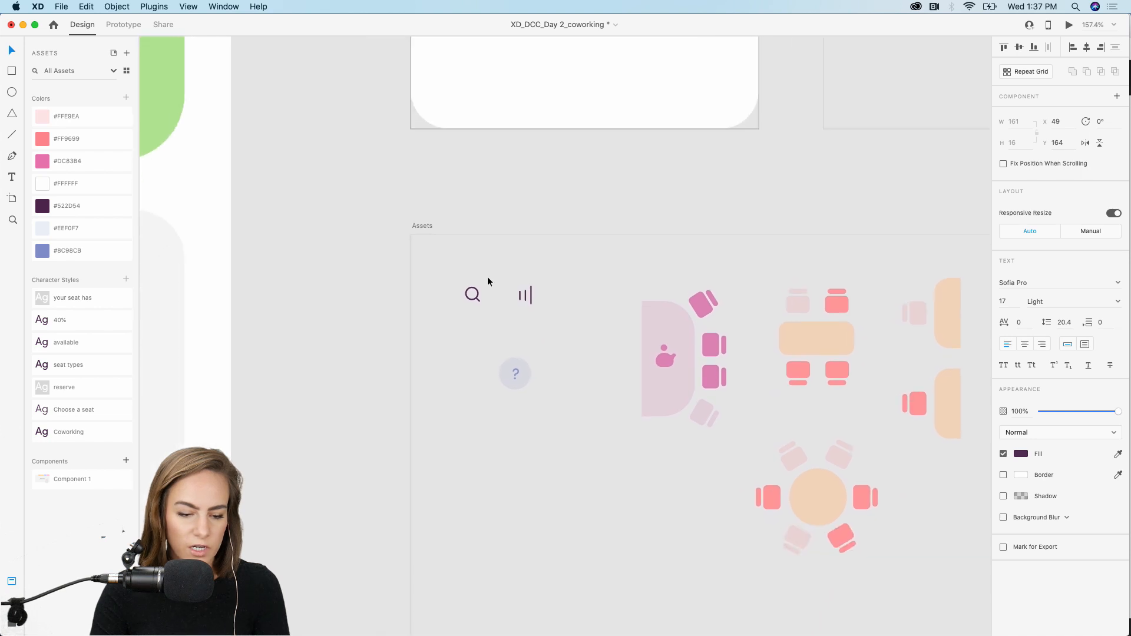
left_click(479, 298)
left_click(530, 299, "shift")
scroll(530, 301, "up", 10)
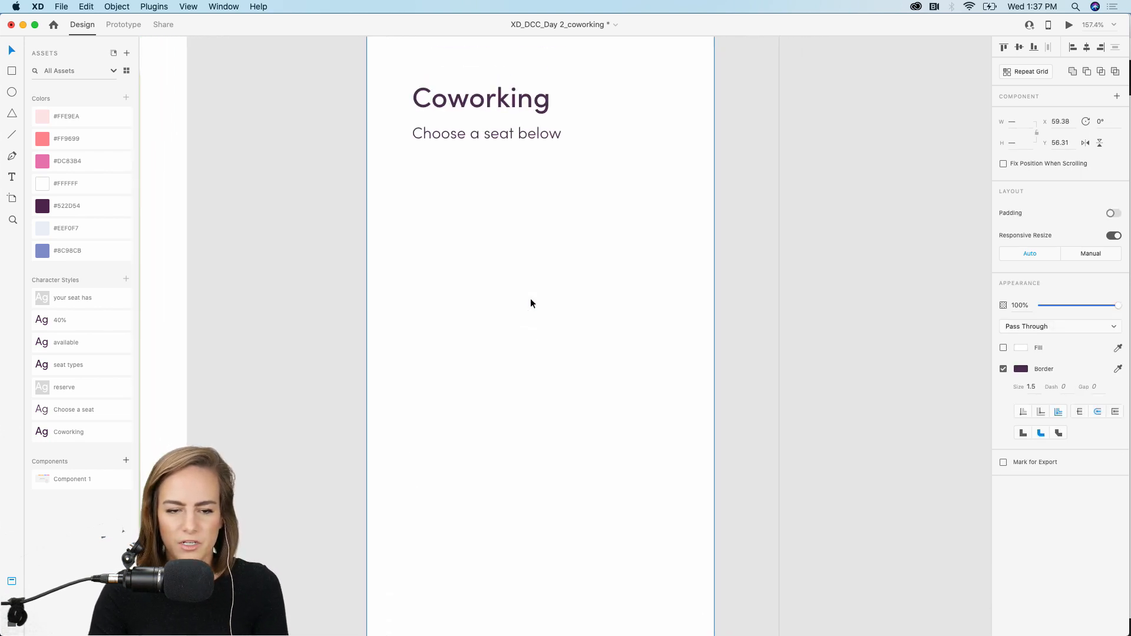
scroll(530, 302, "up", 2)
scroll(530, 298, "up", 2)
key("super+v")
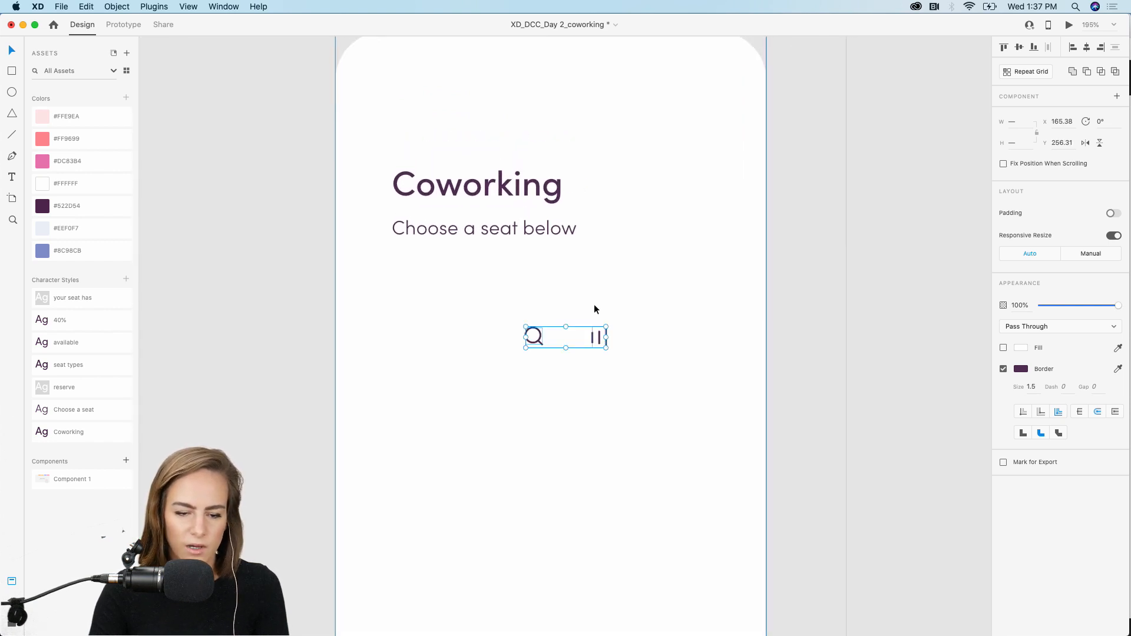
left_click_drag(539, 340, 652, 192)
left_click(783, 250)
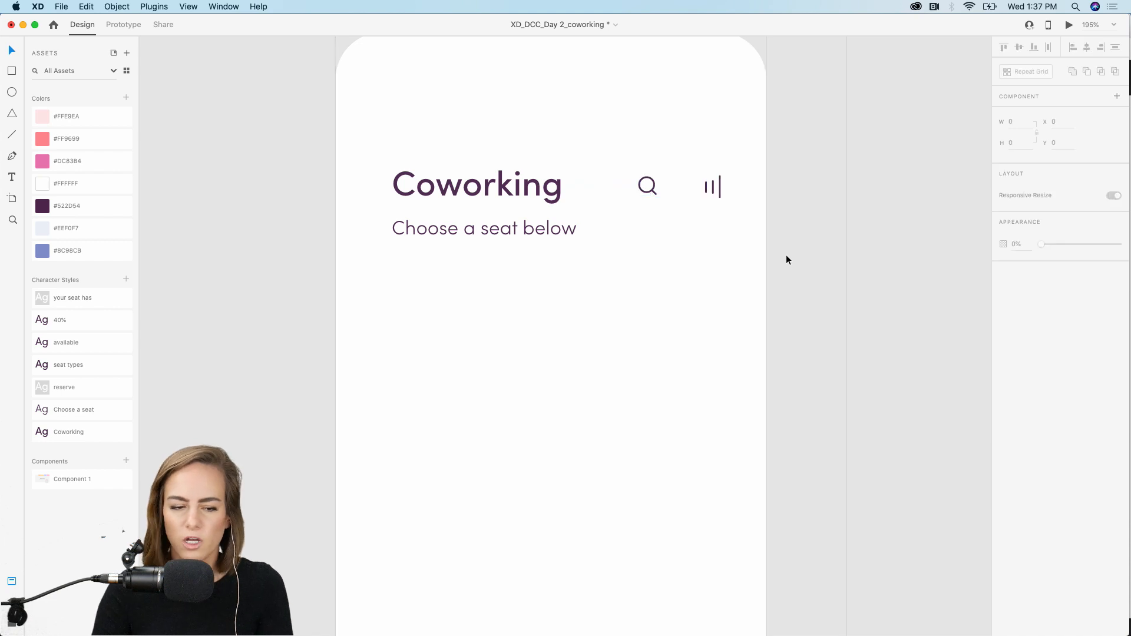
- Move the two headings and the search and filter icons together to about X 45, Y 87 on the Home artboard
scroll(786, 255, "down", 3)
left_click_drag(788, 268, 567, 192)
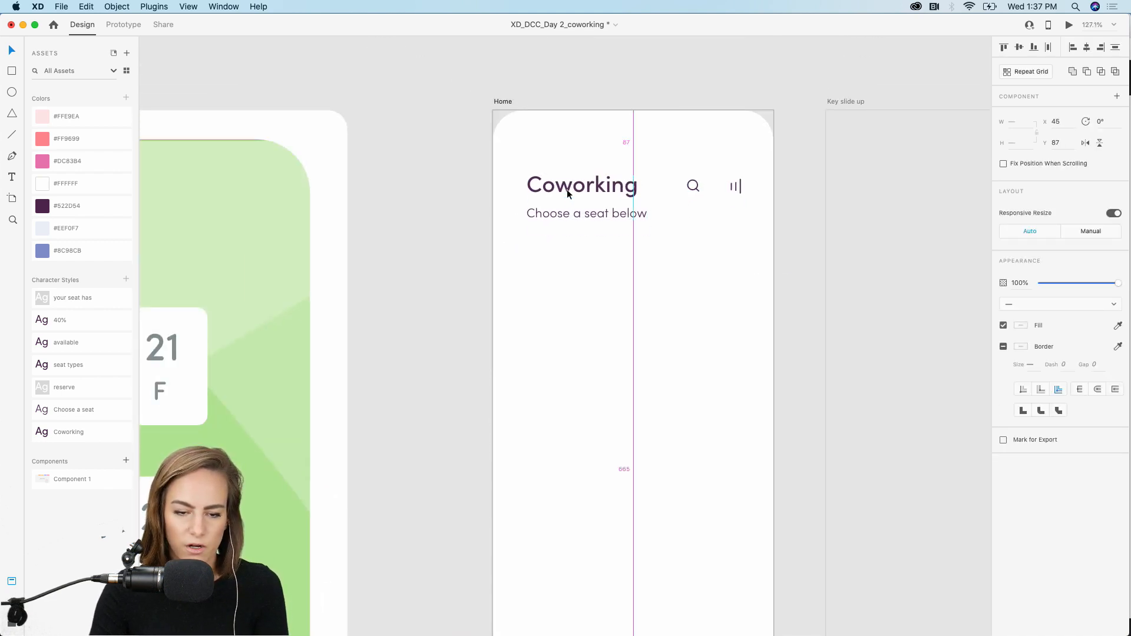
left_click(456, 247)
- Copy the pink teapot counter with four chairs from Assets to Home and place it below the headings at about X 28, Y 197
scroll(456, 246, "down", 15)
scroll(456, 246, "right", 3)
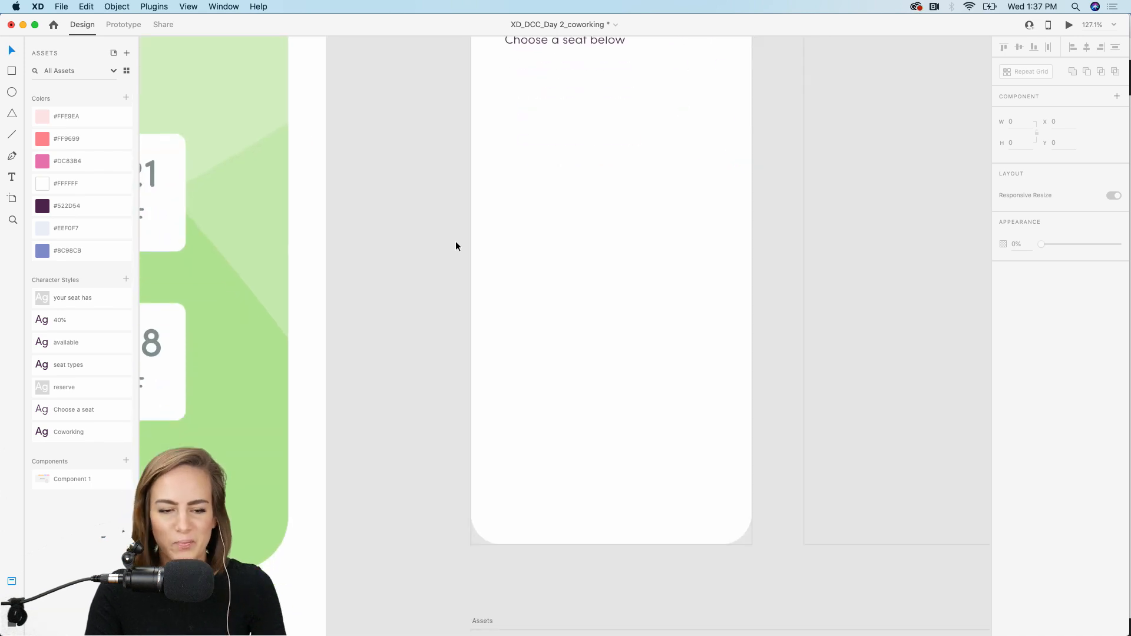
scroll(456, 246, "down", 3)
scroll(456, 246, "right", 3)
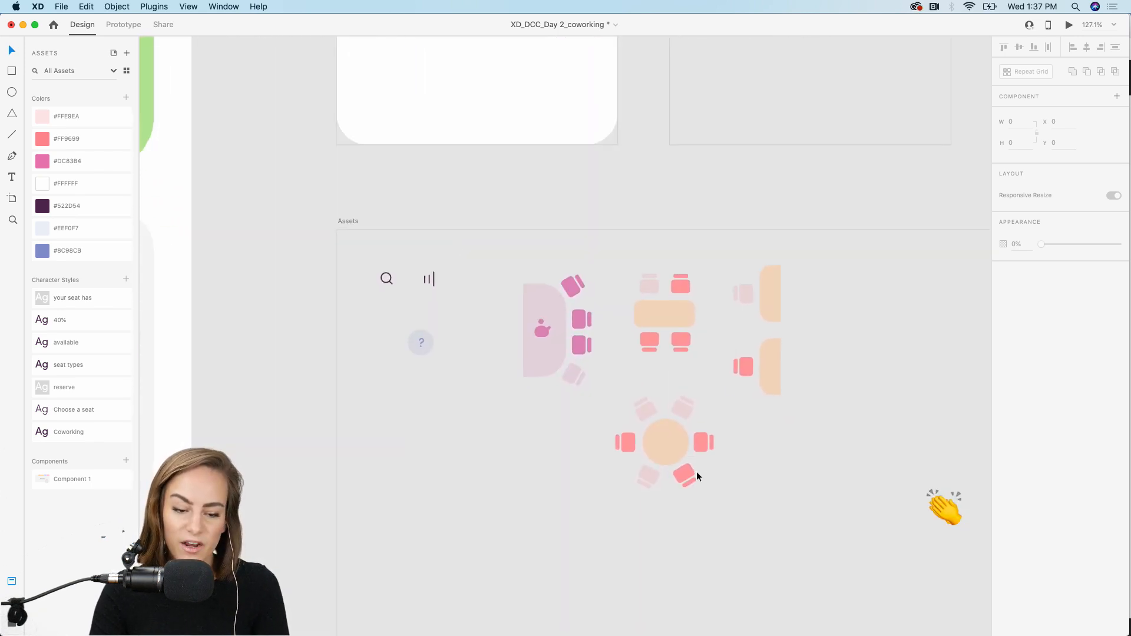
scroll(648, 496, "up", 5)
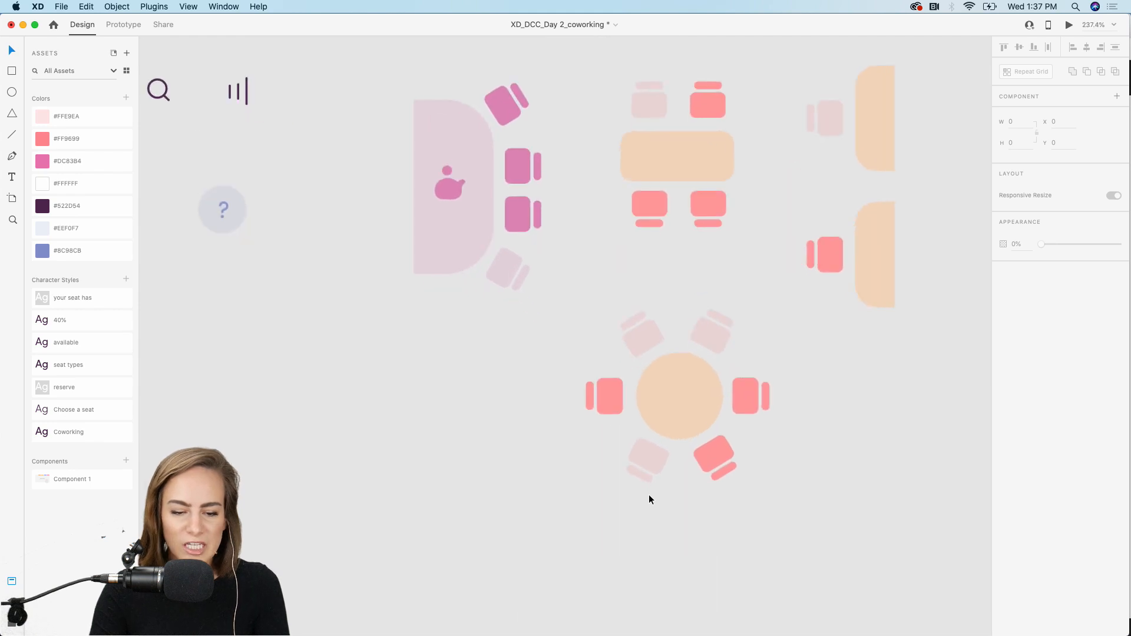
left_click(533, 210)
key("super+c")
scroll(533, 210, "down", 5)
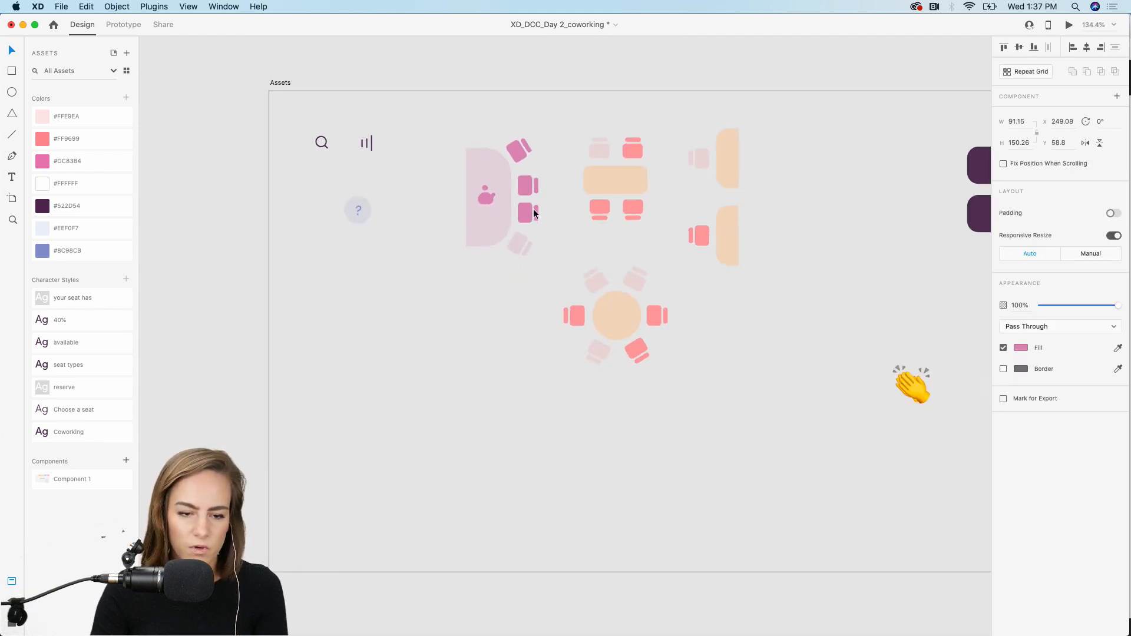
scroll(533, 210, "up", 7)
scroll(533, 209, "up", 5)
scroll(533, 208, "left", 3)
key("super+v")
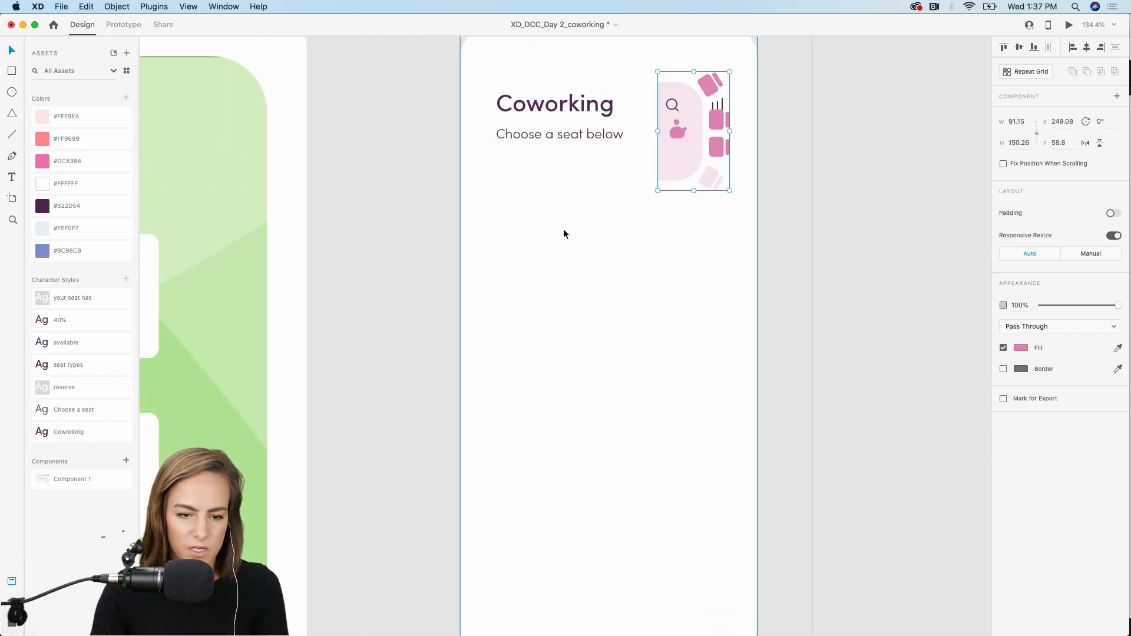
left_click_drag(684, 117, 508, 221)
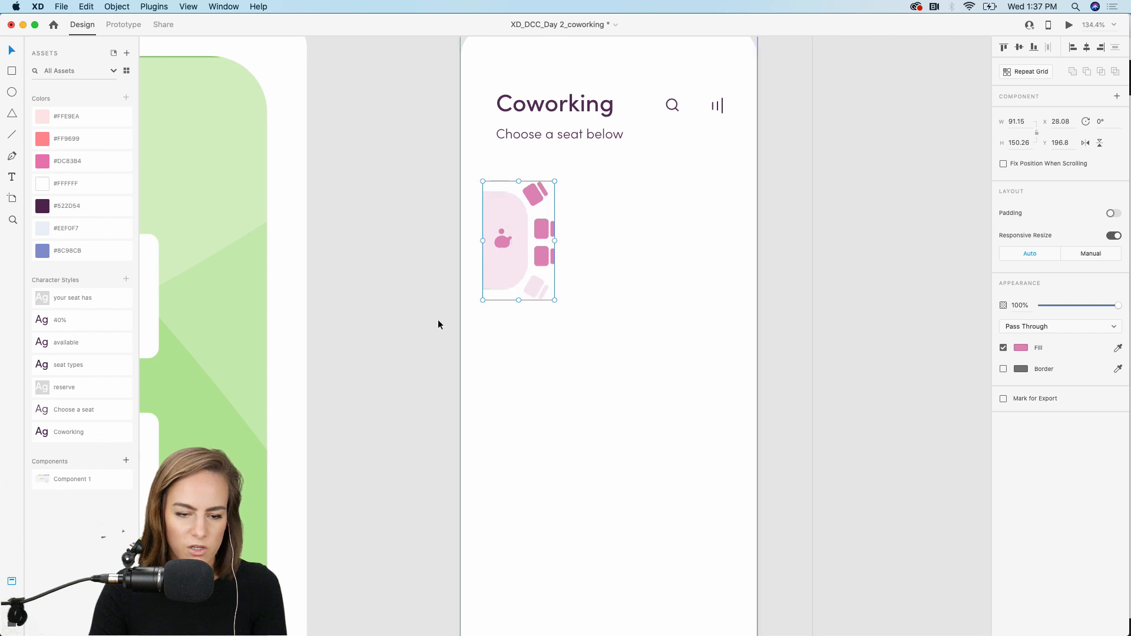
left_click(408, 342)
- Copy the rectangular four-seat table from Assets to Home and place it beside the pink counter at about X 173, Y 224
scroll(471, 300, "up", 5)
scroll(507, 155, "up", 5)
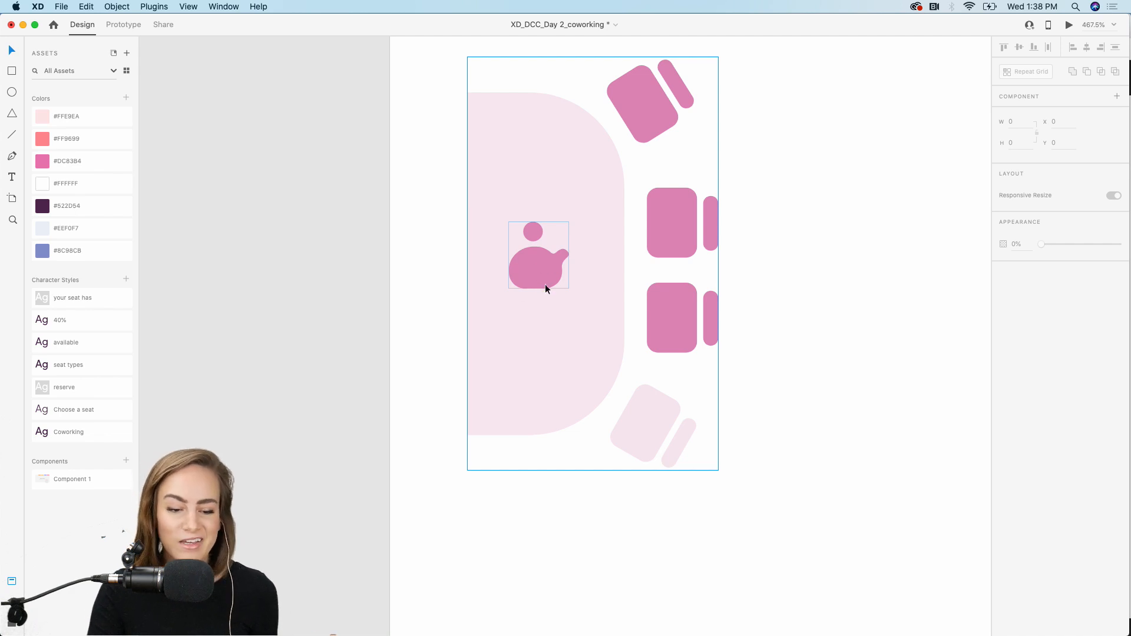
scroll(541, 267, "down", 5)
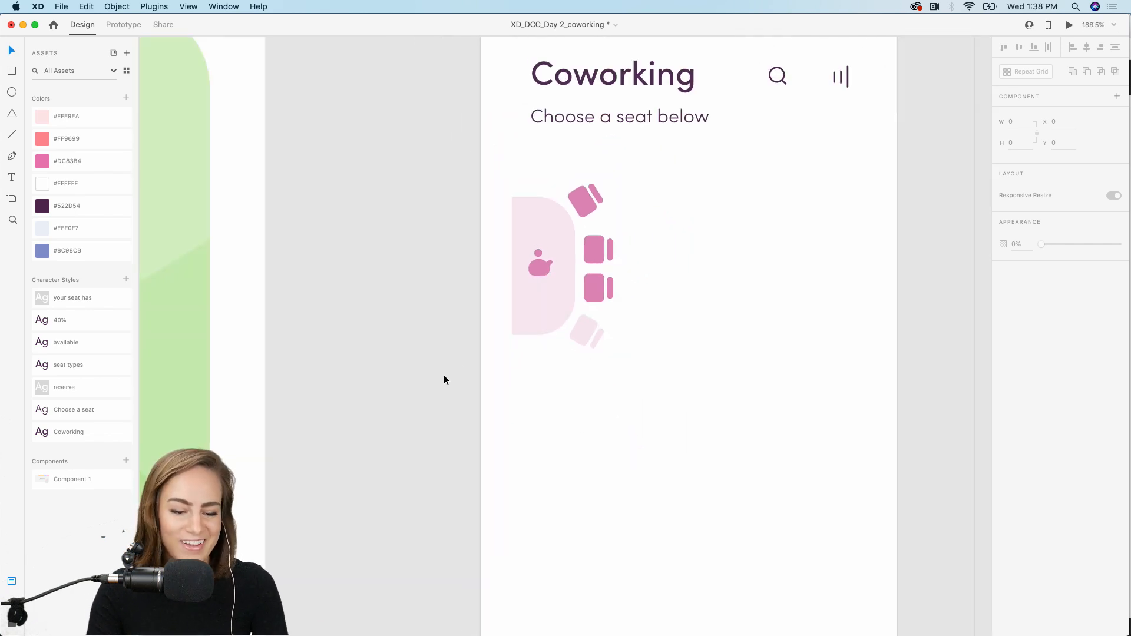
scroll(443, 374, "down", 2)
scroll(443, 375, "down", 10)
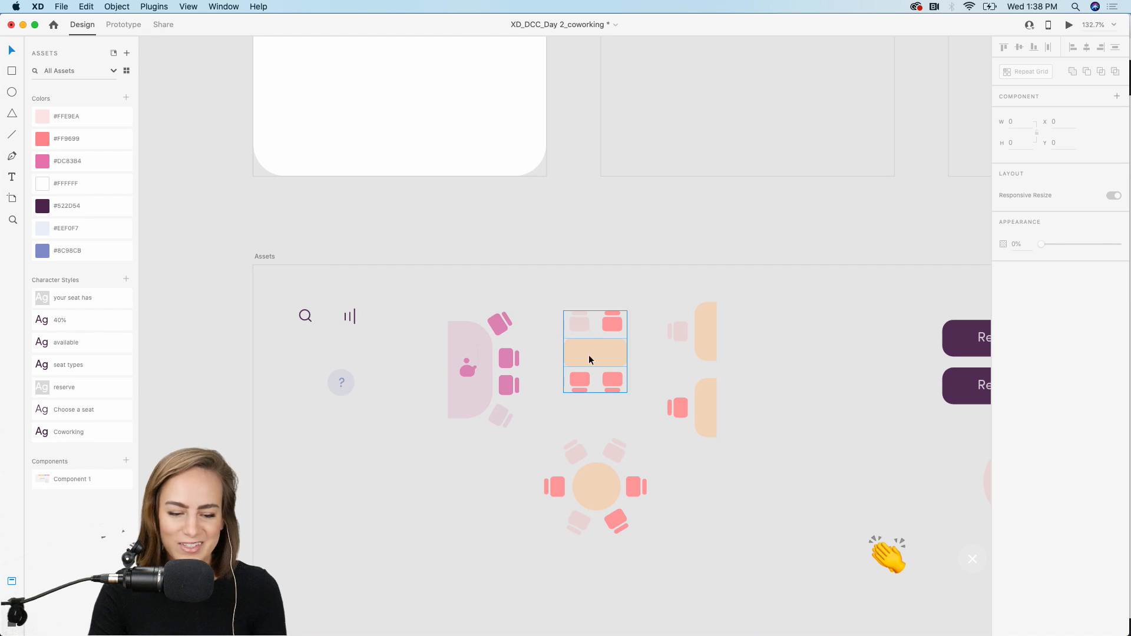
left_click(588, 356)
scroll(588, 356, "up", 10)
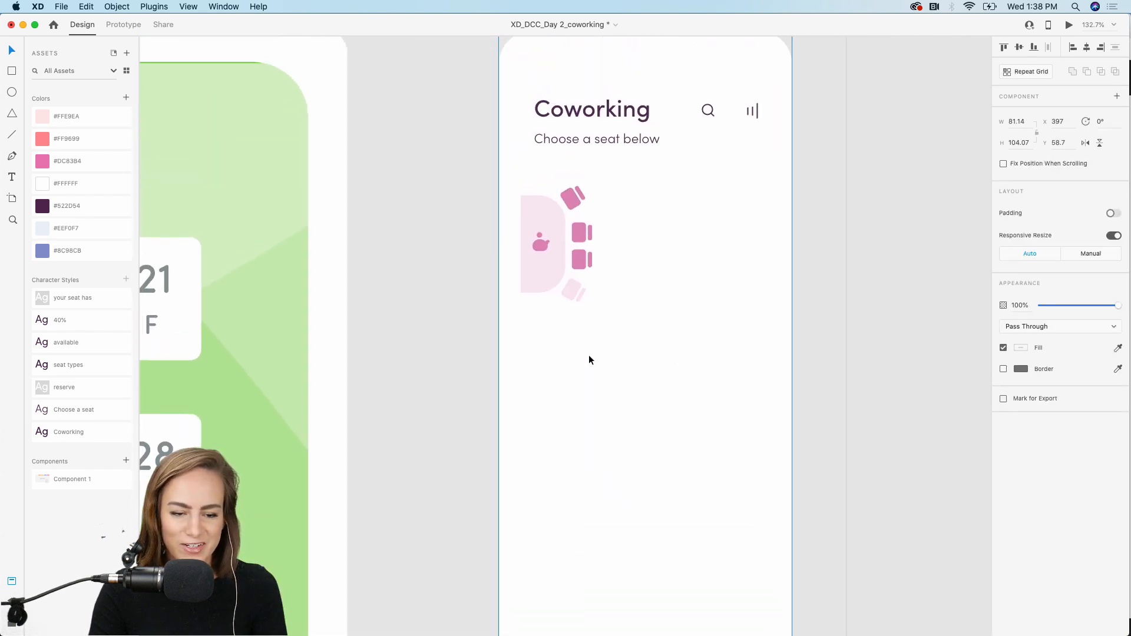
scroll(630, 225, "up", 5)
key("super+v")
left_click_drag(627, 338, 747, 328)
- Copy the round six-seat table from Assets to Home and place it below the other tables at about X 107, Y 385
scroll(746, 328, "down", 5)
scroll(747, 328, "down", 10)
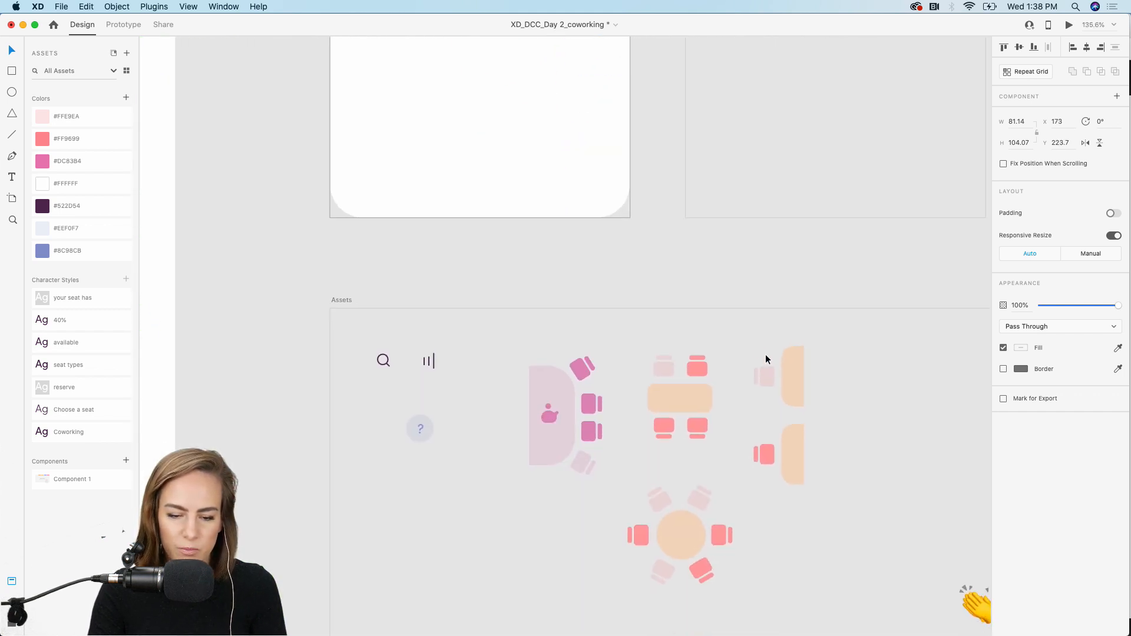
key("super+c")
scroll(689, 524, "up", 7)
left_click(598, 432)
key("super+v")
left_click_drag(796, 227, 582, 354)
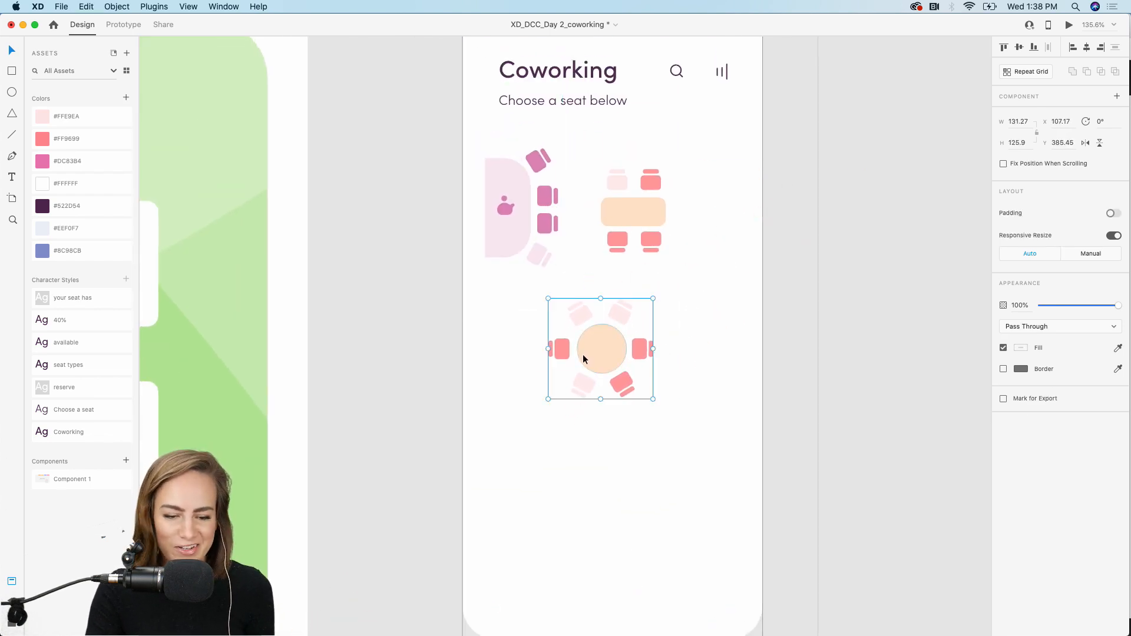
- Duplicate the round six-seat table directly below the original on the Home artboard
scroll(582, 355, "down", 3)
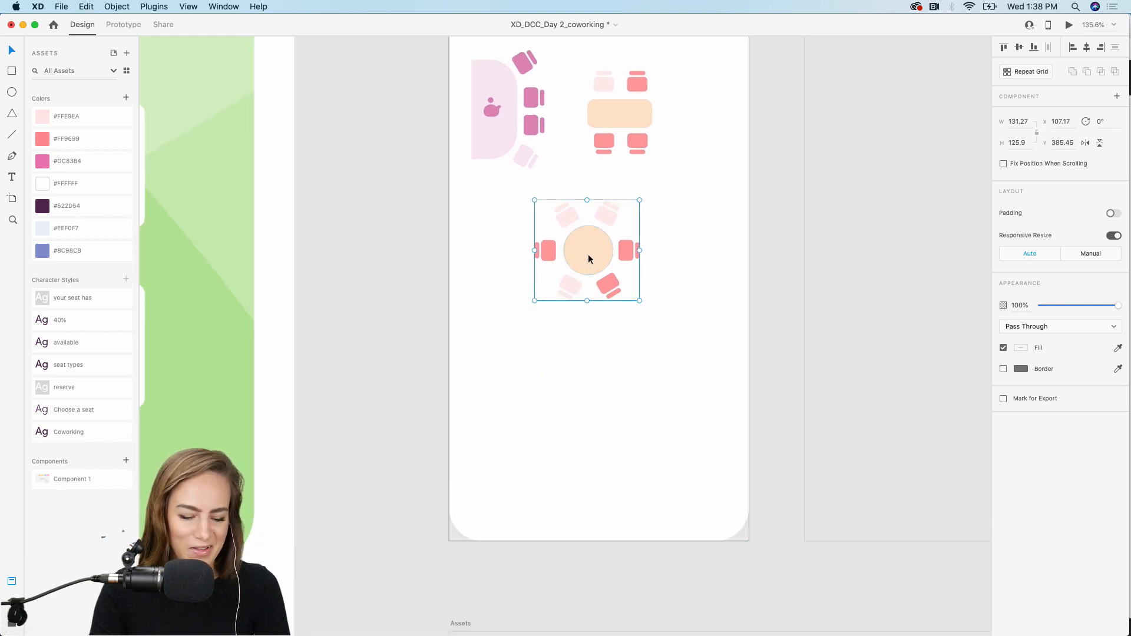
left_click_drag(588, 253, 584, 400)
left_click(422, 383)
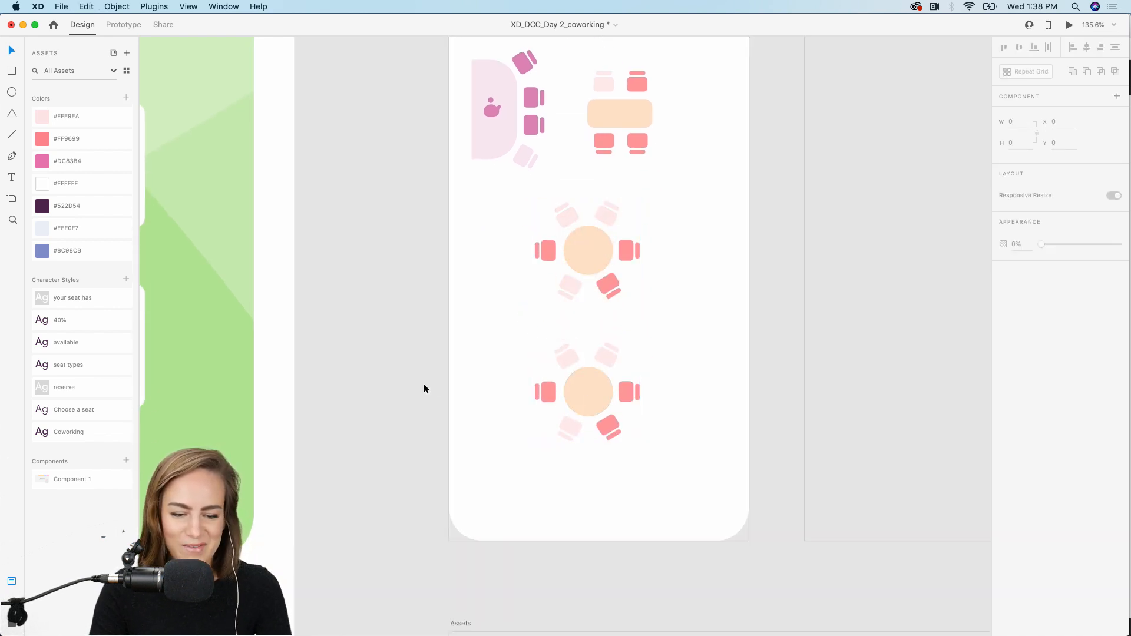
- Copy the two single-seat side desks from Assets to Home and place them along the right edge beside the round tables
scroll(423, 383, "down", 10)
scroll(423, 383, "right", 5)
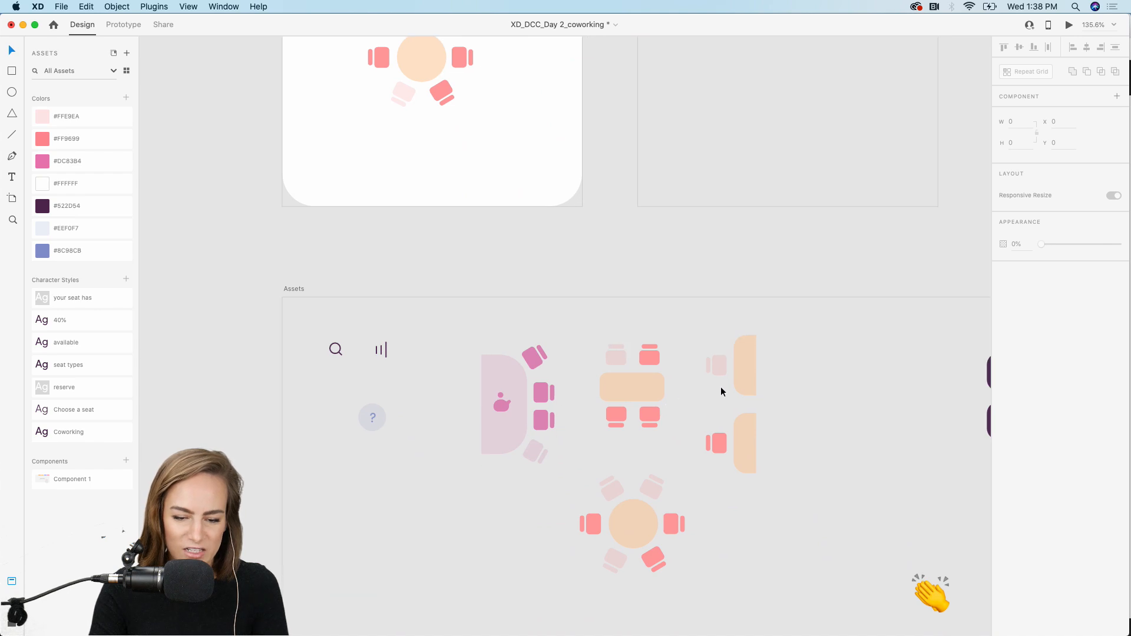
left_click(737, 387)
left_click(745, 451, "shift")
scroll(744, 454, "up", 10)
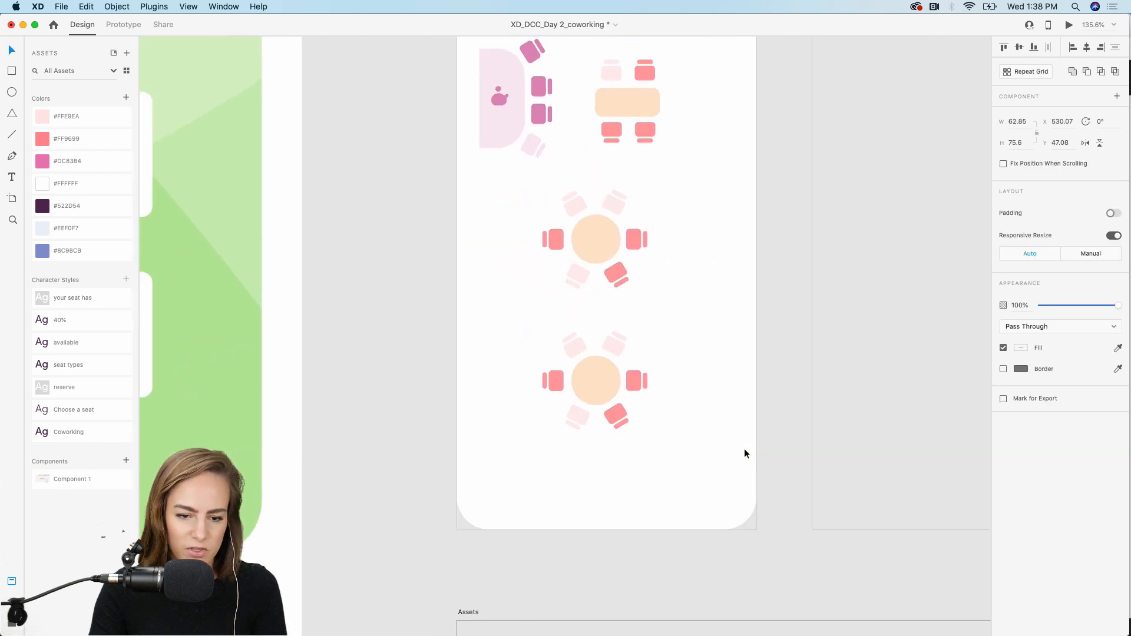
scroll(703, 407, "left", 4)
key("super+v")
left_click_drag(648, 236, 750, 225)
- Duplicate the lower side desk below it at about X 293, Y 585 and move the lower round table up slightly
left_click_drag(752, 328, 739, 406)
scroll(723, 400, "up", 5)
scroll(723, 398, "up", 3)
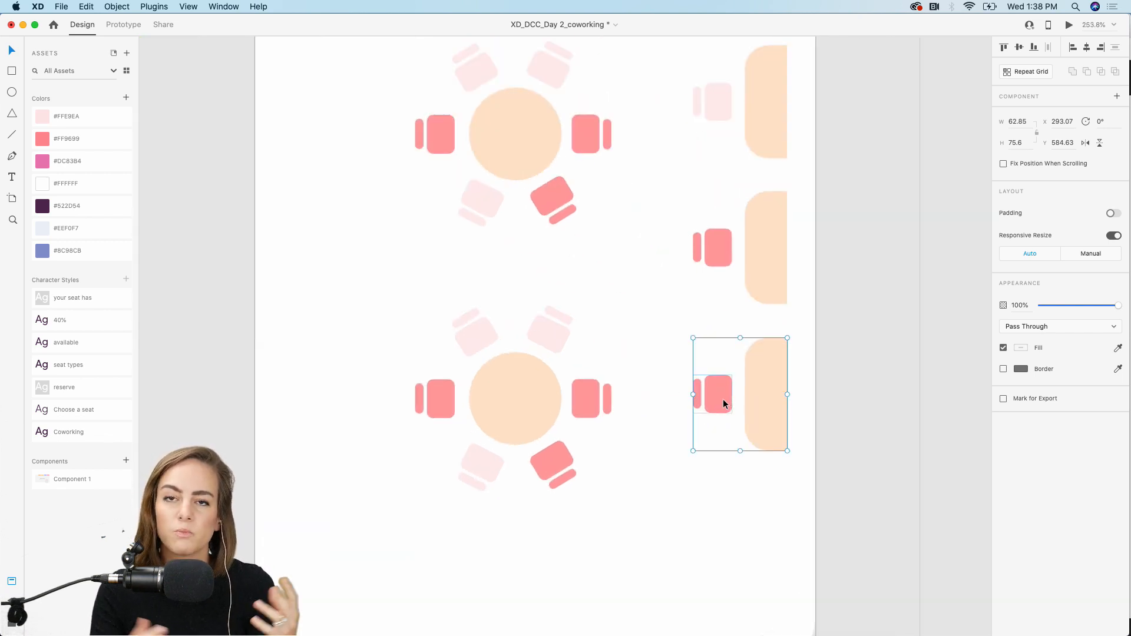
left_click_drag(480, 401, 485, 384)
- Duplicate the three side desks to the opposite side of the round tables, flip the copies horizontally and move them closer to the left edge
left_click(779, 348)
left_click(772, 235, "shift")
left_click(768, 96, "shift")
scroll(769, 93, "down", 3)
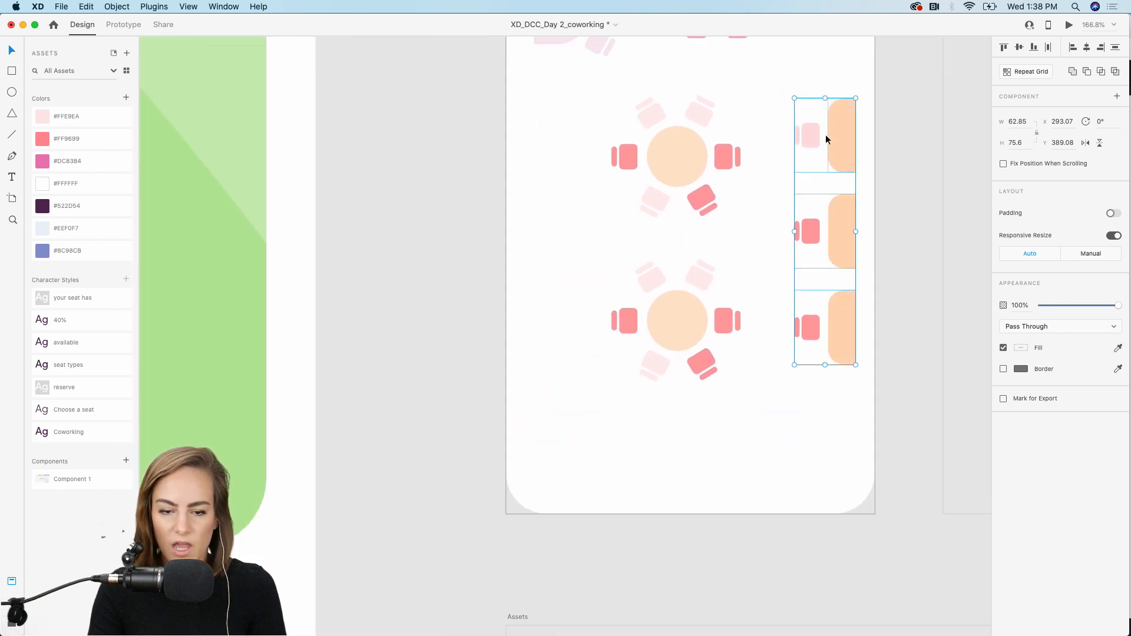
left_click_drag(803, 134, 558, 135)
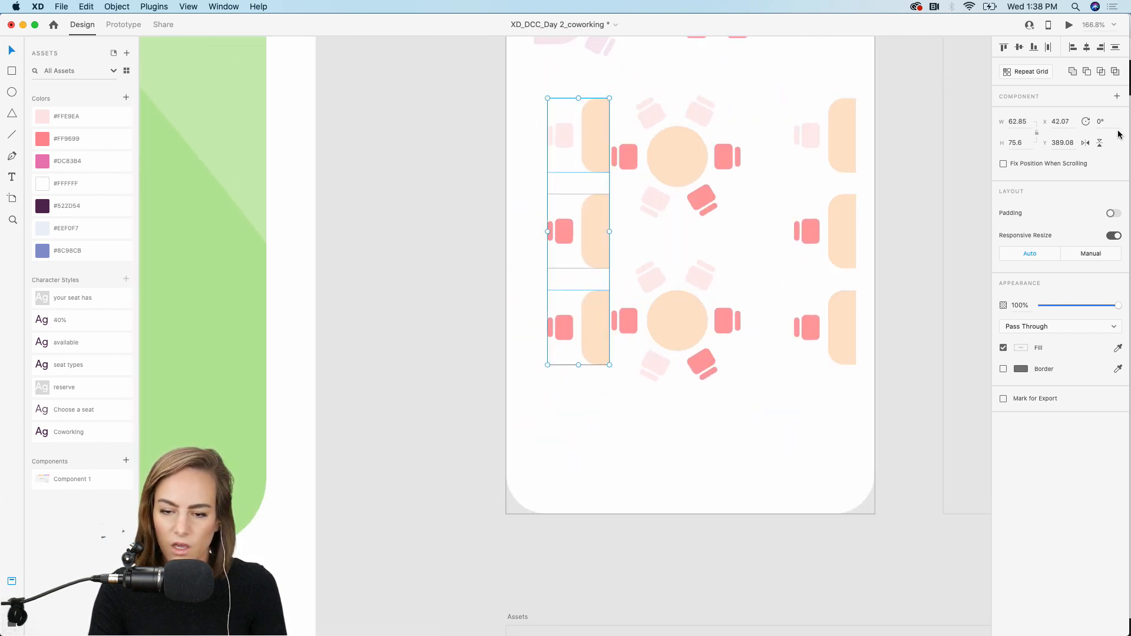
left_click(1086, 143)
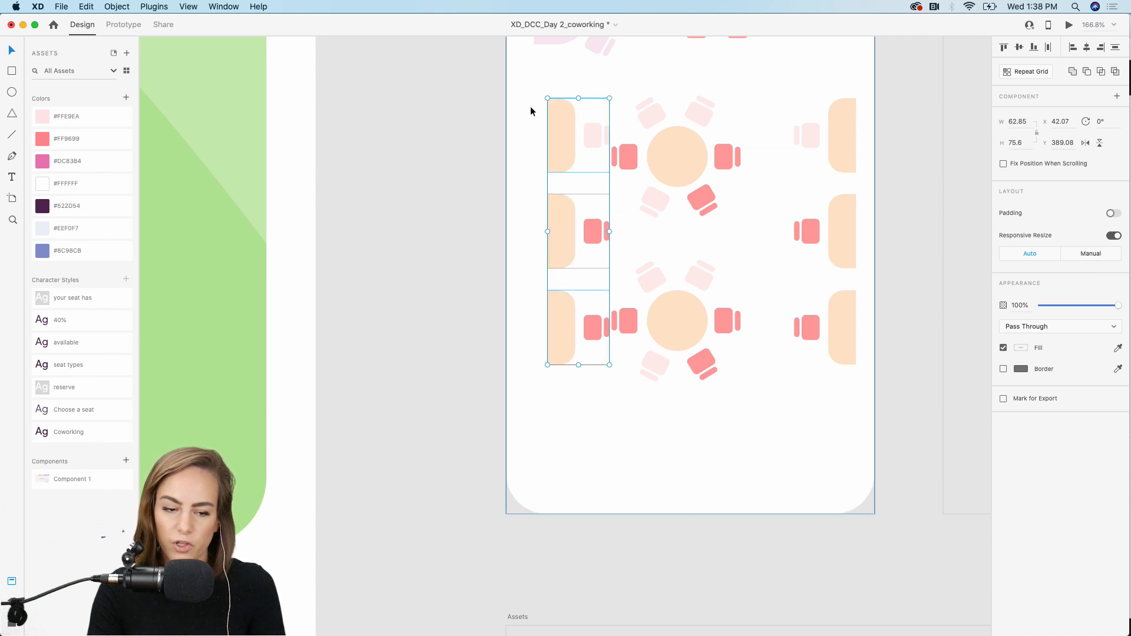
left_click_drag(567, 124, 545, 121)
left_click(463, 164)
- Select both round tables and move them together to about X 115, Y 378
left_click(693, 174)
left_click(689, 295, "shift")
key("super+g")
left_click_drag(679, 321, 688, 314)
- Move the three flipped side desks together farther towards the Home artboard's left edge, to about X 22
left_click(544, 218)
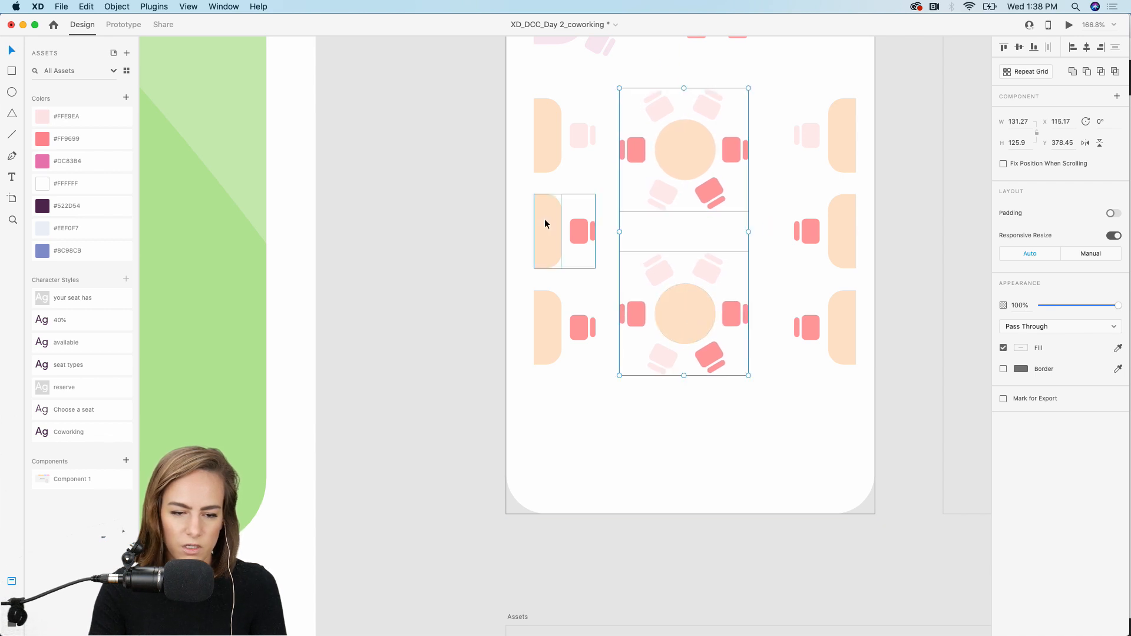
left_click(554, 109, "shift")
left_click_drag(556, 313, 552, 313)
key("super+z")
left_click(552, 254, "shift")
left_click(553, 158, "shift")
left_click_drag(552, 158, 547, 158)
- Move the three right-hand desks slightly outward and the two round tables to about X 122, Y 378
left_click(853, 144)
left_click(853, 245, "shift")
left_click(848, 320, "shift")
left_click_drag(849, 320, 852, 320)
scroll(772, 290, "up", 4)
left_click(697, 292)
left_click(686, 449, "shift")
left_click_drag(687, 448, 693, 449)
- Duplicate the rectangular four-seat table to its right and position the original at about X 165, Y 211
scroll(702, 336, "up", 4)
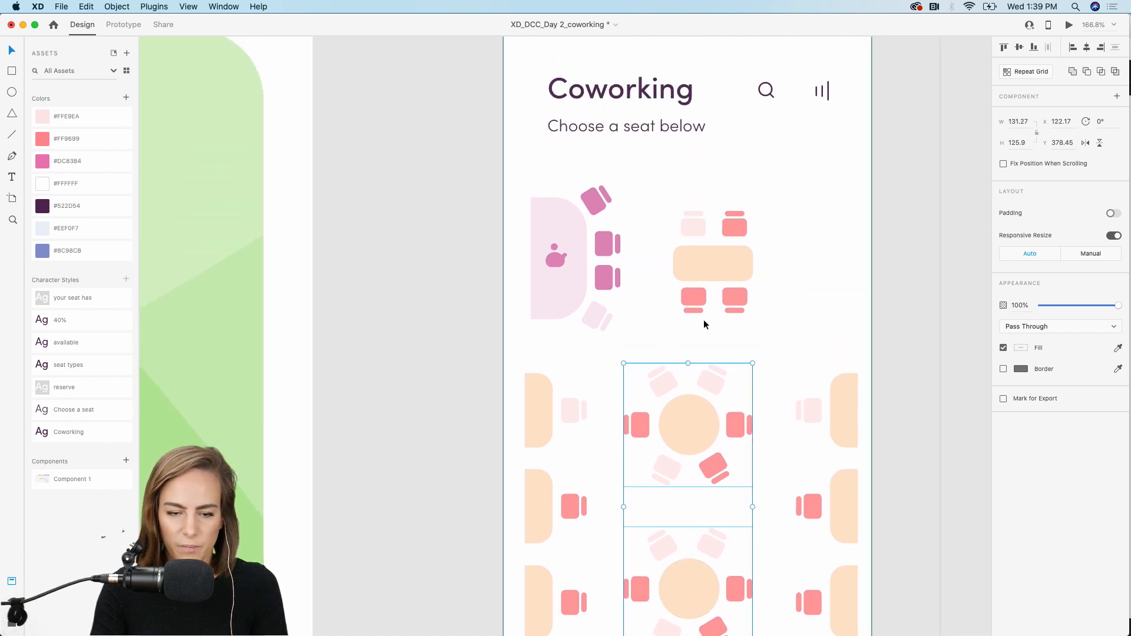
left_click_drag(717, 275, 811, 271)
left_click(725, 270, "shift")
mouse_move(725, 269)
left_mouse_down()
mouse_move(719, 260)
mouse_move(718, 269)
left_mouse_up()
left_click(878, 301)
- Copy the question mark icon from Assets to Home and place it below the filter icon at about X 310, Y 165
scroll(718, 270, "down", 1)
scroll(717, 267, "down", 5)
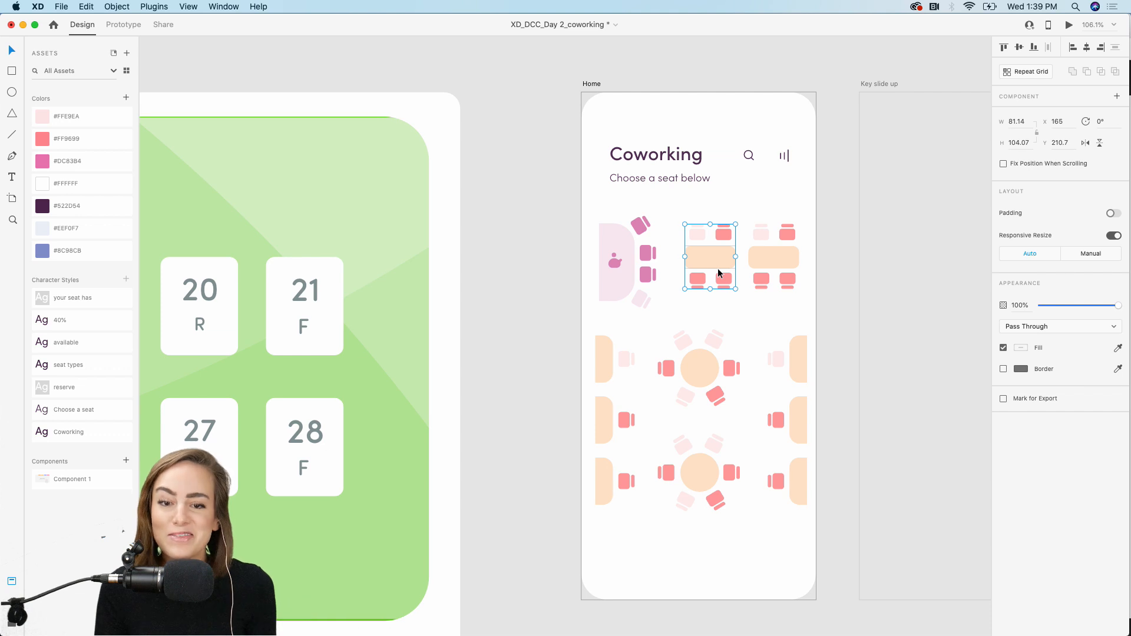
scroll(718, 267, "down", 10)
scroll(718, 267, "right", 10)
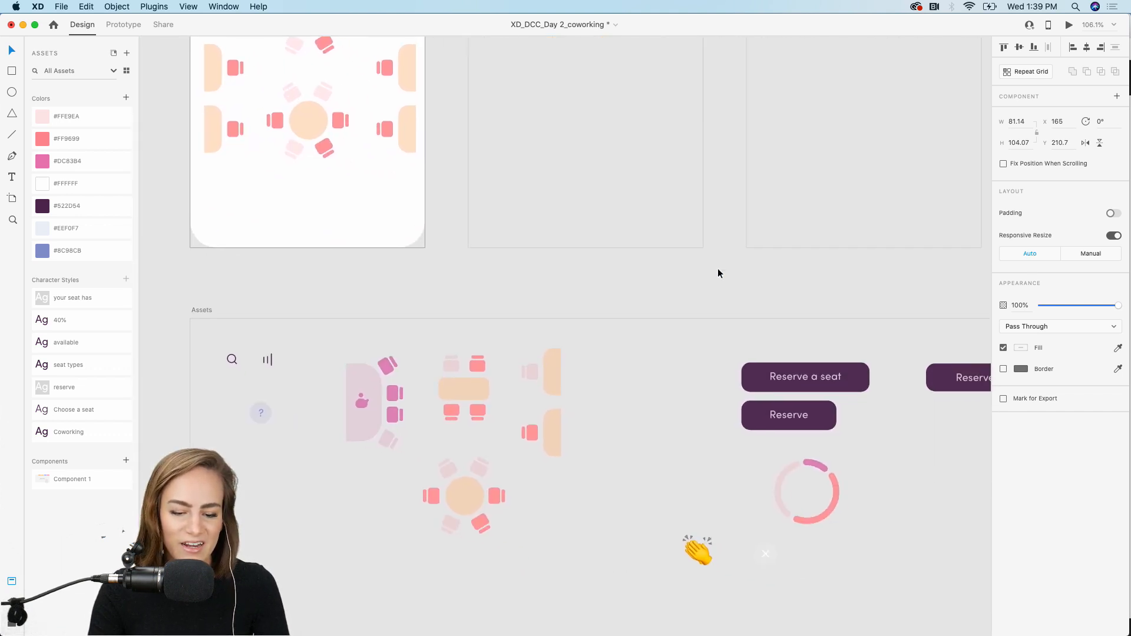
scroll(718, 272, "left", 10)
scroll(718, 273, "up", 2)
left_click(441, 362)
scroll(442, 362, "up", 10)
scroll(441, 361, "left", 2)
scroll(646, 242, "up", 7)
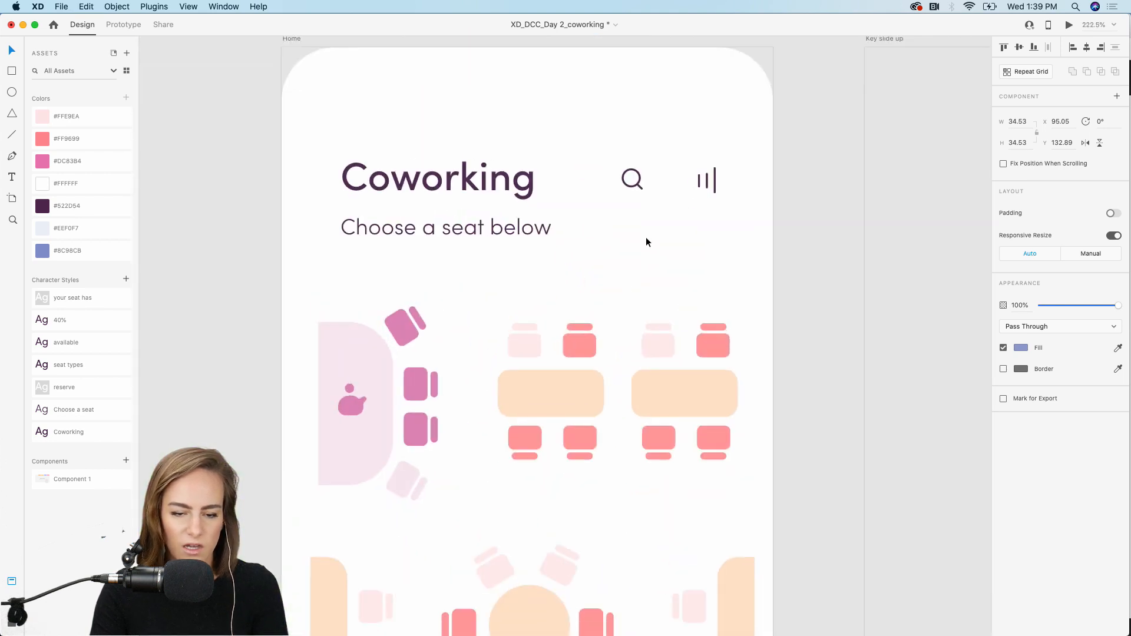
key("super+v")
left_click_drag(569, 333, 699, 274)
- Select all tables and desks on the Home artboard and move them down together to about Y 218
scroll(695, 273, "down", 10)
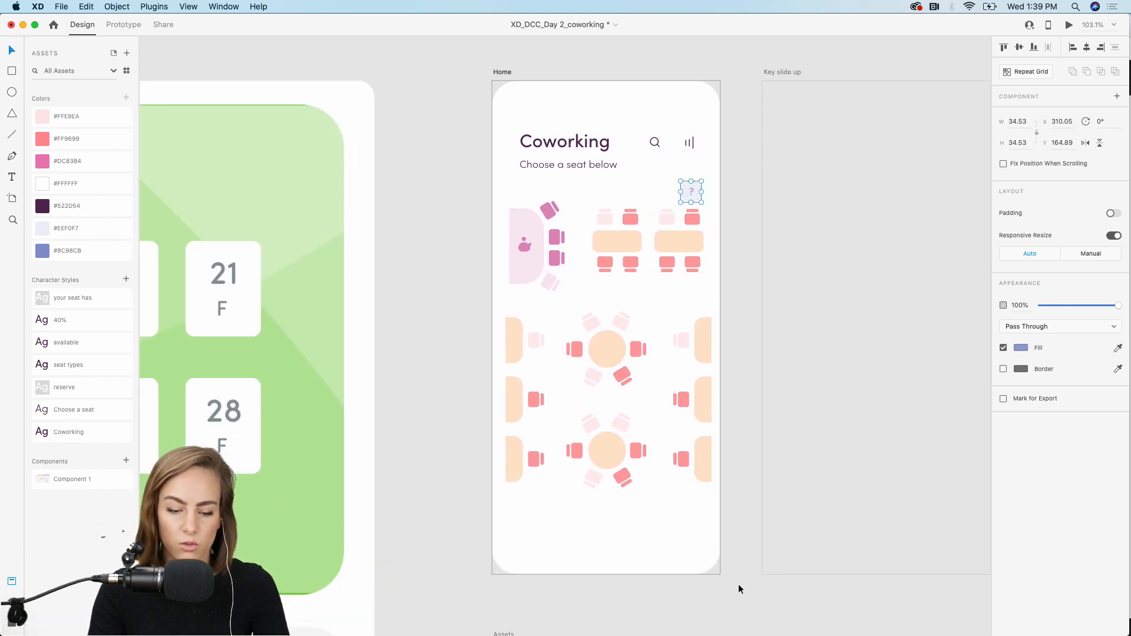
left_click_drag(737, 509, 521, 235)
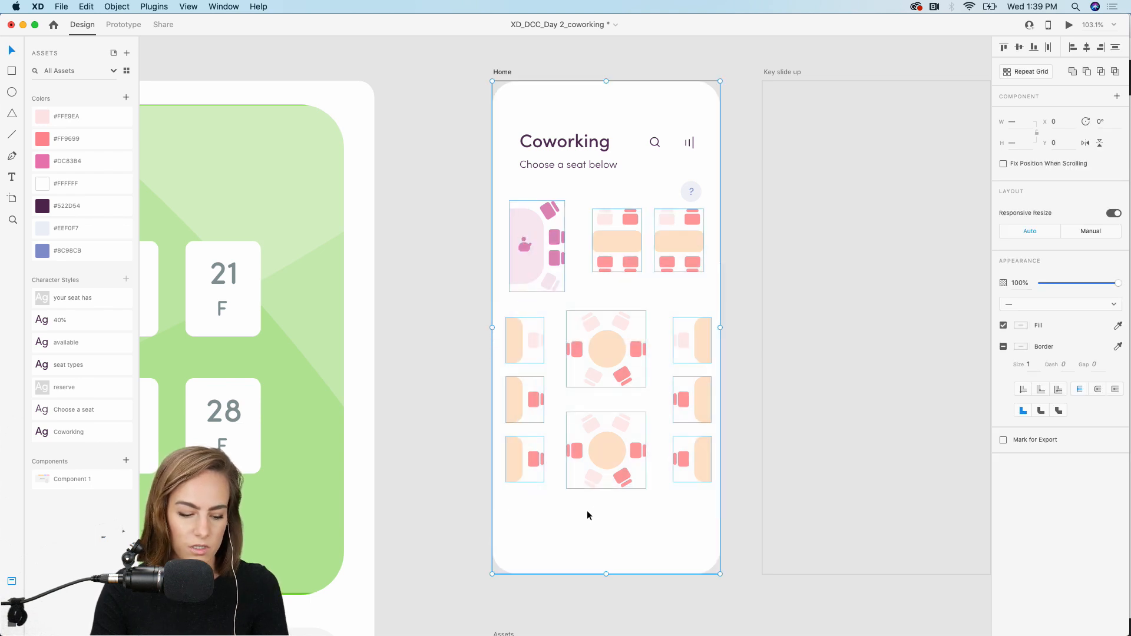
key("super+g")
left_click_drag(607, 451, 608, 463)
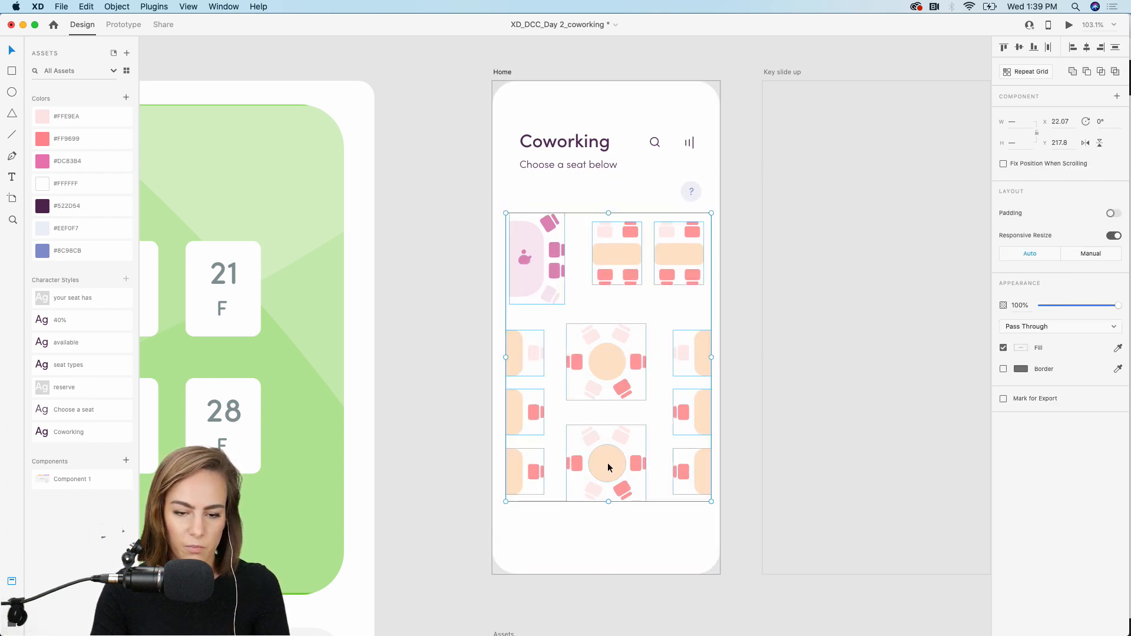
left_click(725, 433)
- Copy the Reserve button from the Assets artboard and place it below the seating layout on Home at about X 114, Y 732
scroll(731, 434, "down", 6)
scroll(731, 433, "right", 3)
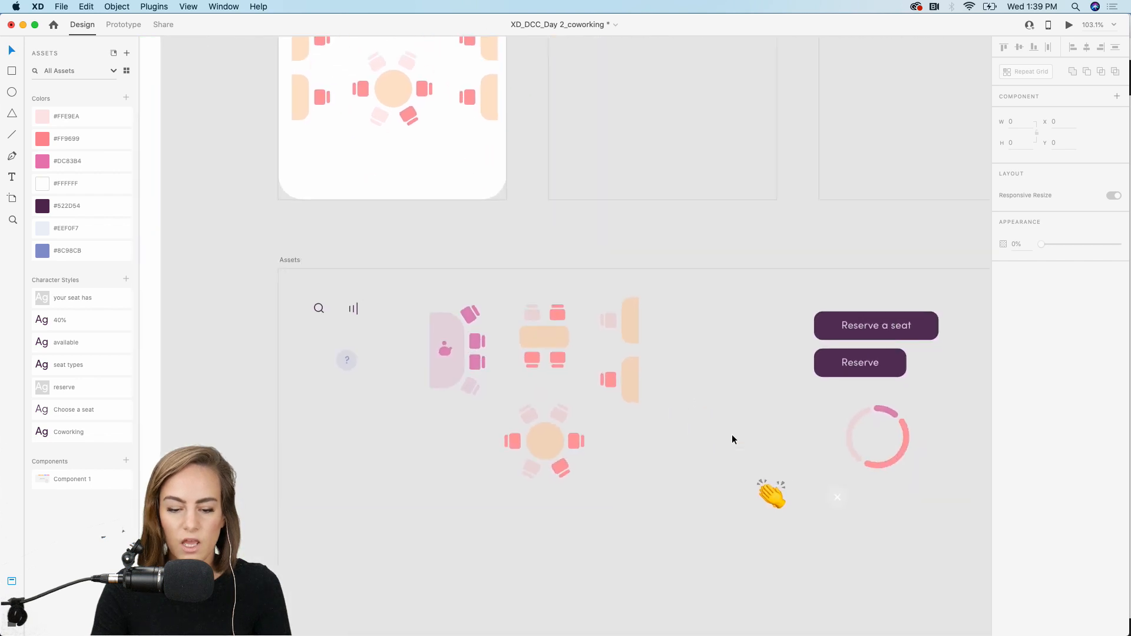
scroll(731, 439, "right", 5)
scroll(732, 438, "down", 2)
left_click(747, 341)
key("super+c")
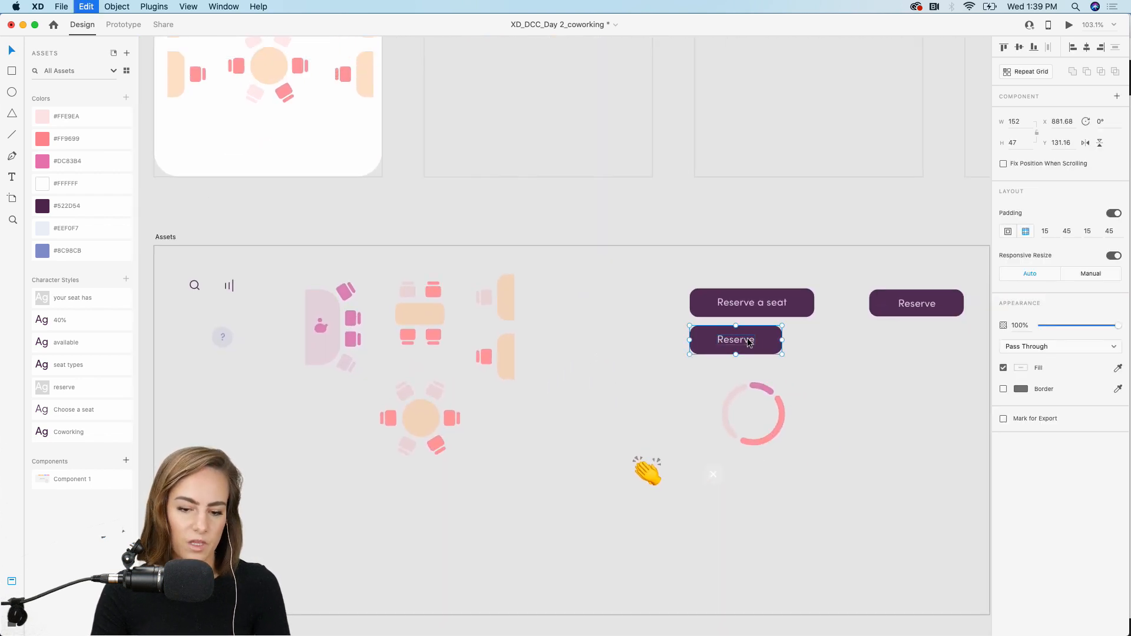
scroll(746, 338, "up", 8)
scroll(747, 337, "left", 5)
scroll(633, 302, "up", 5)
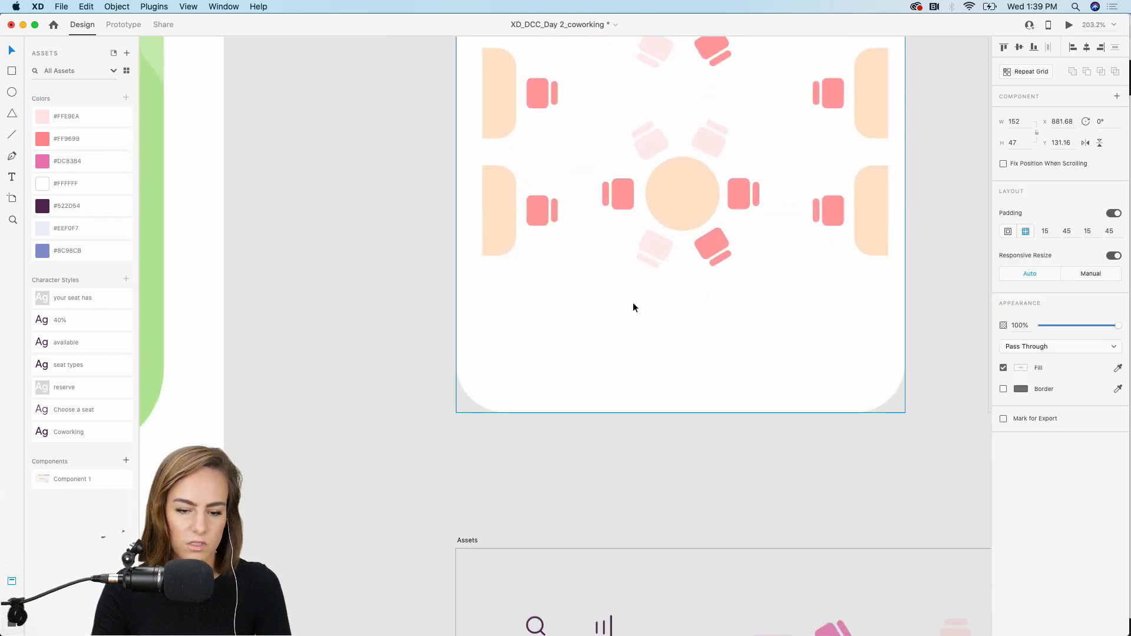
key("super+v")
left_click_drag(751, 600, 713, 354)
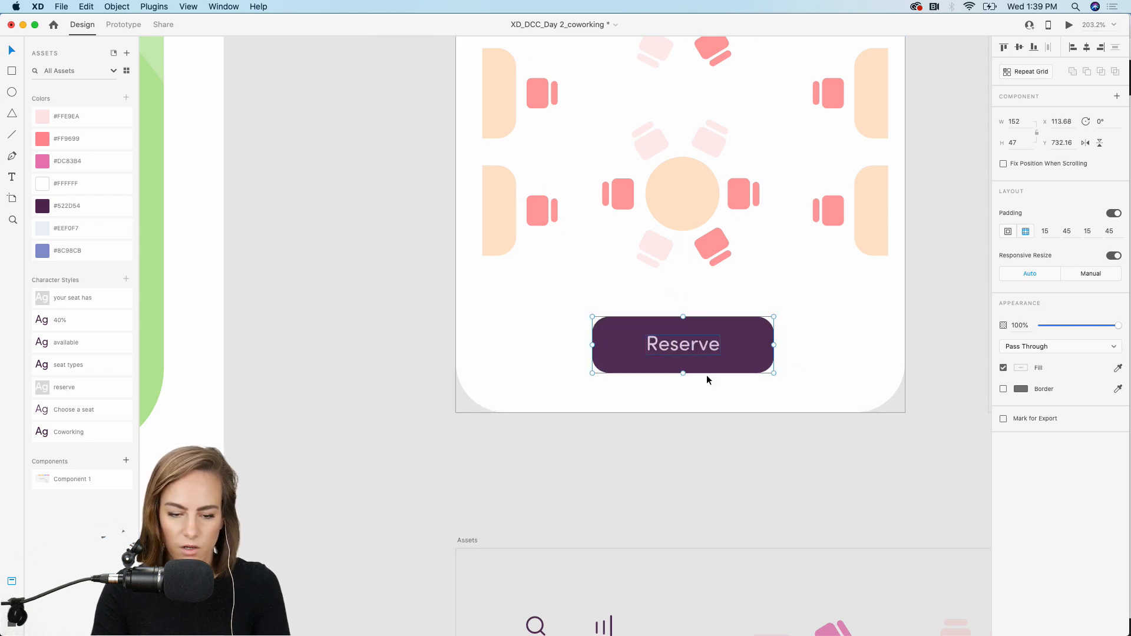
left_click(669, 521)
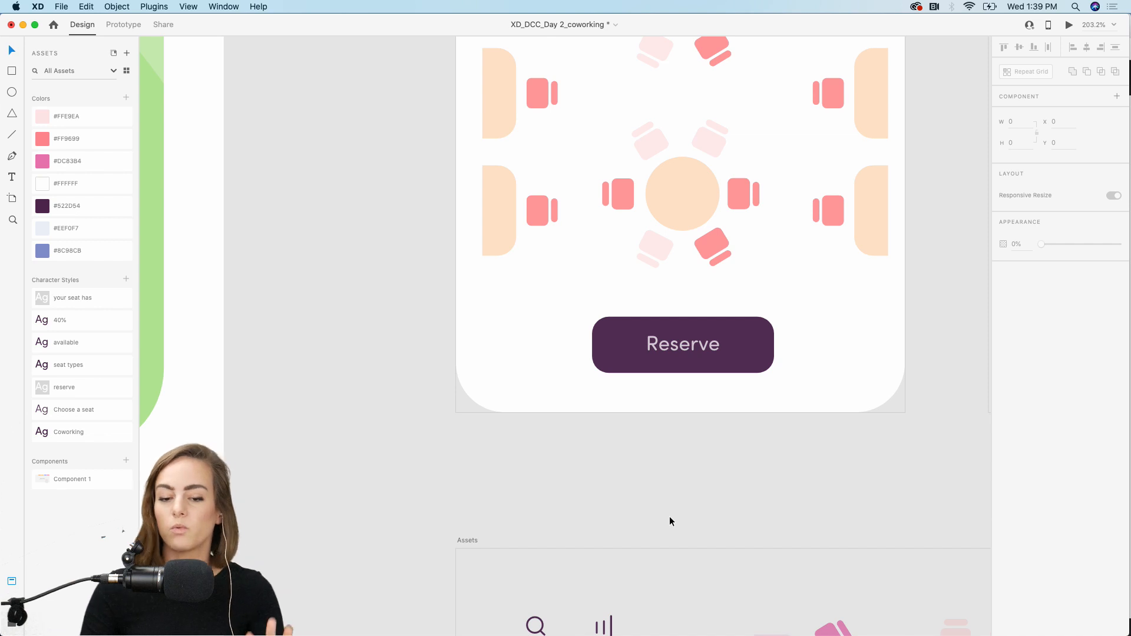
- Toggle the Reserve button's padding off and on, and switch it to the same padding of 15 for all edges
left_click(737, 346)
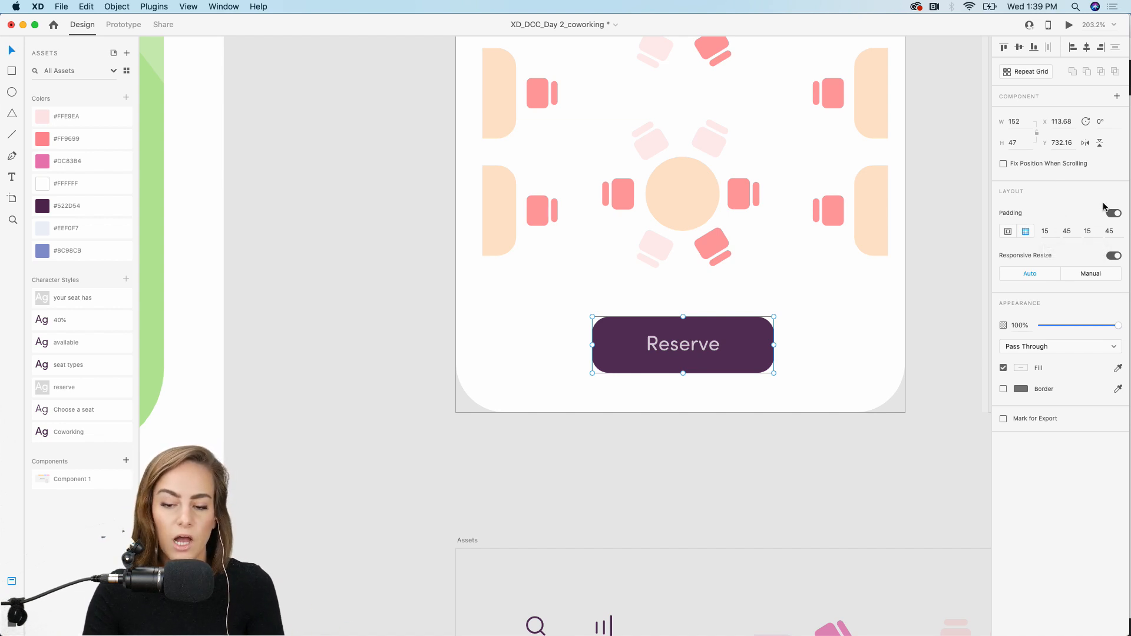
left_click(782, 460)
left_click(731, 350)
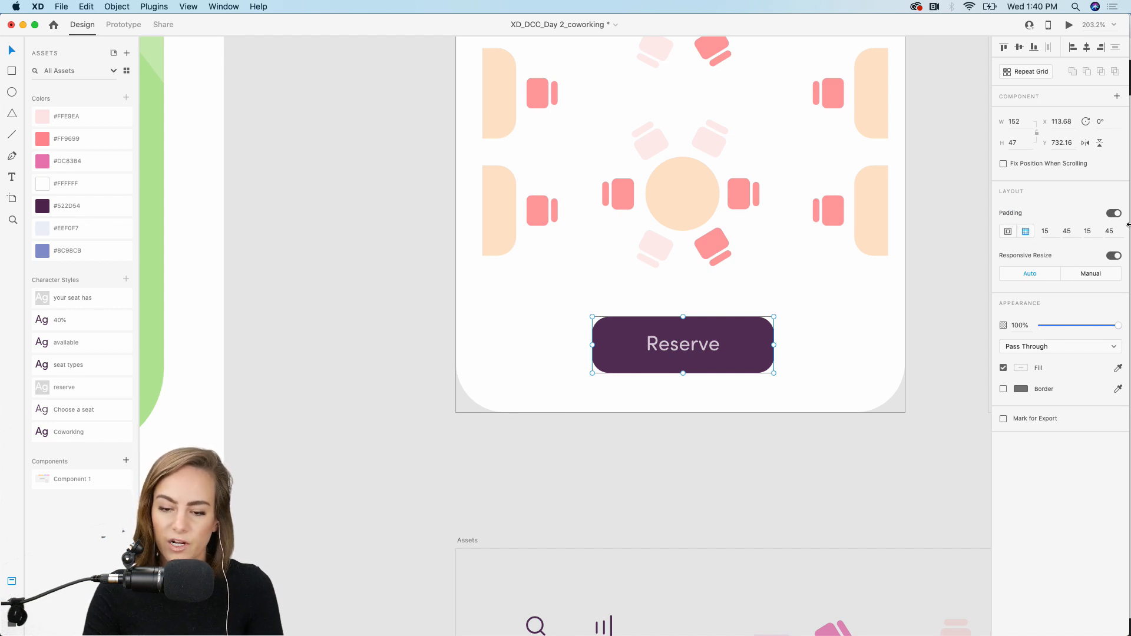
left_click(1112, 213)
left_click(1112, 213)
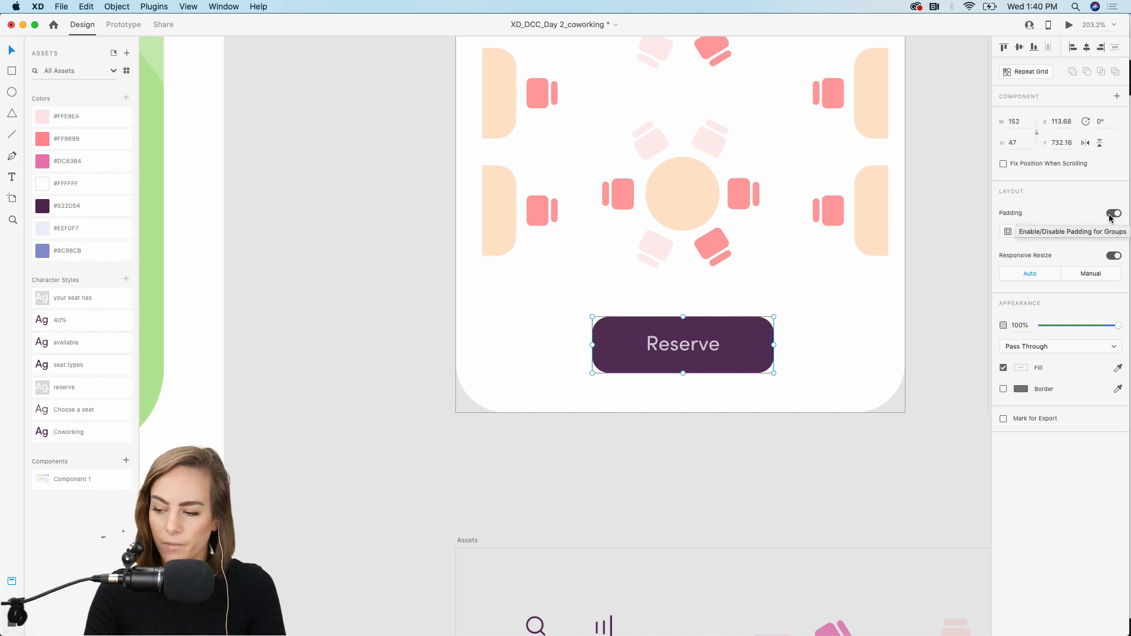
left_click(1007, 233)
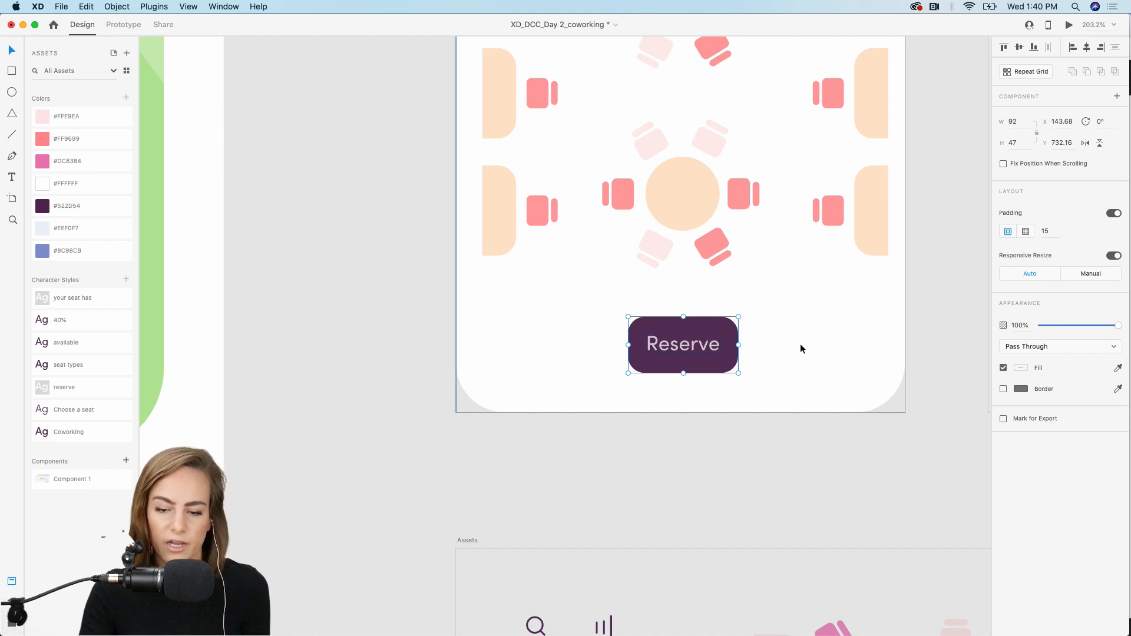
- Try uniform padding values between 17 and 21 on the Home artboard's Reserve button
left_click(1046, 232)
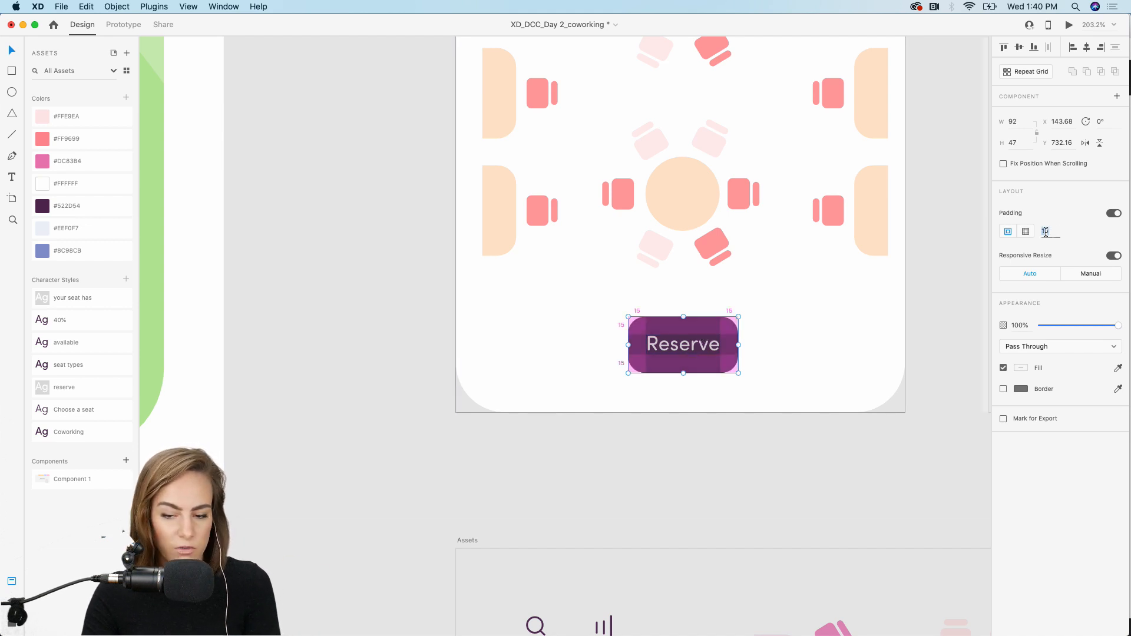
key("Up")
key("Up")
key("Up")
key("Up")
key("Up")
key("Up")
key("Up")
key("Up")
key("Up")
key("Up")
key("Up")
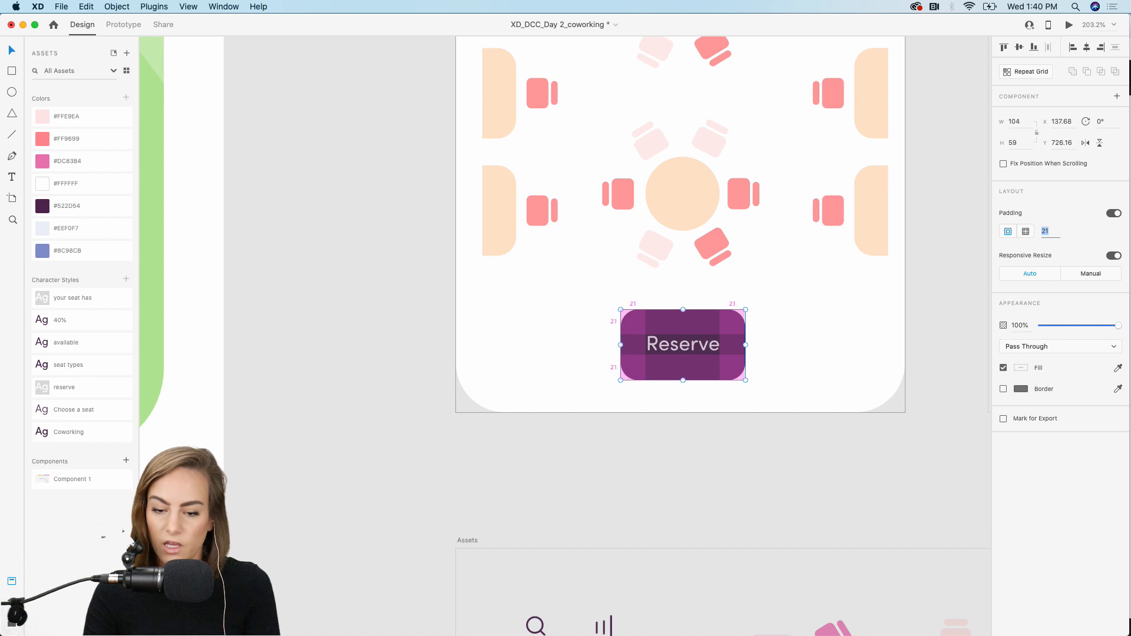
key("Down")
key("Down")
key("Down")
key("Down")
key("Down")
key("Down")
key("Down")
key("Down")
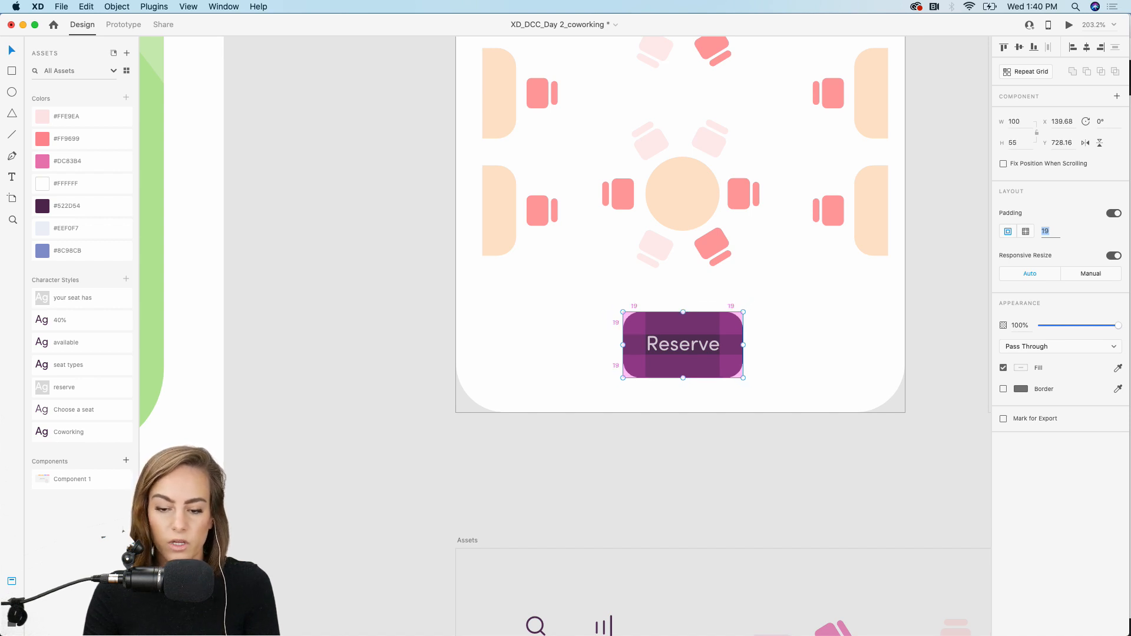
key("Up")
key("Up")
key("Up")
key("Up")
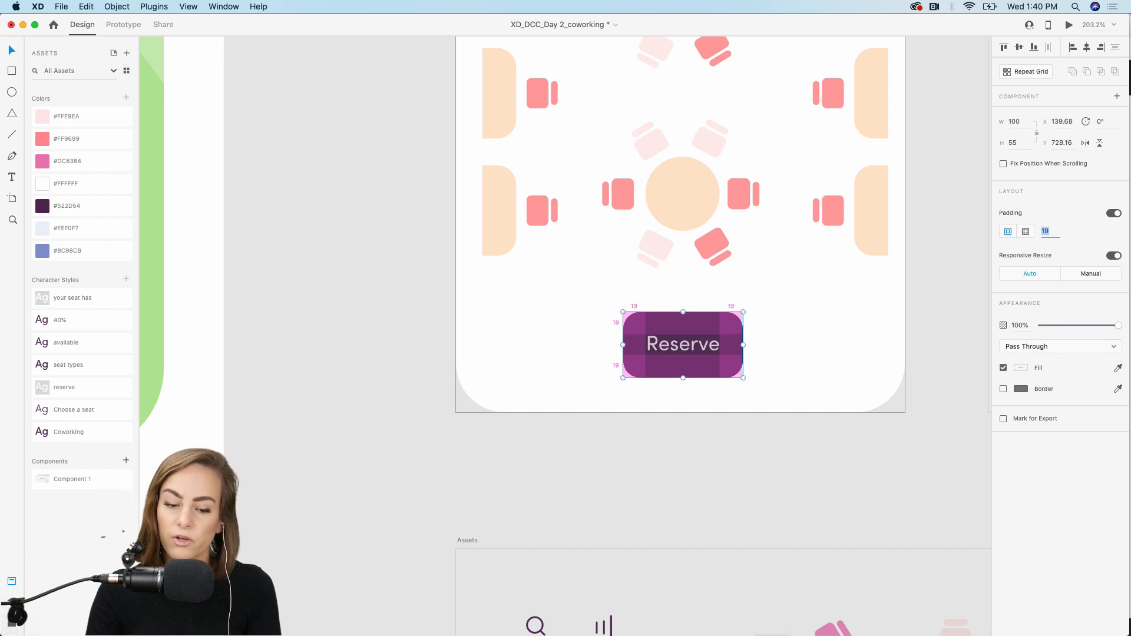
key("Down")
key("Down")
key("Down")
key("Down")
key("Down")
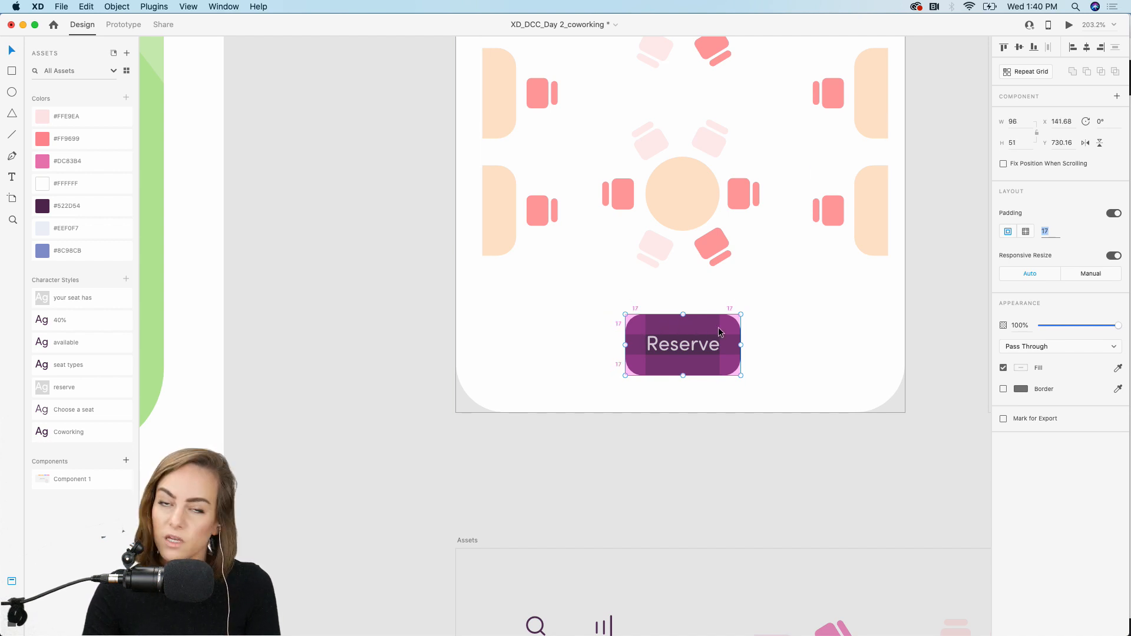
key("Up")
key("Up")
key("Up")
key("Up")
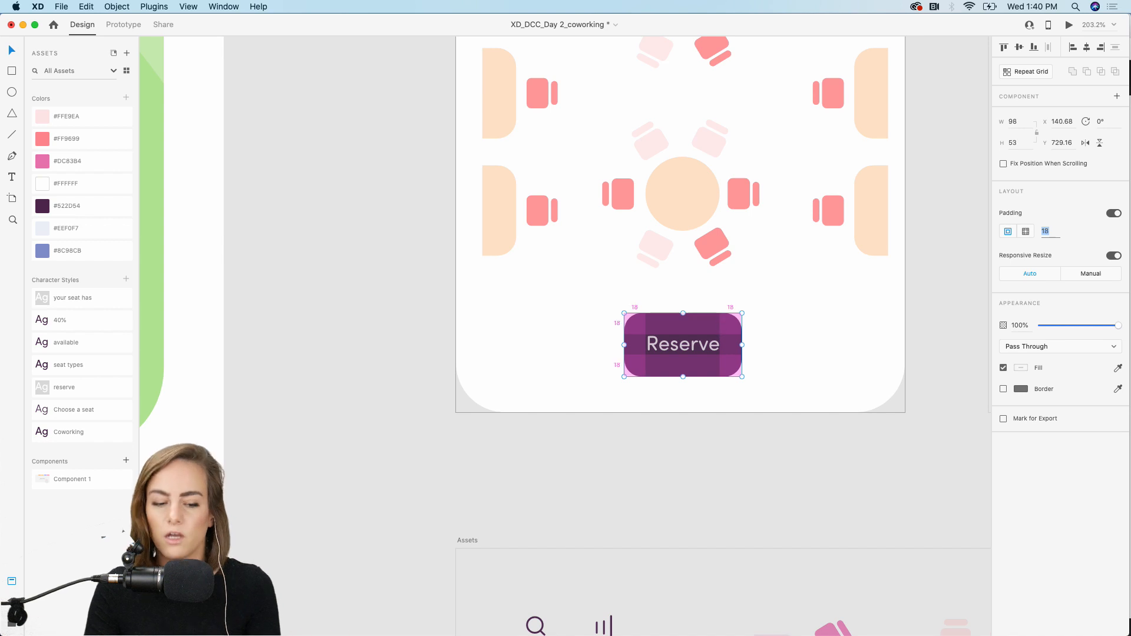
left_click(652, 475)
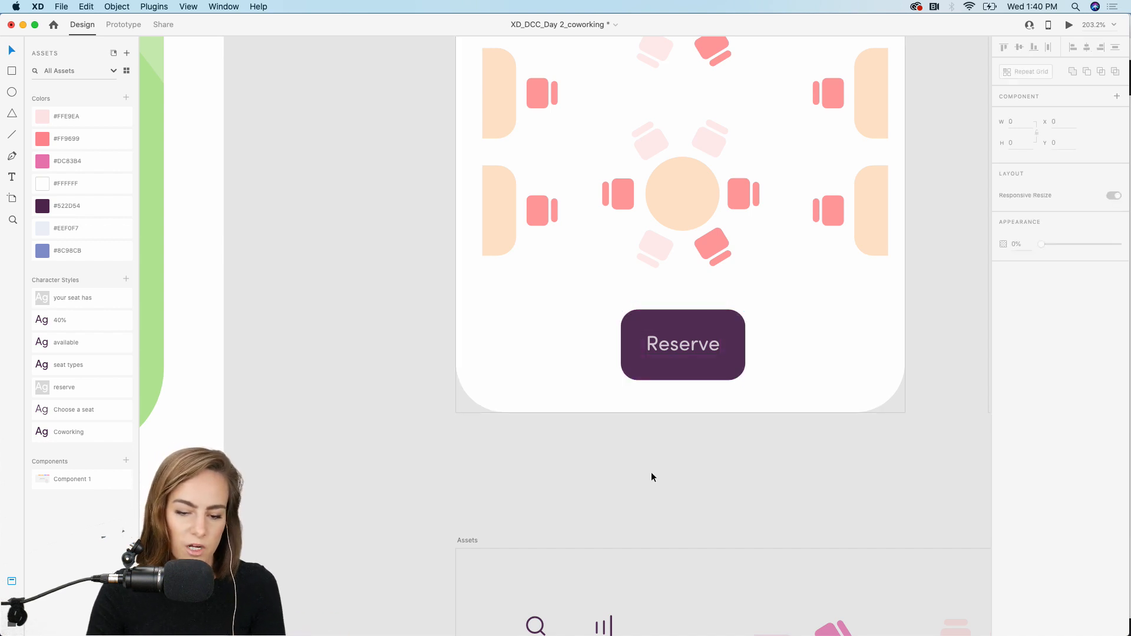
- Replace the Reserve button on Home with a fresh copy from Assets, placed below the seating layout at about X 112, Y 731
scroll(651, 474, "down", 5)
scroll(651, 475, "down", 5)
scroll(651, 475, "right", 5)
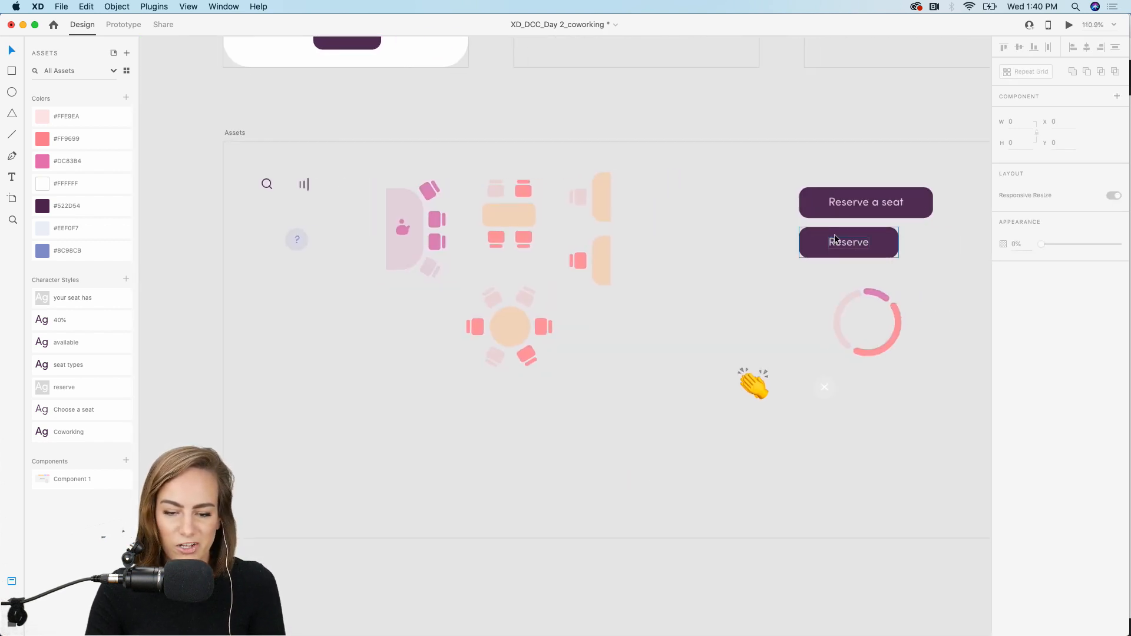
left_click(834, 238)
scroll(834, 239, "up", 5)
scroll(834, 238, "left", 8)
scroll(702, 239, "up", 5)
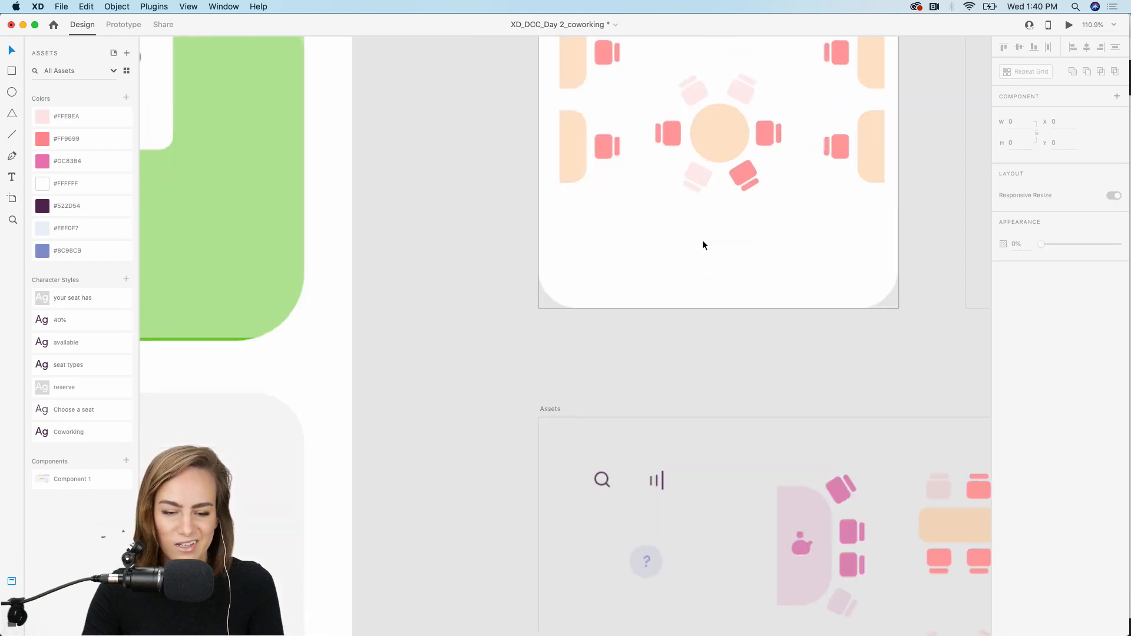
left_click_drag(795, 194, 791, 265)
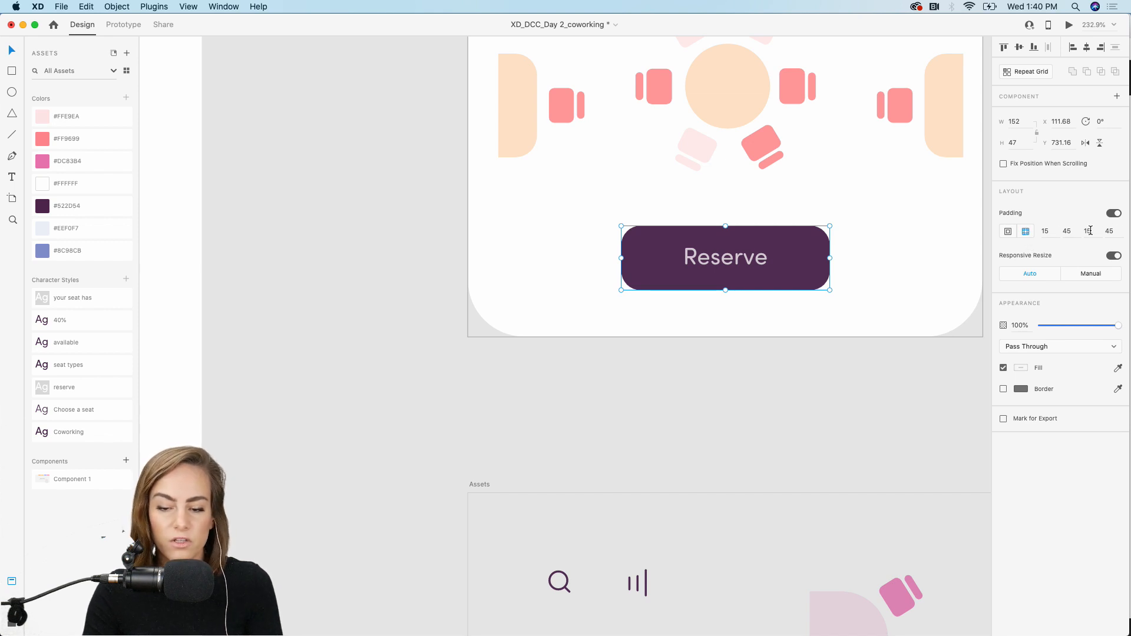
- Try top padding values of 20 and 14 on the Reserve button and return the top padding to 15
left_click(1044, 231)
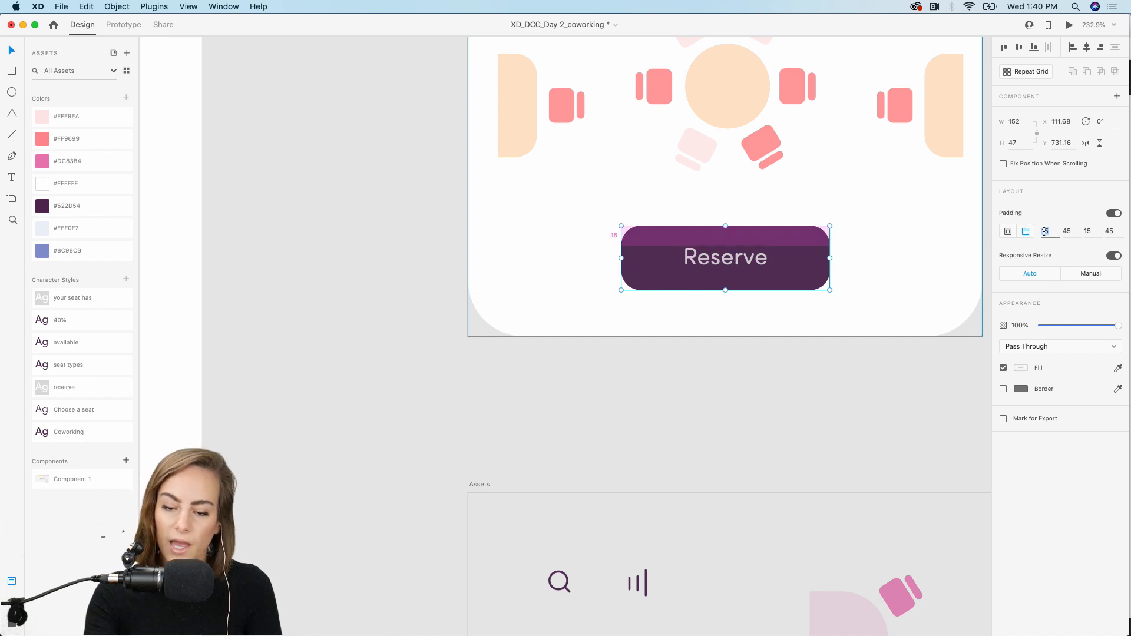
double_click(1044, 230)
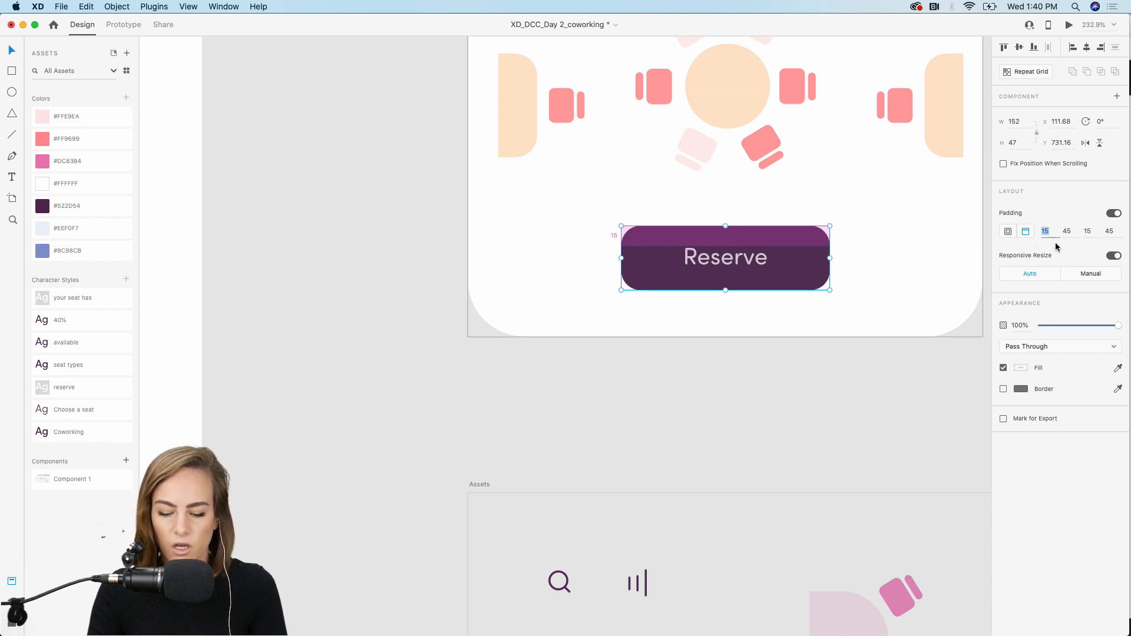
key("Up")
key("Up")
key("Up")
key("Up")
key("Up")
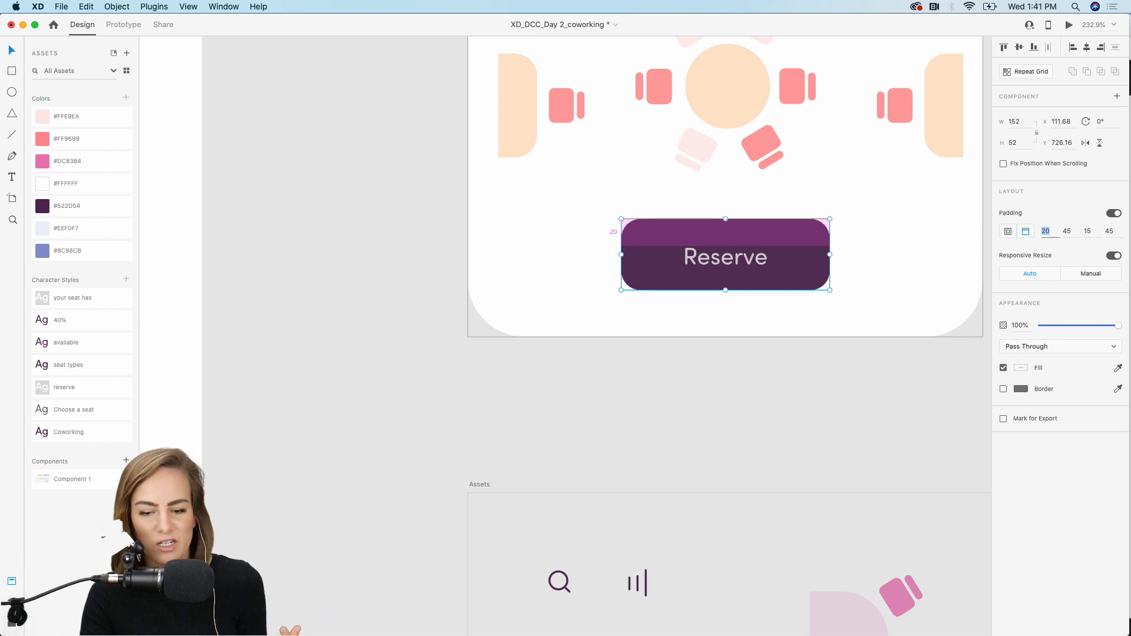
key("Down")
key("Down")
key("Down")
key("Down")
key("Down")
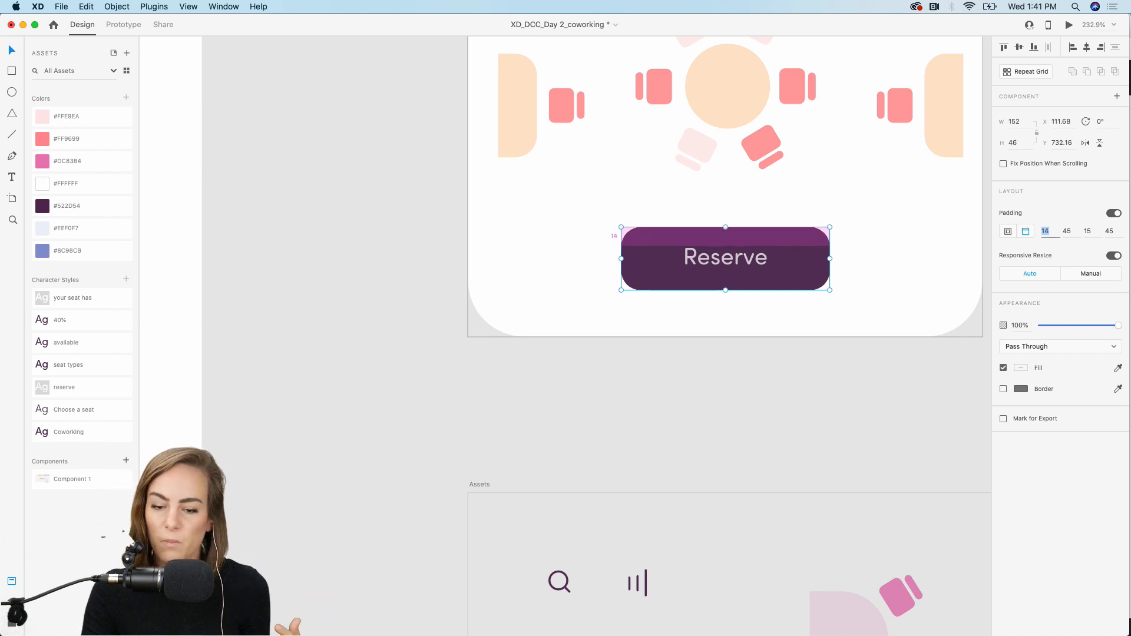
key("Return")
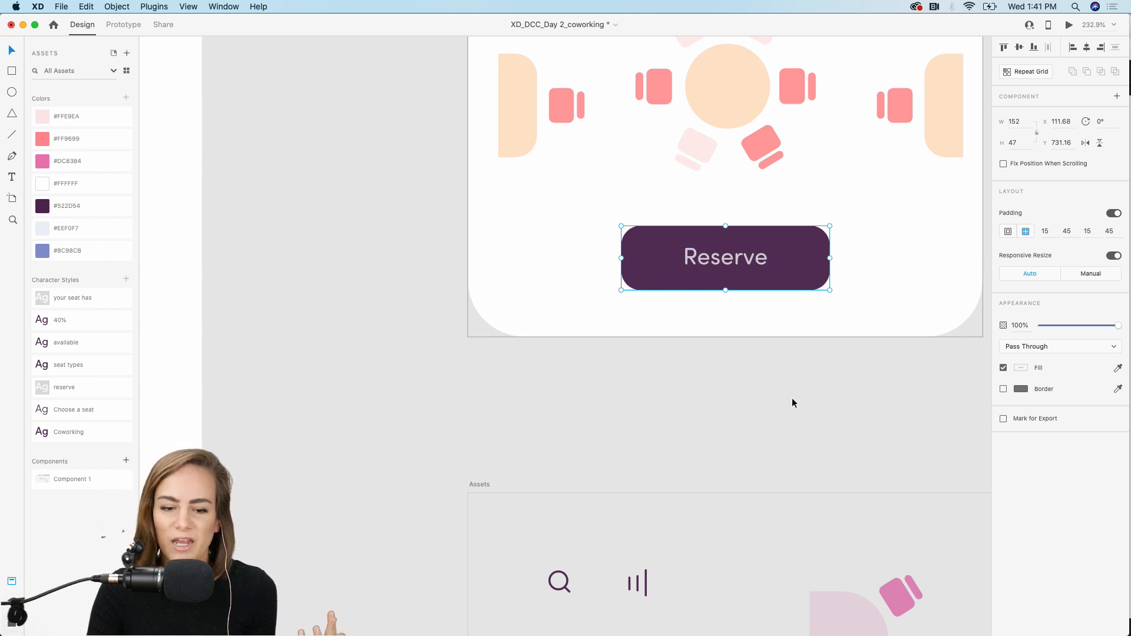
- Extend the Home button's label to "Reserve a seat" and recenter the widened button below the tables
scroll(792, 402, "up", 3)
scroll(792, 403, "right", 3)
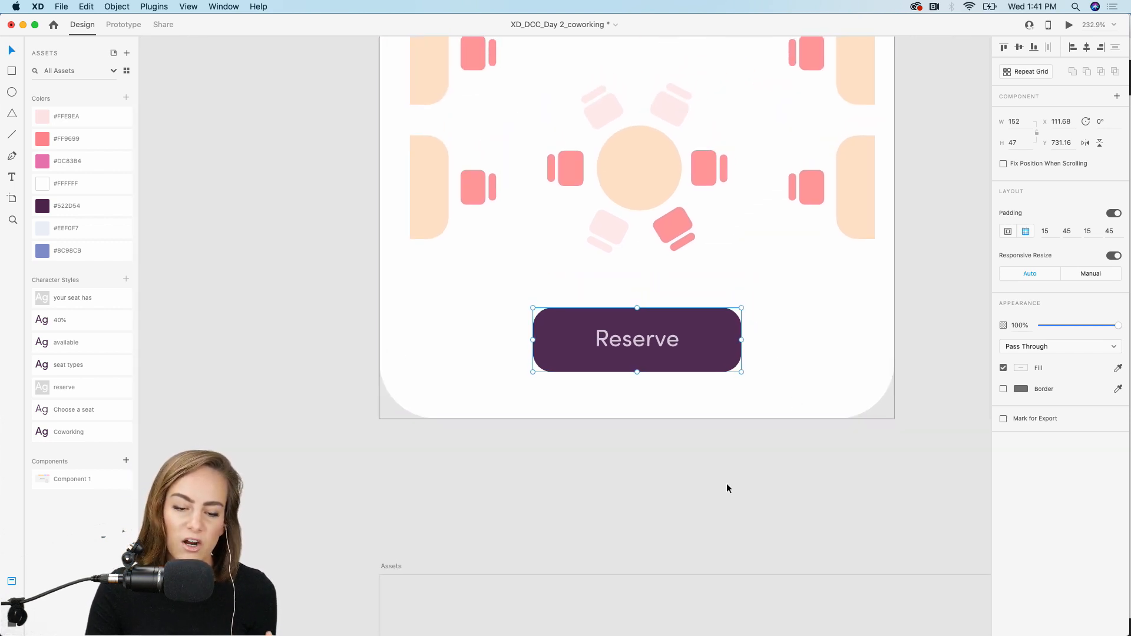
double_click(668, 346)
double_click(677, 344)
left_click(678, 344)
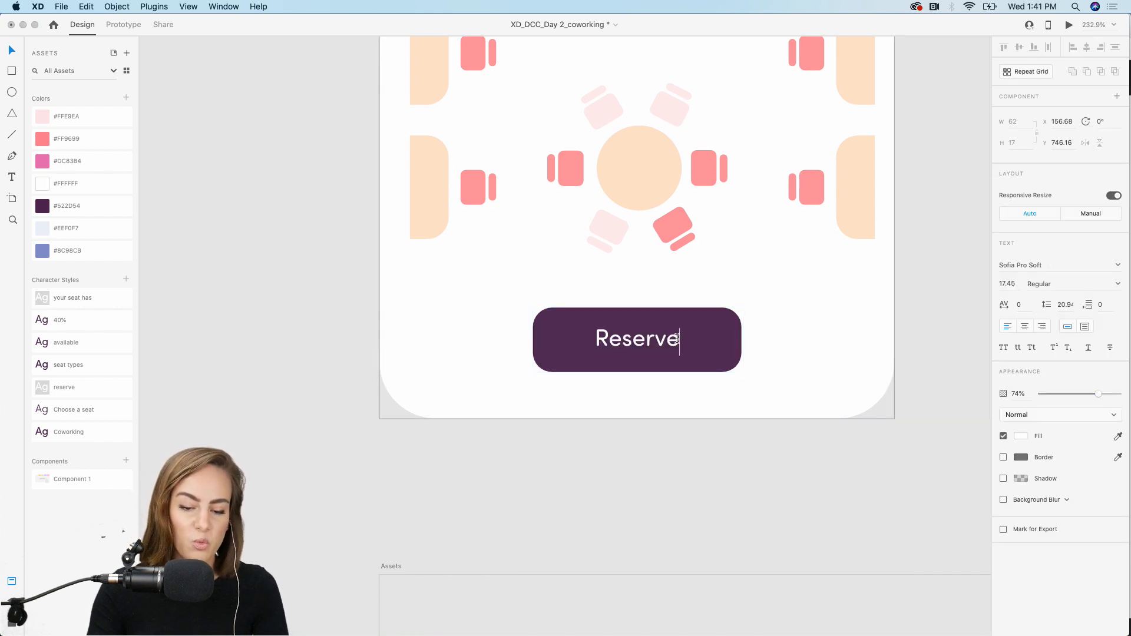
type("a seat")
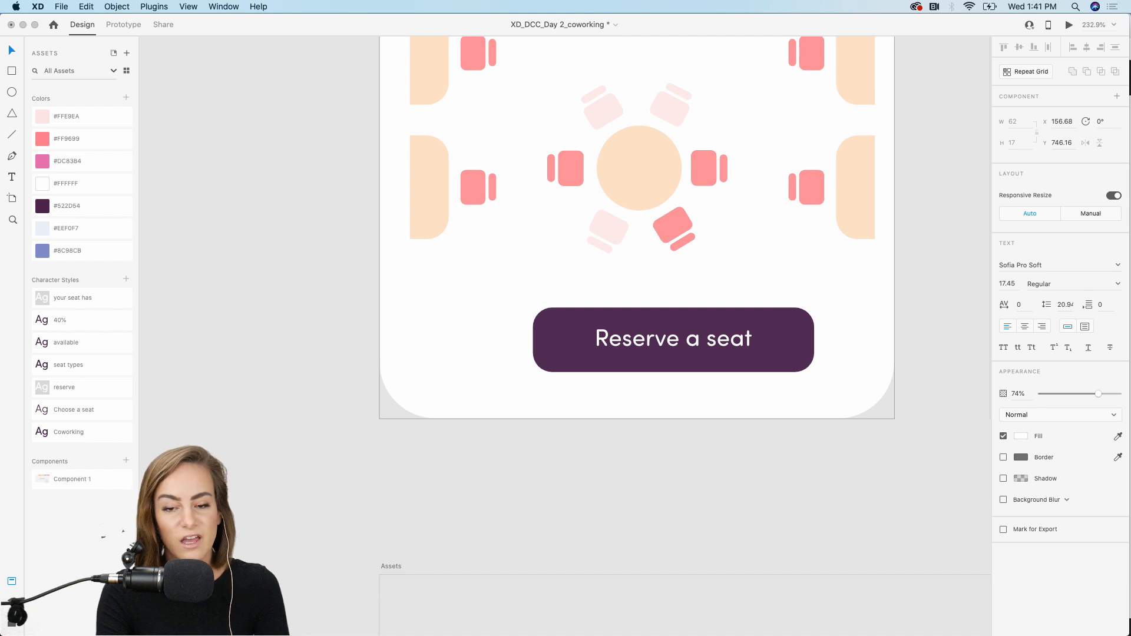
left_click(733, 338)
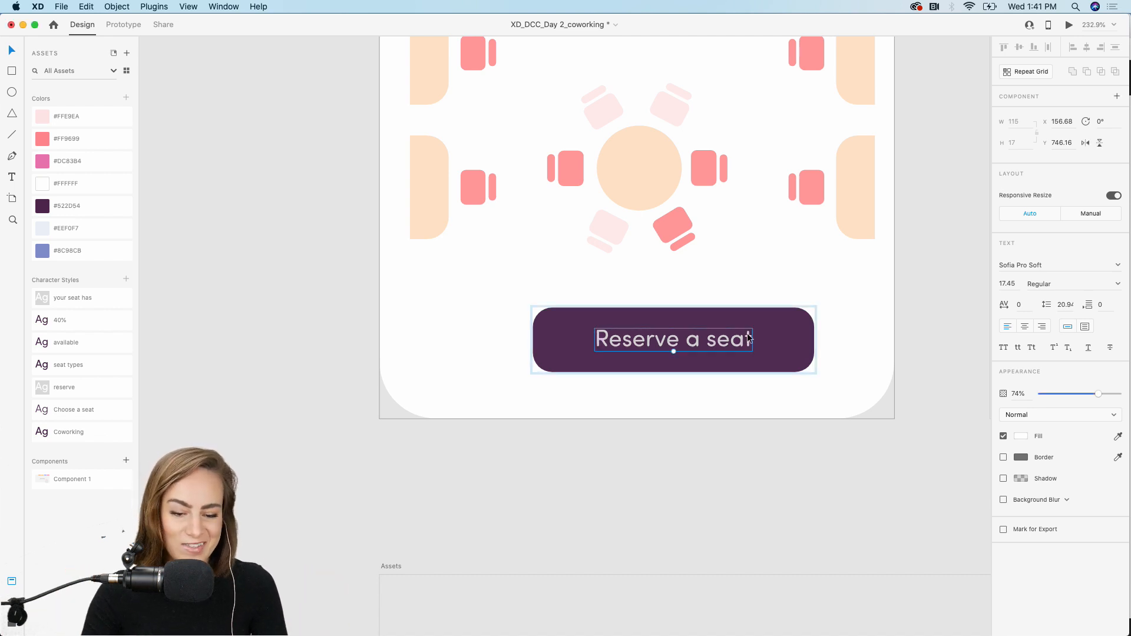
left_click_drag(733, 338, 708, 340)
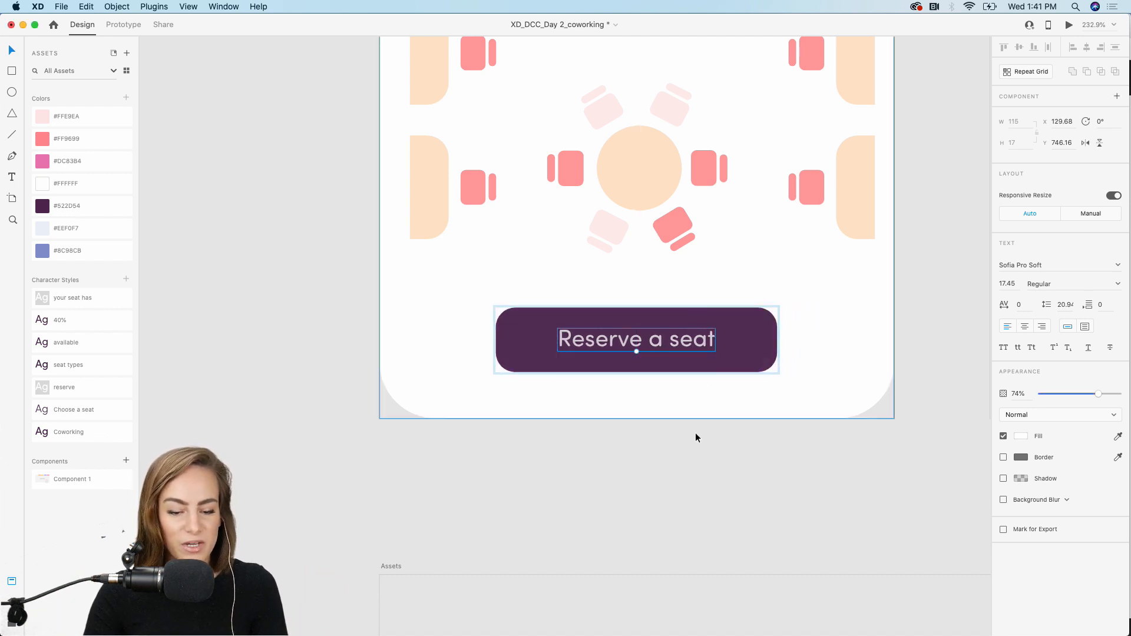
left_click(675, 488)
- Delete "a seat" from the Home button's label so it reads "Reserve"
double_click(711, 344)
double_click(712, 344)
left_click(711, 343)
key("BackSpace")
key("BackSpace")
key("BackSpace")
key("BackSpace")
key("BackSpace")
key("BackSpace")
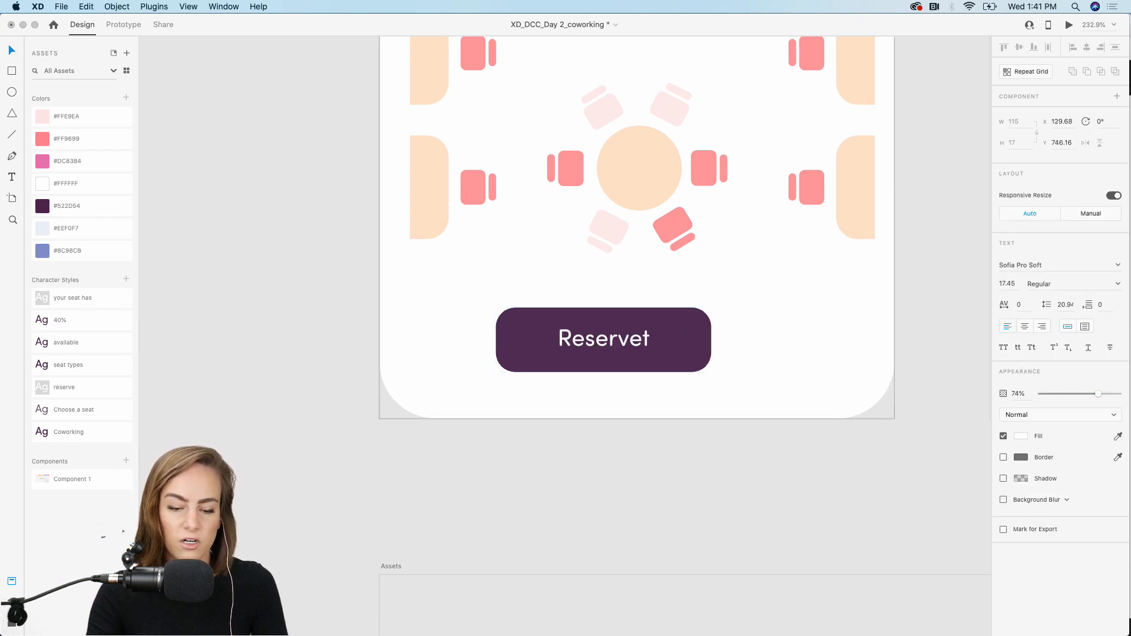
key("BackSpace")
key("Escape")
- Recenter the Reserve button below the seating layout at about X 112, Y 731
left_click(759, 402)
left_click(684, 348)
left_click_drag(684, 348, 701, 350)
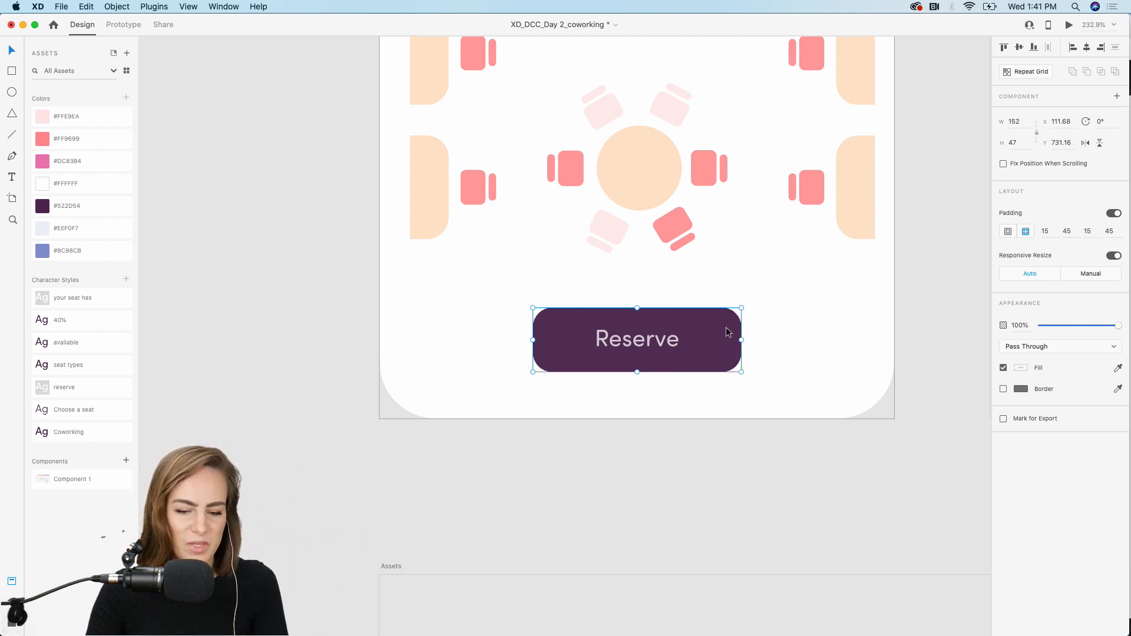
mouse_move(726, 328)
left_mouse_down()
mouse_move(825, 326)
mouse_move(742, 328)
left_mouse_up()
left_click(709, 457)
- Copy all of the Home screen's content and paste it into the empty Key slide up artboard
scroll(709, 459, "down", 5)
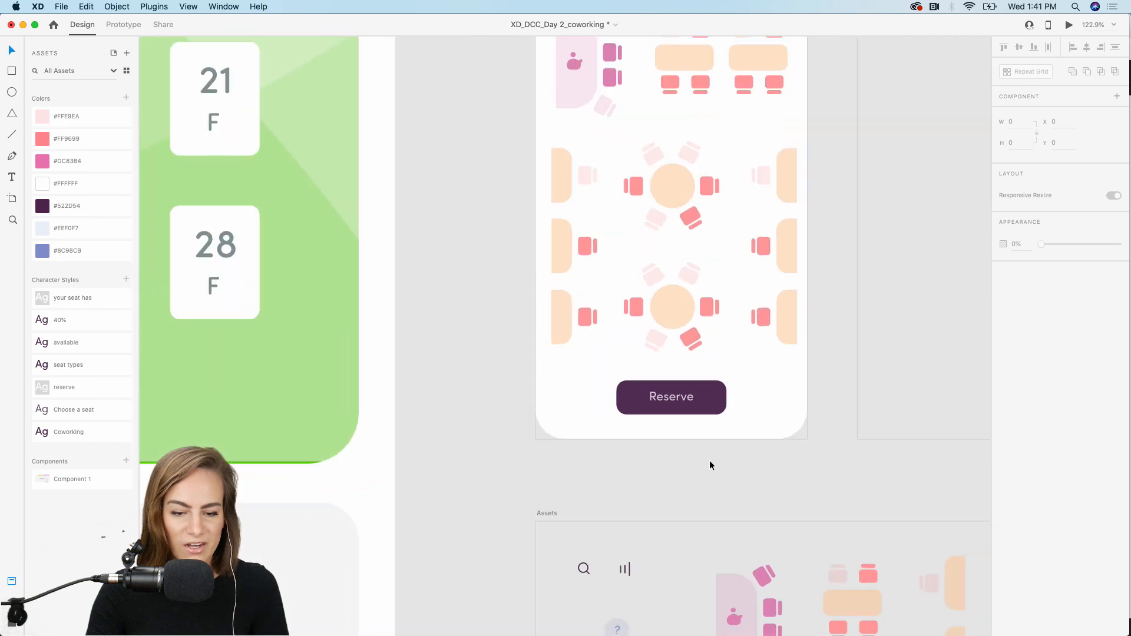
scroll(708, 465, "up", 2)
scroll(707, 464, "right", 2)
scroll(697, 493, "up", 2)
scroll(697, 493, "down", 3)
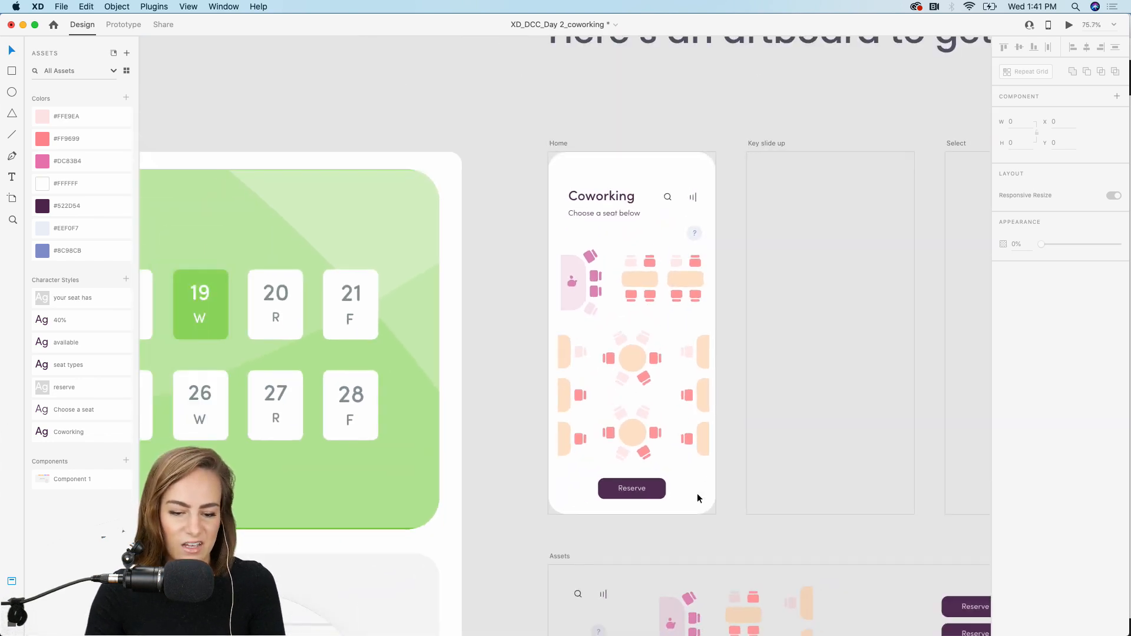
scroll(697, 493, "right", 3)
left_click_drag(587, 530, 419, 190)
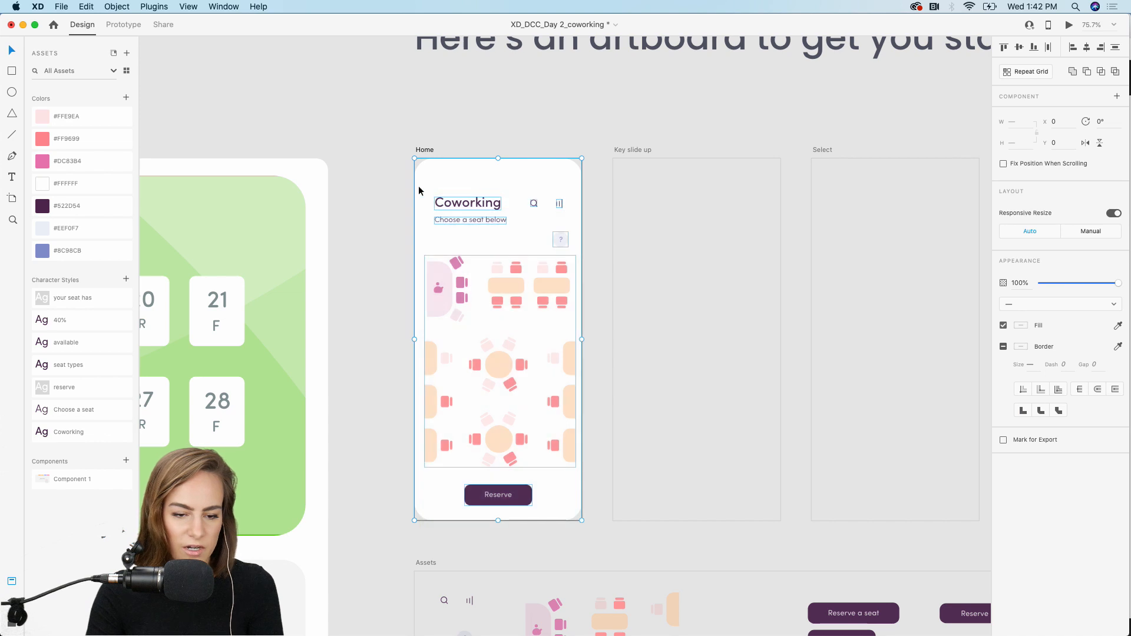
left_click(666, 234)
scroll(667, 235, "right", 2)
scroll(667, 234, "down", 1)
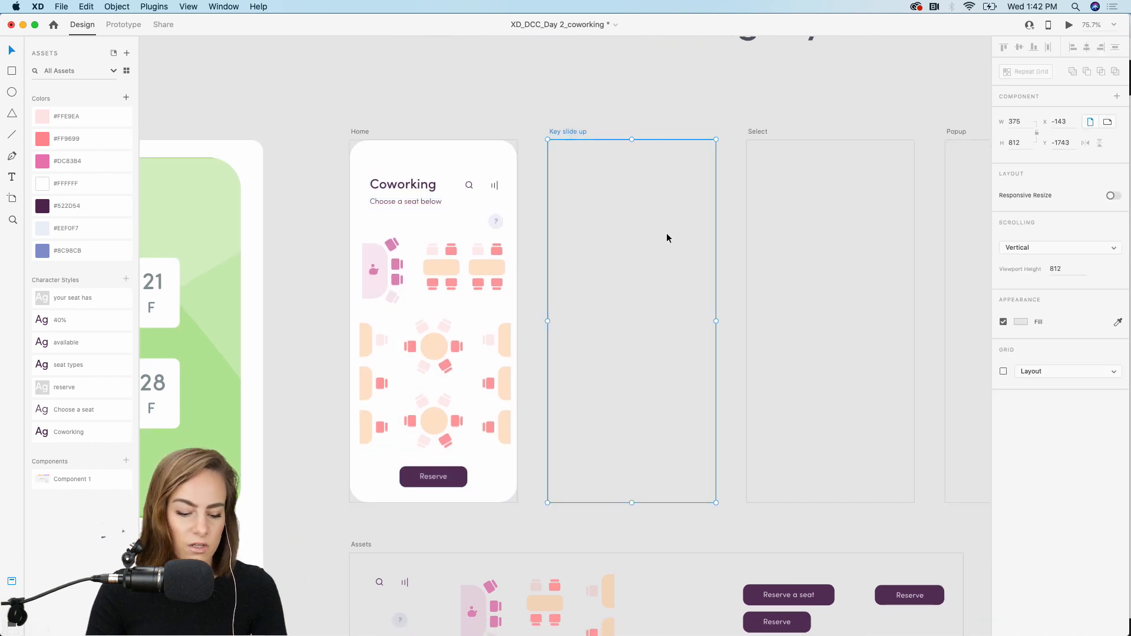
key("super+v")
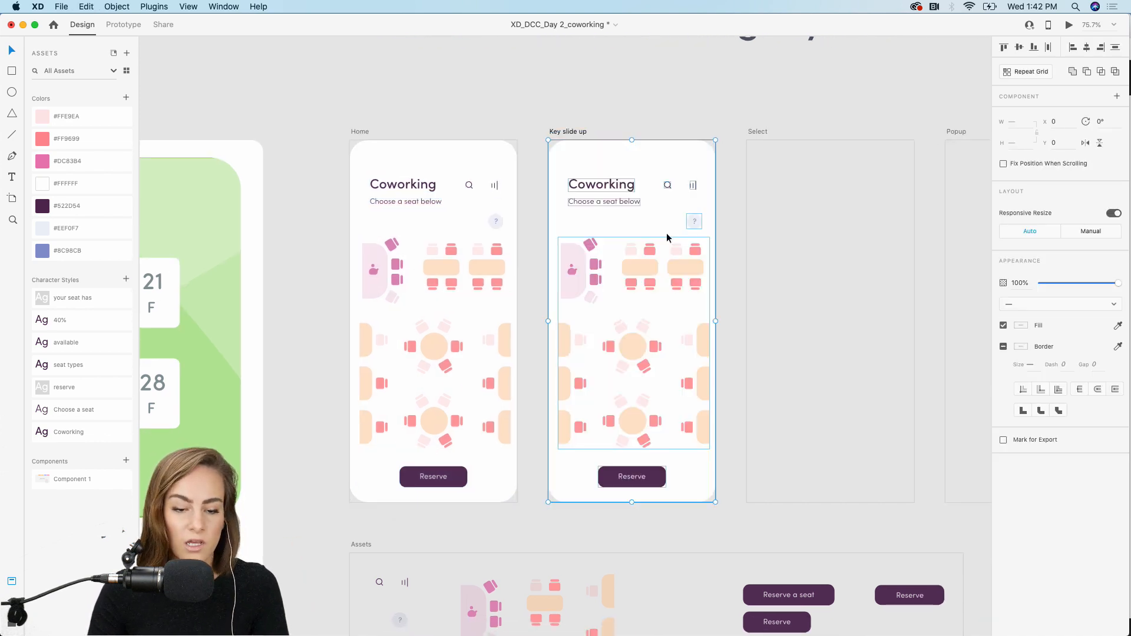
left_click(728, 112)
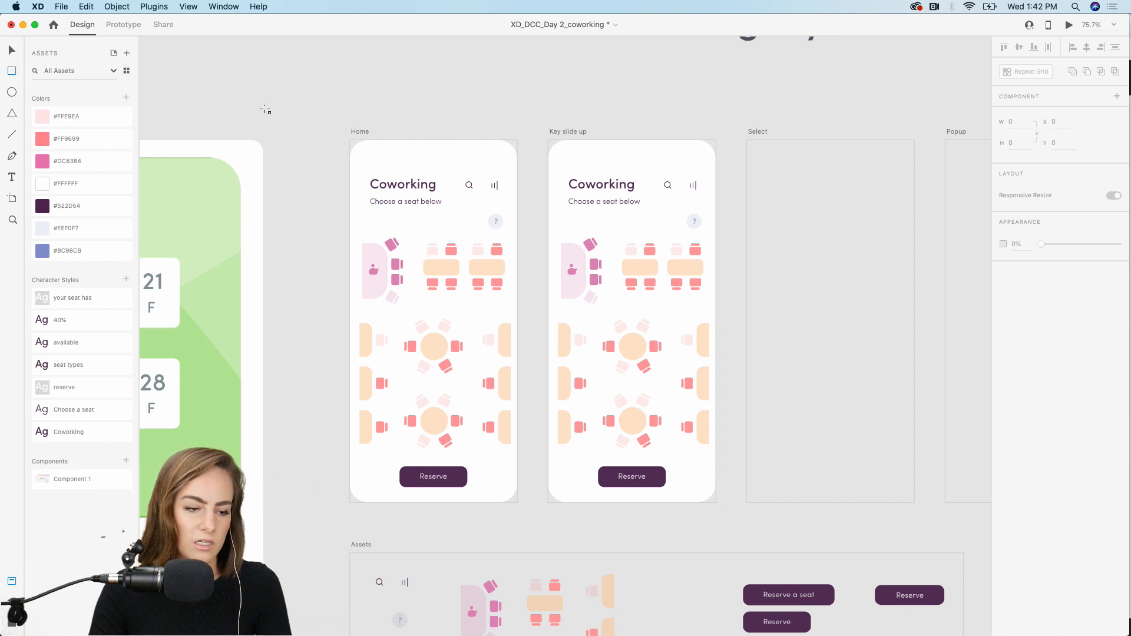
- Cover Key slide up with a 375 by 812 rectangle, corner radius 42, filled #DC83B4 without border at 62% opacity
mouse_move(547, 139)
left_mouse_down()
mouse_move(714, 417)
mouse_move(715, 502)
left_mouse_up()
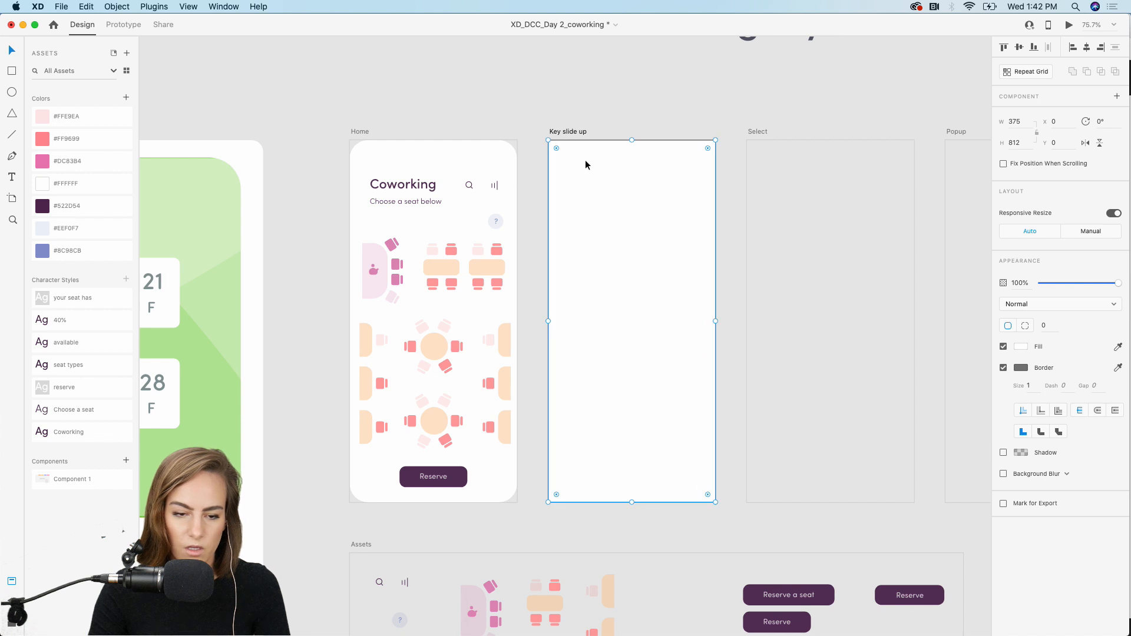
mouse_move(556, 150)
left_mouse_down()
mouse_move(569, 167)
mouse_move(560, 162)
left_mouse_up()
left_click(59, 160)
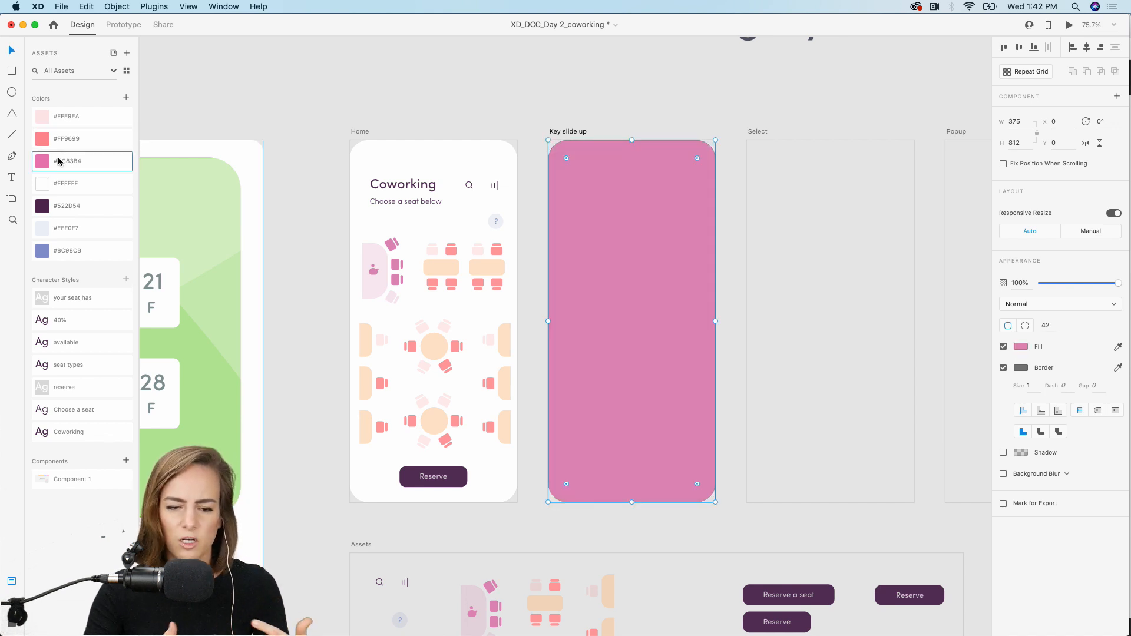
left_click(1003, 367)
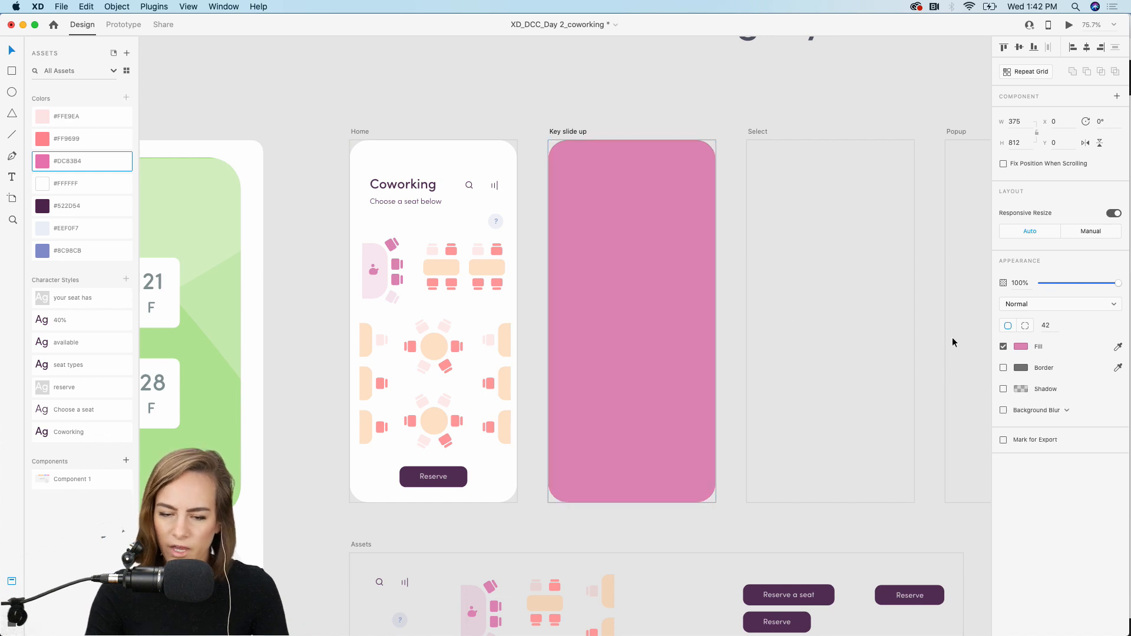
left_click_drag(1088, 283, 1090, 285)
left_click(701, 116)
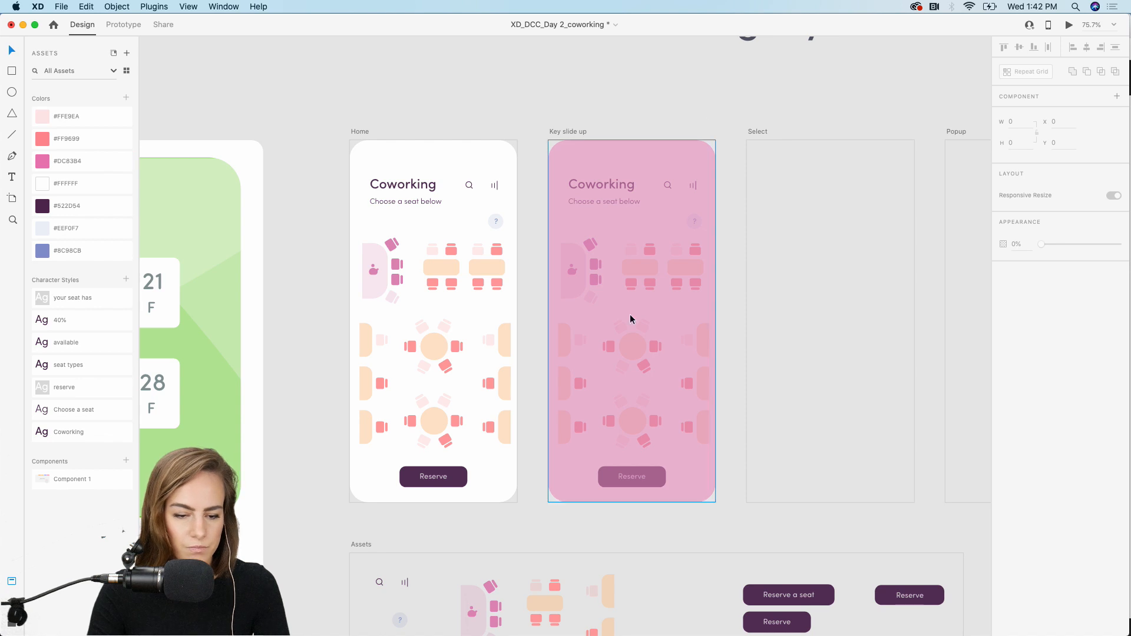
- Duplicate the pink overlay, shorten the copy to a 277-high panel at Y 535, and fill it #FFFFFF at 100% opacity
scroll(630, 262, "up", 2)
scroll(631, 263, "down", 4)
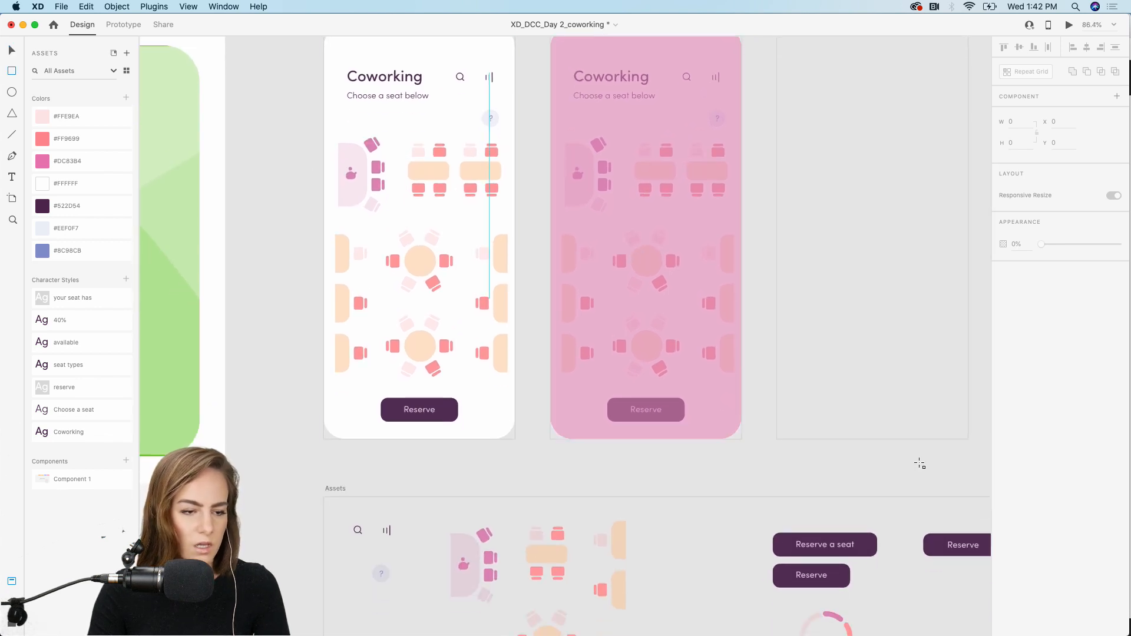
left_click(681, 233)
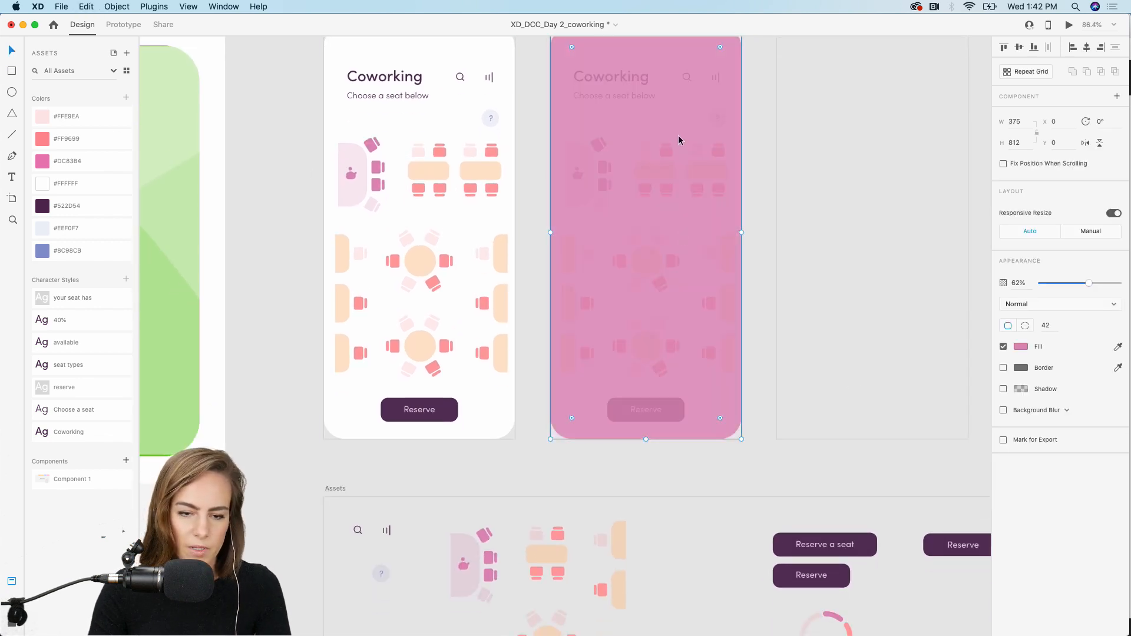
scroll(665, 123, "up", 2)
left_click_drag(639, 92, 640, 364)
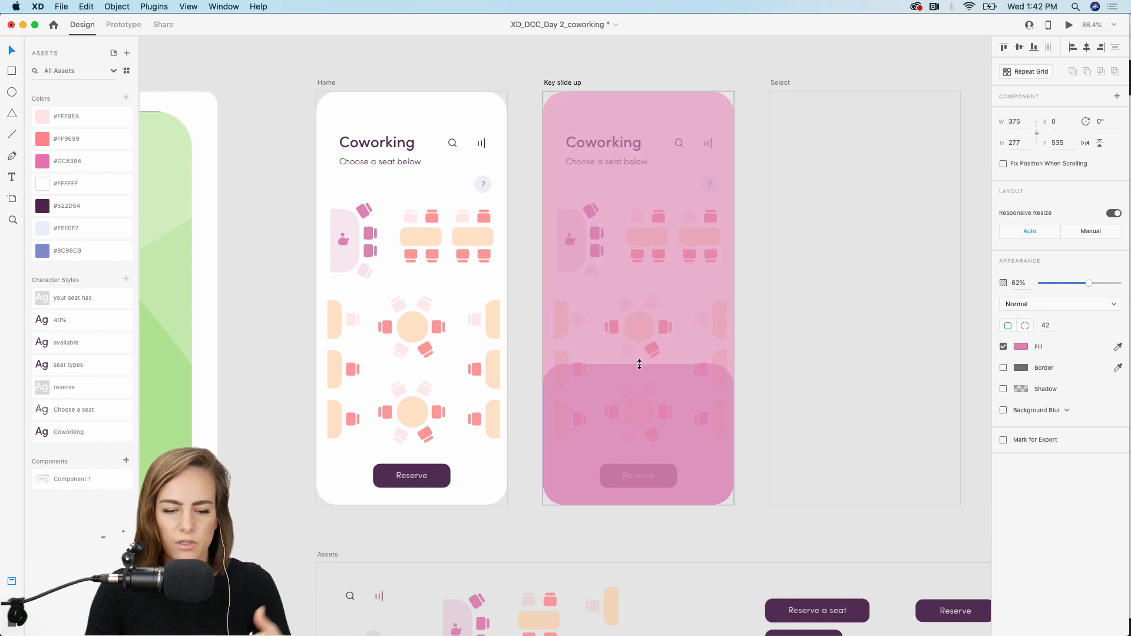
left_click_drag(1089, 283, 1130, 285)
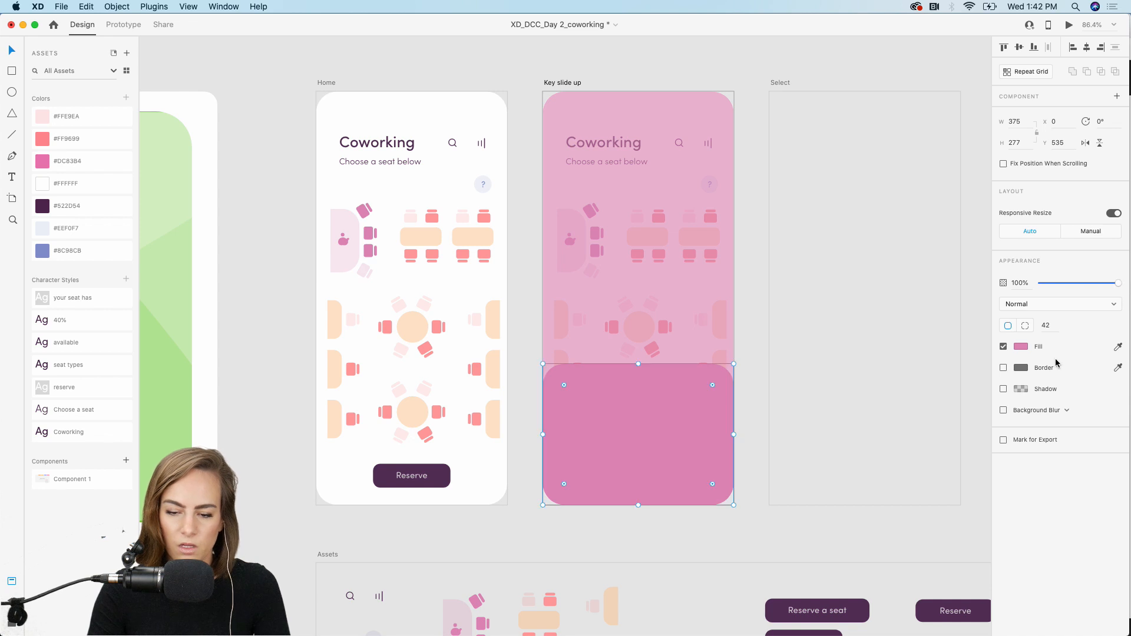
left_click(1022, 347)
left_click_drag(908, 316, 875, 290)
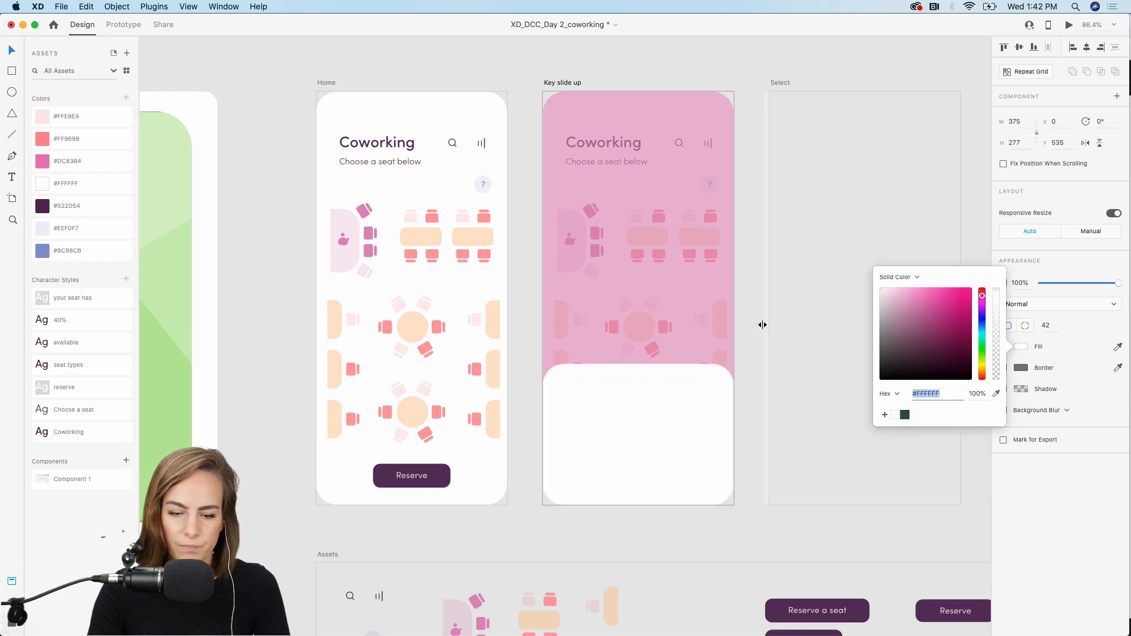
left_click(652, 423)
- Add a 17 by 17 circle at about X 45, Y 627 on the white panel, filled #FF9699 without a border
scroll(651, 416, "up", 3)
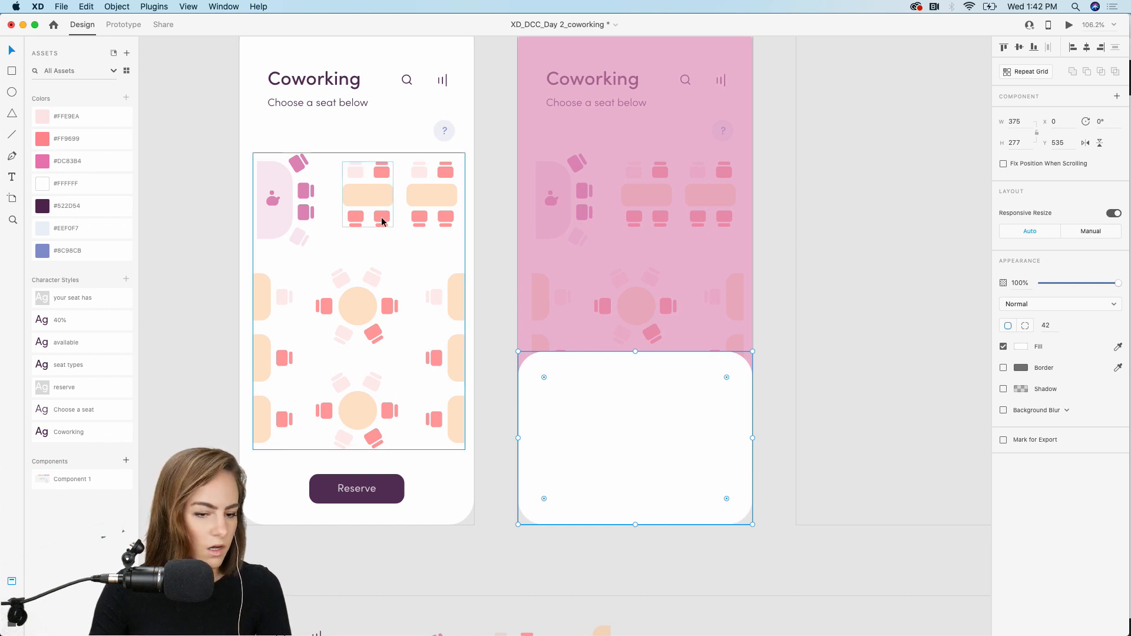
scroll(380, 217, "up", 5)
scroll(337, 141, "right", 5)
scroll(337, 141, "down", 5)
scroll(336, 142, "down", 2)
left_click(12, 92)
left_click_drag(409, 187, 430, 209)
scroll(442, 210, "left", 3)
scroll(443, 210, "up", 1)
left_click(82, 139)
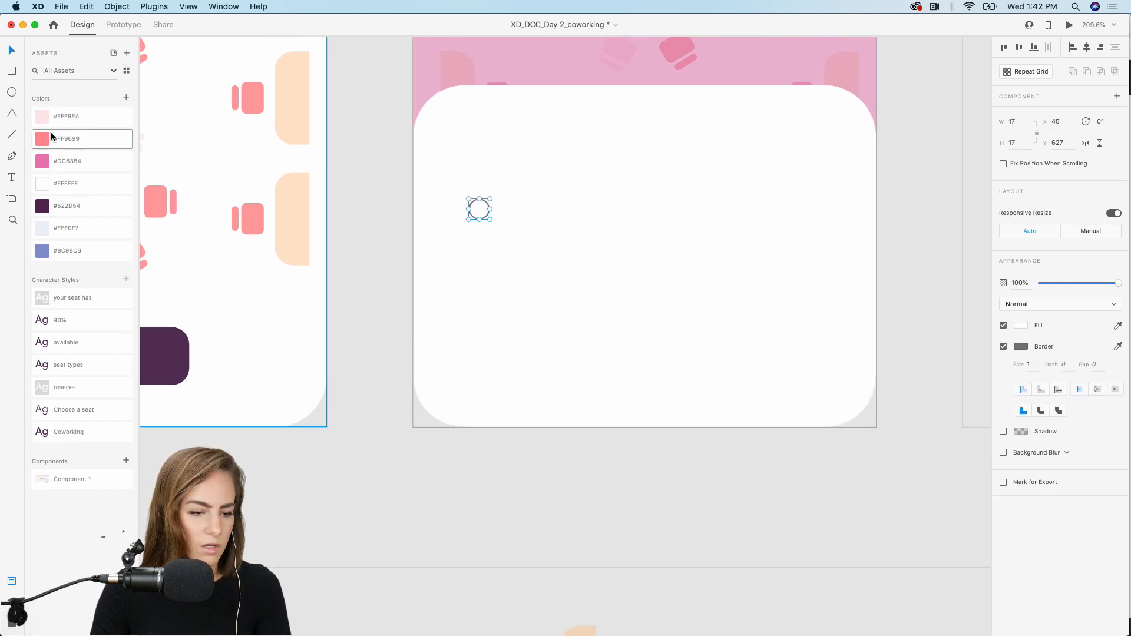
left_click(1003, 347)
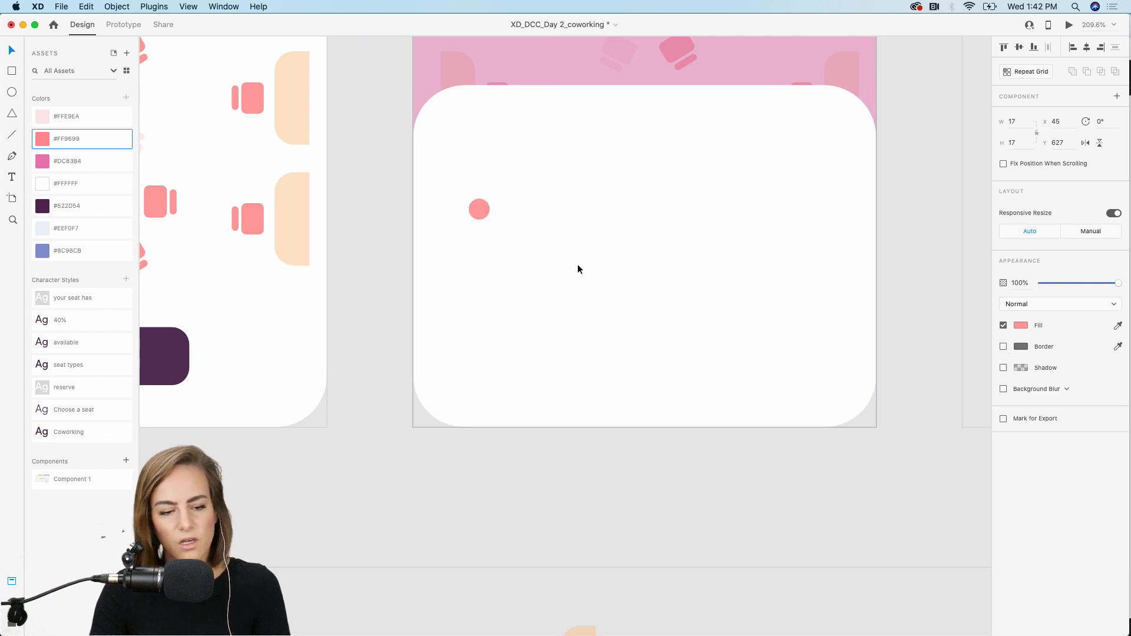
- Add an "Available" label beside the circle in the available character style, with auto-width text
left_click(11, 177)
left_click_drag(523, 187, 651, 240)
type("Available")
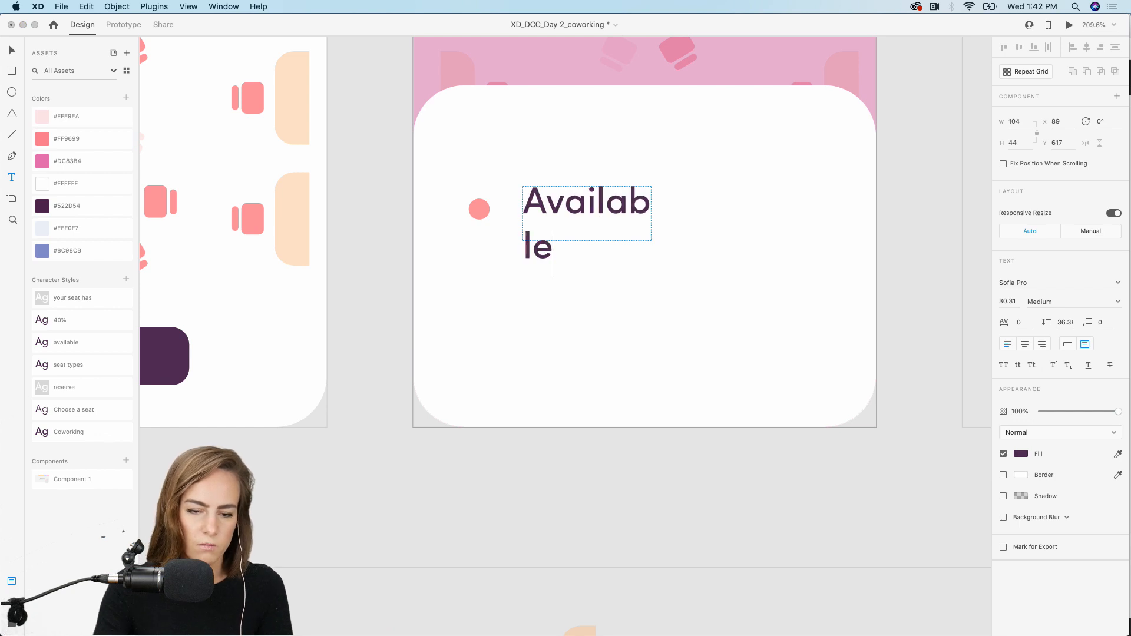
key("Escape")
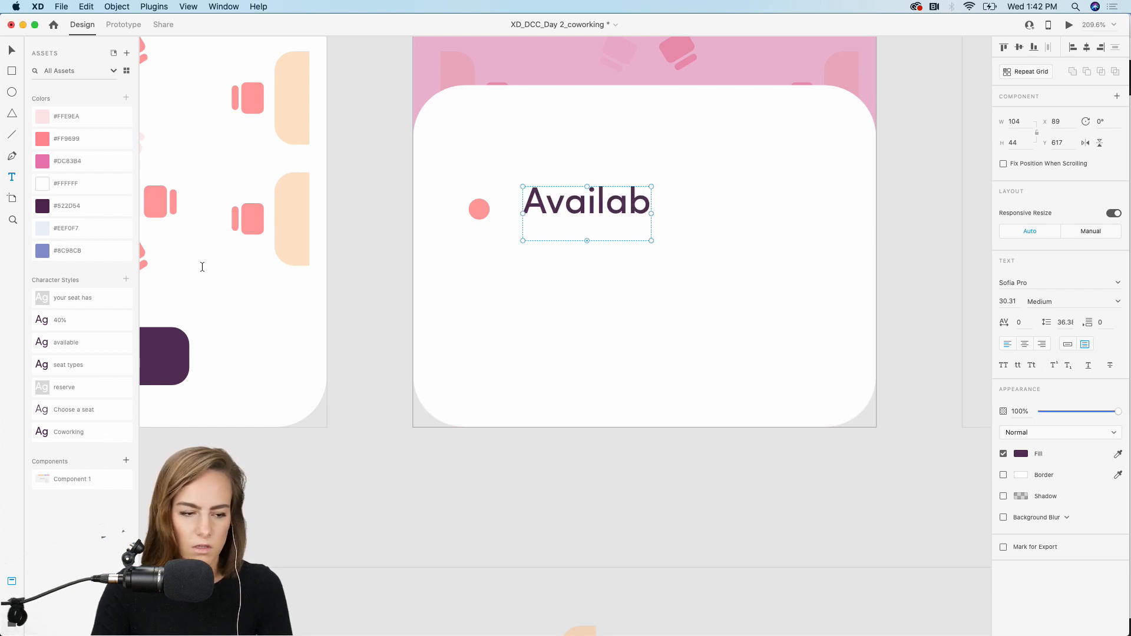
left_click(82, 339)
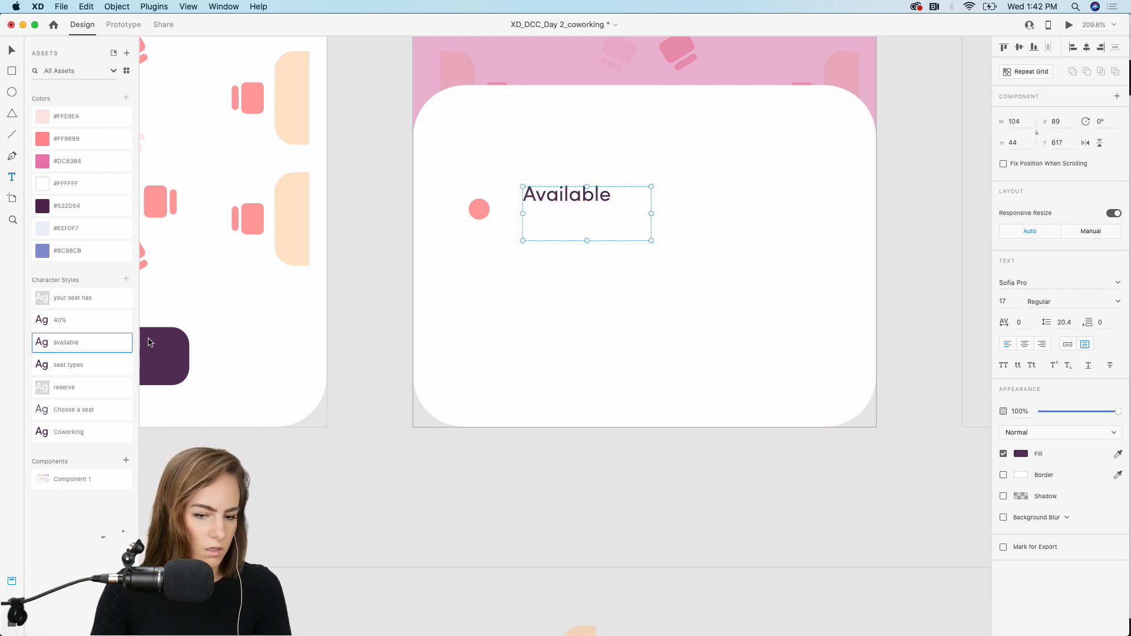
left_click(1067, 344)
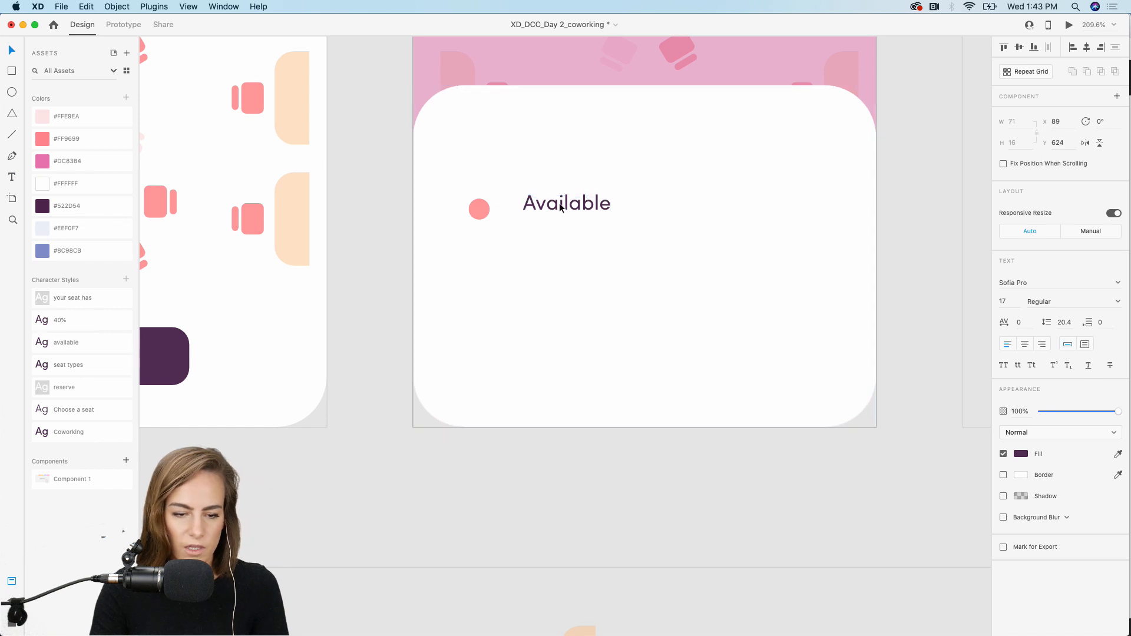
- Duplicate the "Available" label below the original and change the copy's text to "Reserved"
key("super+d")
left_click_drag(559, 205, 556, 254)
double_click(555, 254)
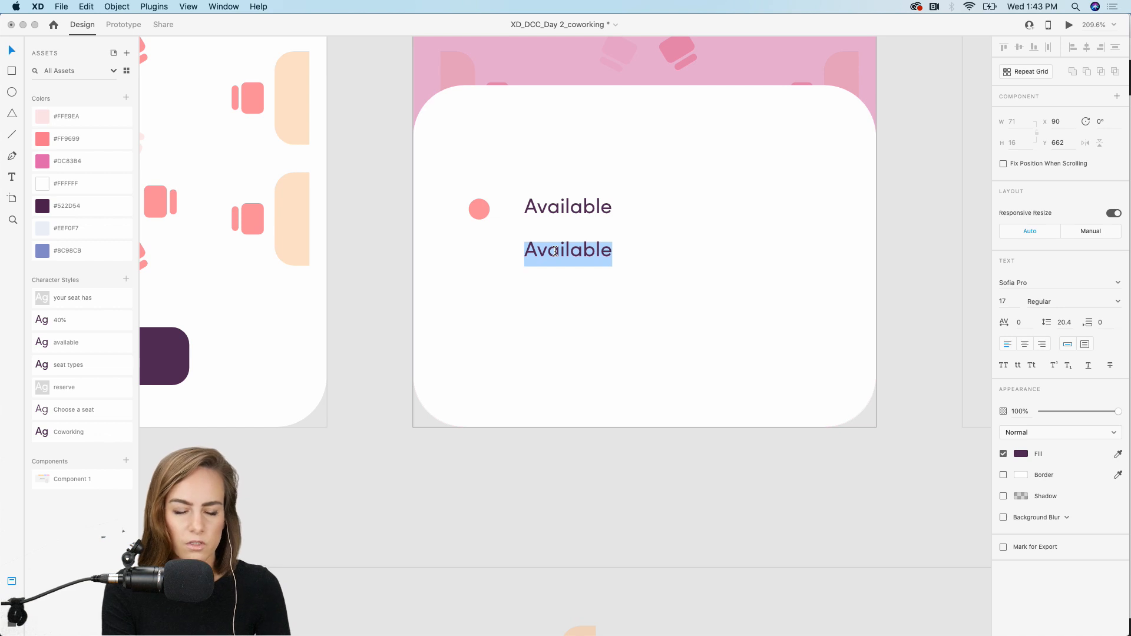
type("Reserved")
key("Escape")
left_click_drag(535, 255, 536, 274)
- Duplicate the circle beside the "Reserved" label at Y 679 and fill the copy with #FFE9EA
left_click(480, 211)
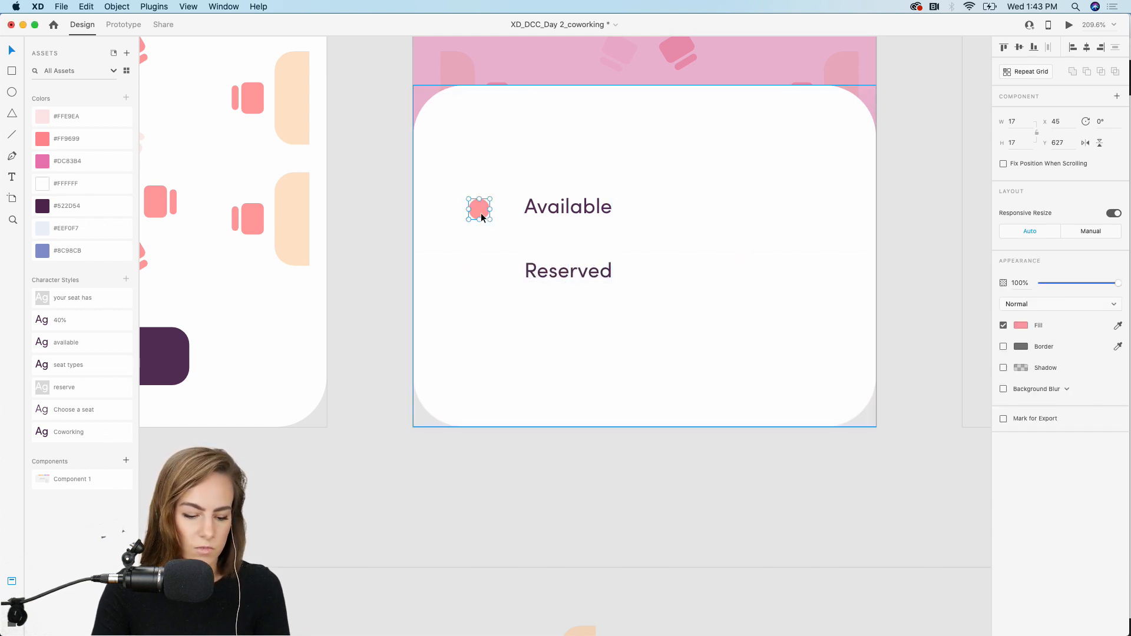
left_click_drag(481, 217, 480, 281, "alt")
left_click(81, 121)
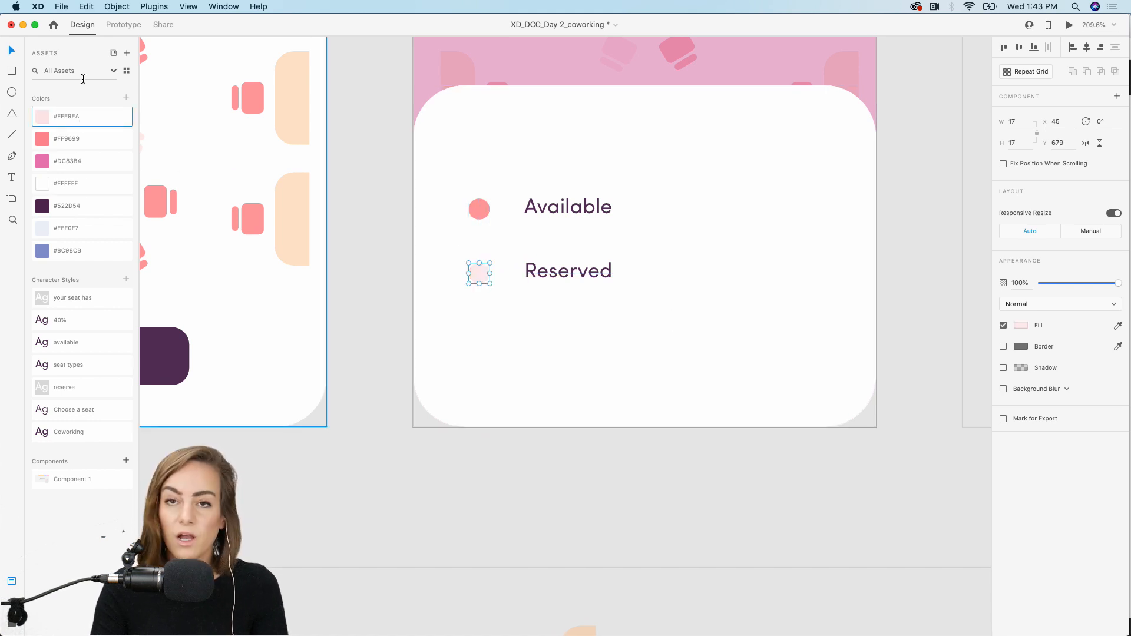
- Duplicate the Reserved row below it, change the copy's label to "$5/day" and fill its circle with #DC83B4
left_click(568, 279, "shift")
key("super+d")
left_click_drag(568, 279, 566, 343)
left_click(525, 401)
double_click(552, 335)
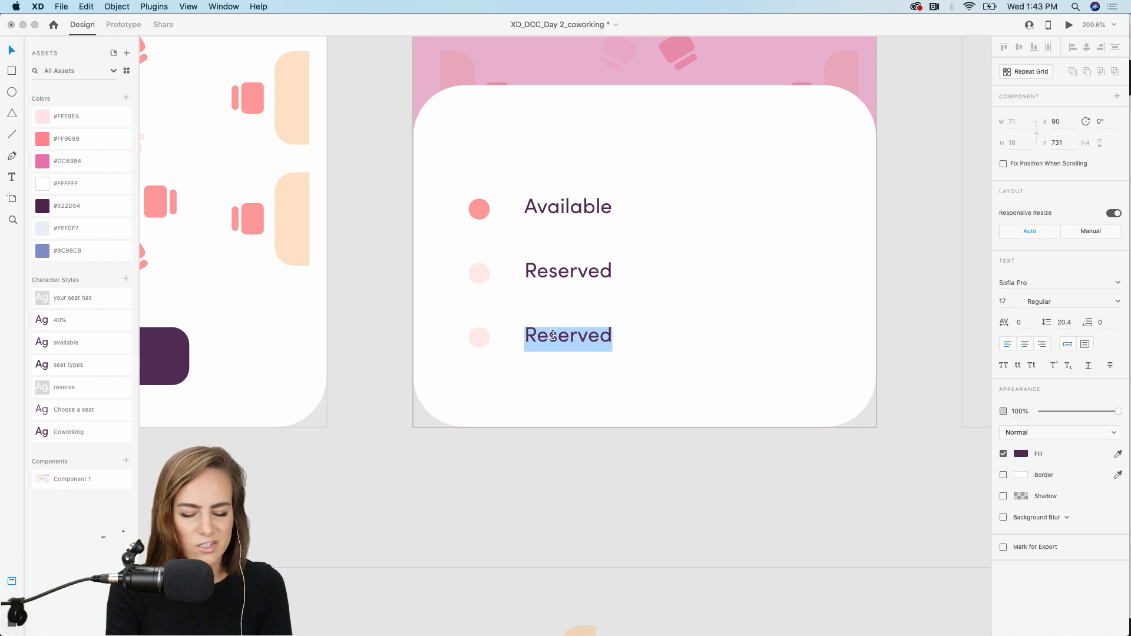
key("BackSpace")
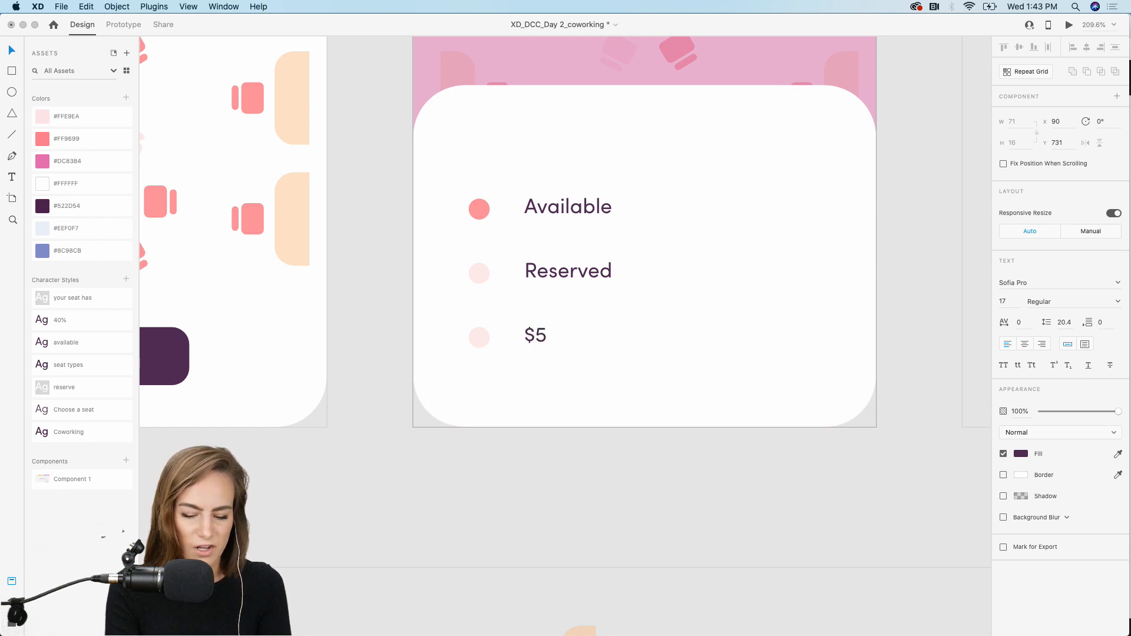
type("$5/day")
key("Escape")
left_click(484, 335)
scroll(484, 336, "down", 5)
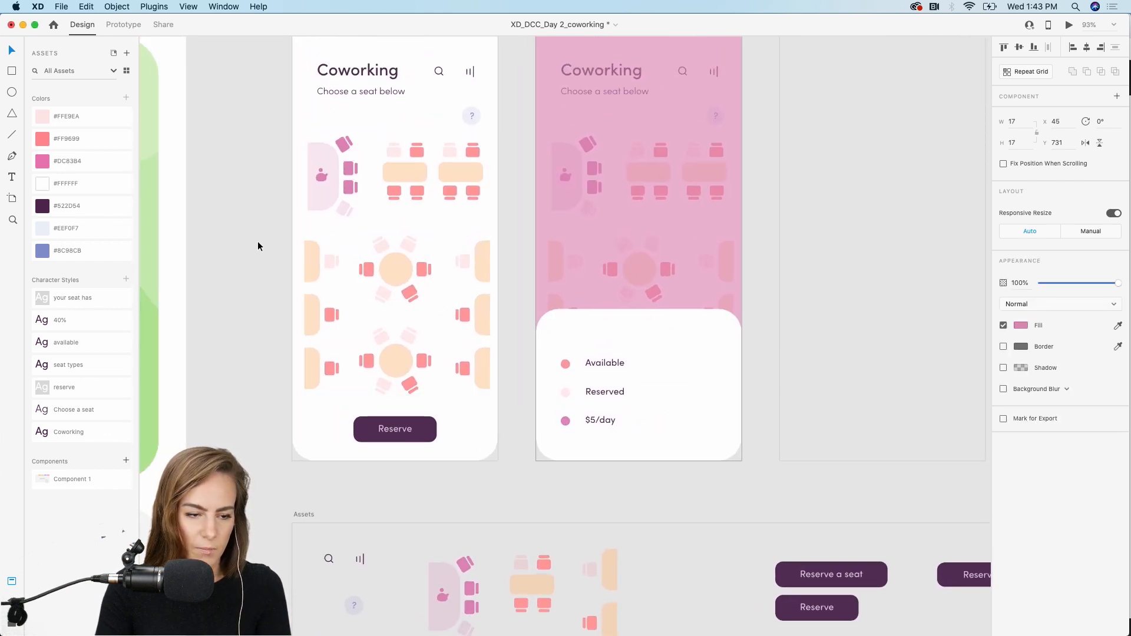
left_click(256, 245)
- Place a copy of the "Available" label above the legend rows as a heading and change its text to "Seat Types"
scroll(510, 410, "up", 5)
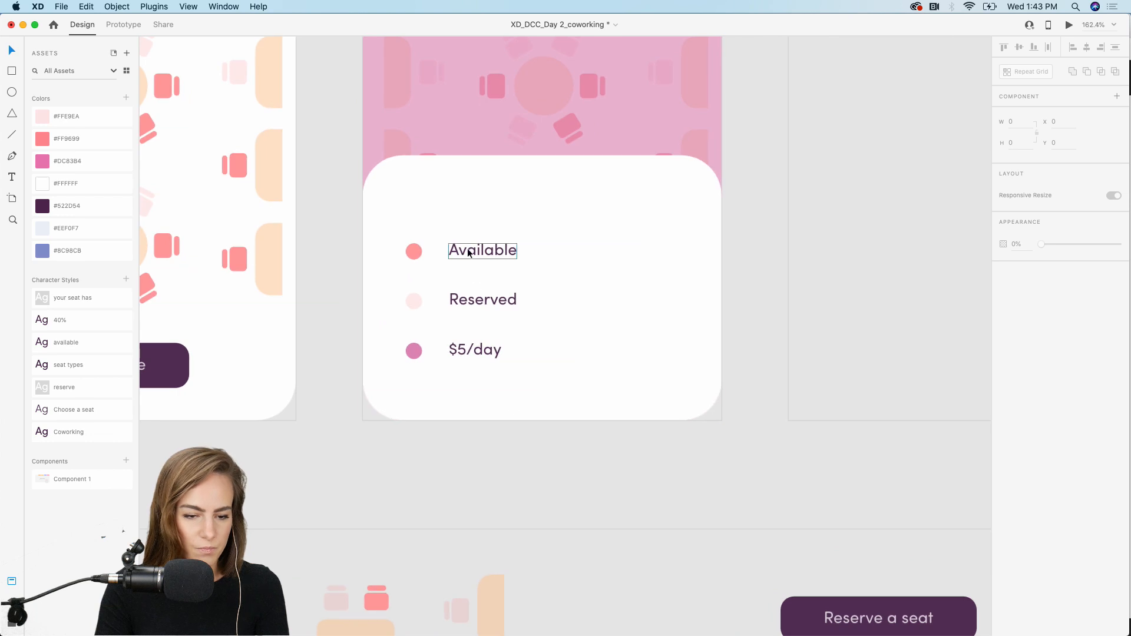
left_click(468, 254)
left_click_drag(467, 253, 430, 207)
double_click(429, 203)
type("Seat")
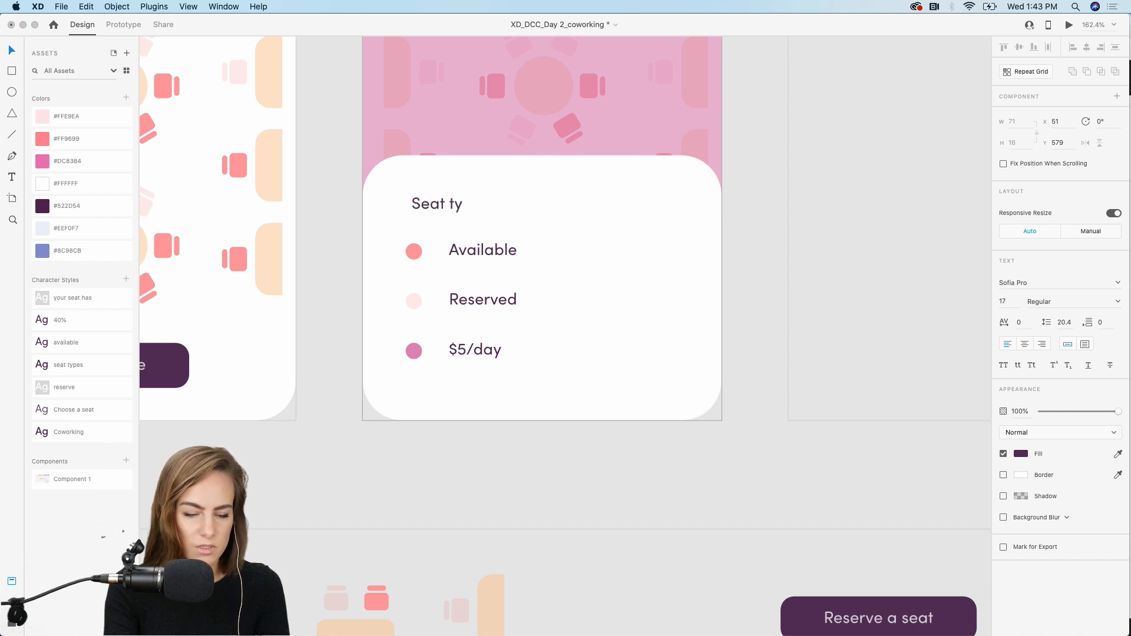
type(" Types")
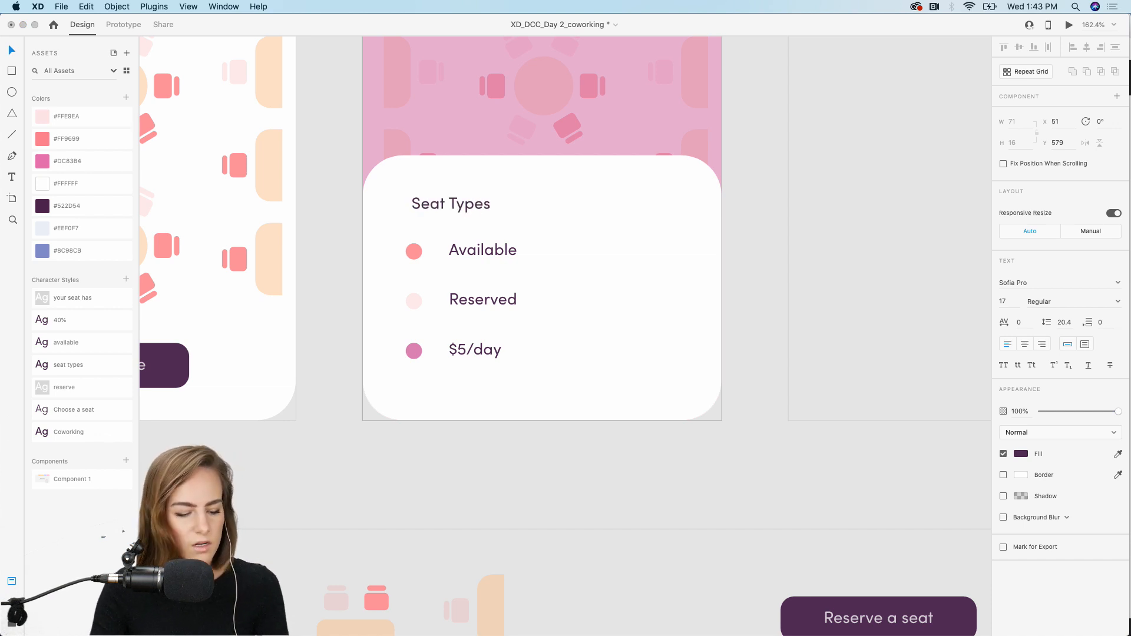
- Apply the seat types character style to the "Seat Types" heading
left_click(439, 209)
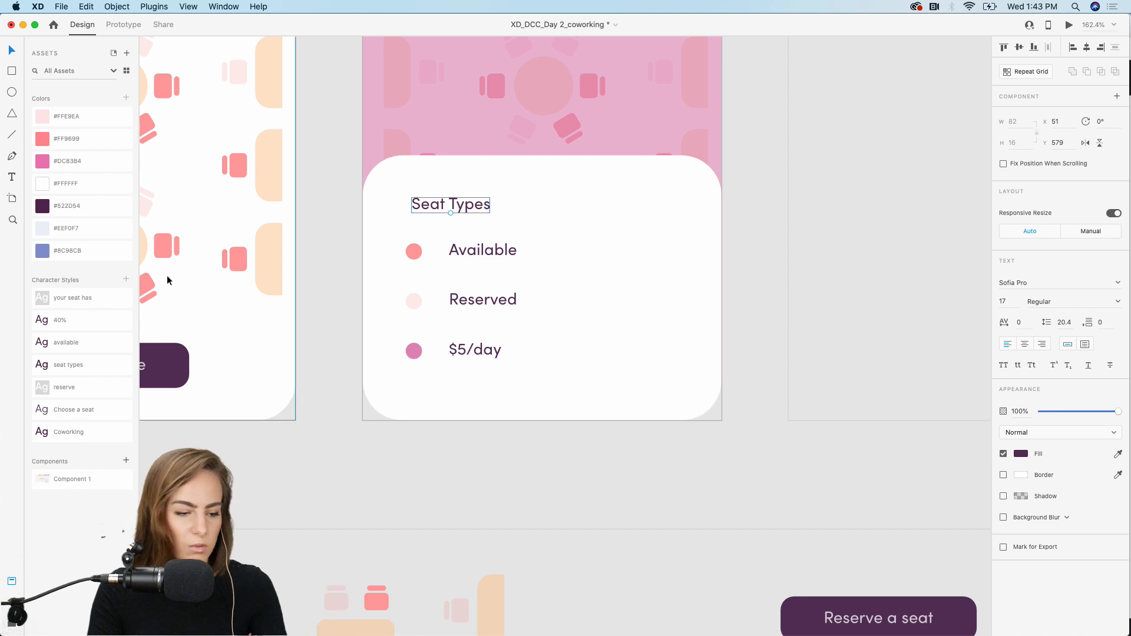
left_click(81, 301)
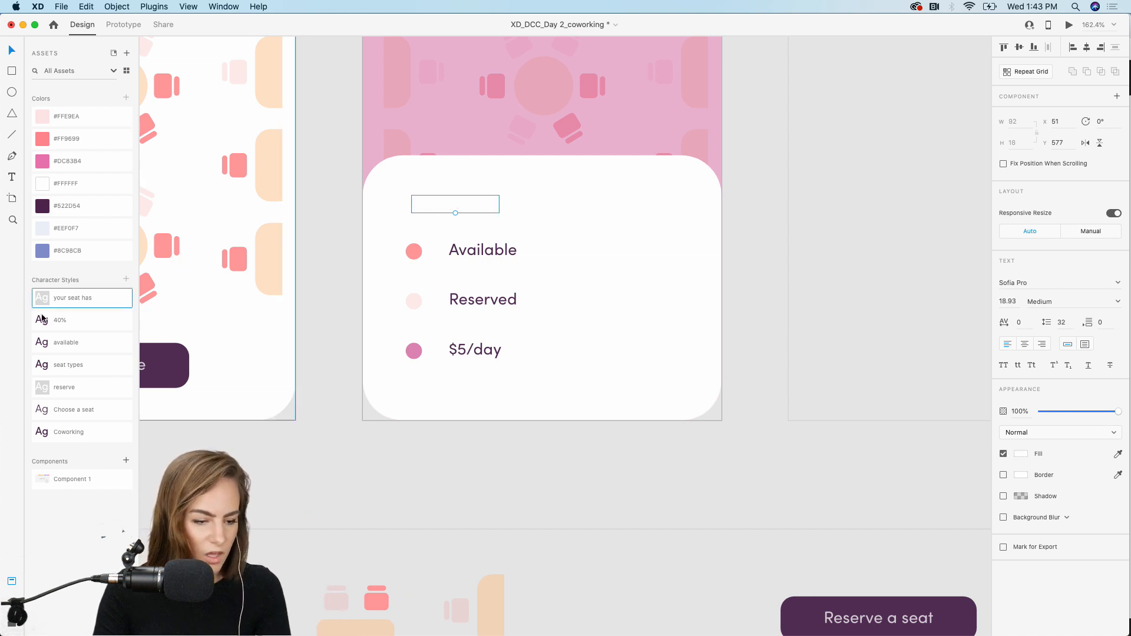
left_click(75, 364)
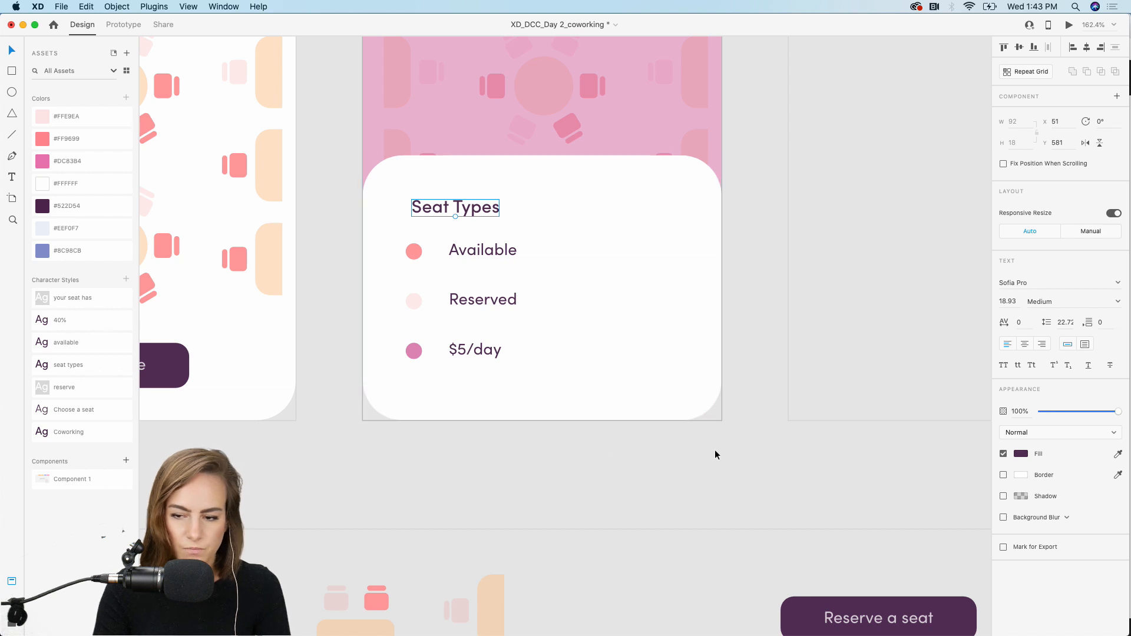
- Copy the segmented ring chart from the Assets artboard into the Key slide up panel, placing it beside the legend rows at about X 220, Y 640
scroll(591, 391, "down", 10)
scroll(591, 391, "right", 6)
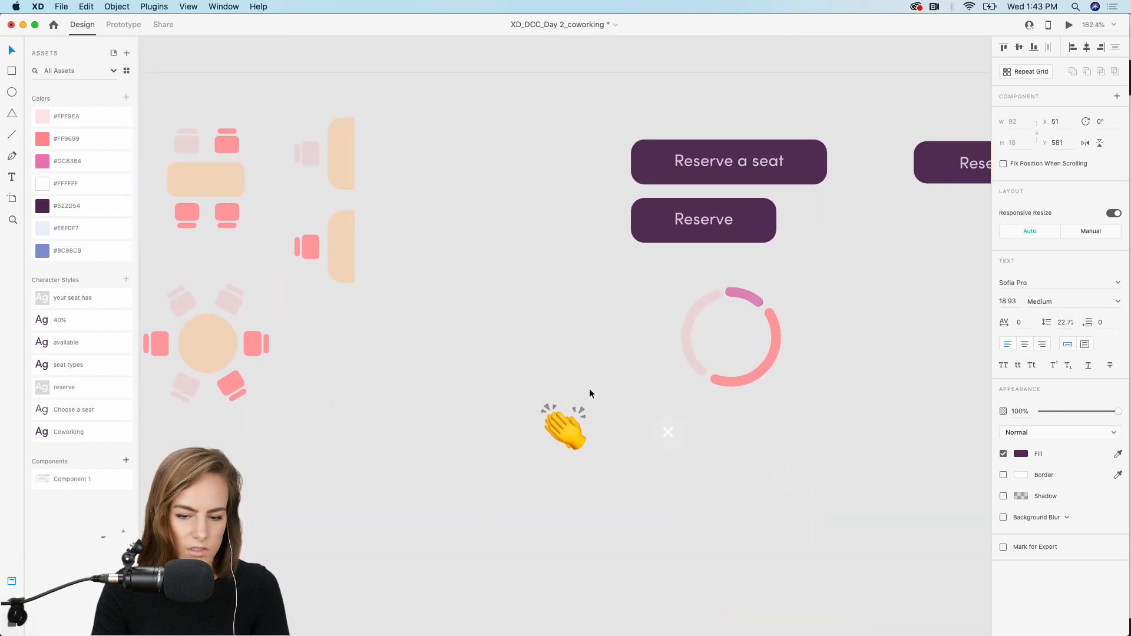
left_click(594, 339)
scroll(598, 330, "up", 10)
scroll(598, 331, "left", 10)
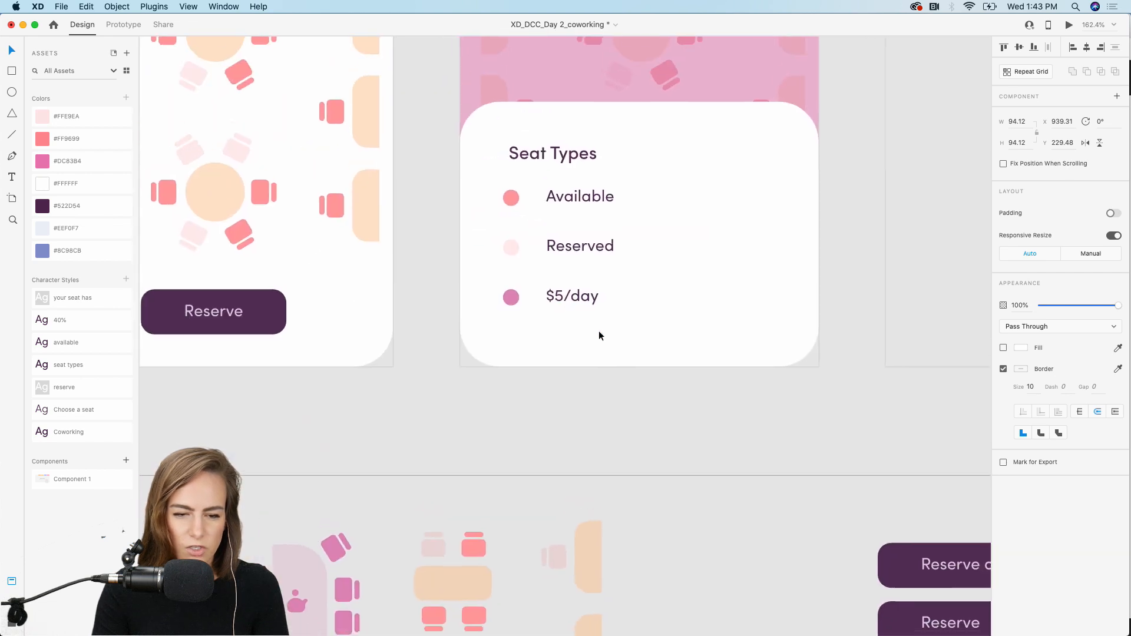
scroll(705, 239, "up", 3)
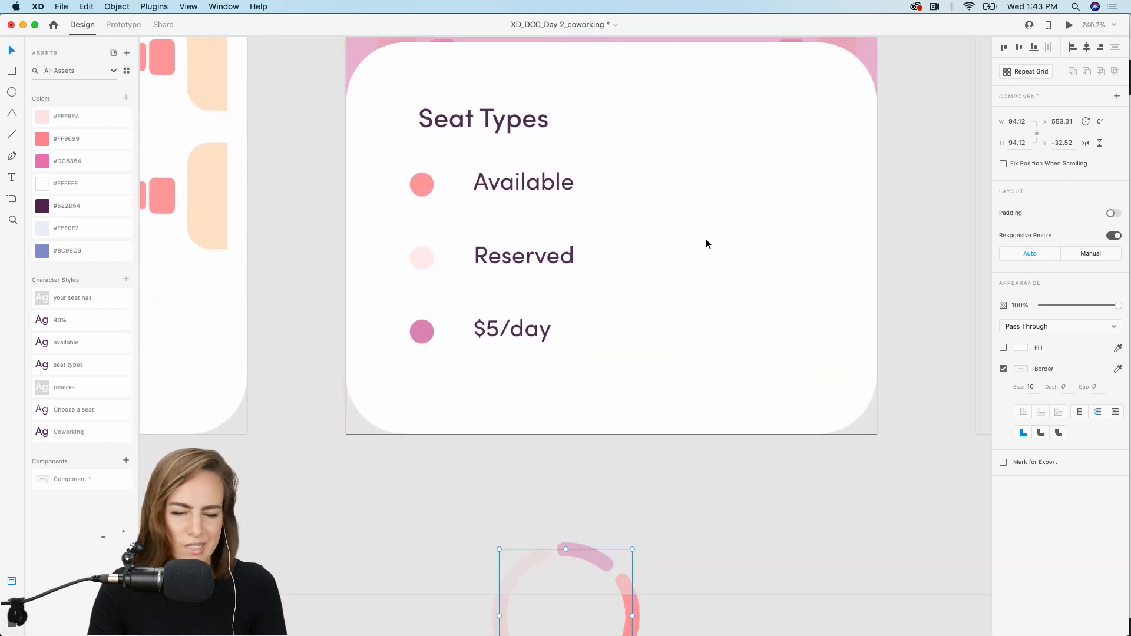
key("super+x")
key("super+v")
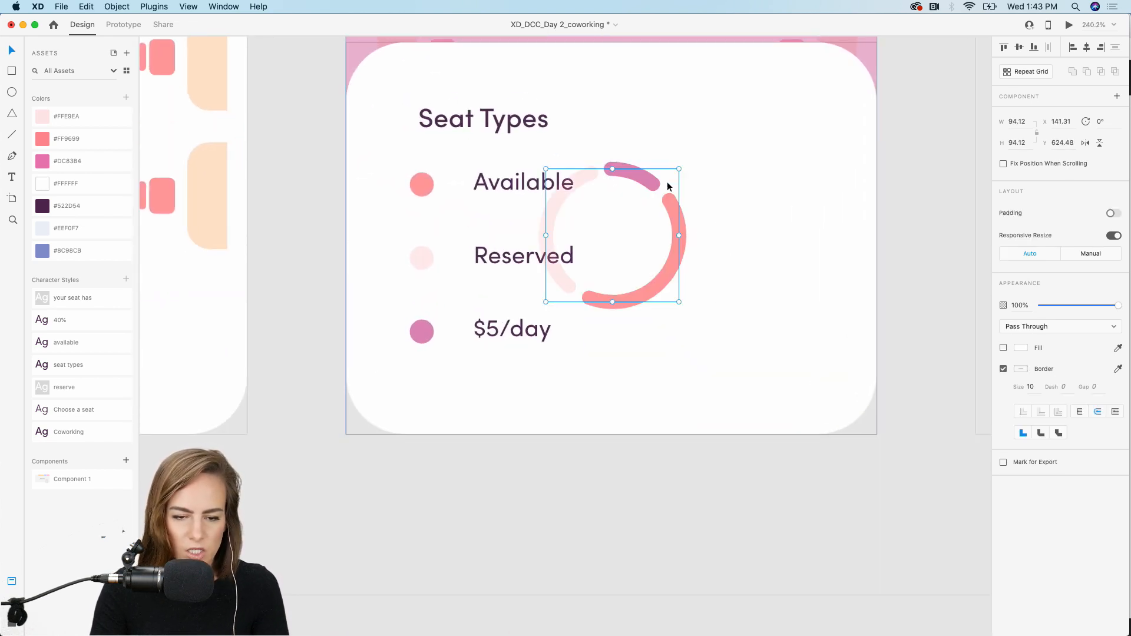
left_click_drag(646, 184, 755, 203)
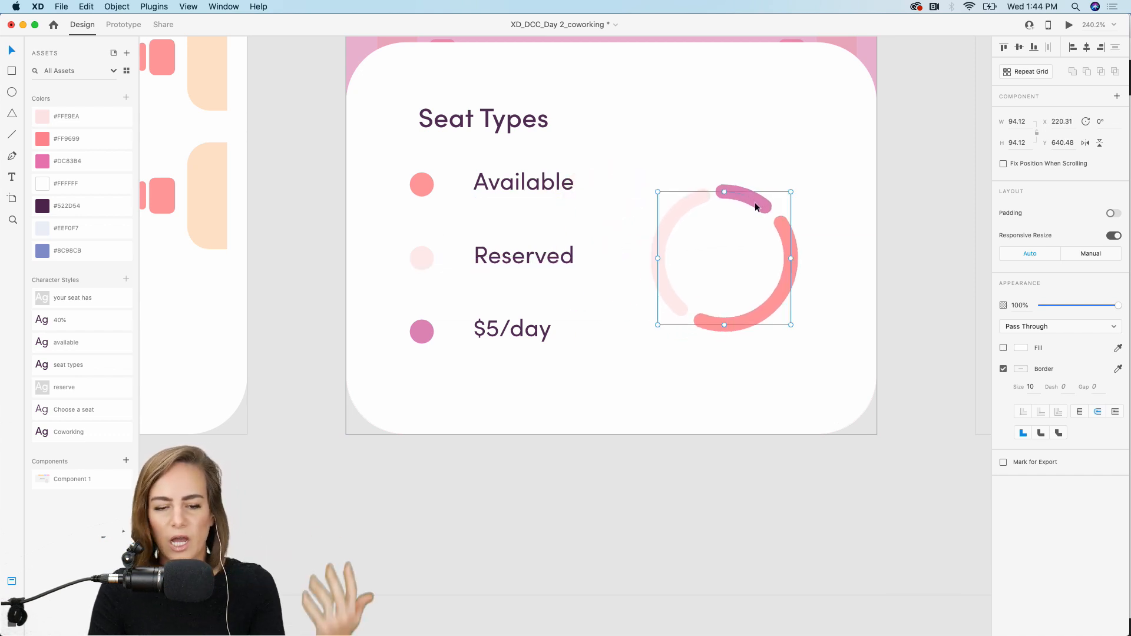
- Place a copy of the "Available" label inside the ring chart and change its text to "40%"
left_click(499, 182)
left_click_drag(498, 182, 703, 236)
double_click(703, 232)
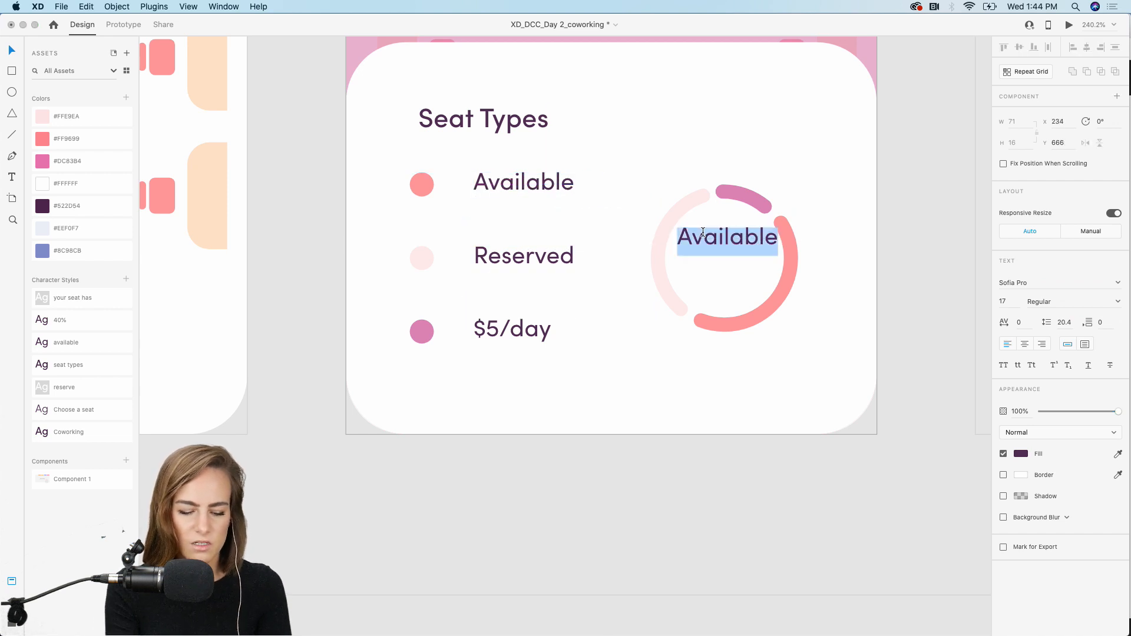
type("40%")
key("Escape")
scroll(705, 230, "down", 5)
scroll(705, 230, "up", 6)
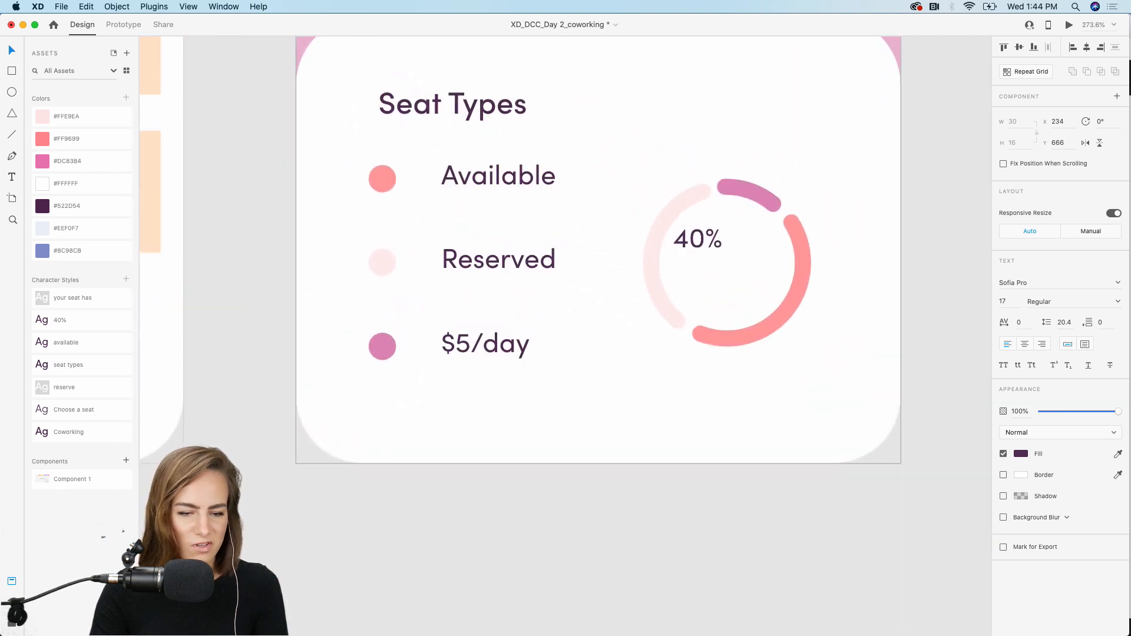
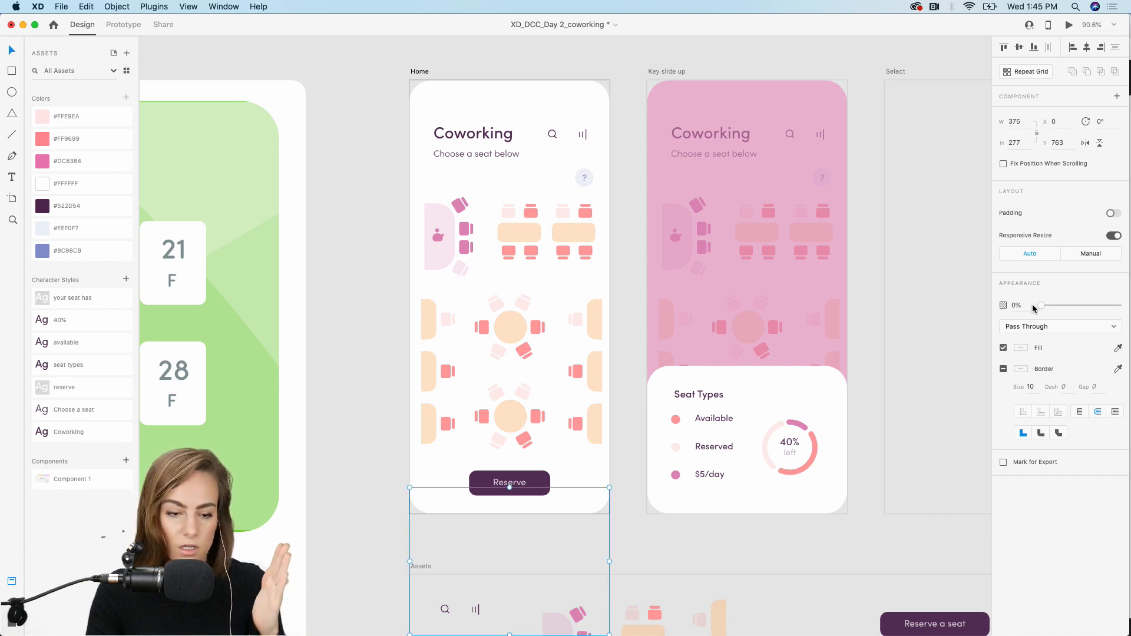
- In Prototype mode, link the Home screen's question mark button to the Key slide up artboard with a Tap trigger and Auto-Animate action
left_click(469, 55)
left_click(116, 25)
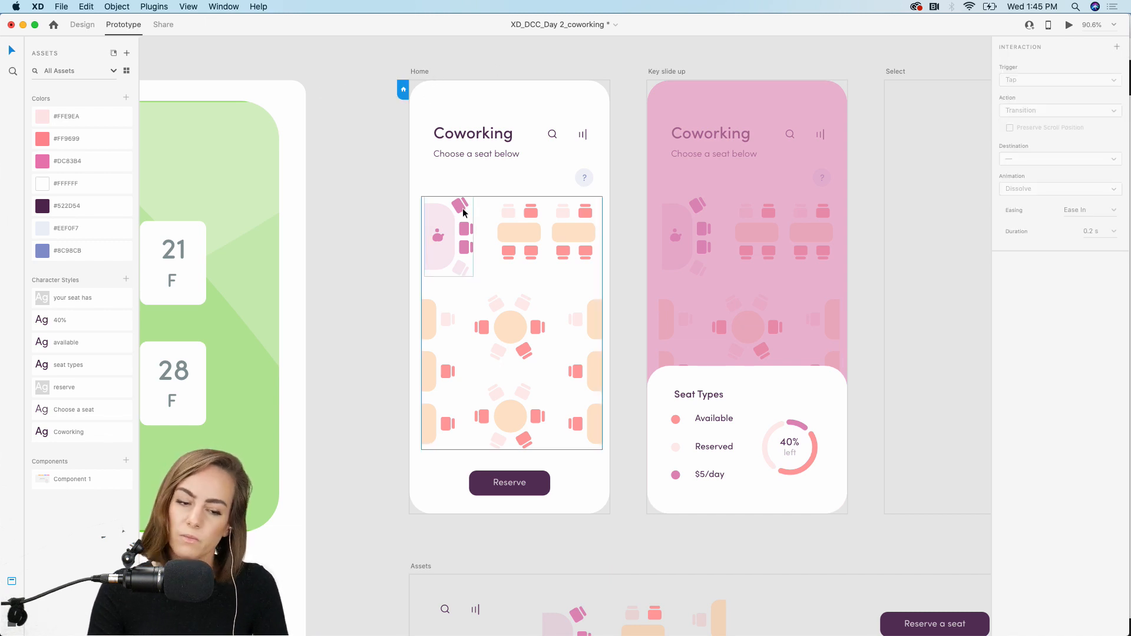
left_click(580, 177)
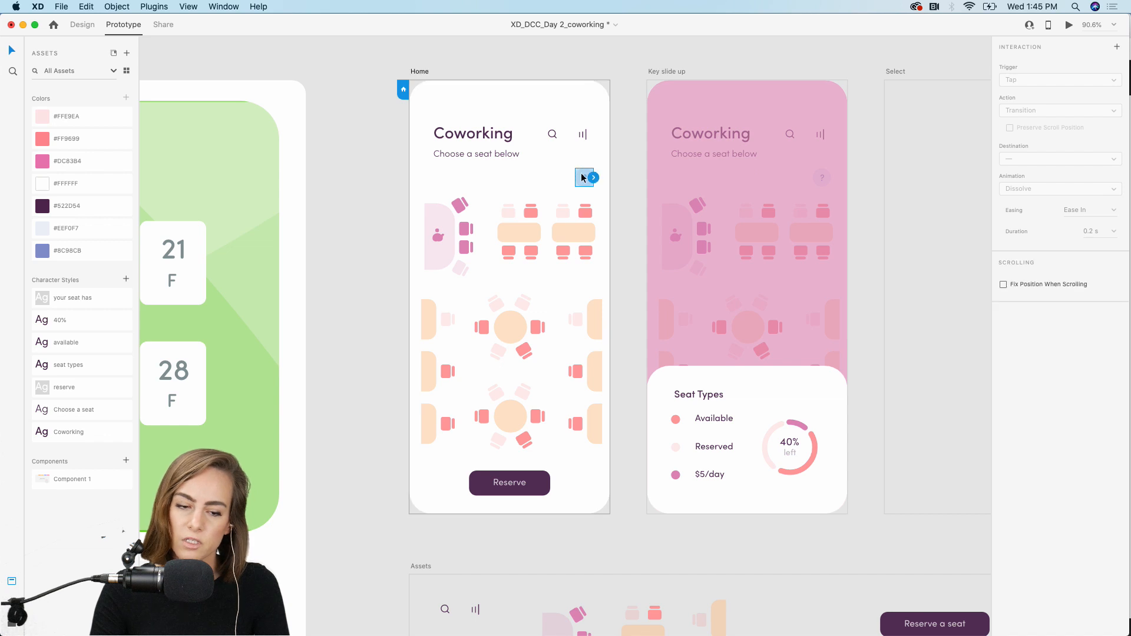
scroll(582, 173, "up", 5)
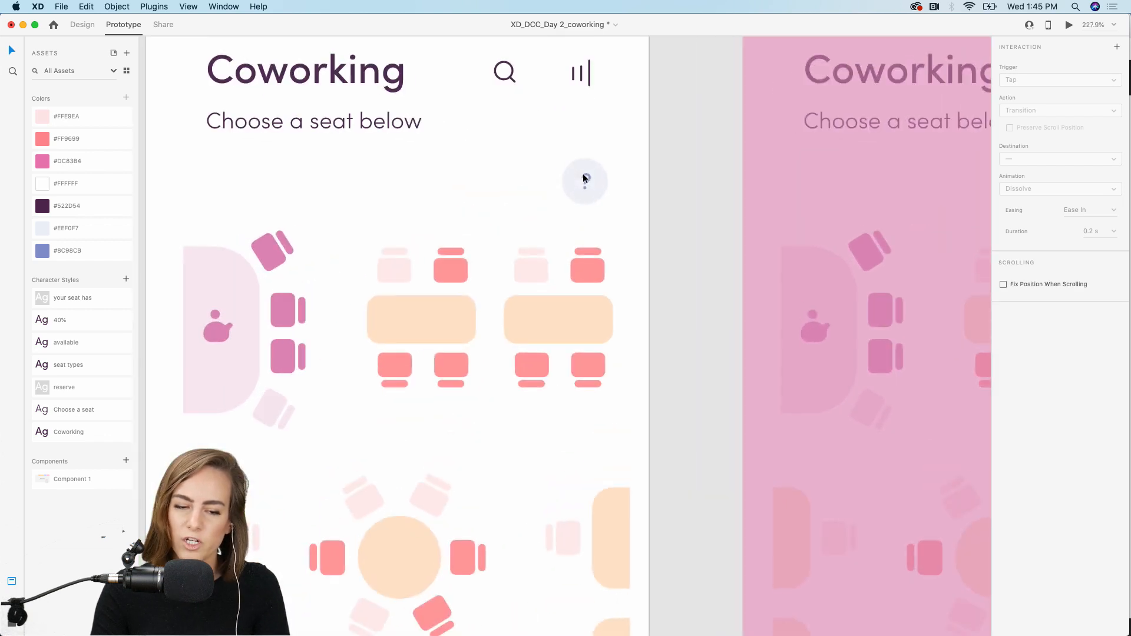
scroll(582, 199, "down", 4)
scroll(584, 200, "right", 3)
scroll(583, 200, "down", 2)
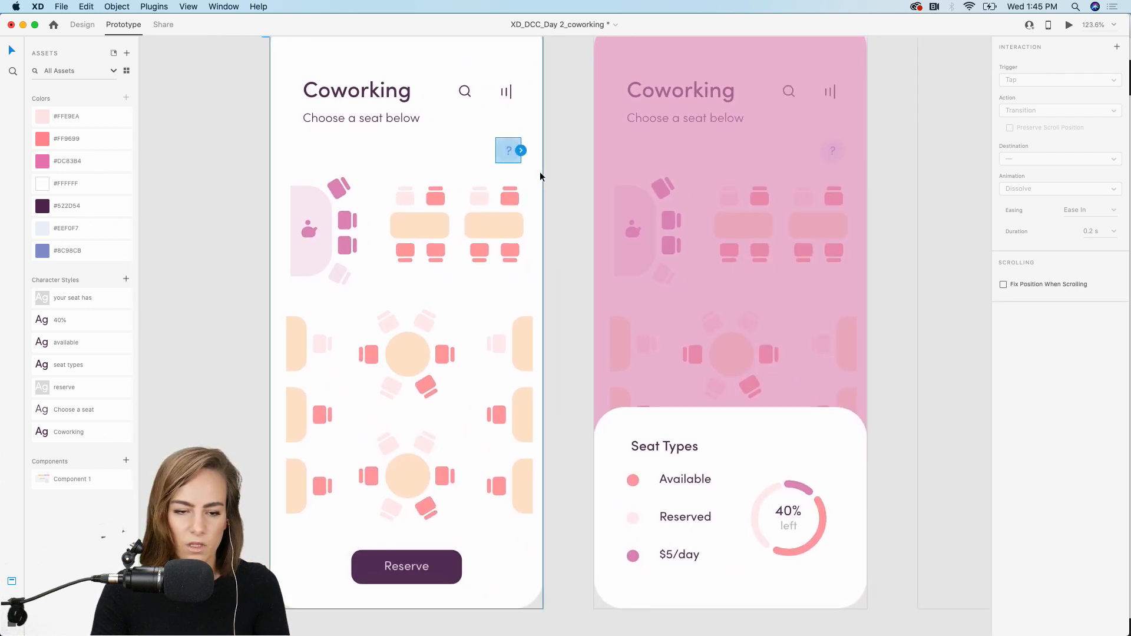
left_click_drag(521, 150, 623, 205)
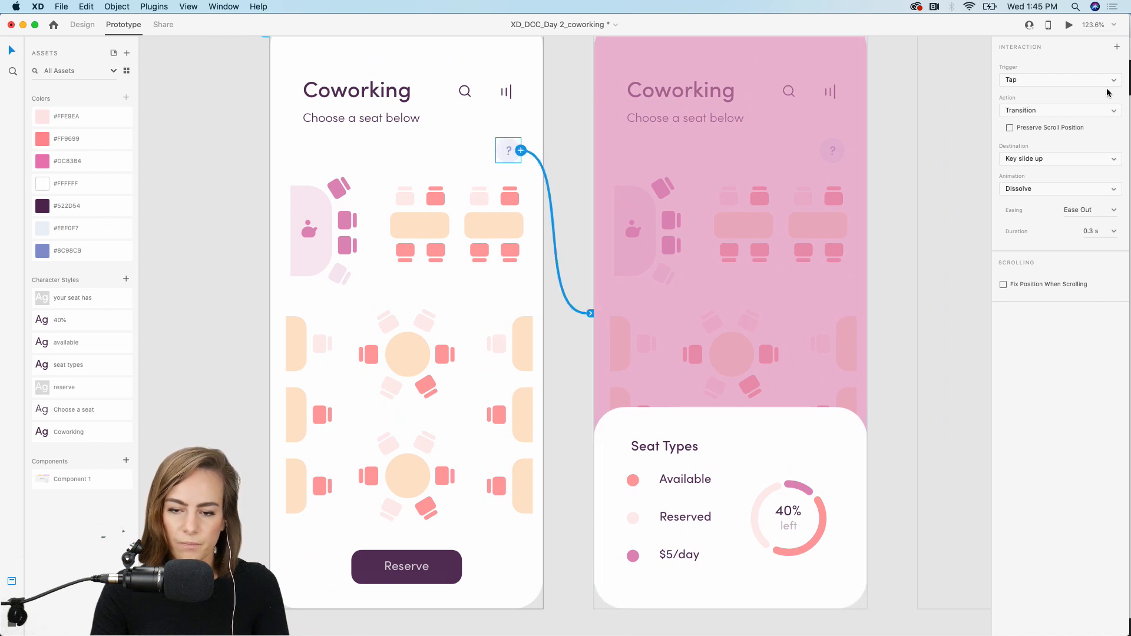
left_click(1076, 112)
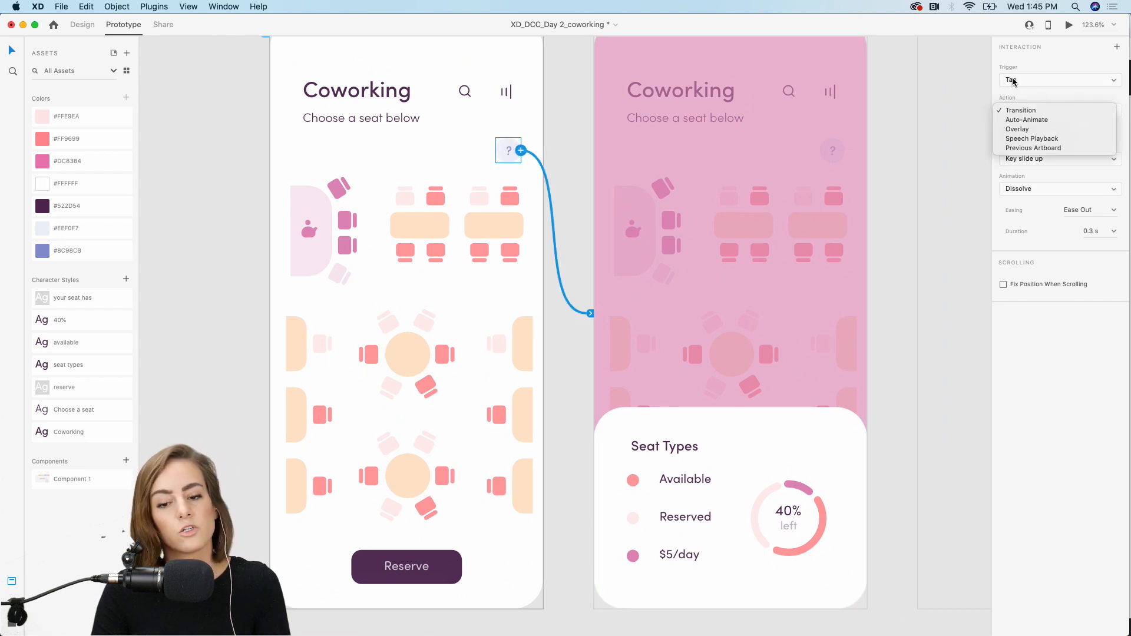
left_click(1024, 120)
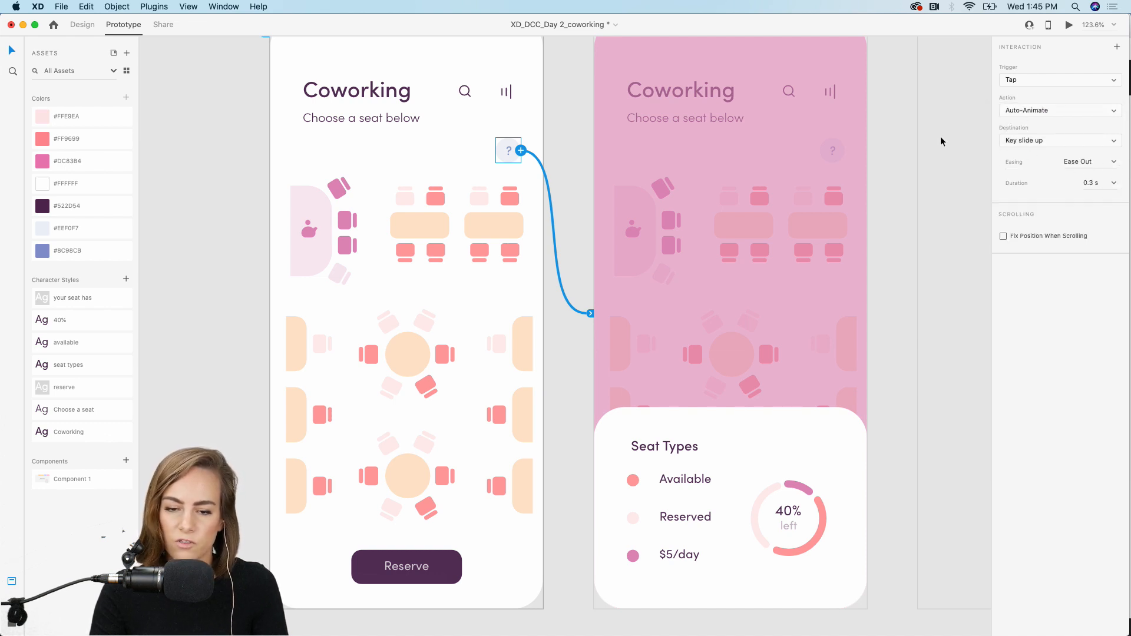
- Preview the prototype and test the question mark button's transition to the Seat Types panel
scroll(940, 136, "down", 3)
left_click(1067, 26)
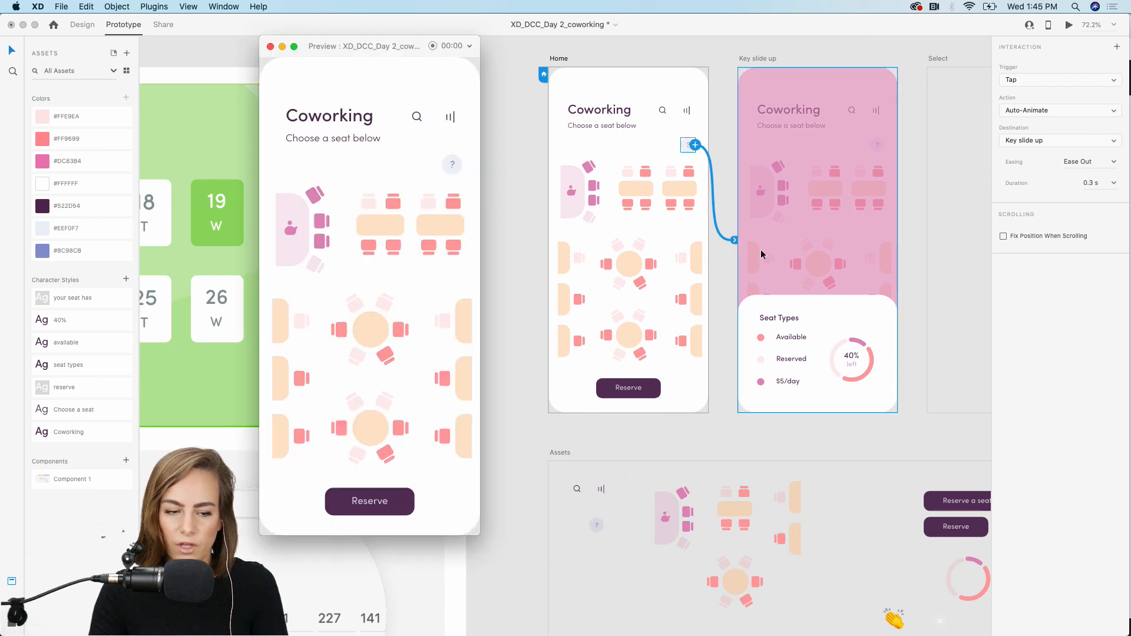
left_click_drag(387, 51, 690, 58)
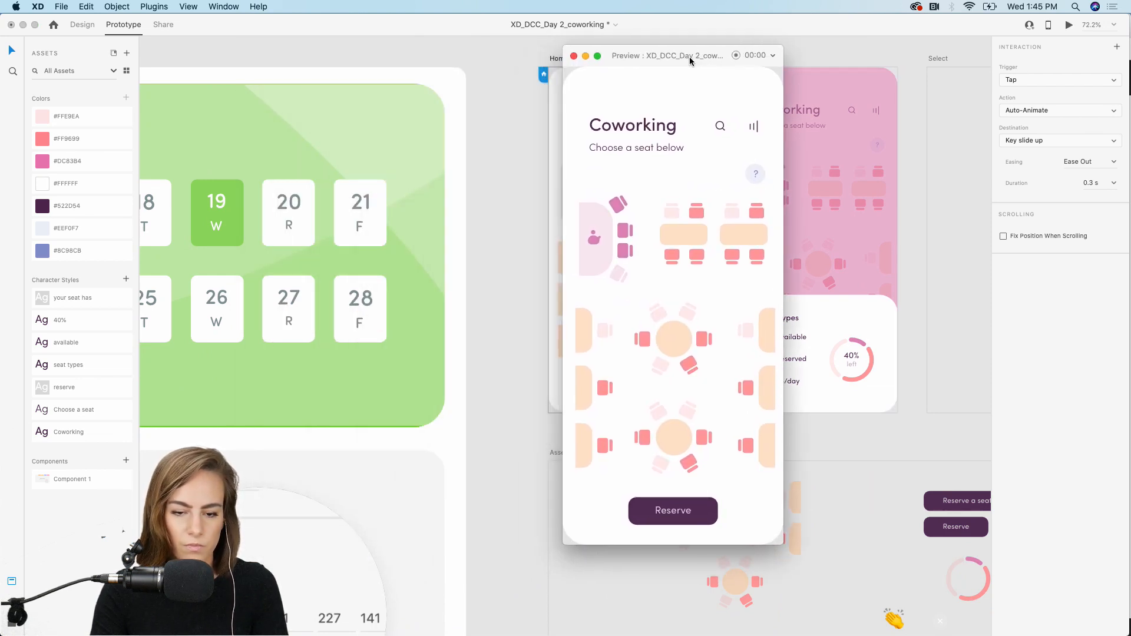
left_click(756, 175)
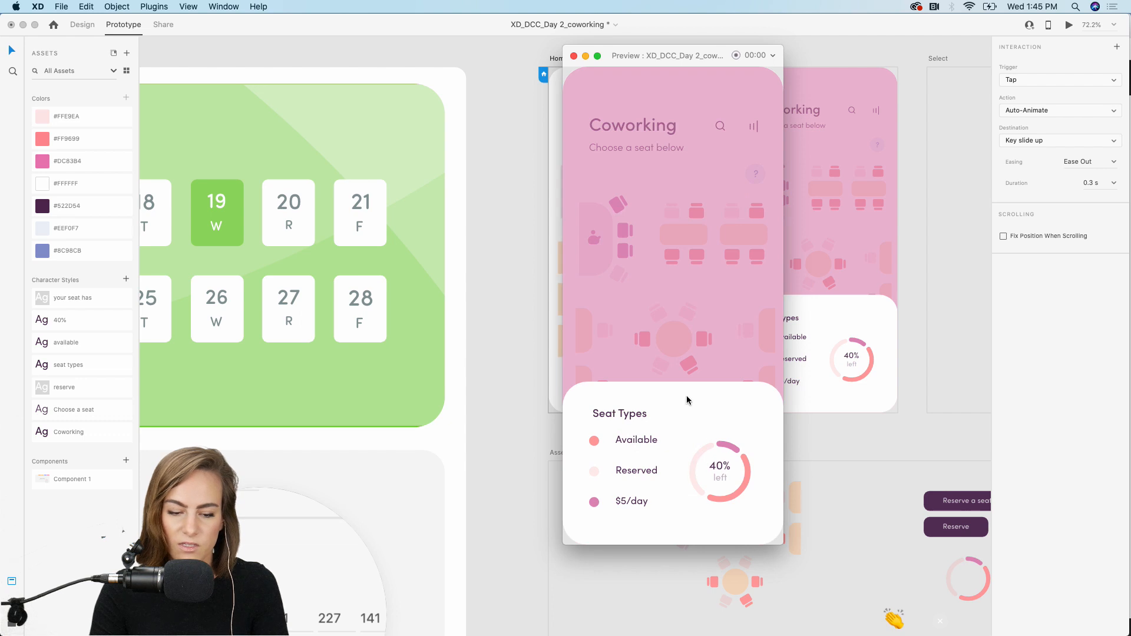
left_click(573, 56)
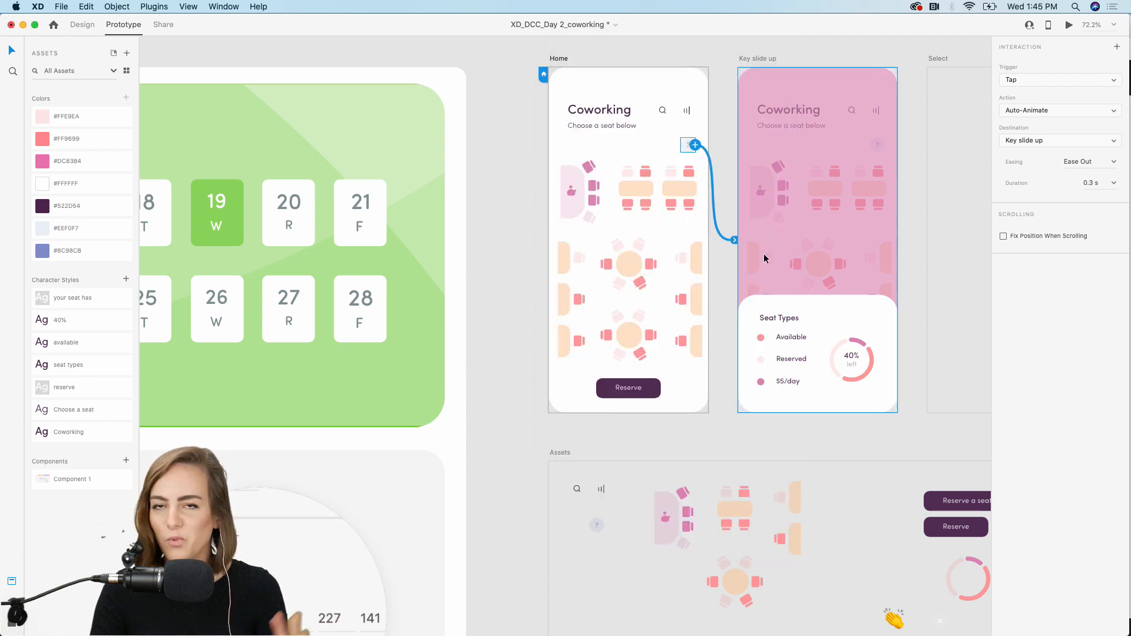
- Link the white Seat Types panel on the Key slide up artboard back to Home with a Tap trigger and Auto-Animate action
scroll(765, 257, "right", 3)
scroll(765, 258, "right", 2)
left_click(747, 310)
left_click_drag(805, 343, 596, 360)
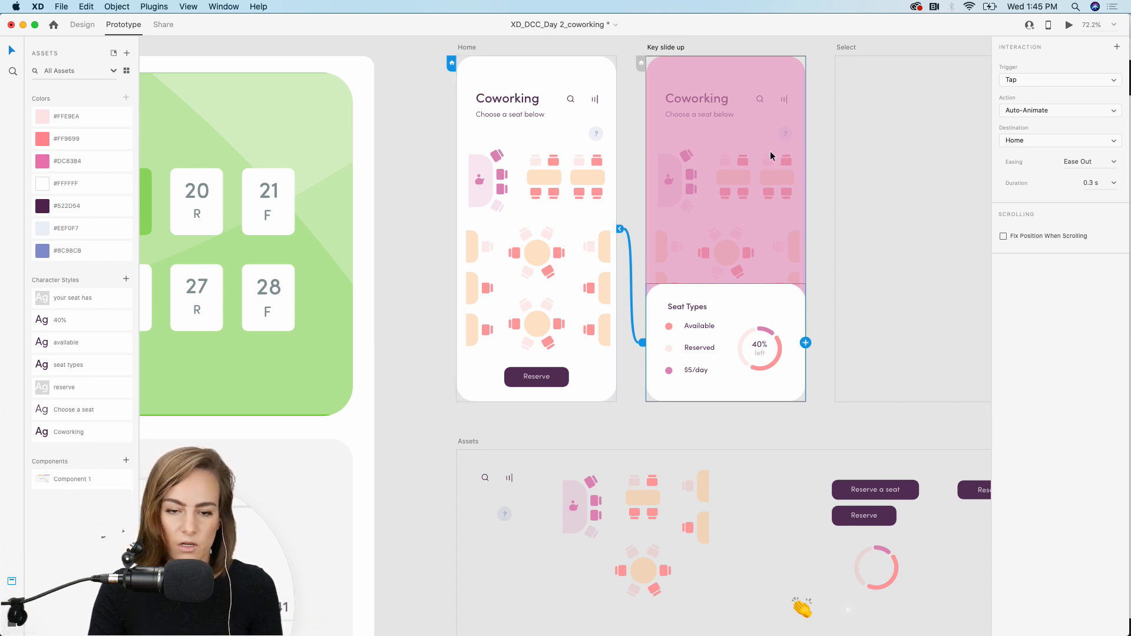
left_click(813, 121)
- Copy all of the Home screen's contents and paste them into the empty Select artboard in Design mode
scroll(813, 121, "right", 2)
scroll(814, 126, "right", 4)
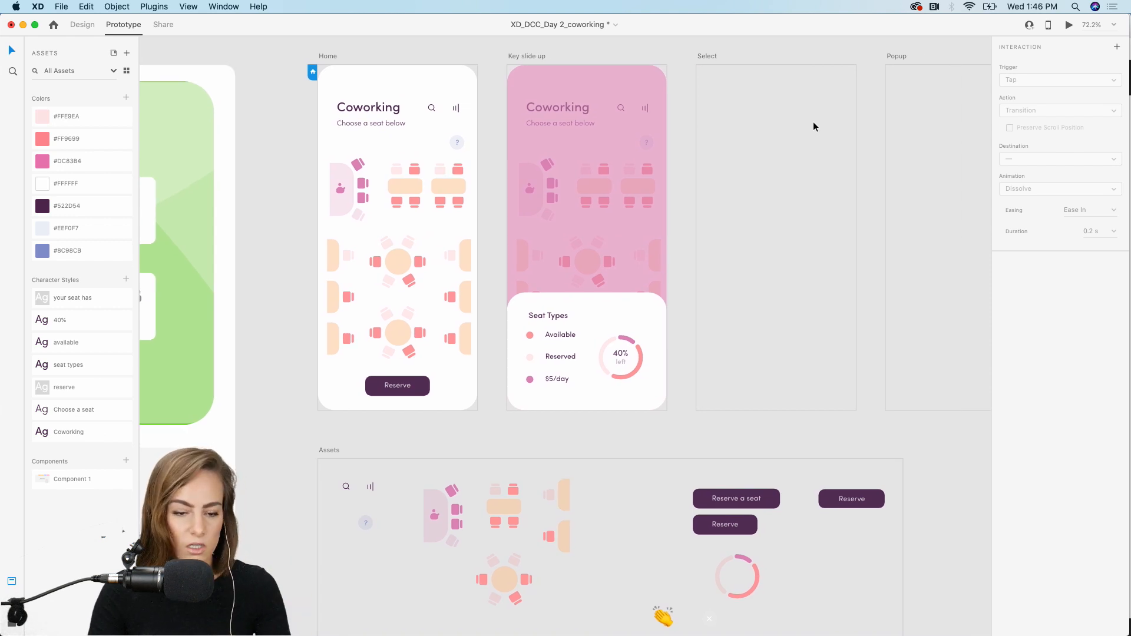
scroll(813, 121, "left", 4)
left_click_drag(572, 415, 413, 89)
left_click(82, 24)
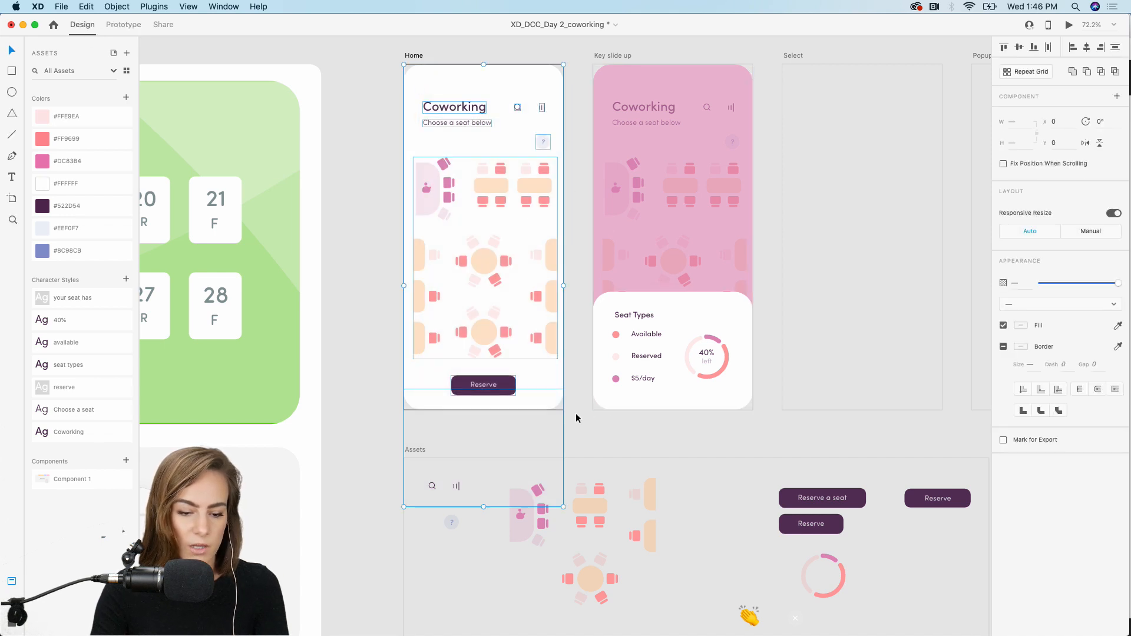
scroll(576, 416, "right", 8)
left_click(593, 246)
key("super+v")
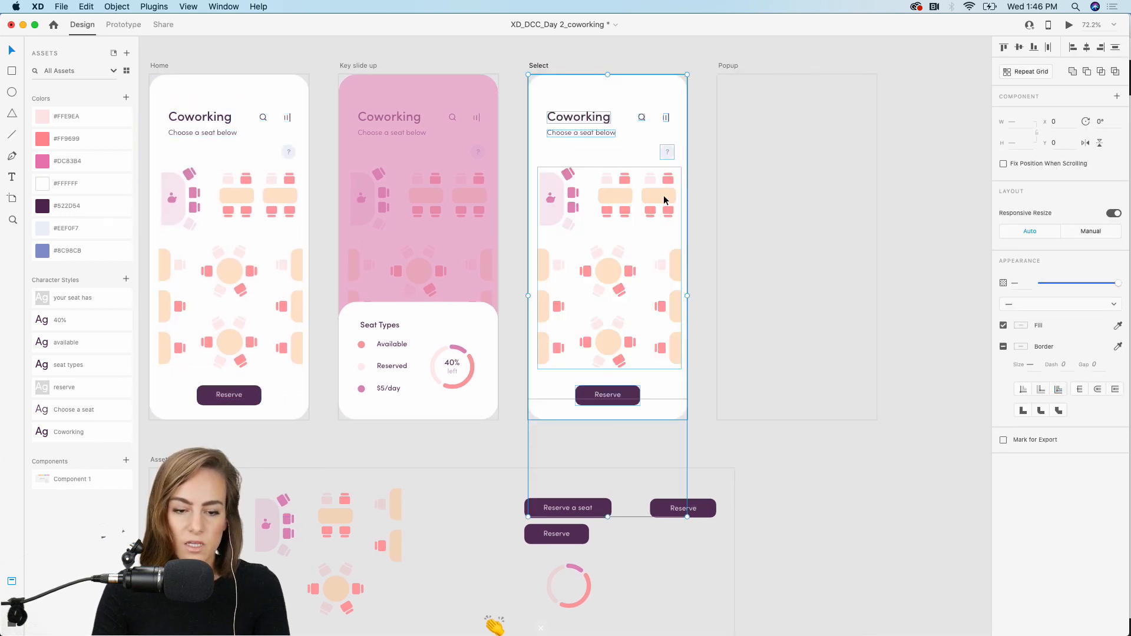
left_click(699, 186)
- Lower the opacity of the Home screen's Reserve button to 36%
scroll(698, 185, "left", 6)
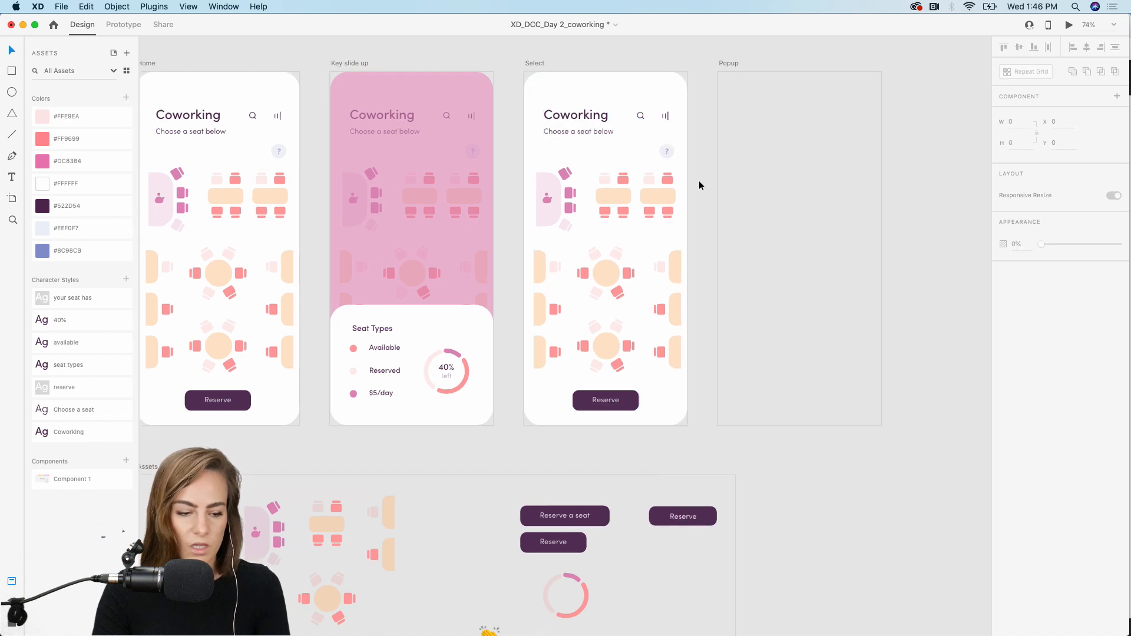
scroll(408, 391, "up", 5)
left_click(447, 371)
scroll(447, 368, "up", 5)
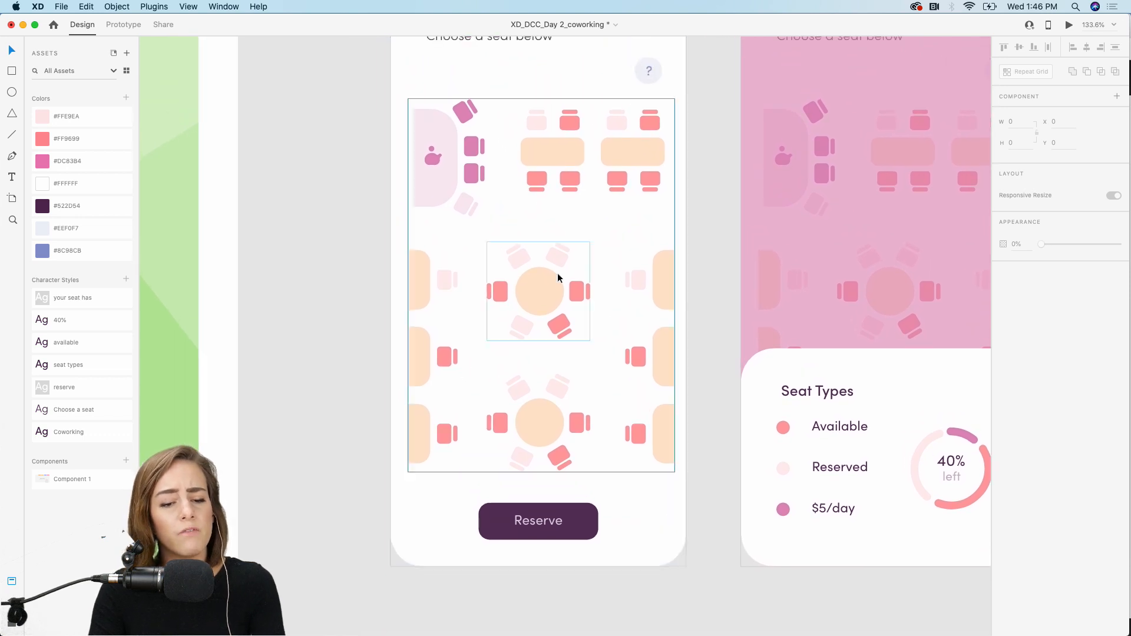
left_click(569, 523)
left_click_drag(1079, 327, 1070, 327)
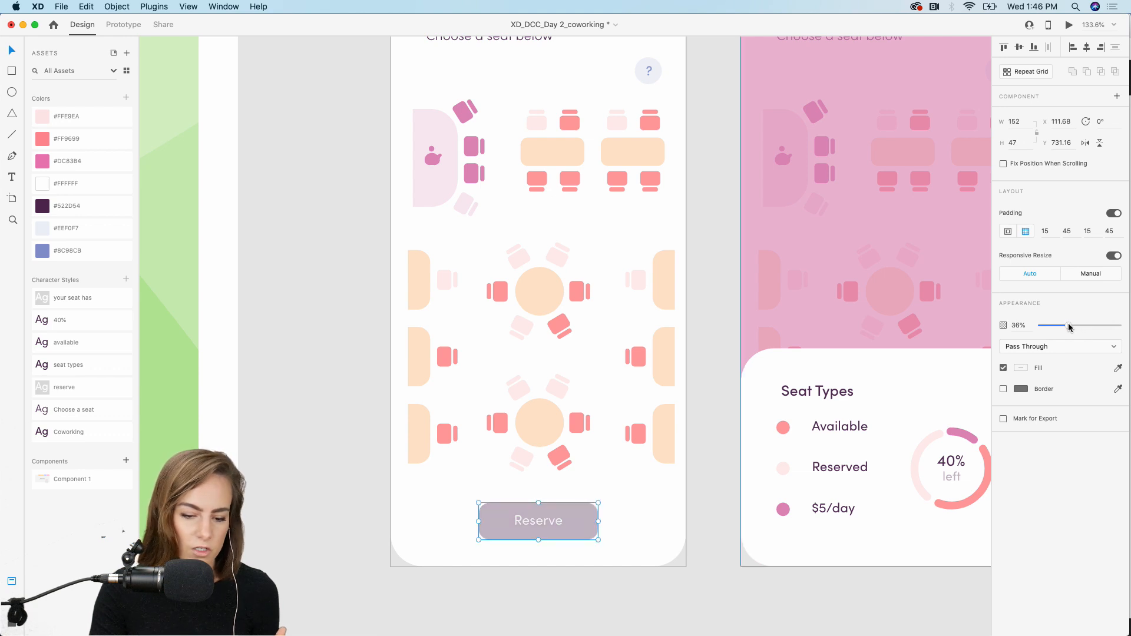
left_click(723, 361)
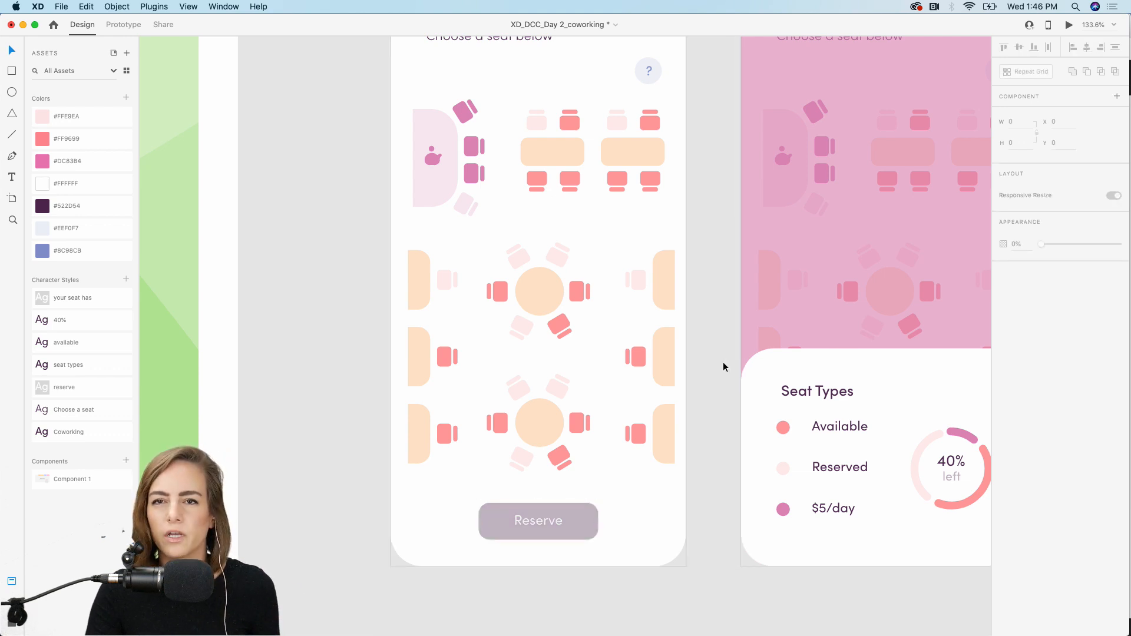
- On the Select artboard, draw a 60 by 60 circle over the left chair of the upper round table and fill it with #EEF0F7
scroll(723, 367, "down", 5)
scroll(723, 366, "right", 5)
scroll(723, 362, "up", 5)
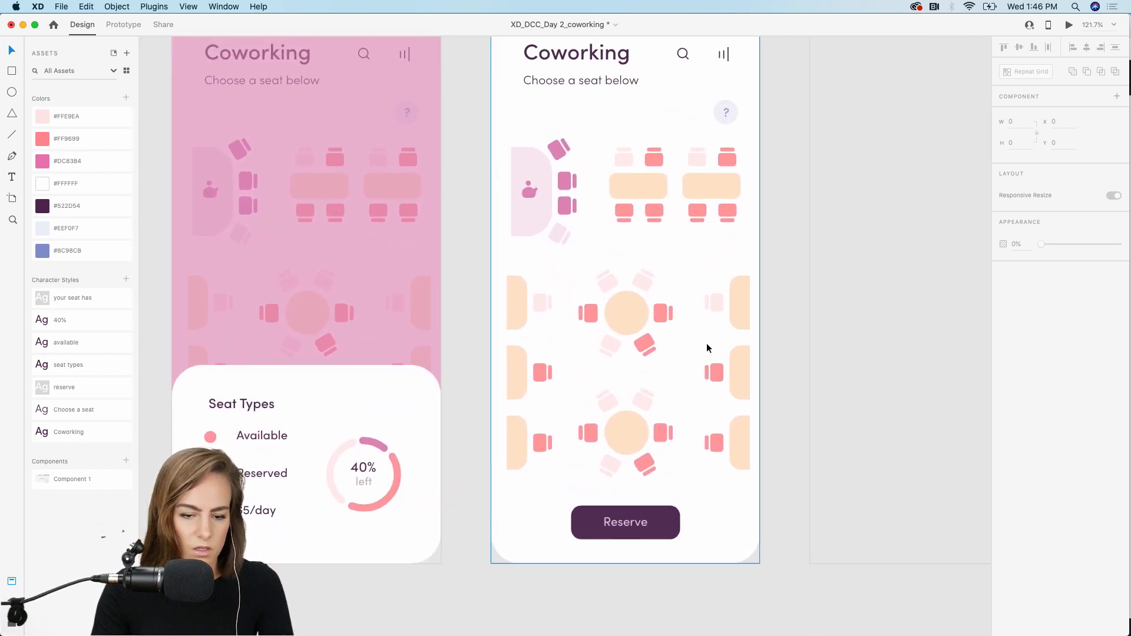
scroll(571, 316, "up", 5)
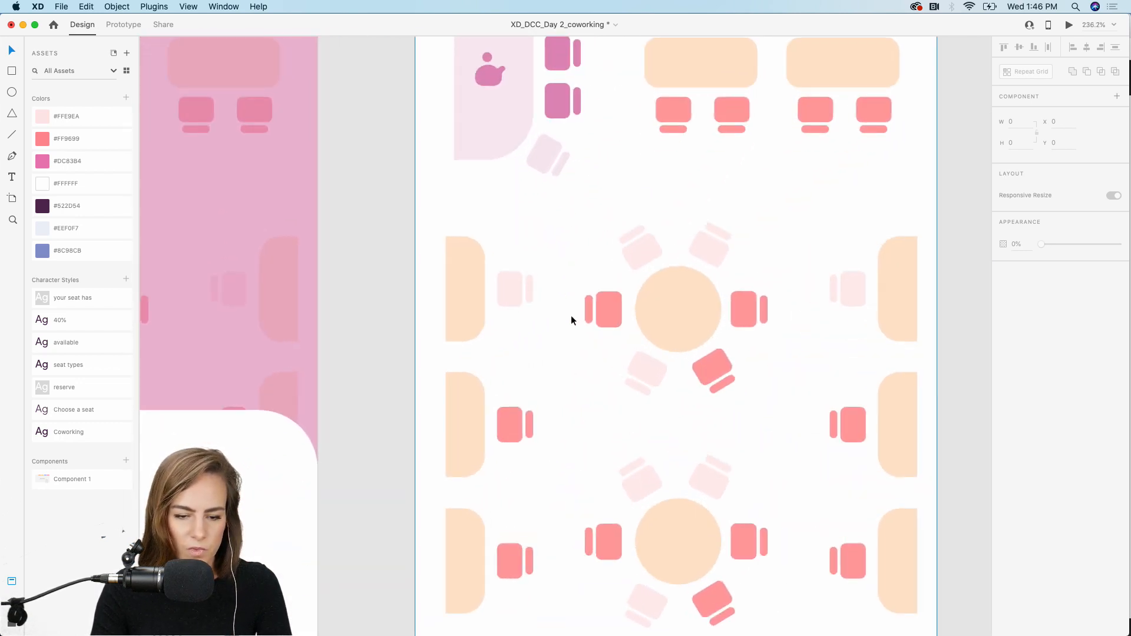
left_click(621, 301)
left_click(621, 302)
left_click(621, 301)
left_click(13, 94)
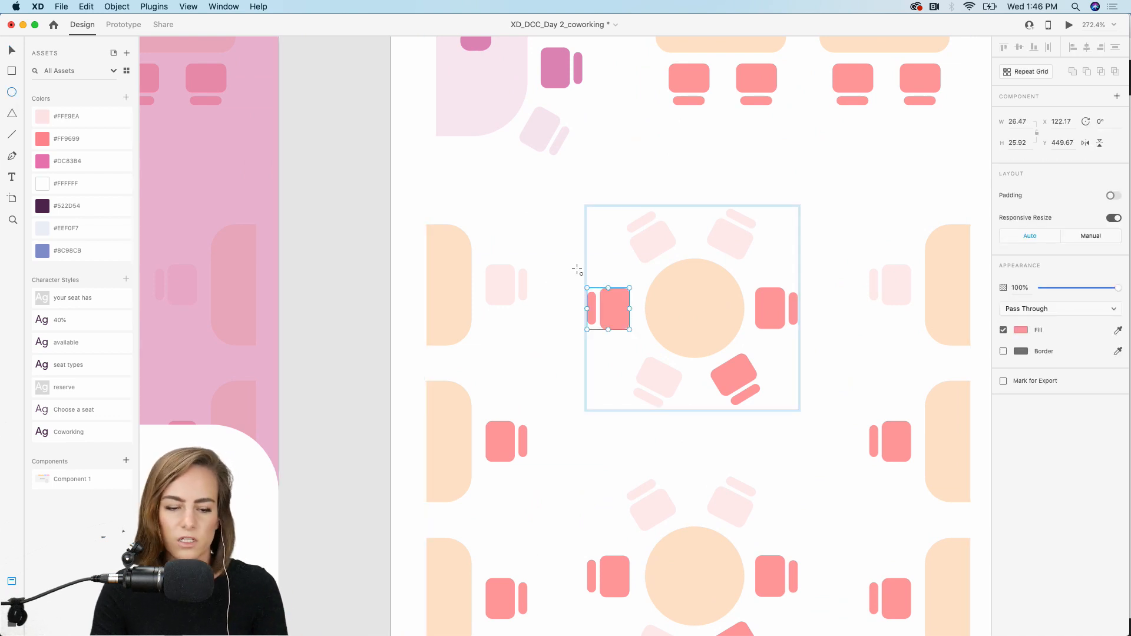
left_click_drag(567, 261, 663, 363)
left_click_drag(636, 321, 628, 326)
left_click_drag(65, 228, 637, 282)
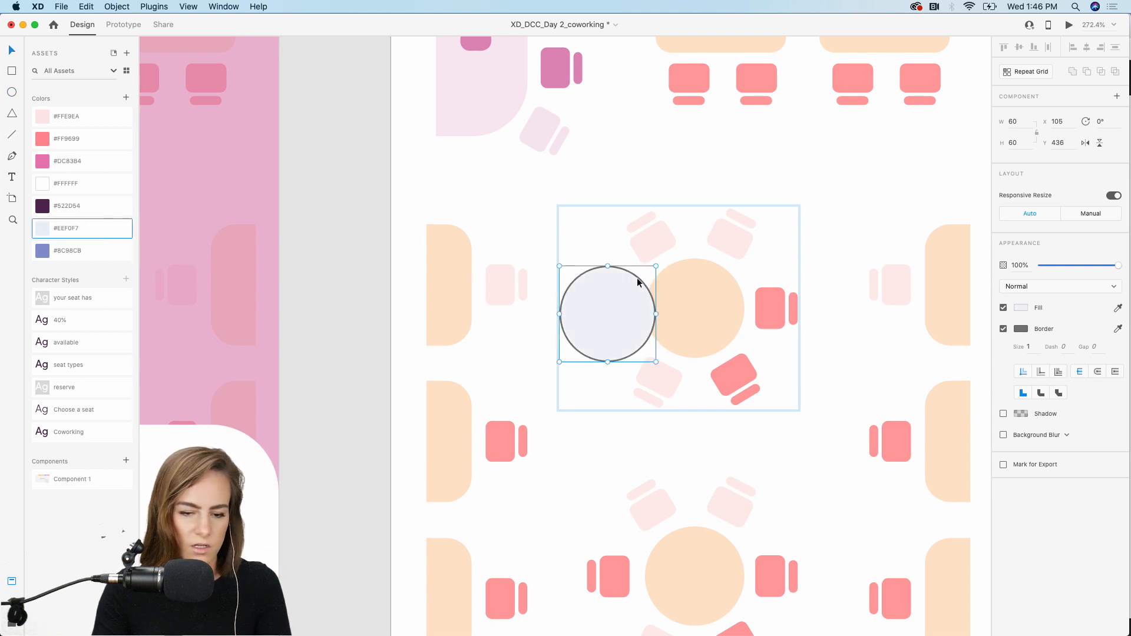
- Remove the circle's border, send it behind the chair and reposition it around the chair at X 106, Y 433
scroll(697, 254, "up", 5)
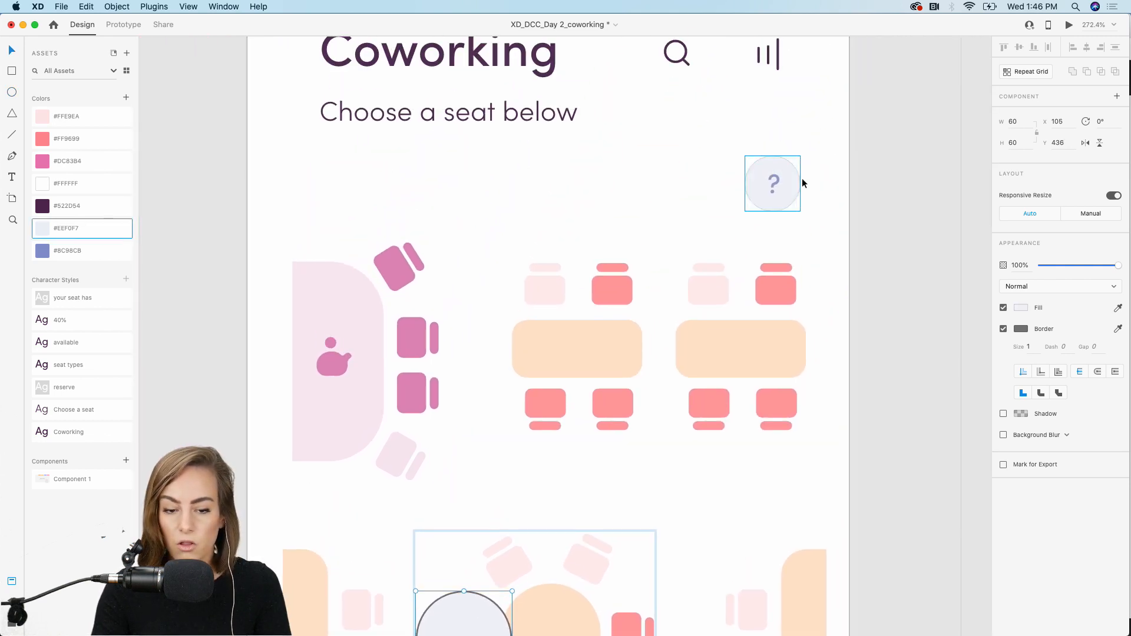
scroll(780, 170, "down", 10)
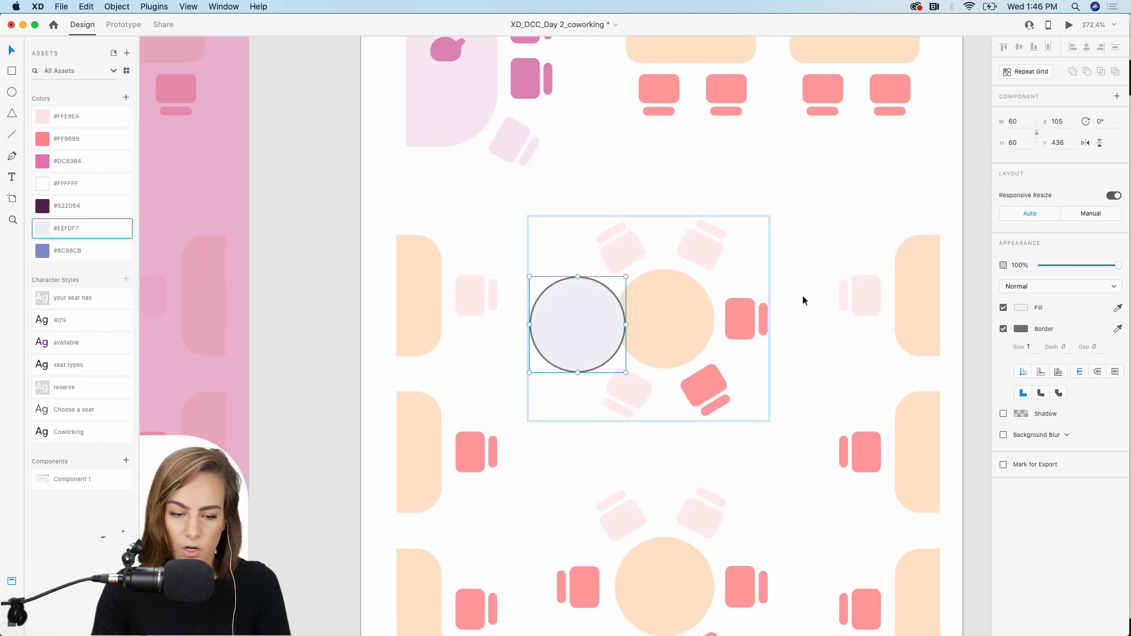
left_click(1003, 328)
left_click(560, 307)
key("super+shift+bracketleft")
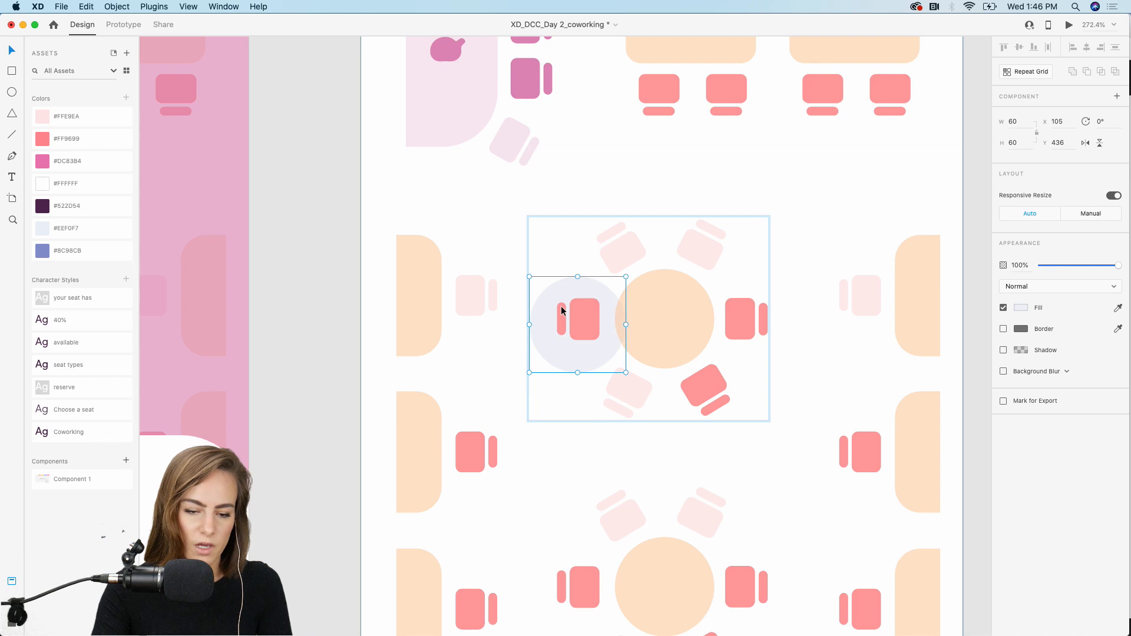
left_click_drag(581, 287, 586, 284)
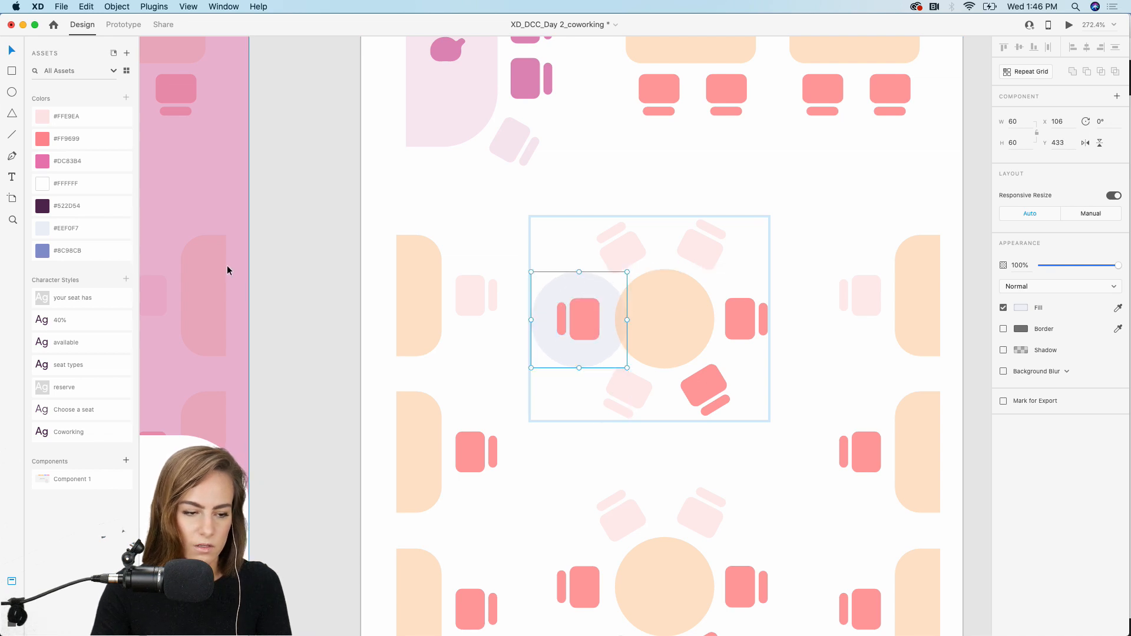
- Recolor the left chair of the Select screen's upper round table with the #8C98CB color asset
left_click(595, 320)
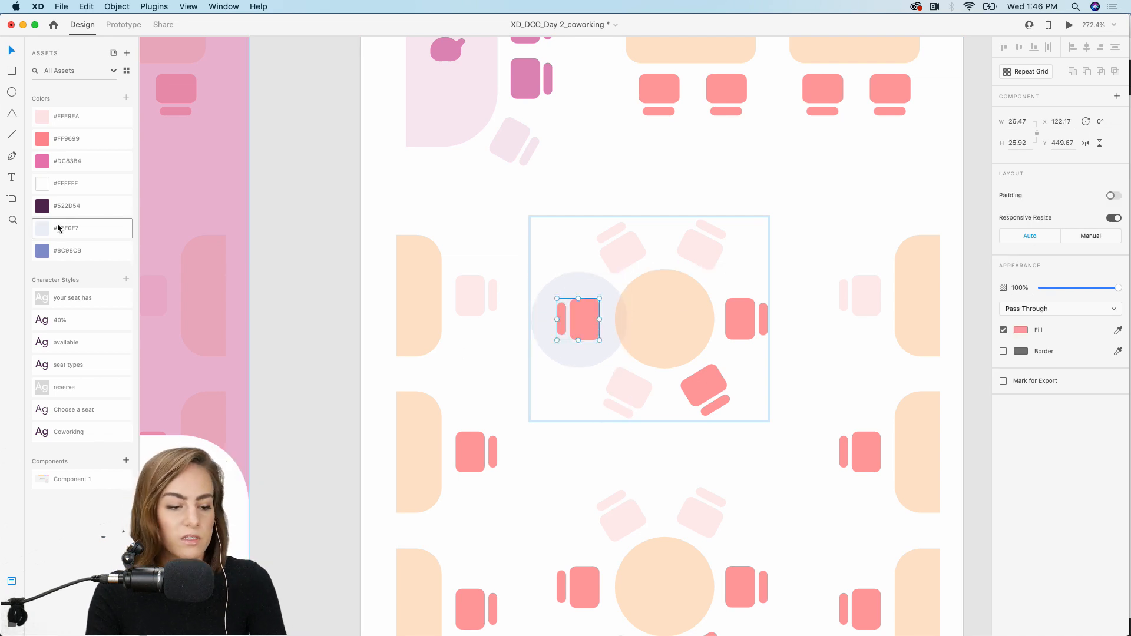
left_click(49, 251)
scroll(671, 303, "down", 2)
scroll(670, 306, "down", 2)
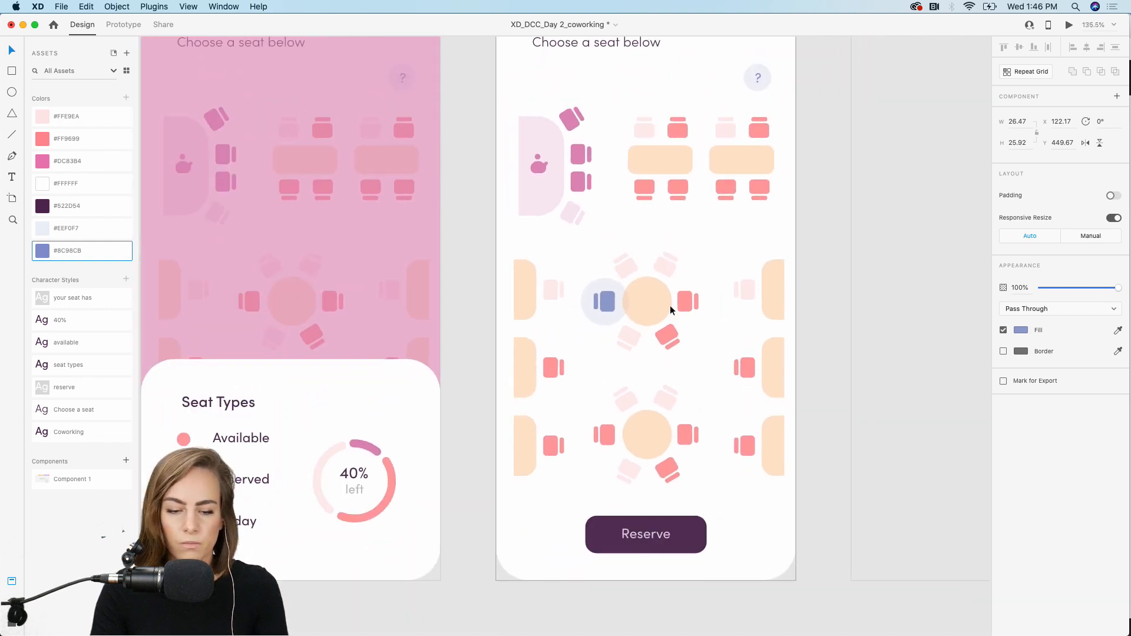
scroll(670, 306, "right", 2)
scroll(670, 307, "down", 1)
left_click(739, 384)
scroll(740, 384, "down", 3)
scroll(740, 388, "left", 2)
scroll(740, 388, "up", 1)
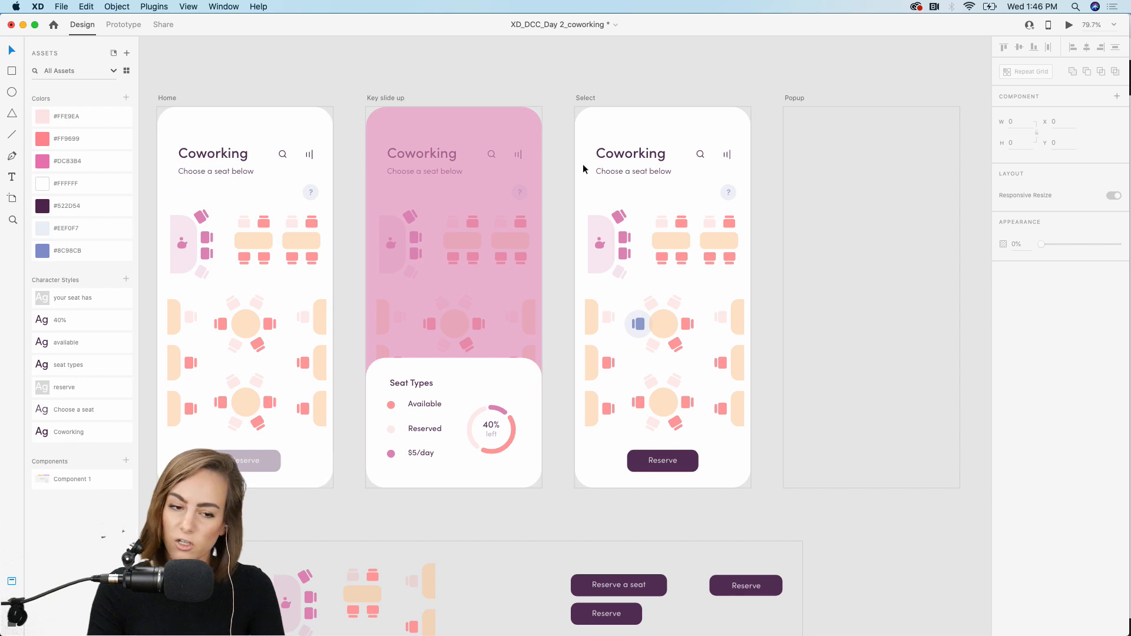
- In Prototype mode, link the Home screen's upper round table group to the Select artboard with a Tap trigger and Transition action
left_click(123, 25)
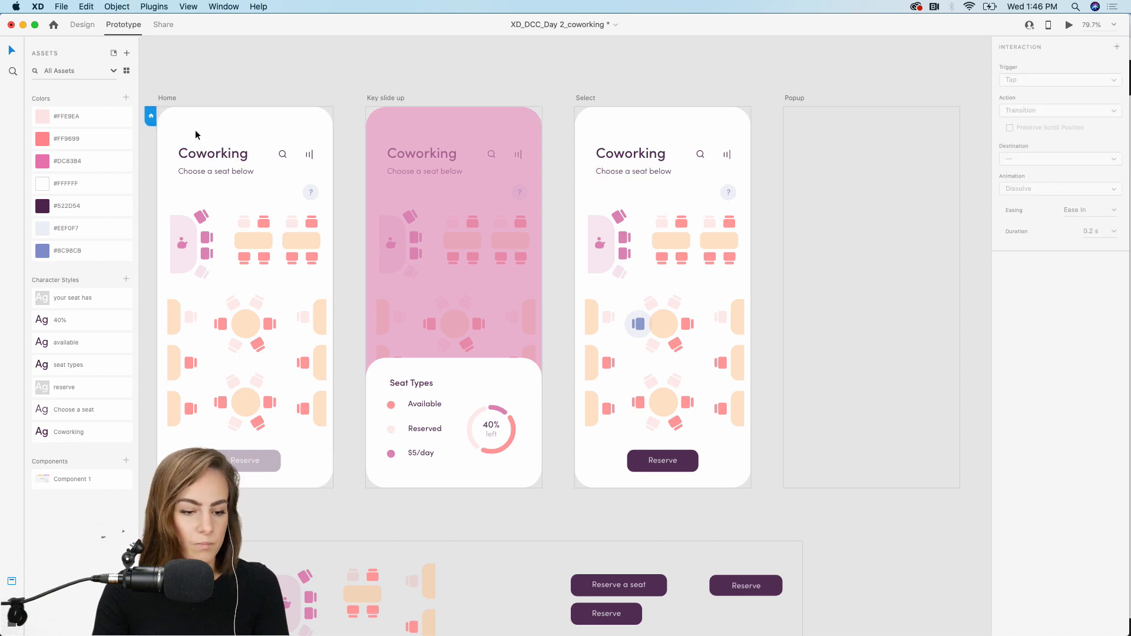
double_click(237, 312)
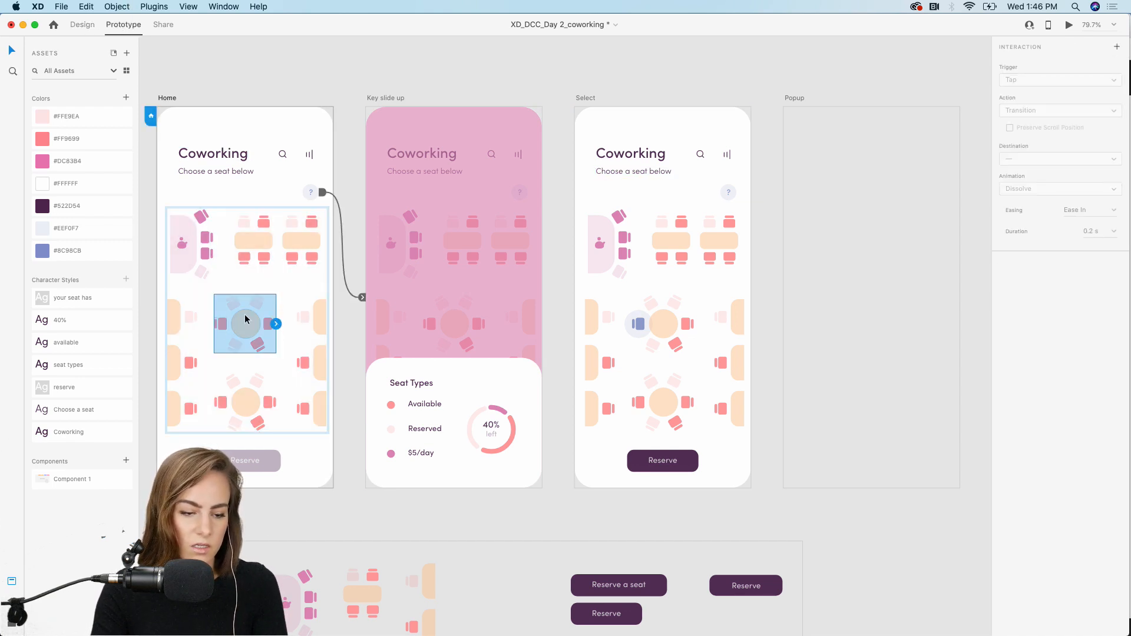
left_click_drag(276, 323, 626, 313)
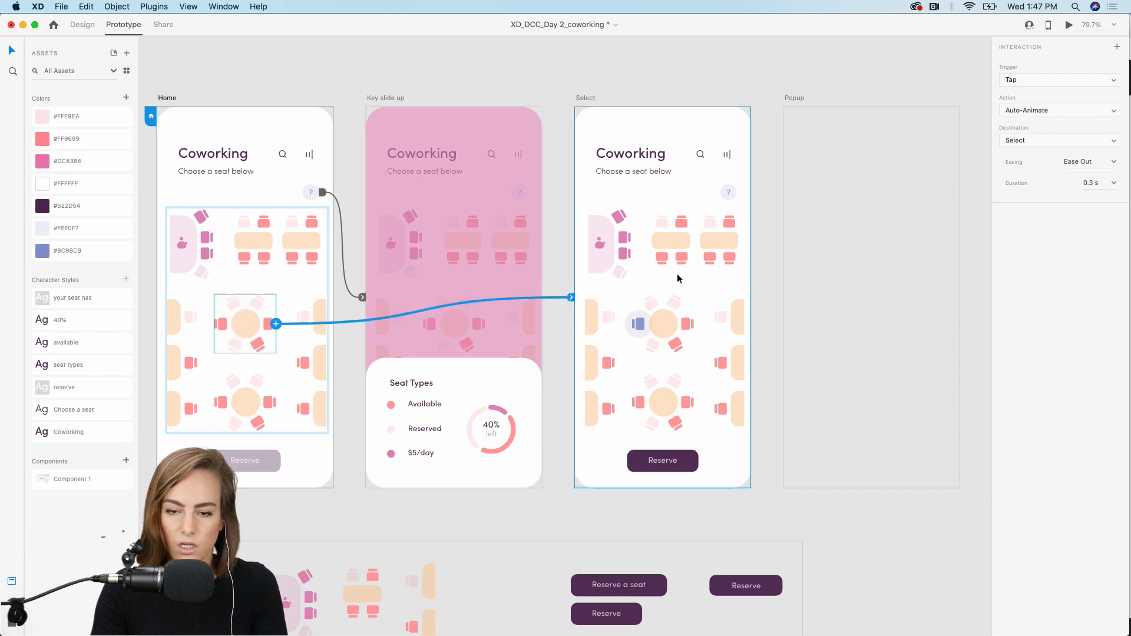
left_click(1039, 110)
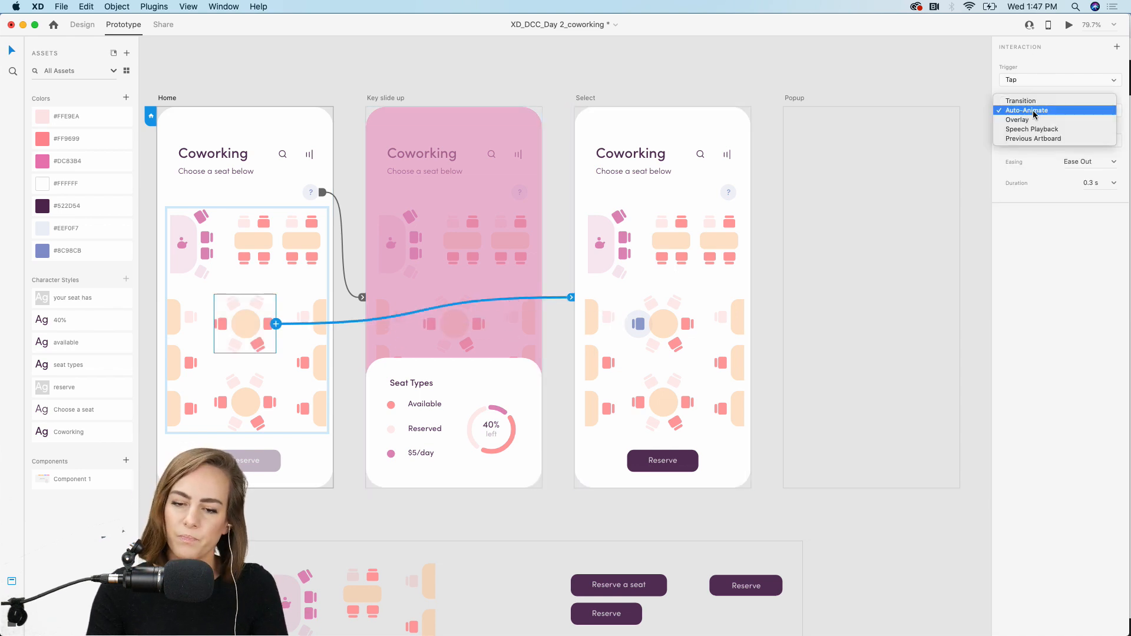
left_click(1021, 101)
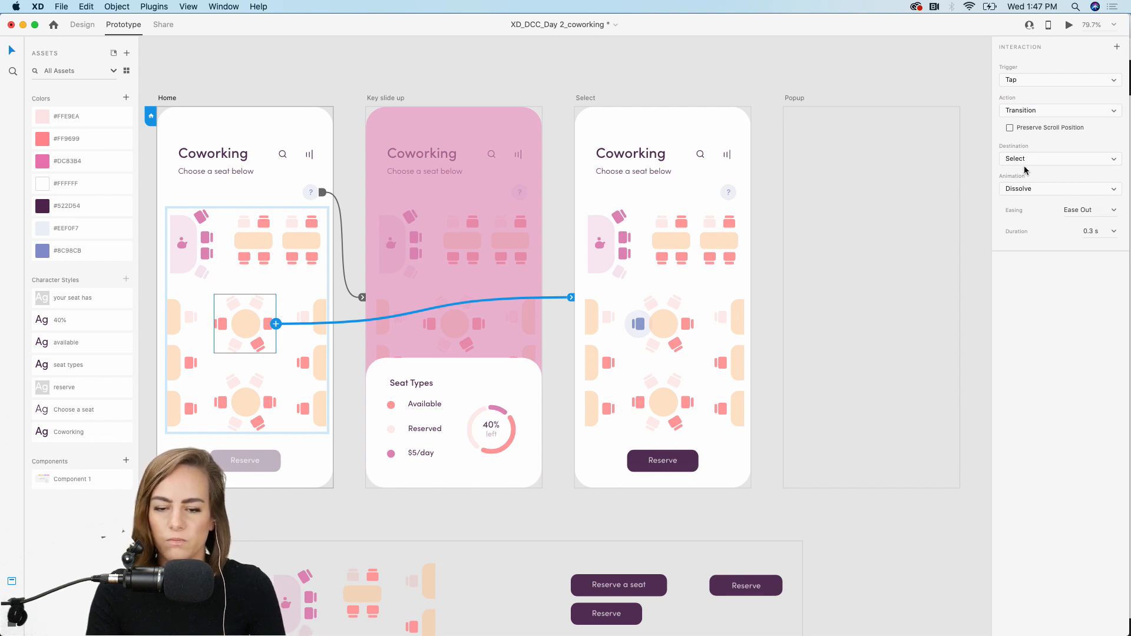
left_click(827, 71)
- Back in Design mode, copy all of the Select screen's contents and paste them into the empty Popup artboard
left_click_drag(764, 505, 594, 165)
left_click(392, 84)
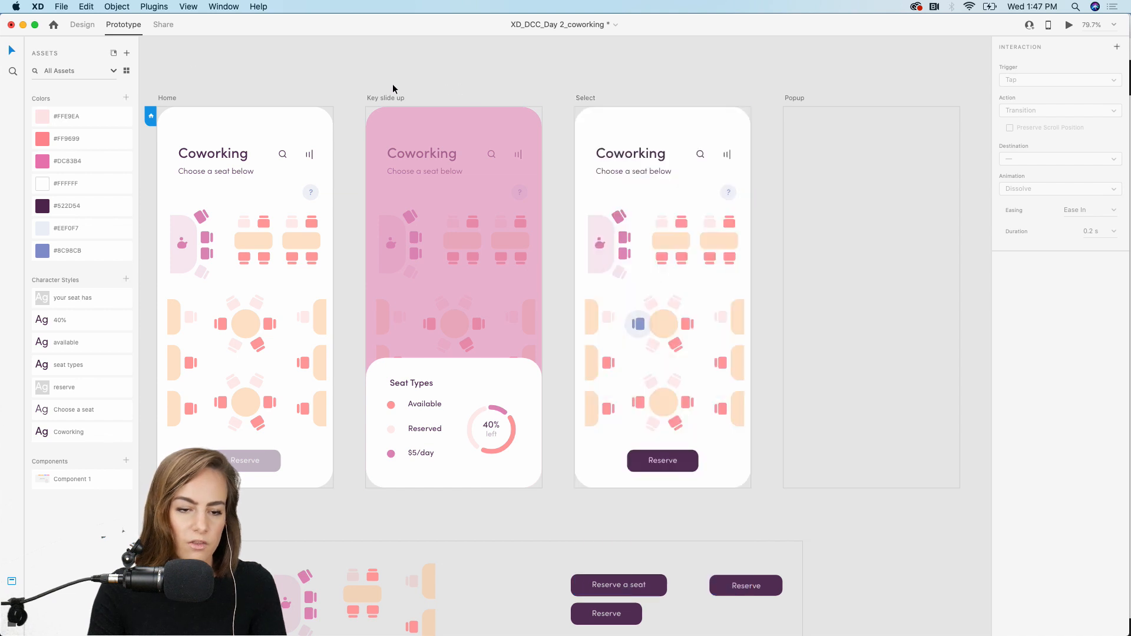
left_click(76, 25)
left_click_drag(757, 493, 578, 128)
scroll(619, 149, "right", 5)
left_click(702, 198)
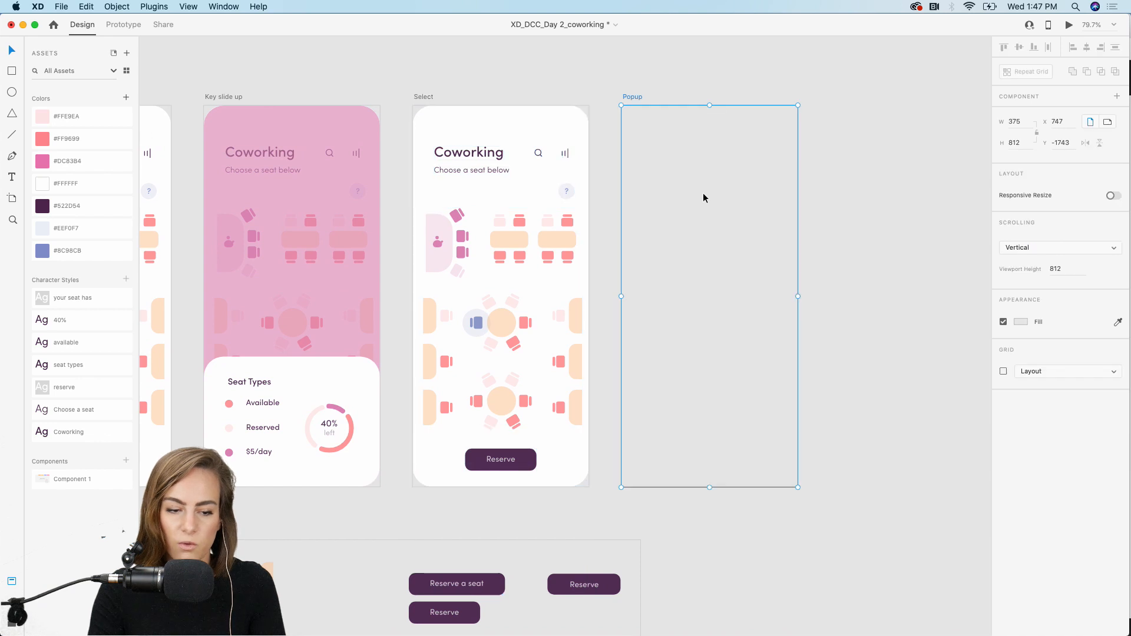
key("cmd+v")
left_click(841, 200)
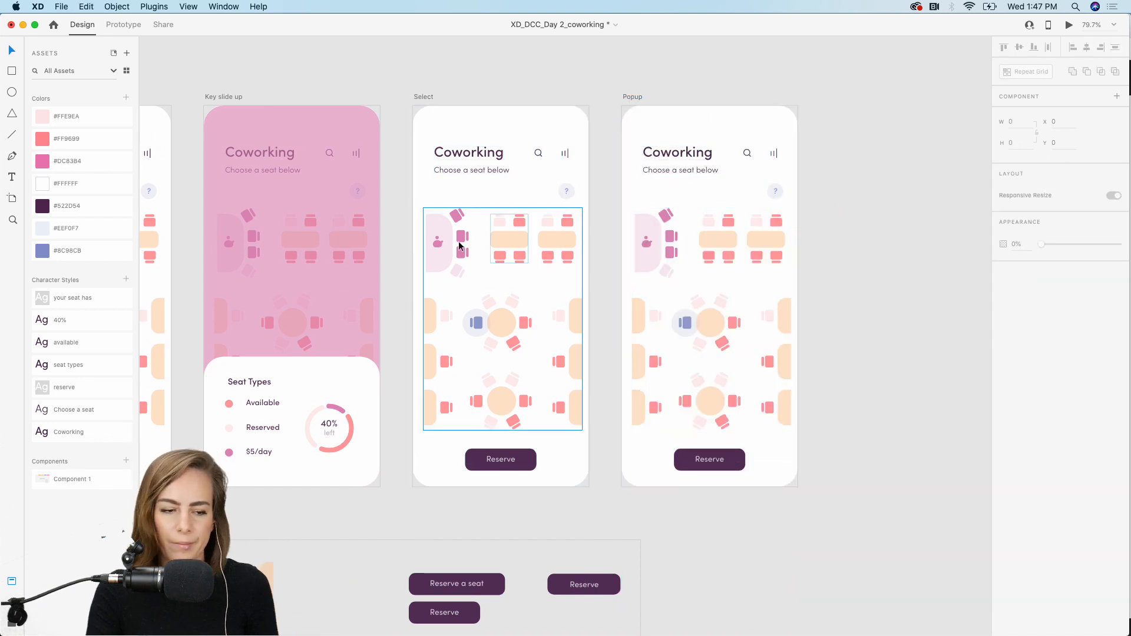
- Copy the pink overlay from the Key slide up screen and paste it over the Popup screen
left_click(338, 265)
key("super+c")
left_click(733, 211)
key("super+v")
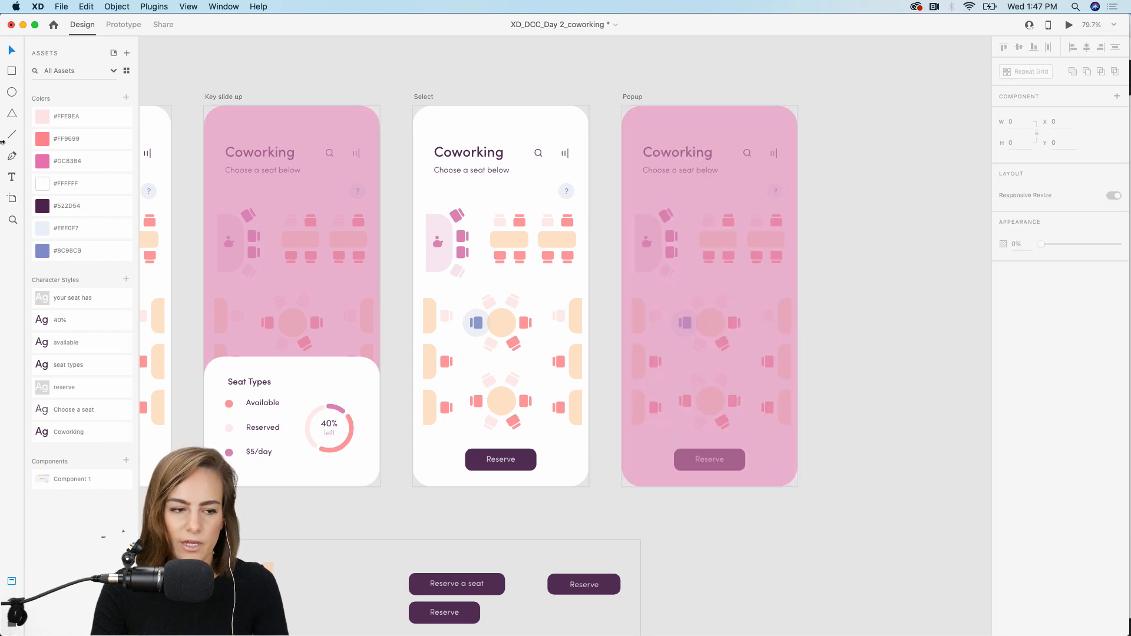
- Draw a borderless card about 309 by 343 on the Popup screen with corner radius about 39, filled with the Reserve button's dark purple
left_click_drag(642, 201, 782, 366)
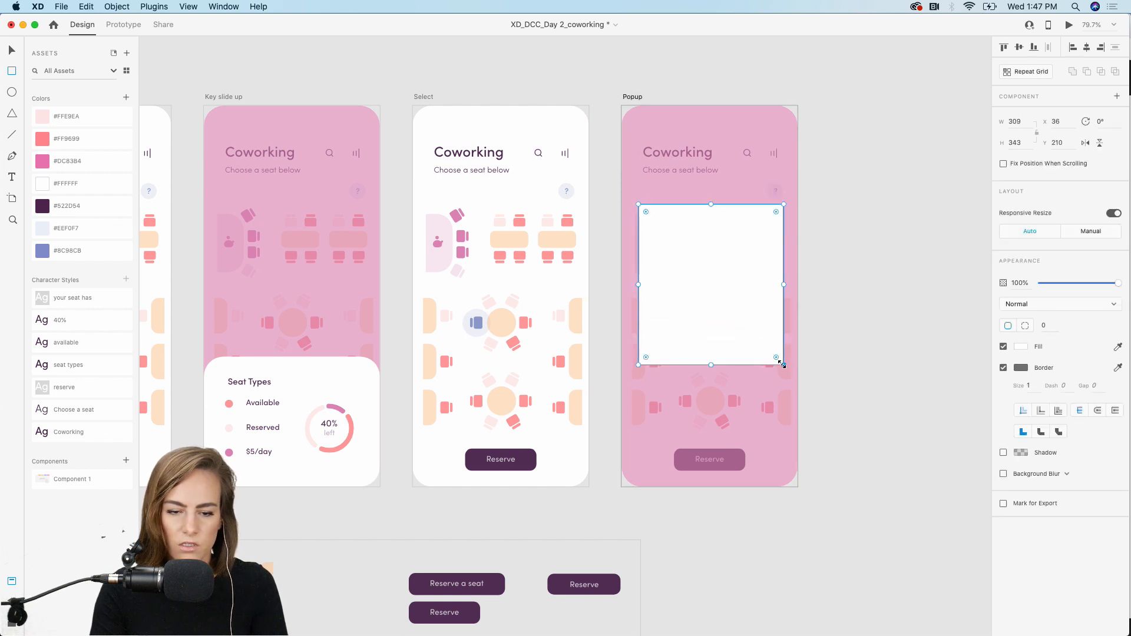
left_click_drag(775, 213, 766, 222)
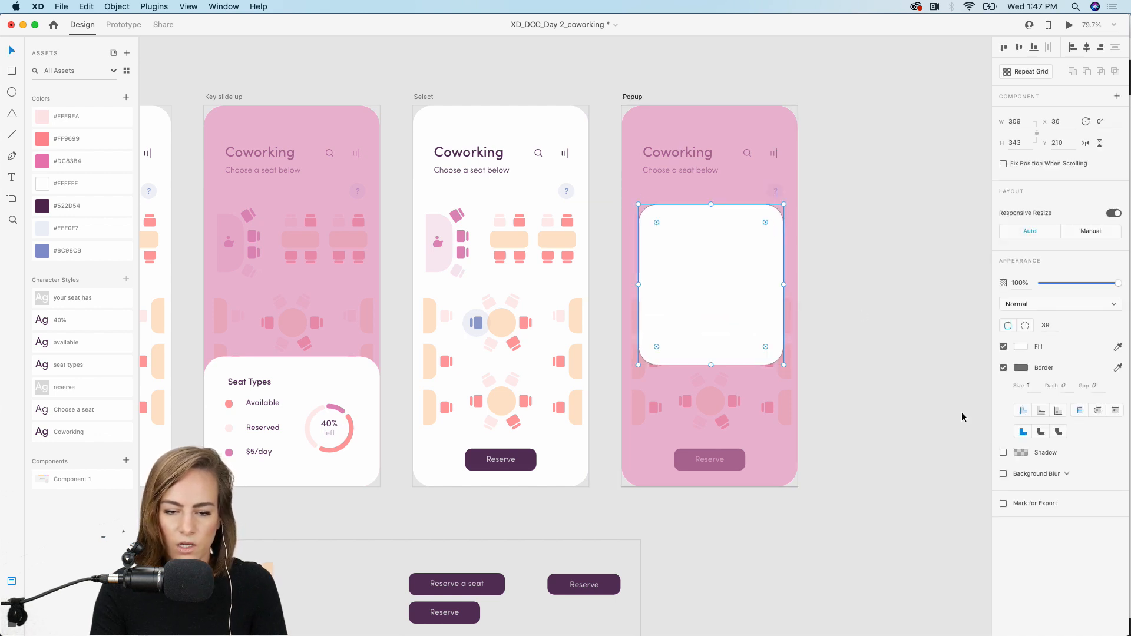
left_click(1005, 369)
left_click(1117, 346)
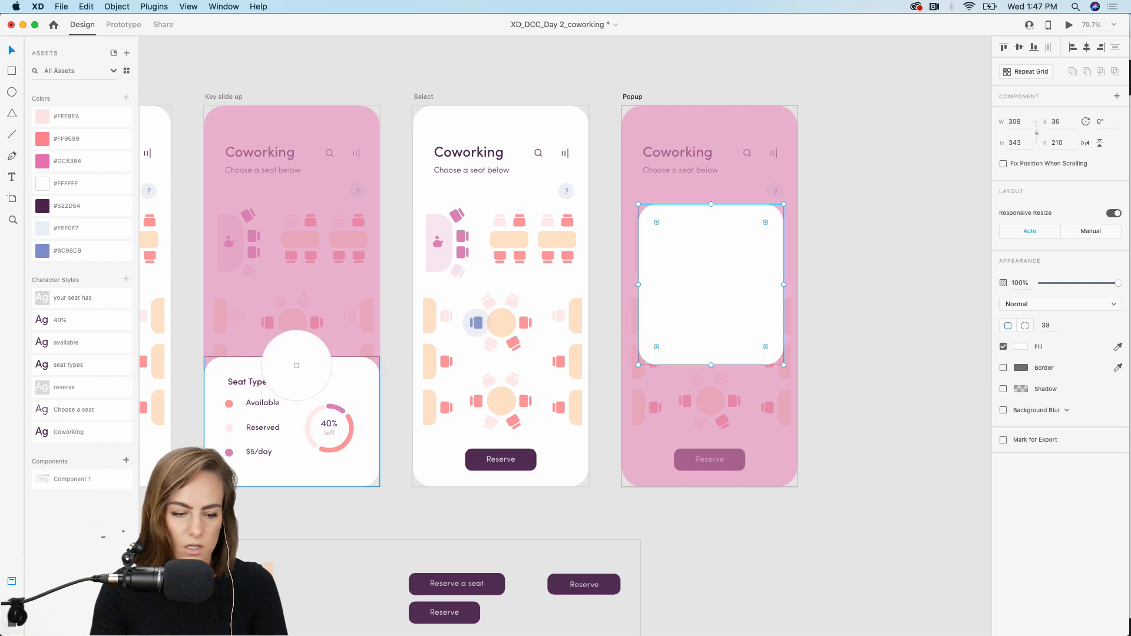
left_click(507, 460)
- Copy the Select screen's Reserve label onto the popup card's upper part and turn it into an area text box about 198 by 119
double_click(508, 460)
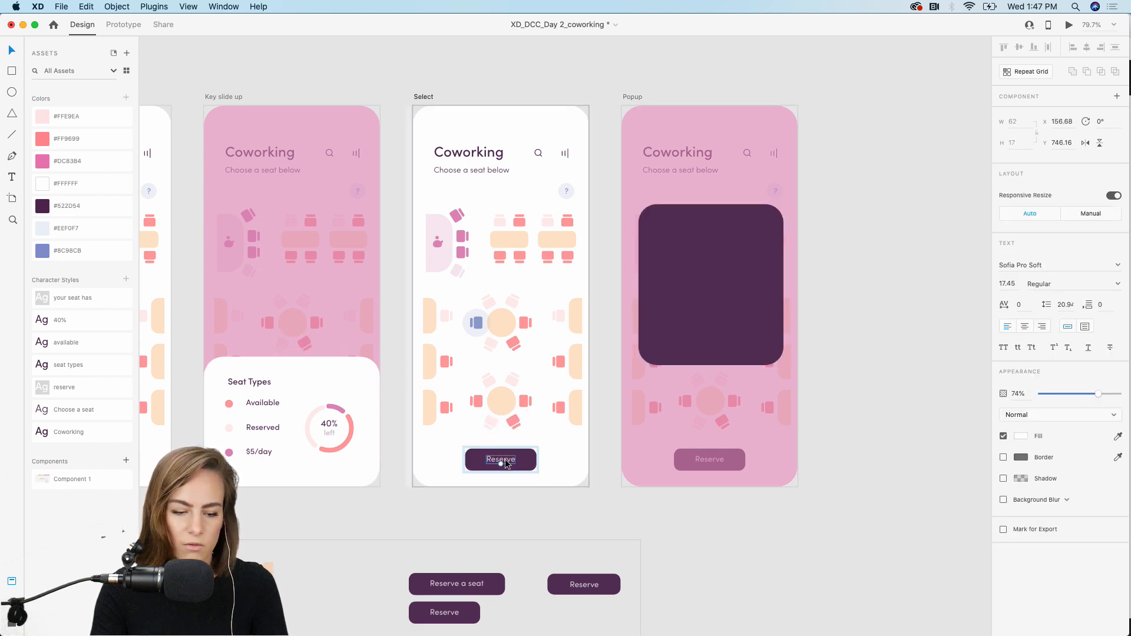
key("super+c")
left_click(865, 281)
scroll(699, 268, "up", 5)
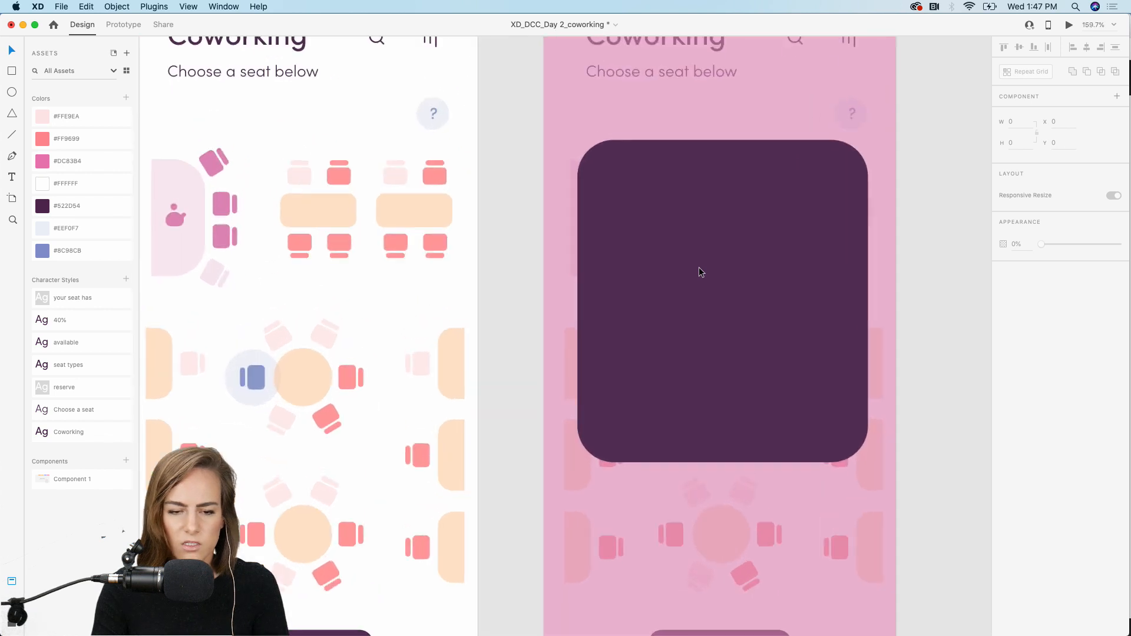
key("super+v")
left_click_drag(711, 341, 658, 212)
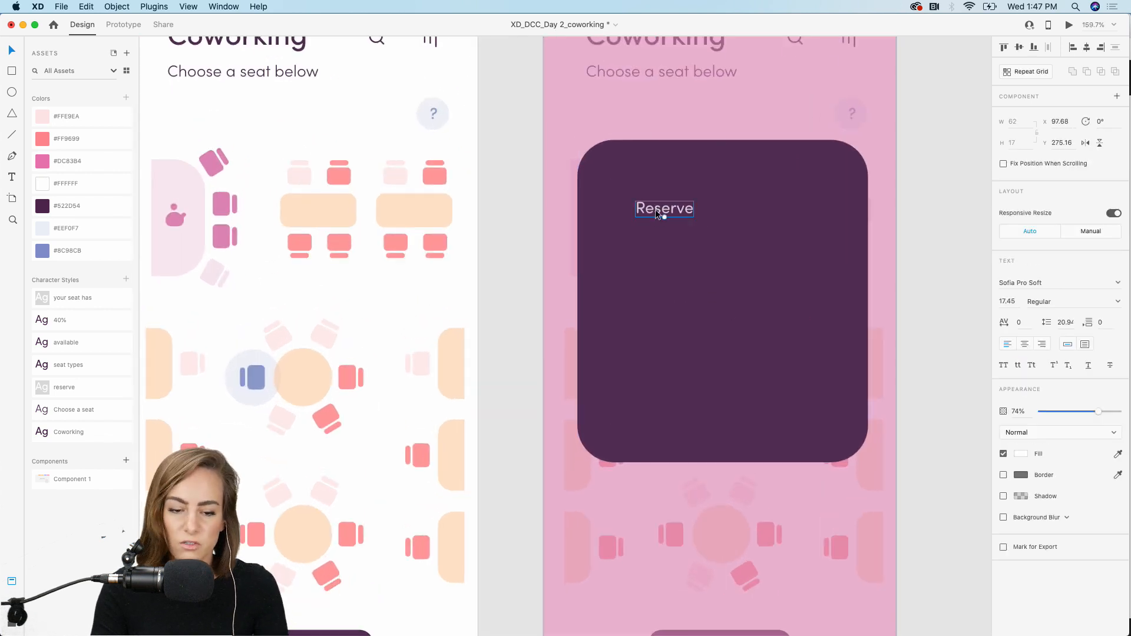
left_click(1084, 346)
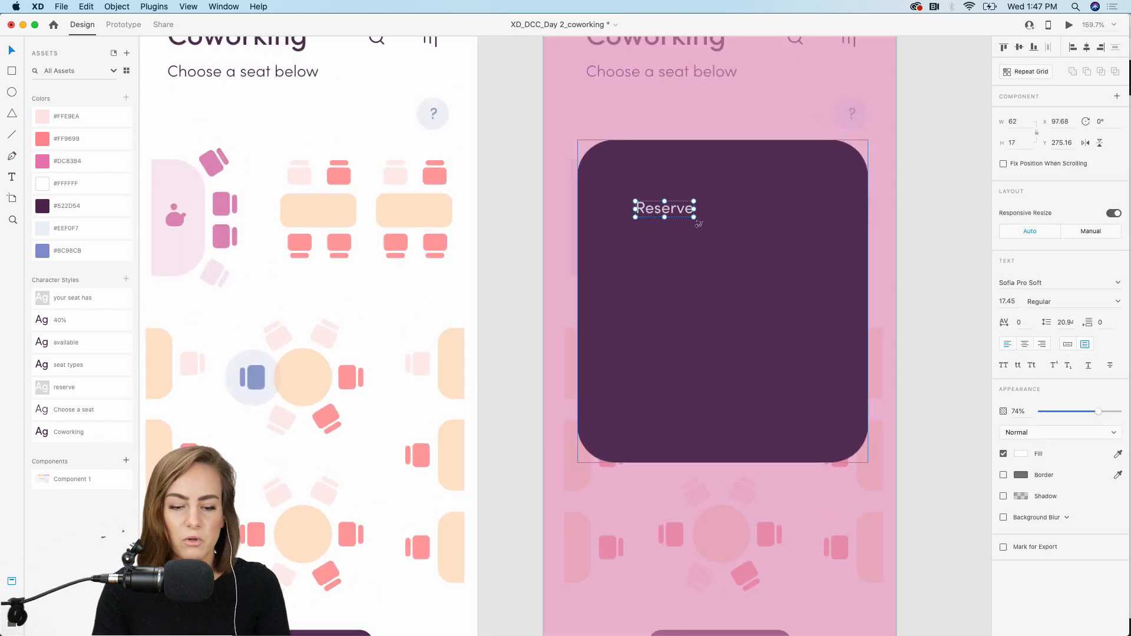
left_click_drag(694, 217, 822, 312)
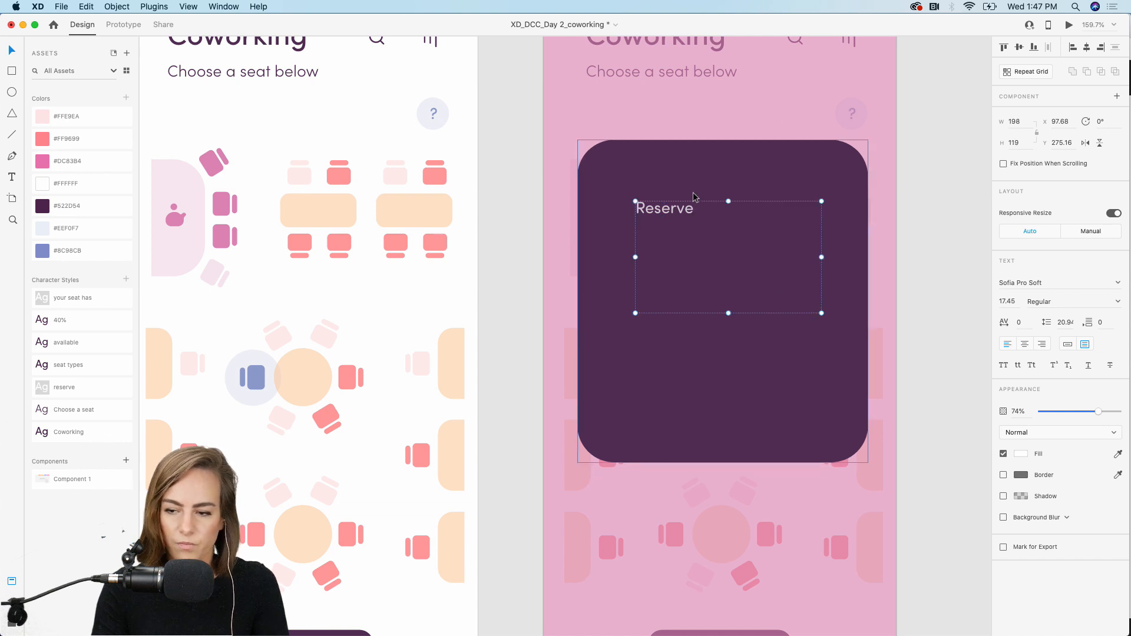
- Change the popup card's text to "Your seat has been reserved. See you soon!" and center-align it
double_click(662, 208)
type("Your")
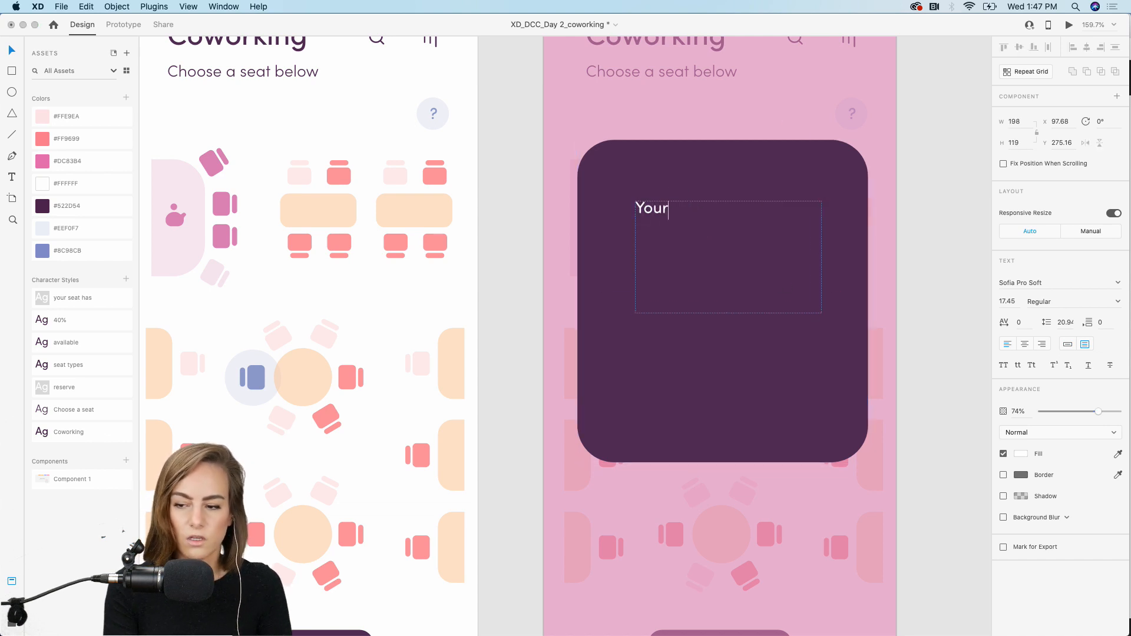
type(" seat has been reserved")
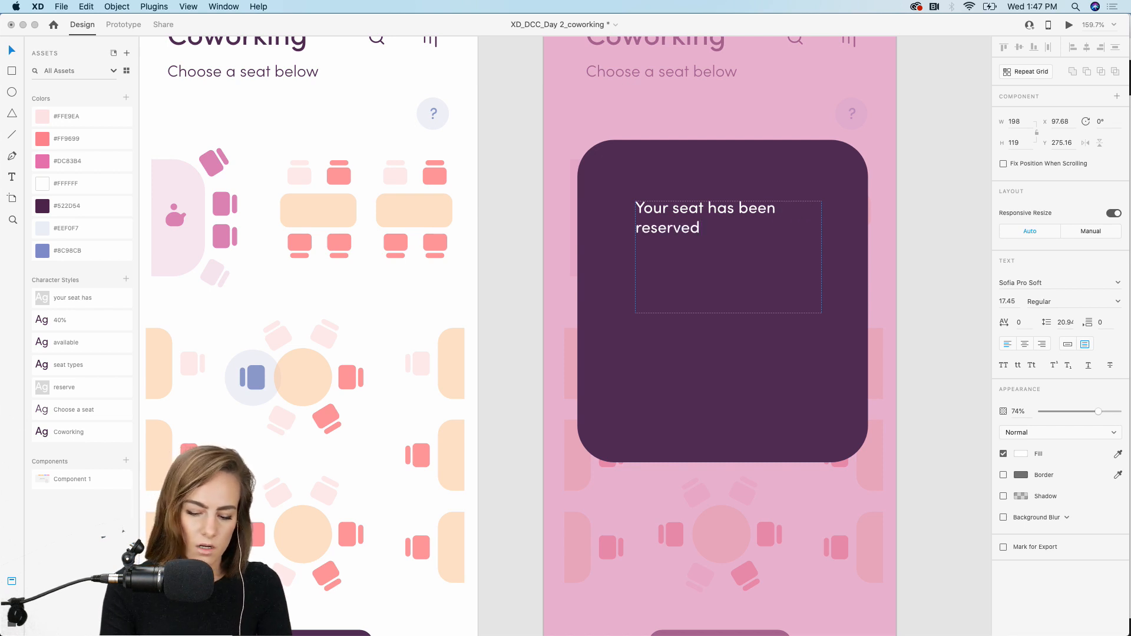
type(". See you soon")
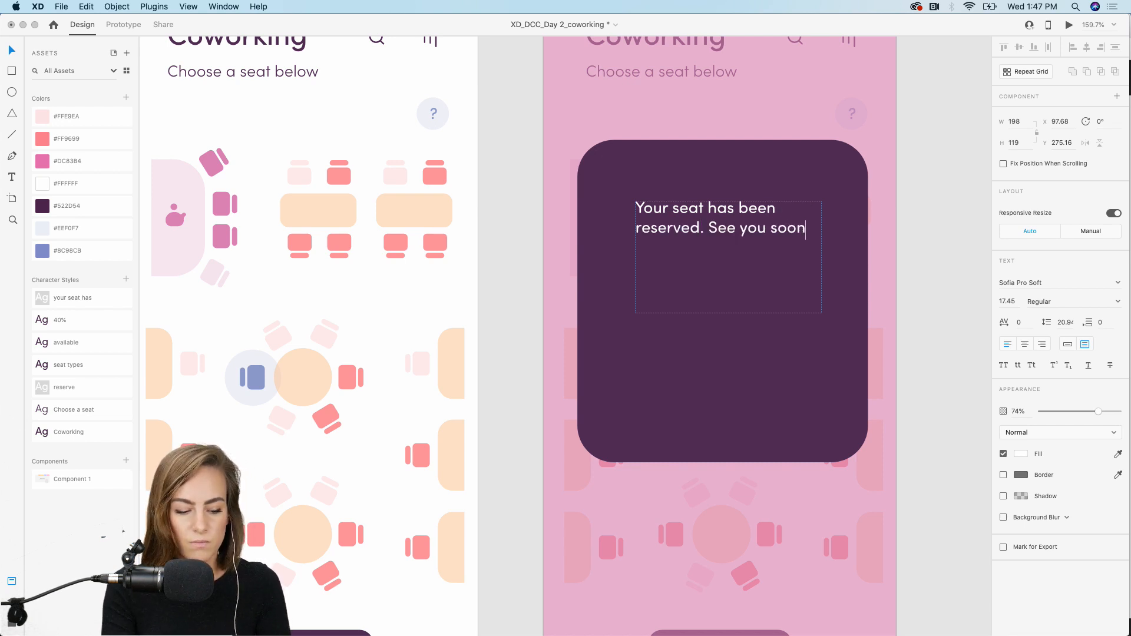
type("!")
key("Escape")
left_click(1025, 345)
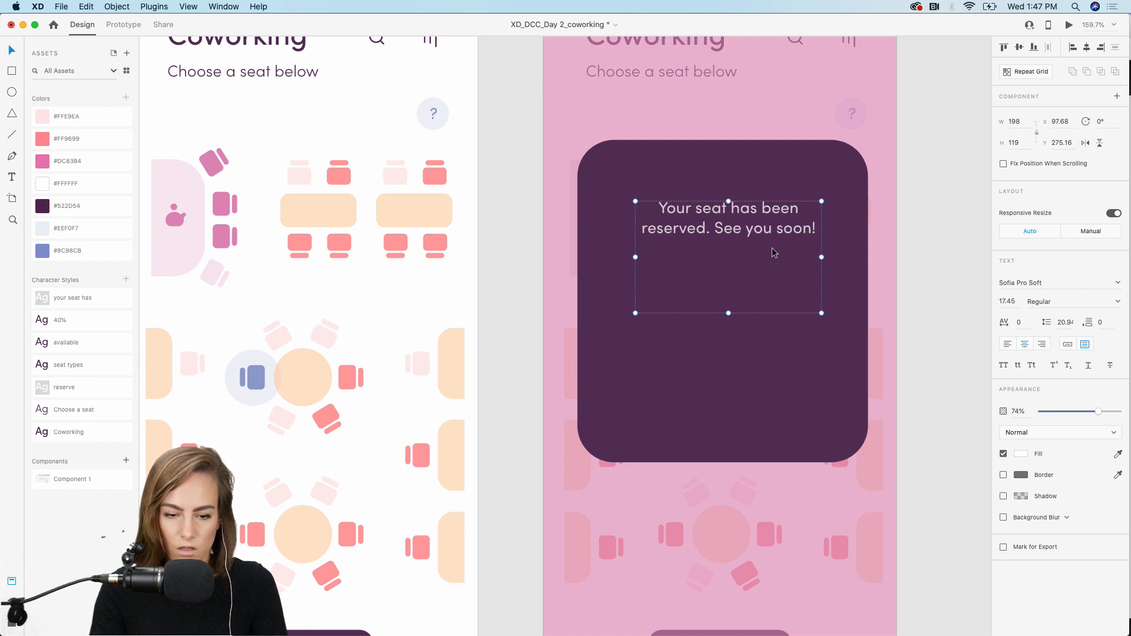
- Set the popup message to 100% opacity and size 19.45, and widen its text box to about 225, centered on the card
left_click_drag(752, 232, 744, 232)
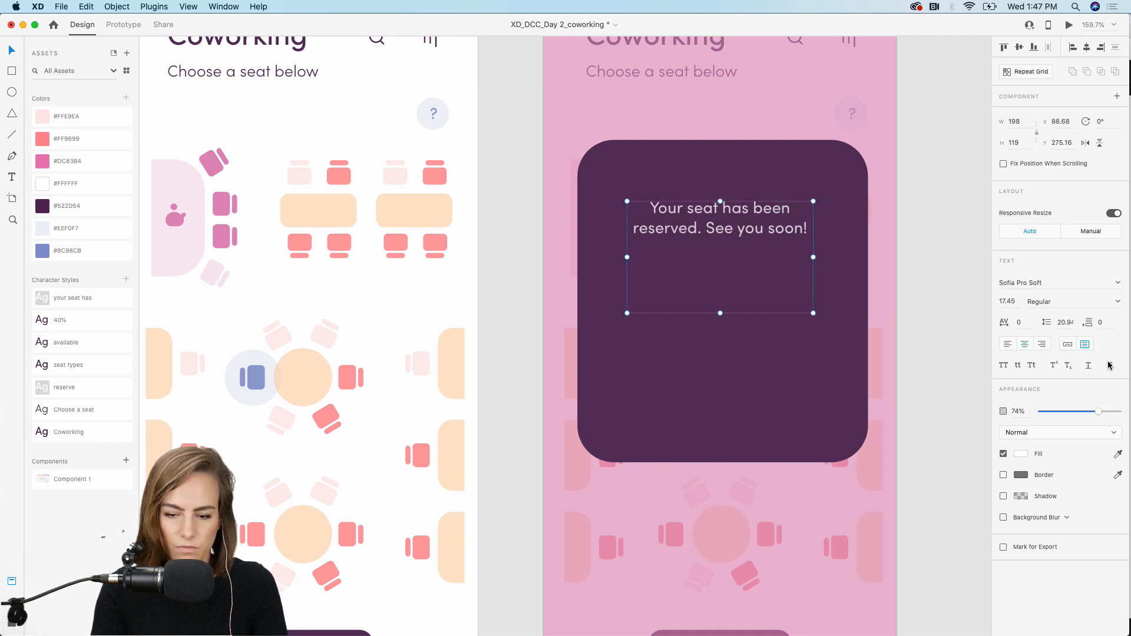
left_click_drag(1100, 412, 1119, 411)
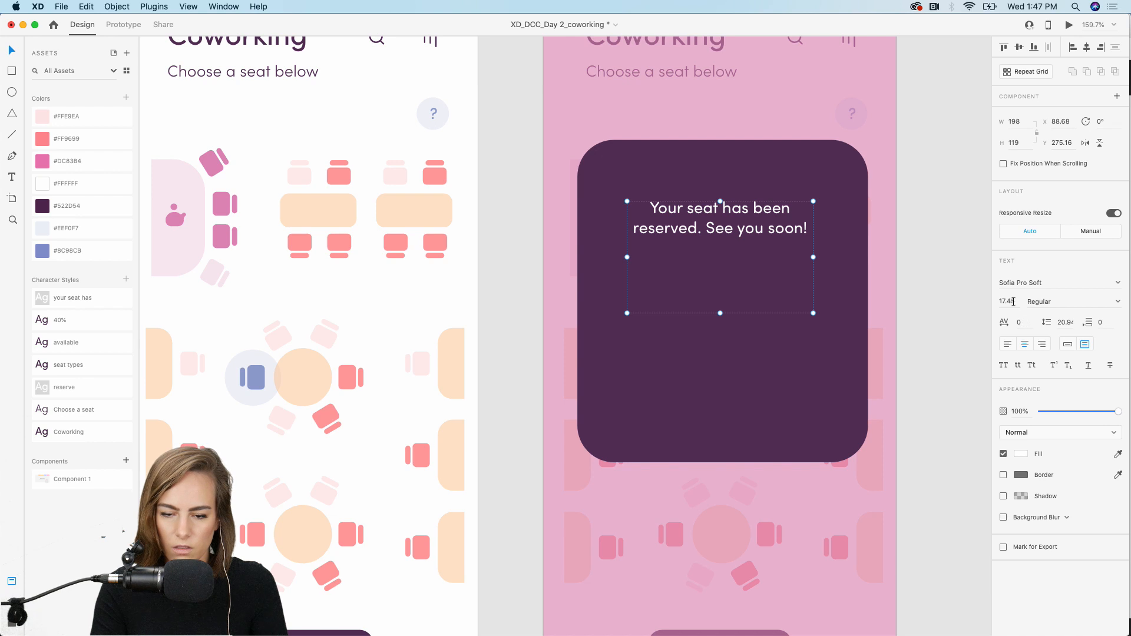
key("Up")
key("Up")
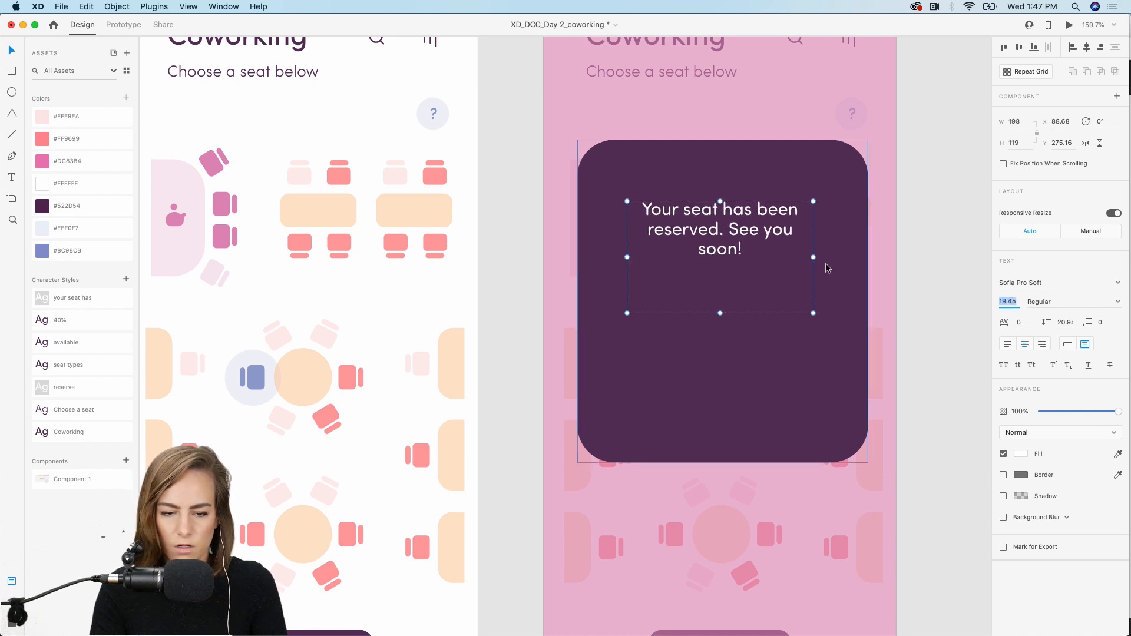
left_click_drag(627, 257, 601, 257)
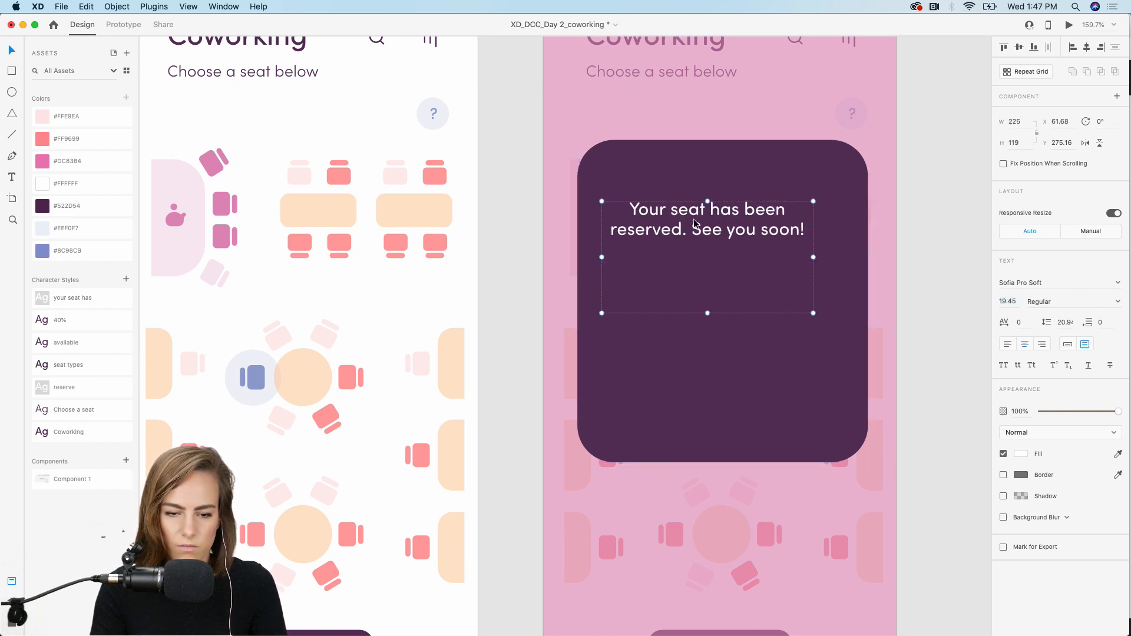
left_click_drag(696, 231, 706, 231)
- Copy the clapping-hands emoji and the close icon from the Assets artboard and paste them onto the Popup artboard
scroll(707, 231, "down", 8)
scroll(706, 230, "down", 5)
scroll(706, 229, "left", 3)
scroll(498, 277, "up", 5)
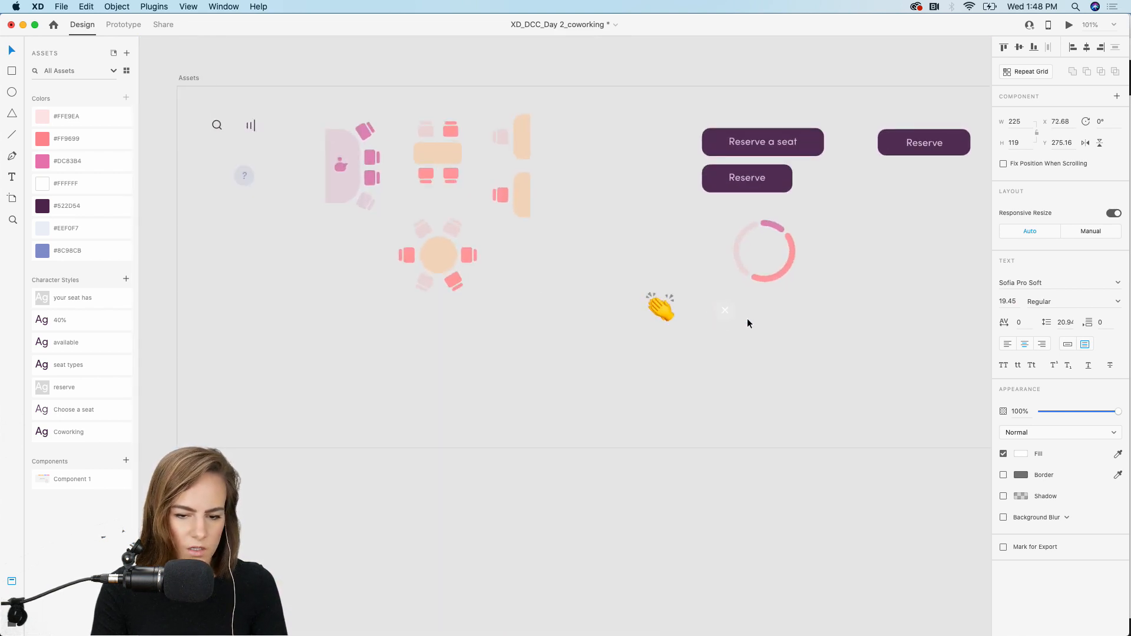
left_click(727, 316)
left_click(664, 314, "shift")
key("super+c")
scroll(663, 313, "up", 8)
scroll(663, 313, "right", 6)
left_click(711, 248)
scroll(711, 242, "up", 5)
scroll(713, 237, "up", 2)
key("super+v")
- Move the close icon to the card's upper-right corner and place the clapping emoji centered below the message
left_click(786, 316)
left_click_drag(745, 342, 801, 147)
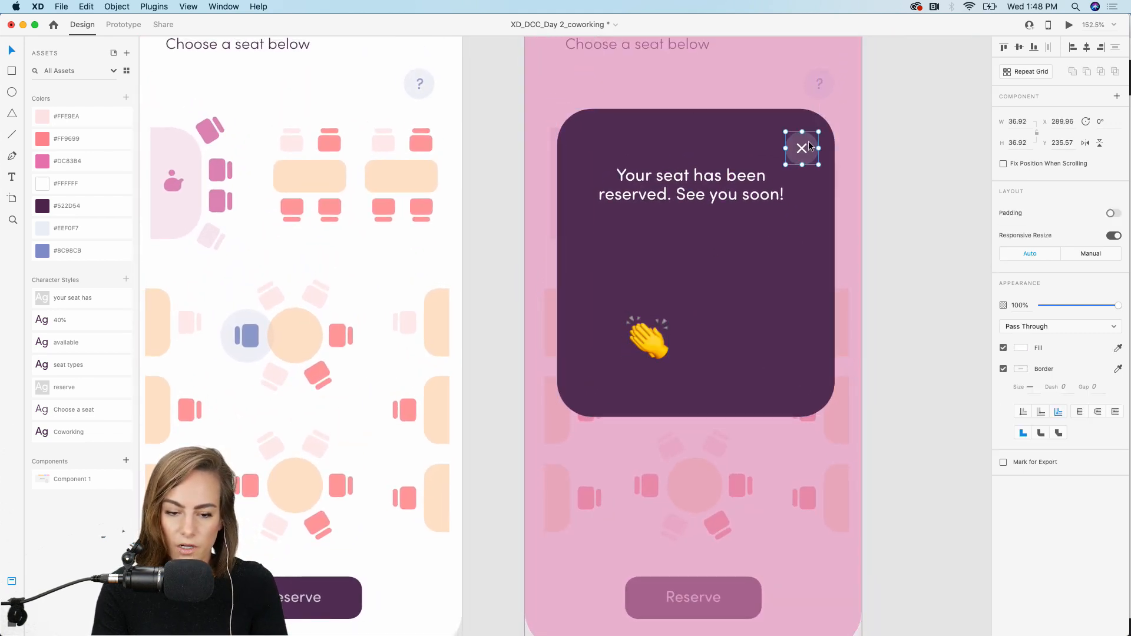
left_click_drag(664, 325, 713, 271)
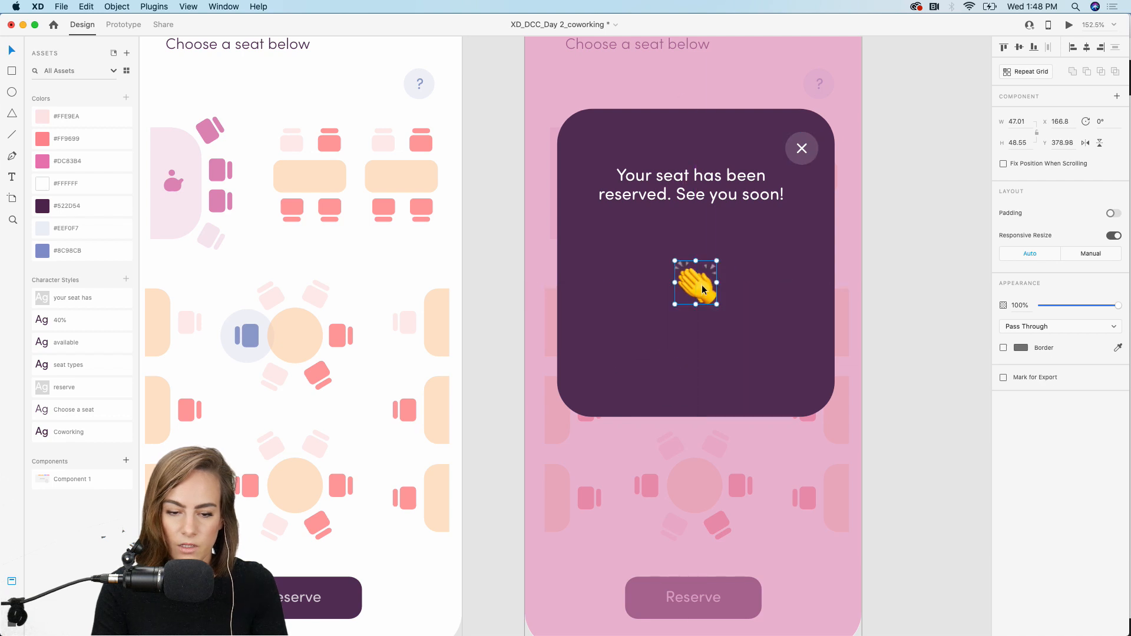
- Copy the Select screen's Reserve button onto the popup card below the emoji and select its background shape
scroll(884, 328, "down", 5)
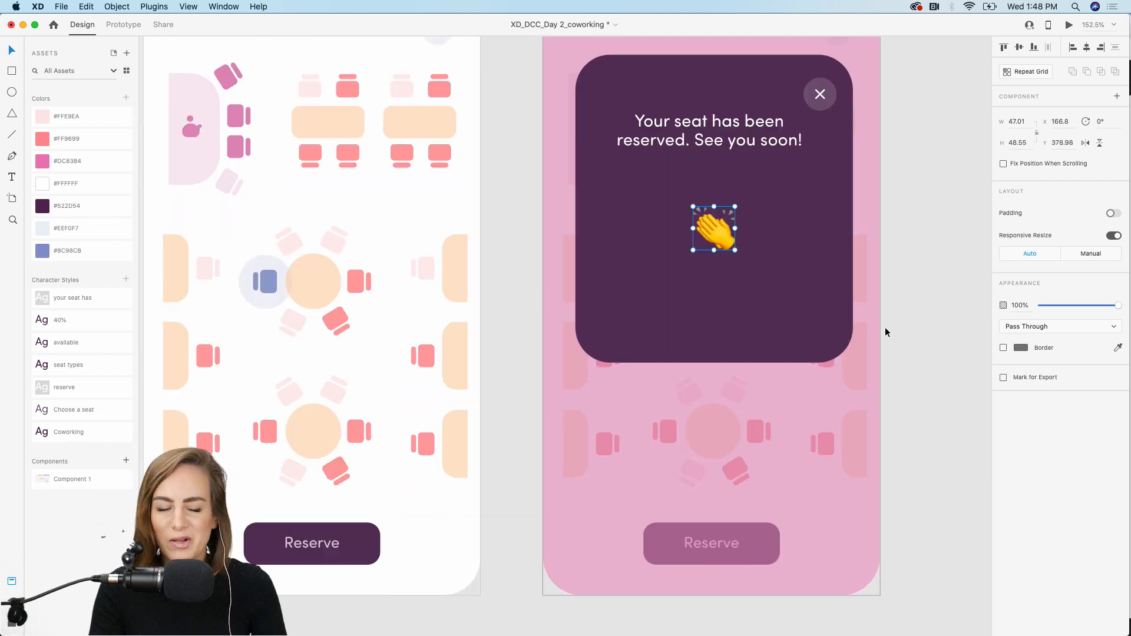
left_click(319, 443)
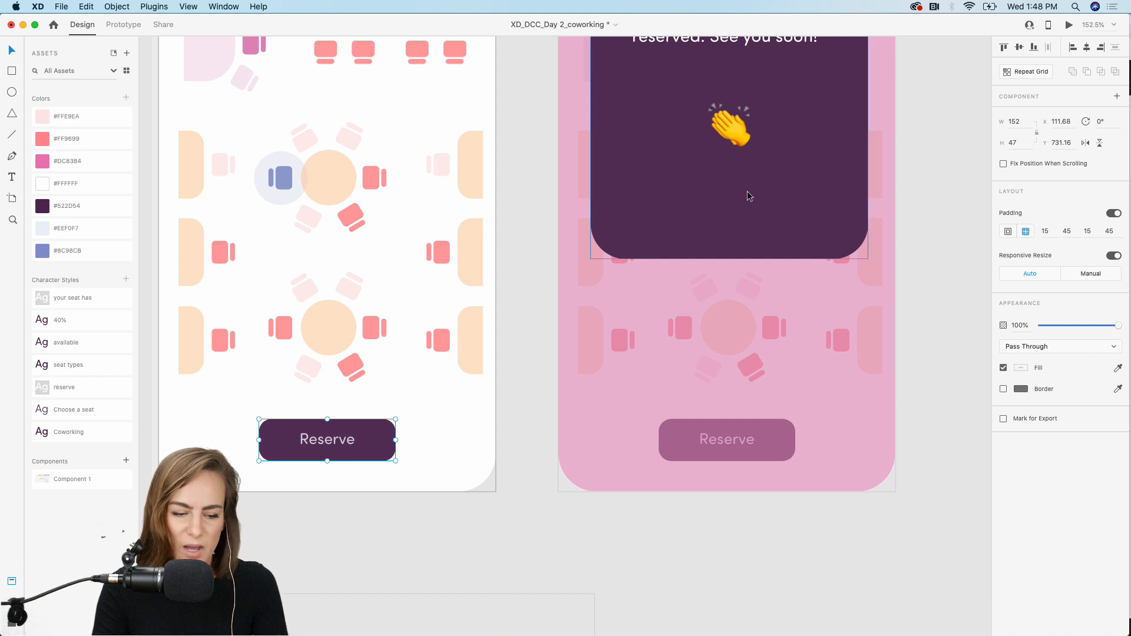
scroll(746, 195, "up", 3)
scroll(732, 283, "up", 4)
key("super+v")
key("super+x")
key("super+v")
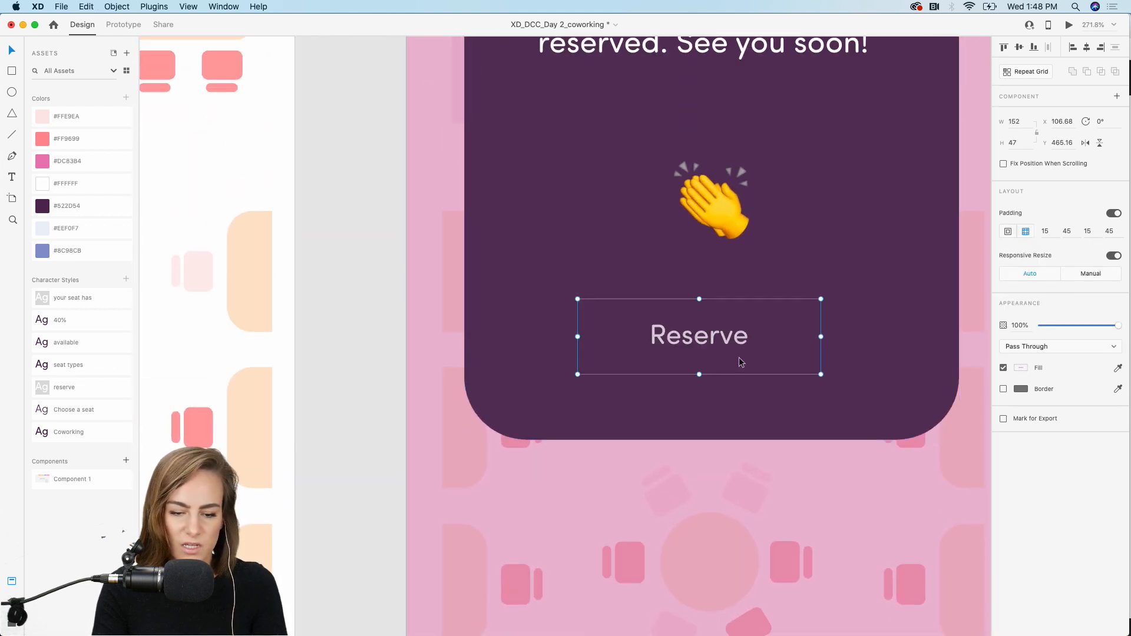
double_click(811, 343)
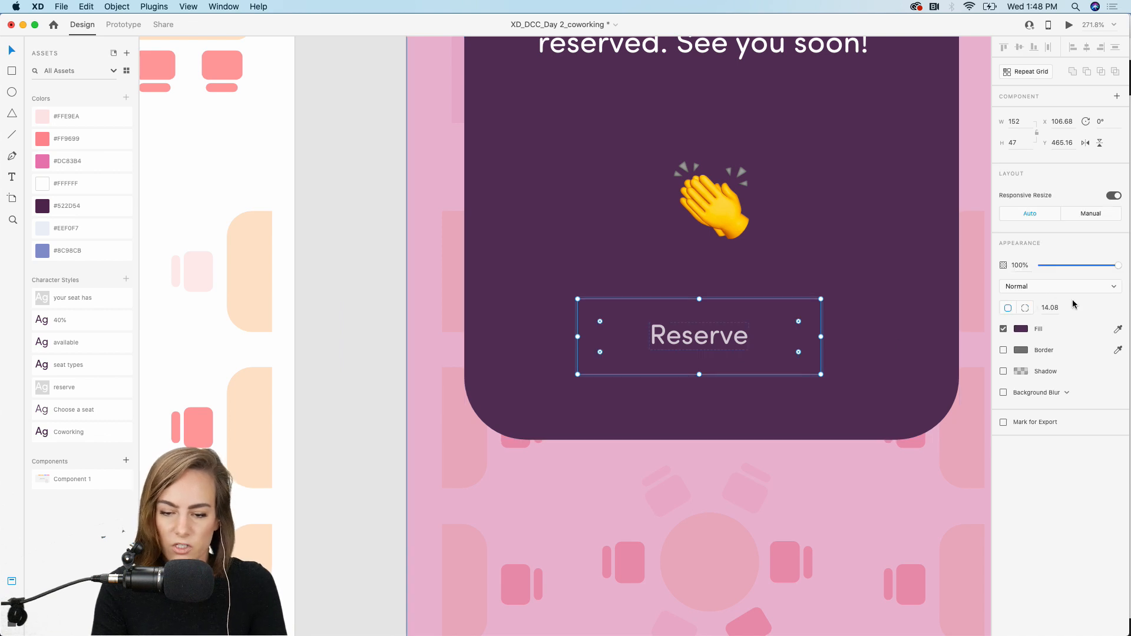
- Fill the popup button's background with #FFFFFF and sample the card's dark purple as the Reserve label's fill
left_click(65, 183)
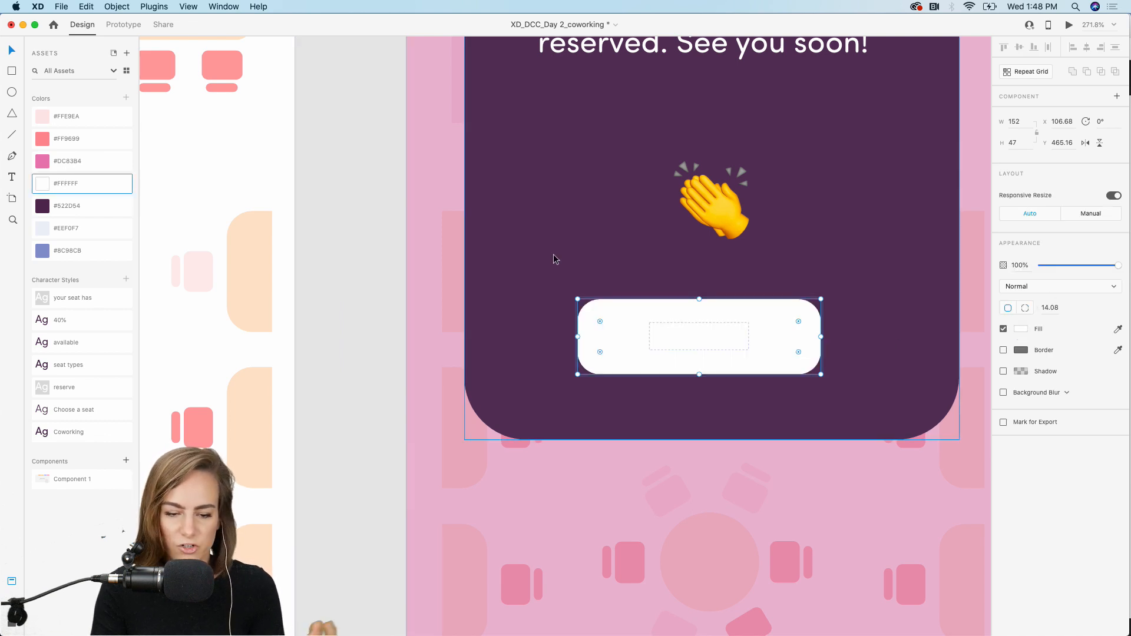
left_click(733, 337)
key("i")
left_click(901, 229)
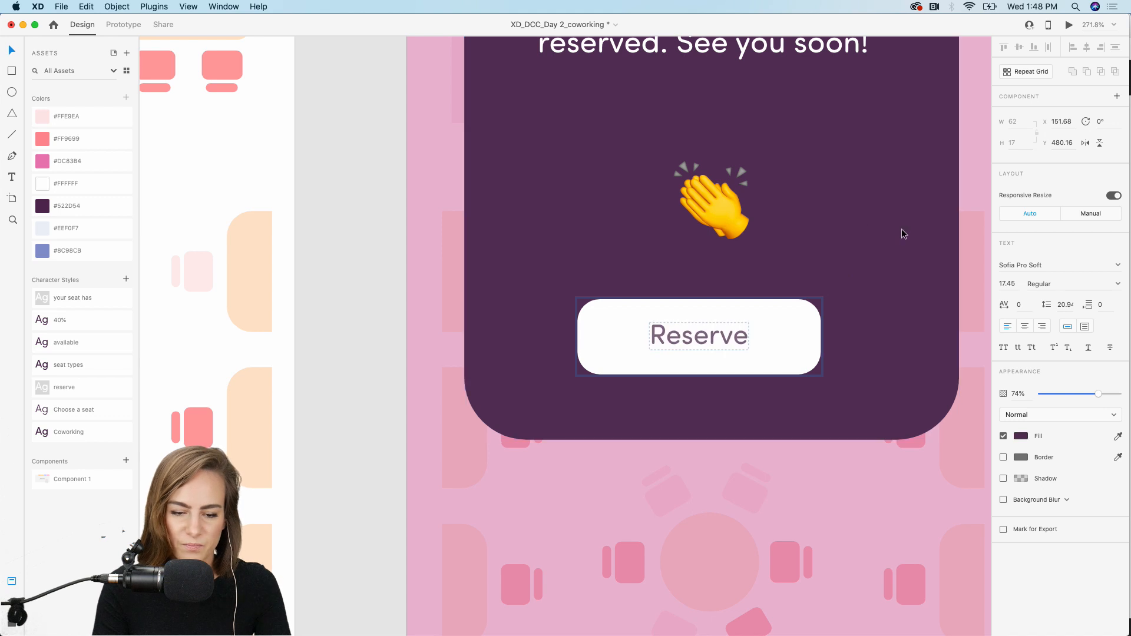
scroll(829, 291, "down", 5)
left_click(949, 332)
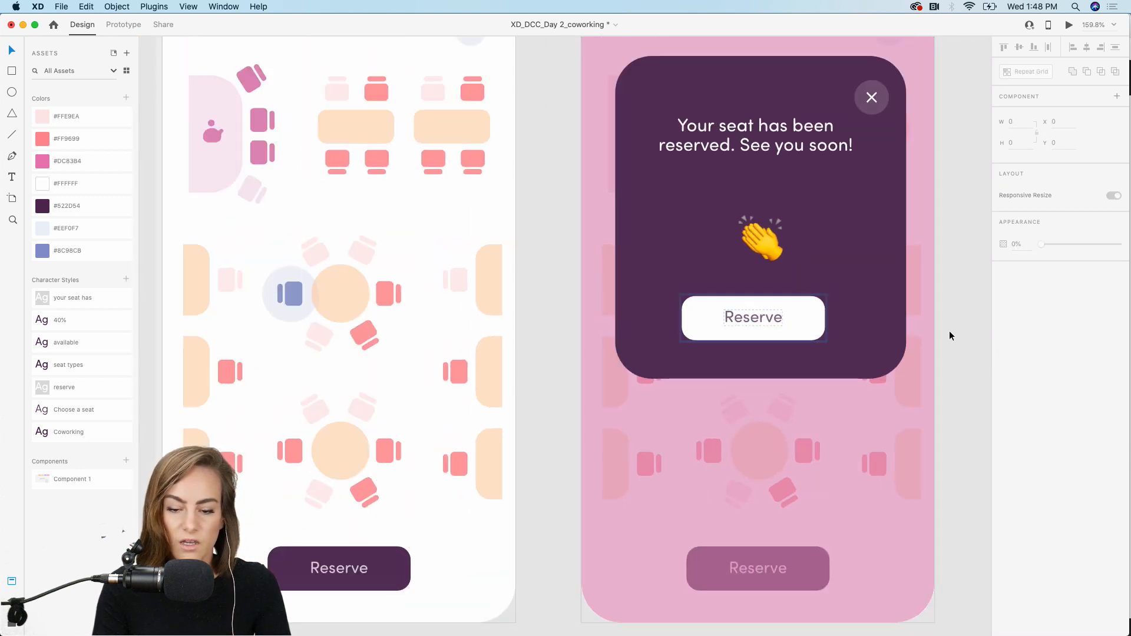
- Change the popup card button's label to "Done"
left_click(791, 324)
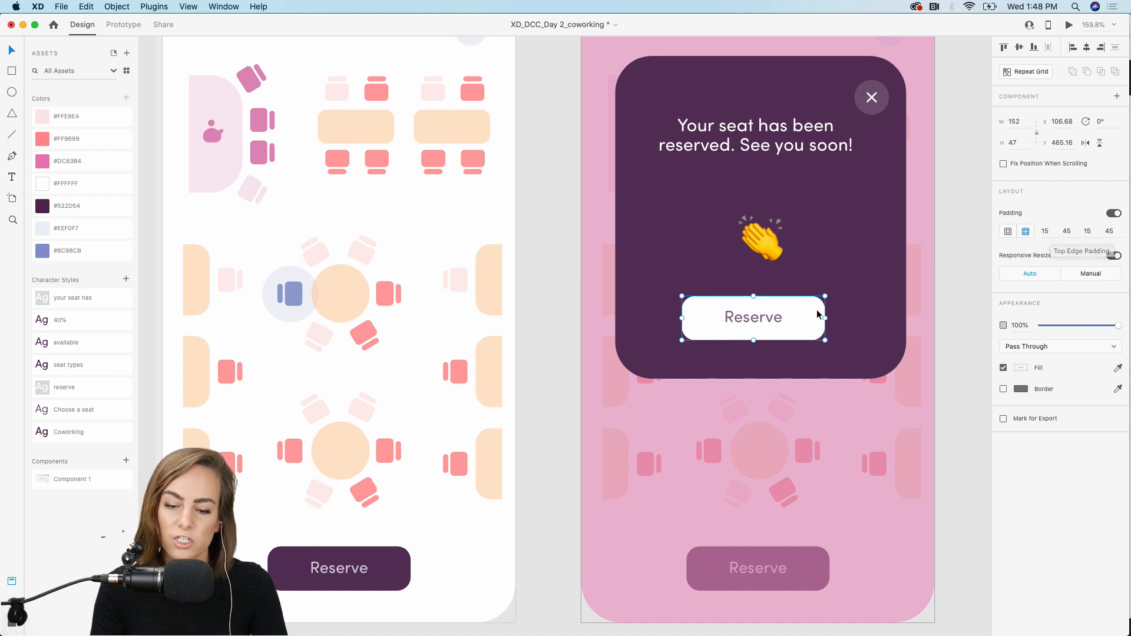
scroll(816, 315, "up", 5)
double_click(729, 330)
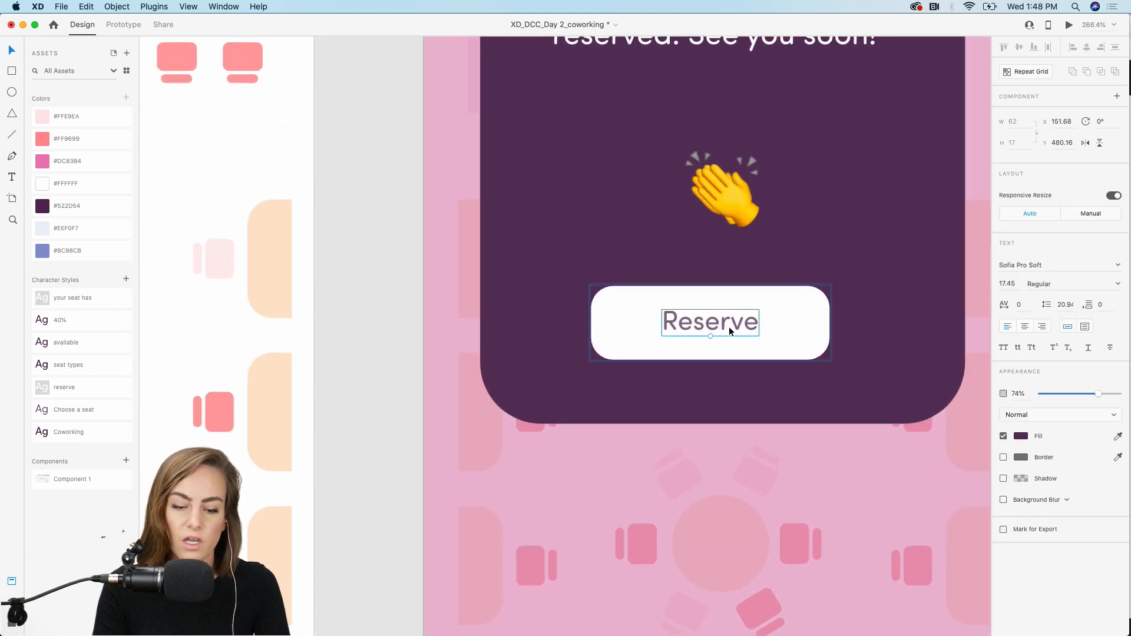
double_click(729, 326)
type("Ok")
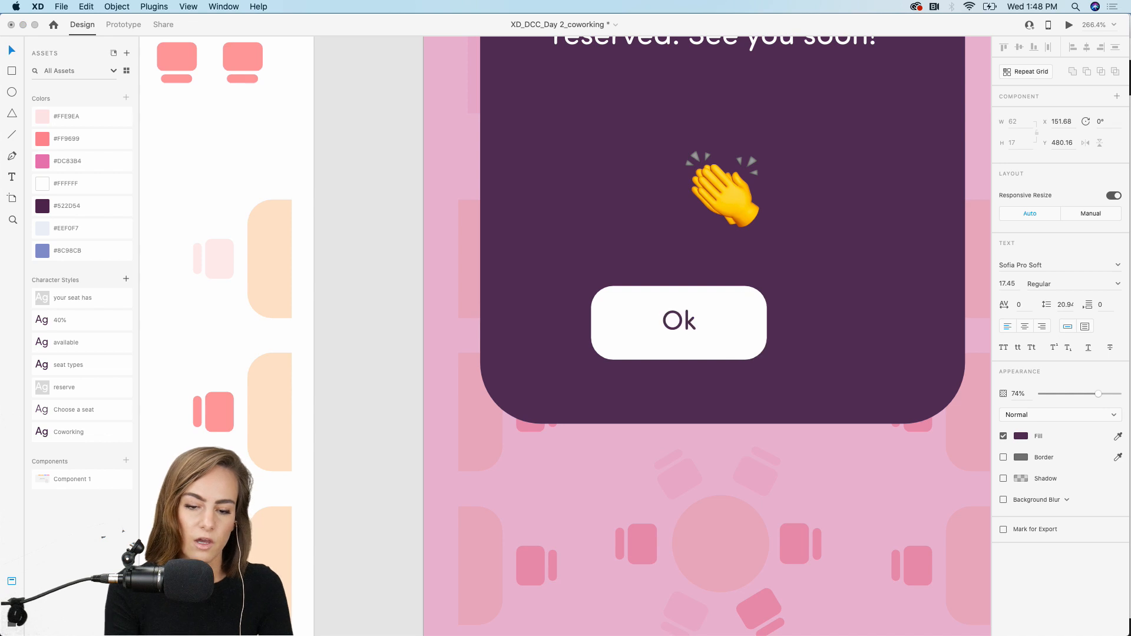
key("BackSpace")
key("BackSpace")
type("Din")
key("BackSpace")
key("BackSpace")
type("one")
key("Escape")
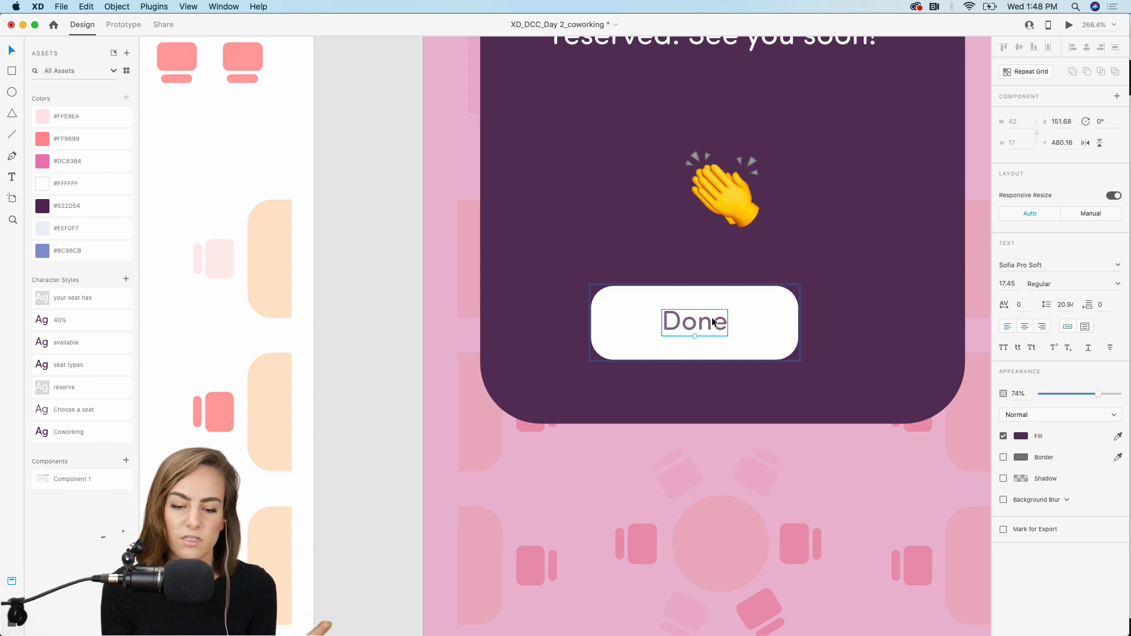
- Center the Done button horizontally on the popup card and move the clapping emoji slightly up
left_click(399, 315)
left_click_drag(685, 319, 716, 322)
scroll(714, 321, "down", 5)
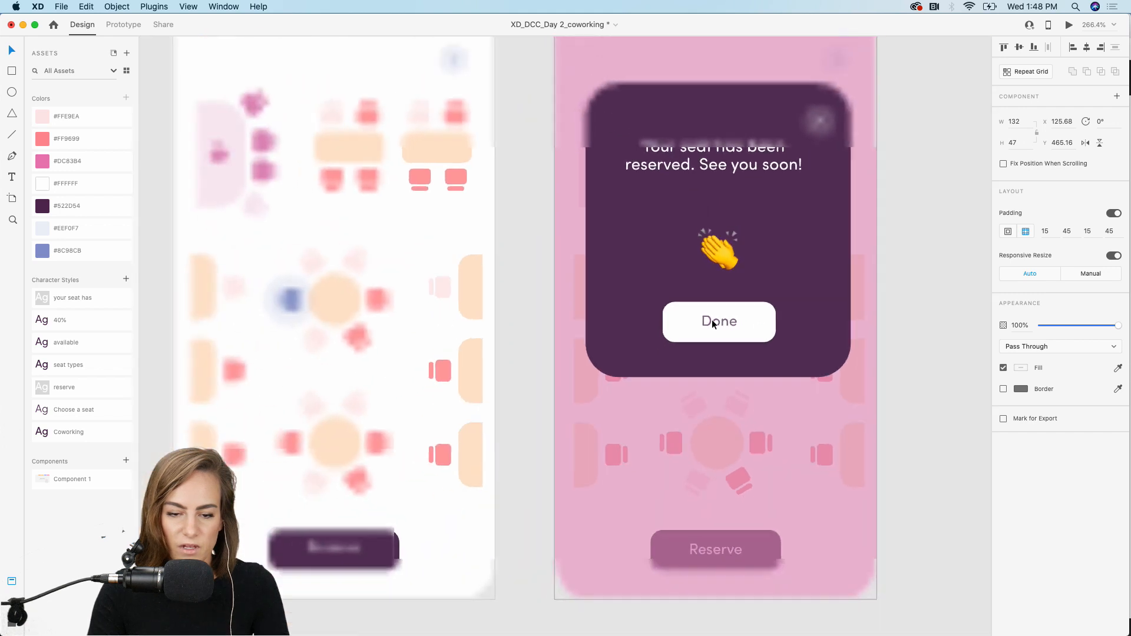
left_click_drag(725, 262, 725, 255)
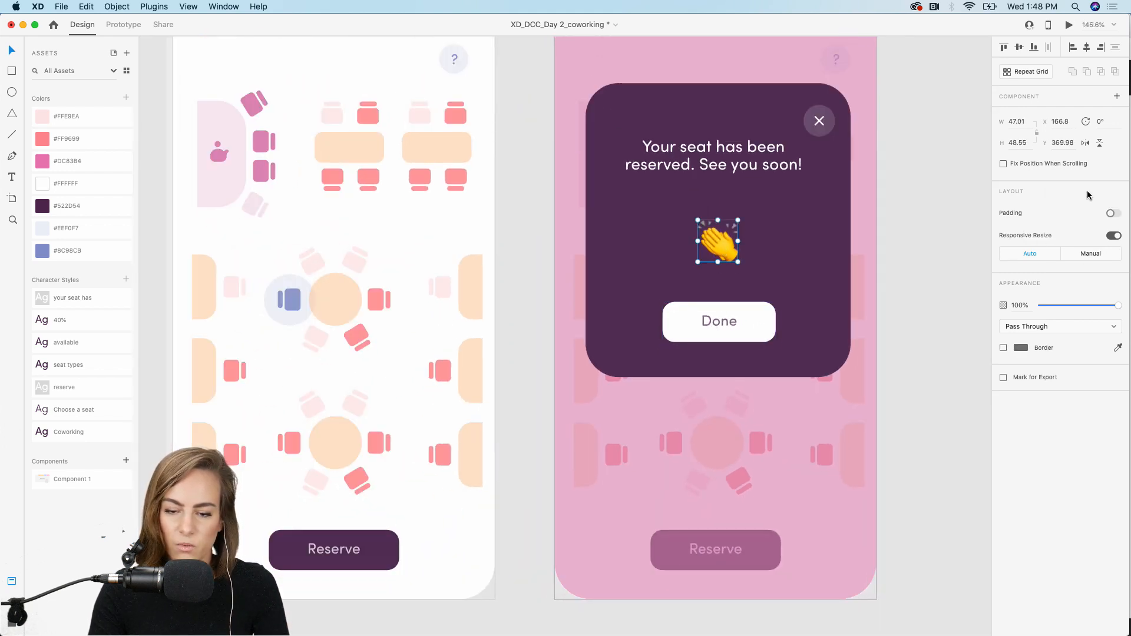
left_click(733, 329)
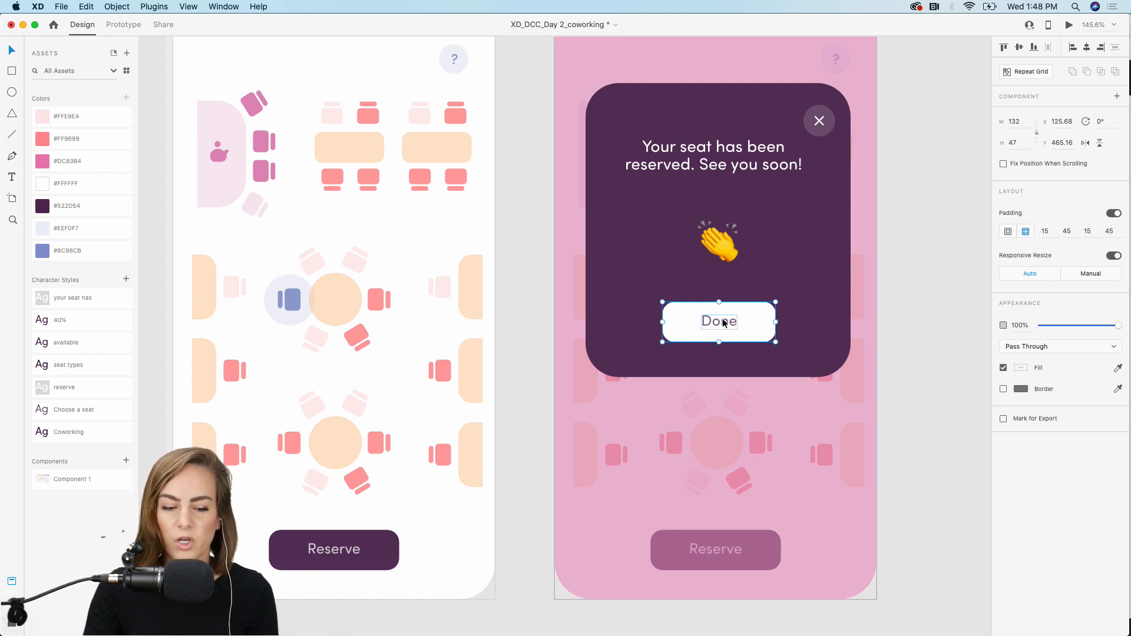
scroll(723, 322, "up", 5)
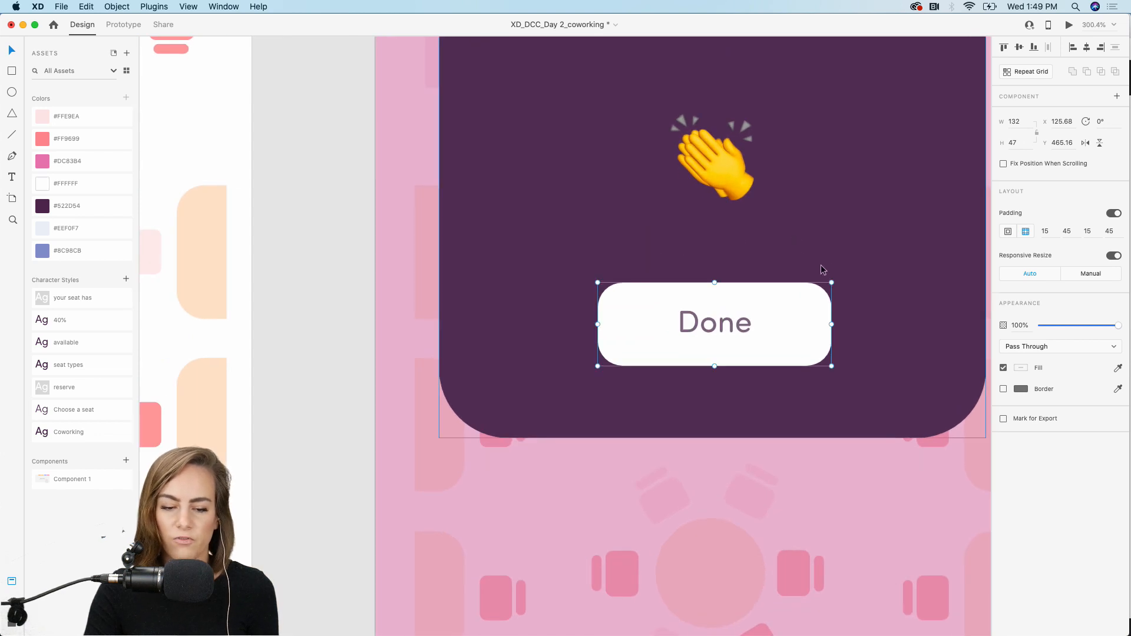
scroll(734, 372, "down", 5)
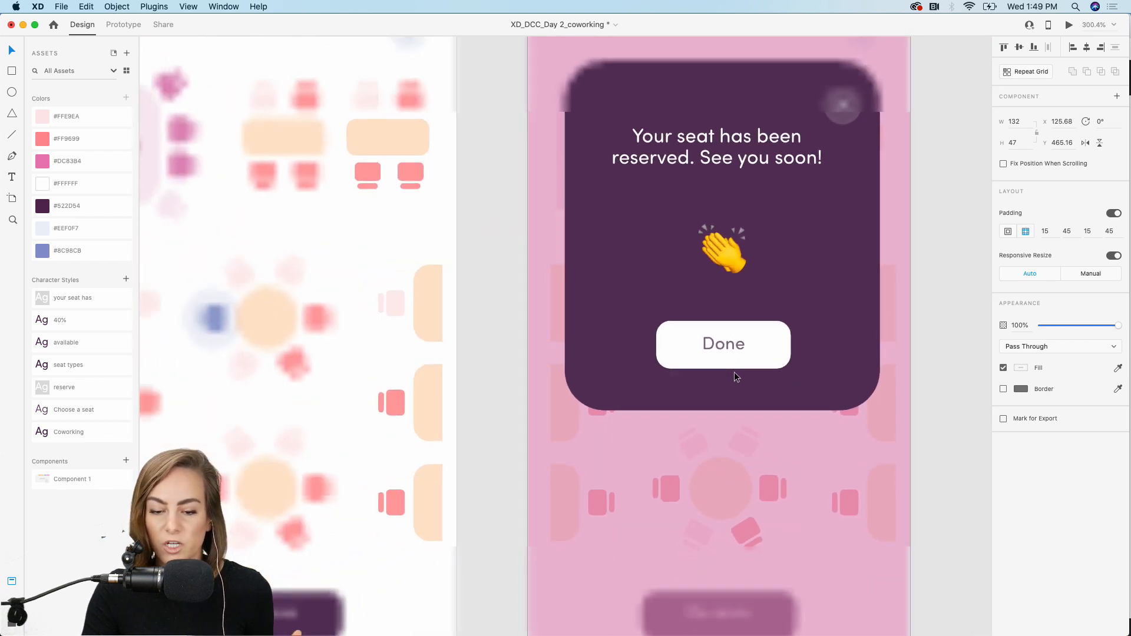
- Link the Select screen's Reserve button to the Popup screen with a Tap-triggered Dissolve transition, Ease Out, 0.3 s
scroll(734, 372, "down", 5)
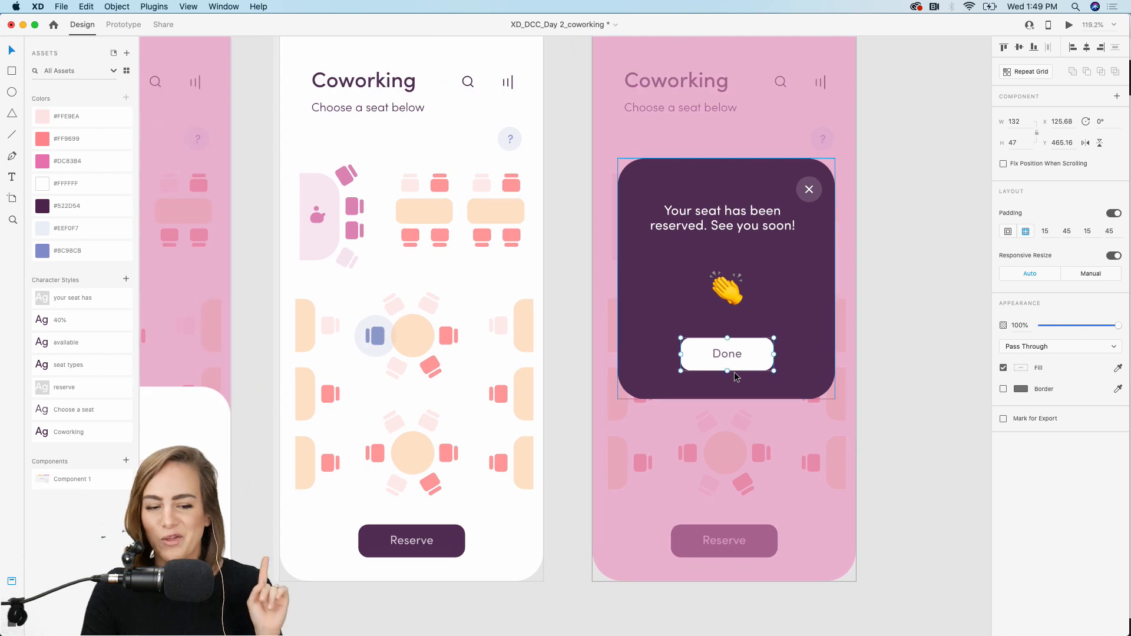
scroll(734, 379, "down", 3)
scroll(734, 379, "left", 2)
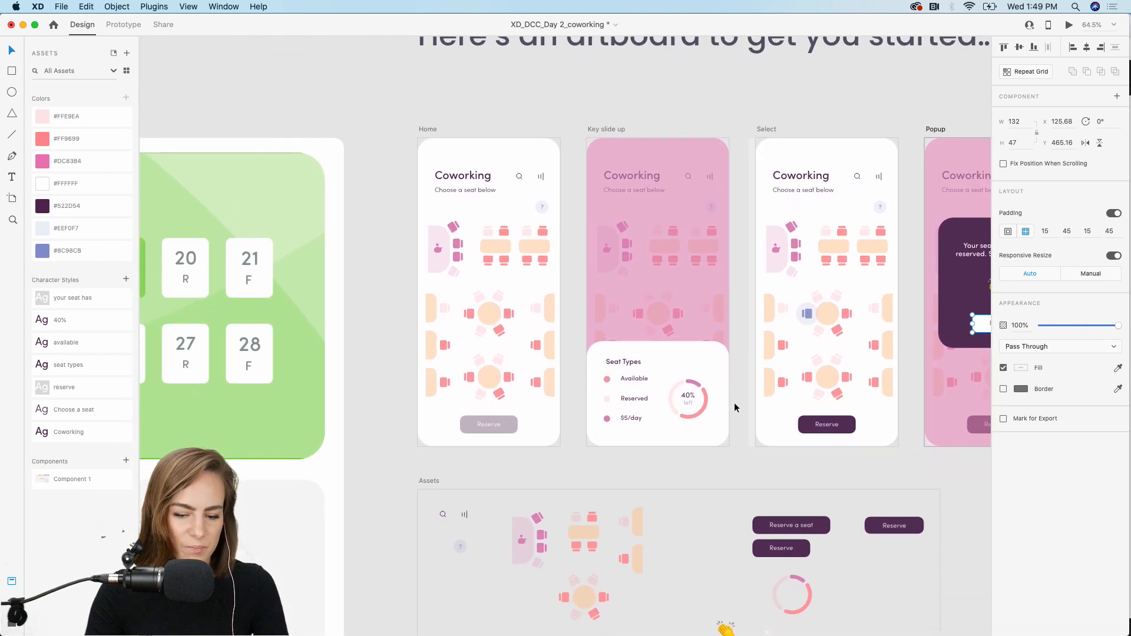
left_click(737, 454)
scroll(737, 454, "right", 2)
scroll(737, 457, "right", 2)
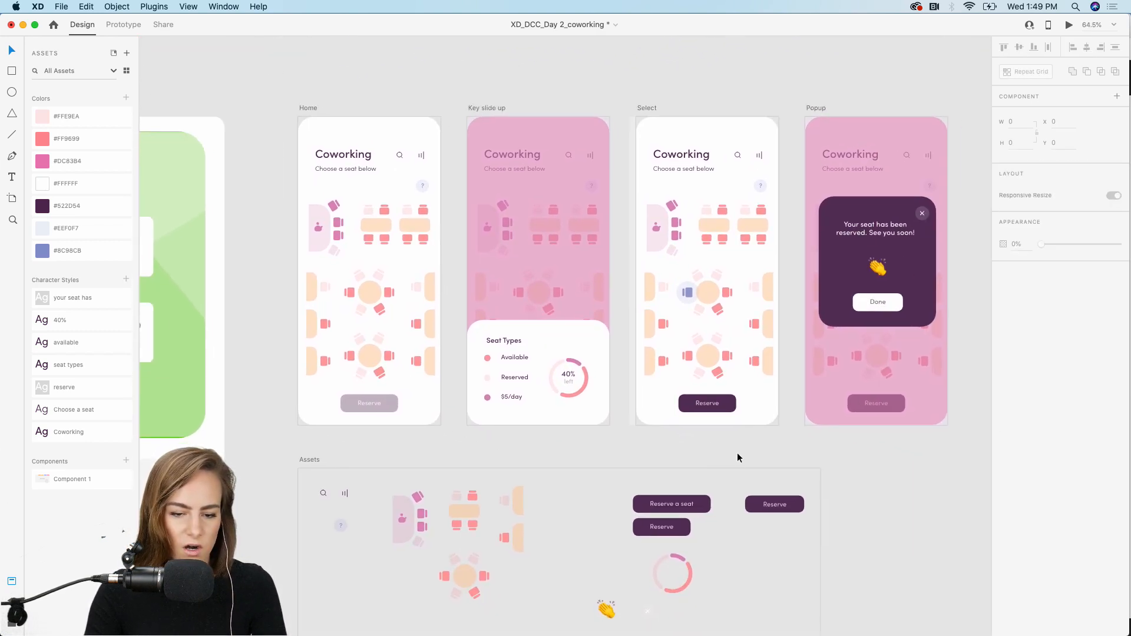
left_click(123, 25)
scroll(768, 214, "up", 3)
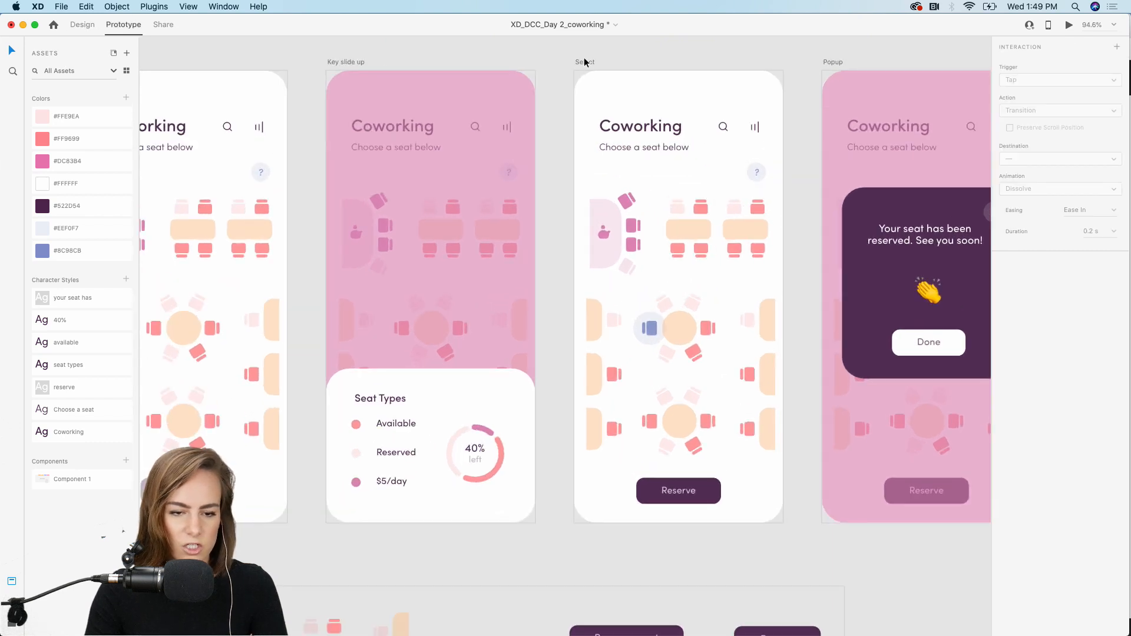
left_click(585, 61)
left_click(691, 492)
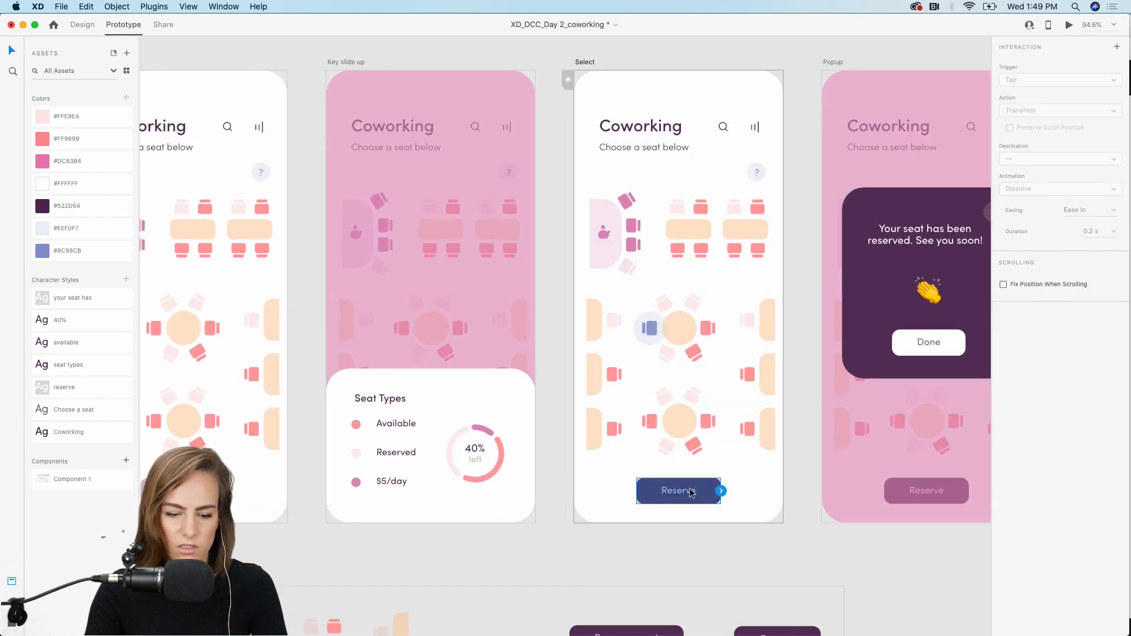
left_click_drag(744, 478, 836, 406)
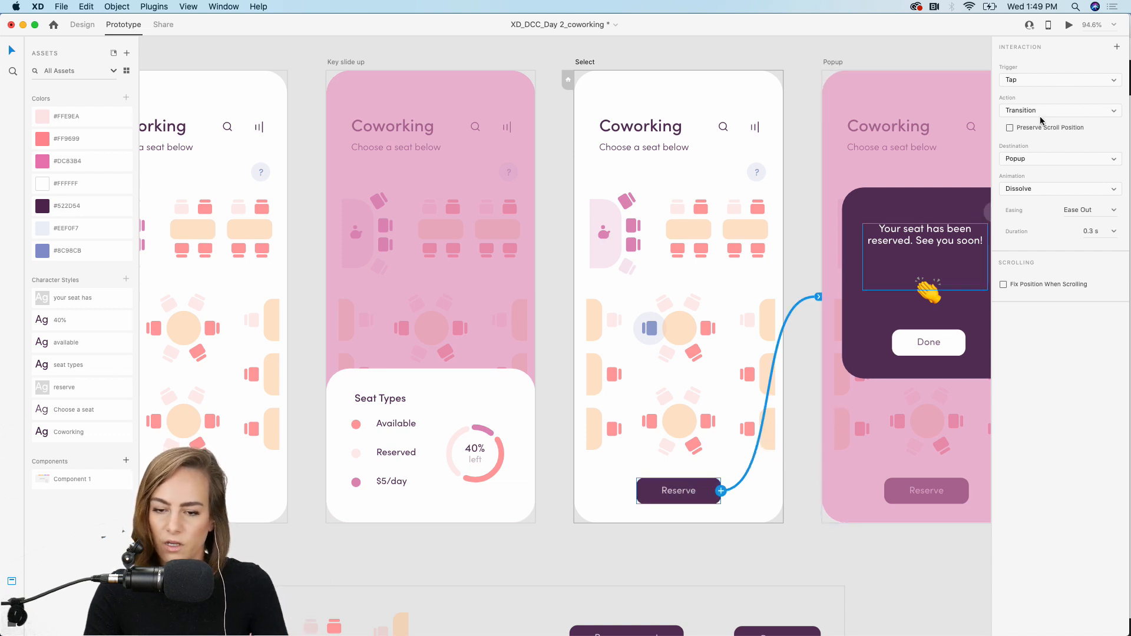
left_click(863, 49)
- Preview the prototype from the Home screen: open and dismiss the seat key, select a seat, reserve it, and close the preview
scroll(863, 50, "down", 5)
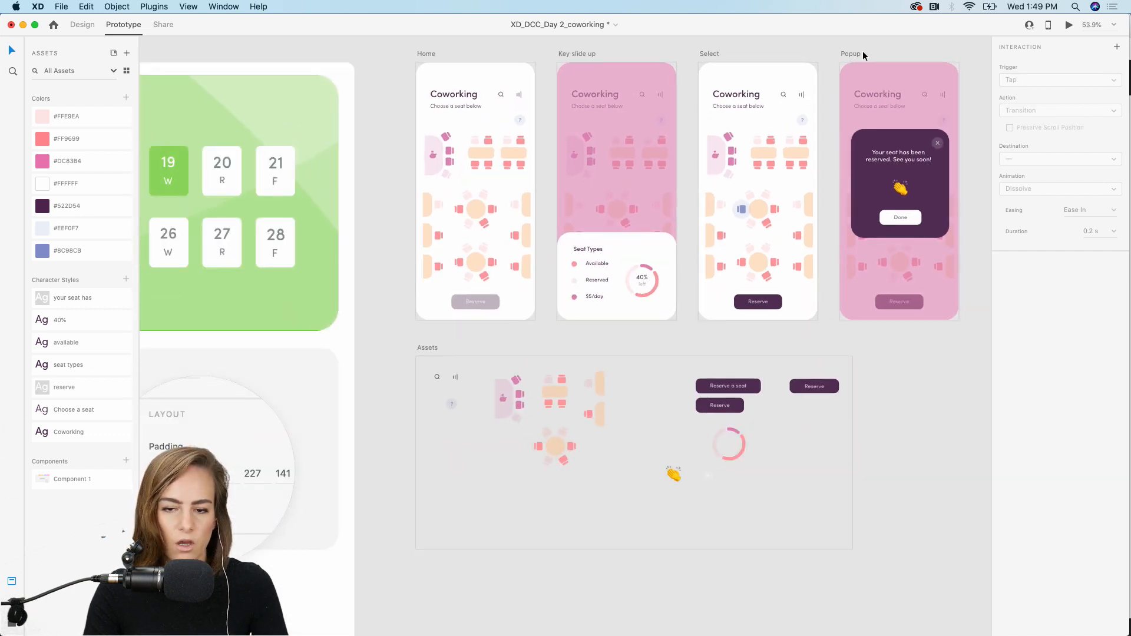
left_click(1069, 25)
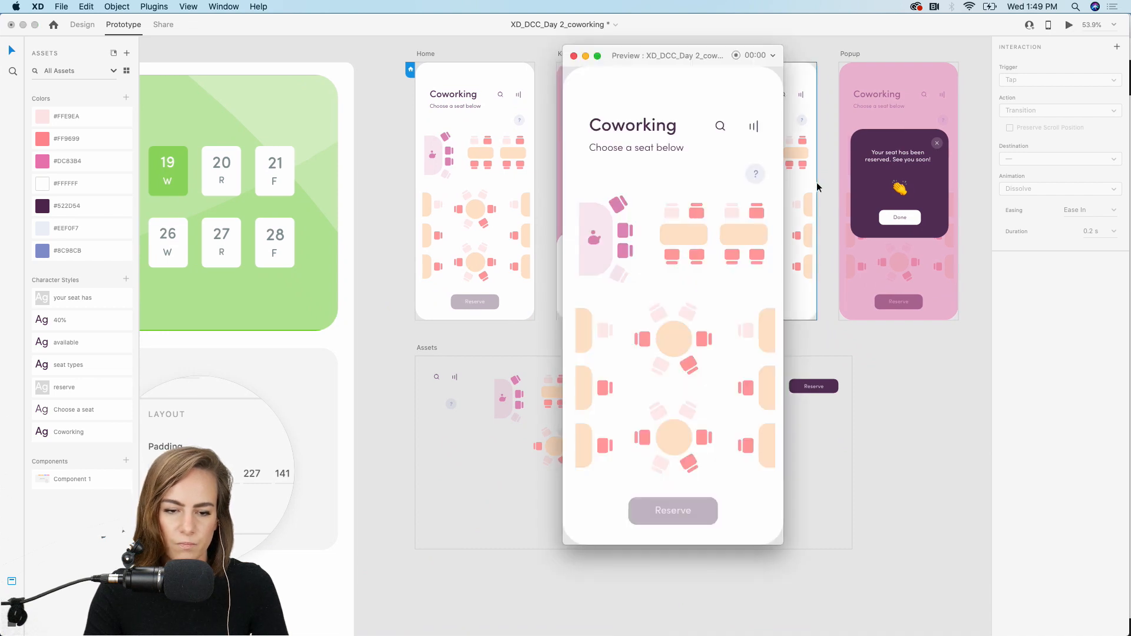
scroll(816, 182, "right", 3)
scroll(816, 182, "right", 5)
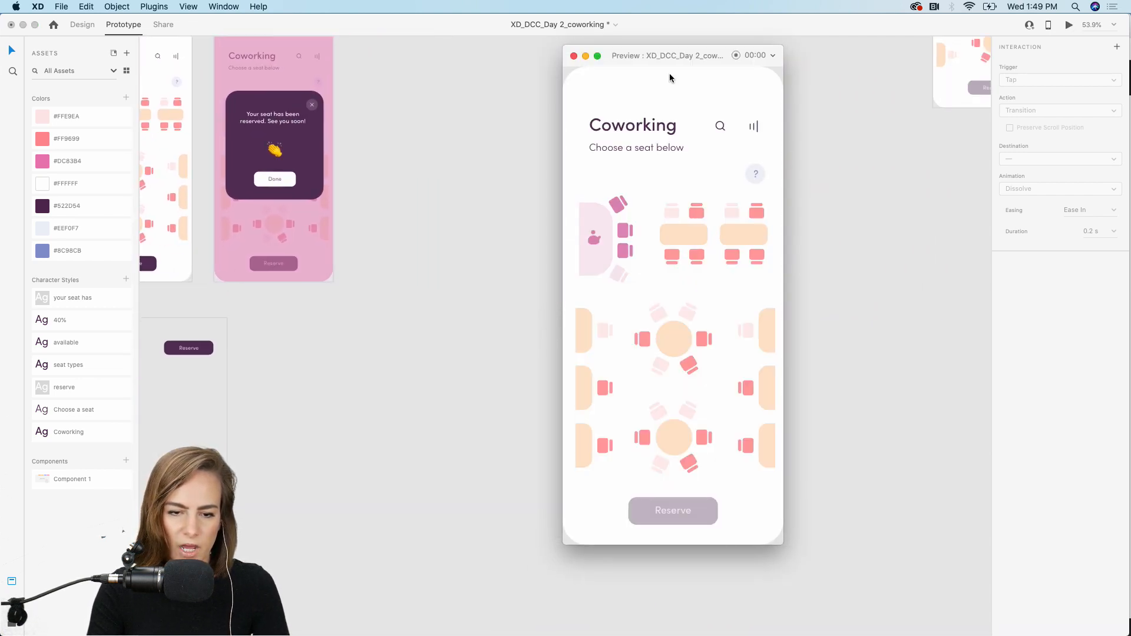
left_click_drag(656, 58, 638, 80)
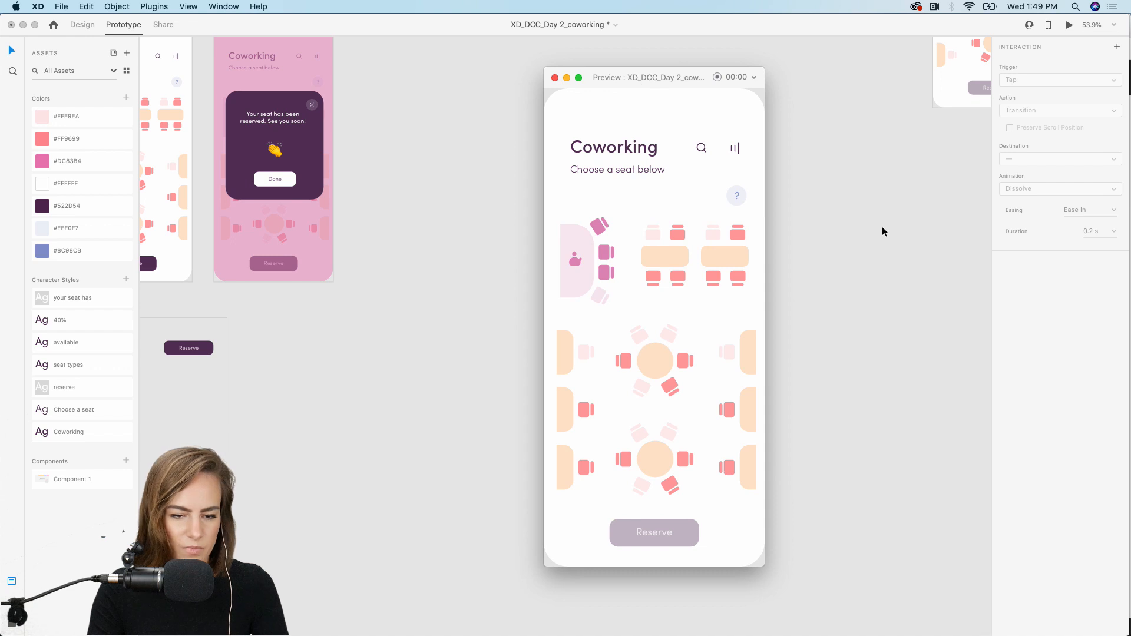
left_click(738, 198)
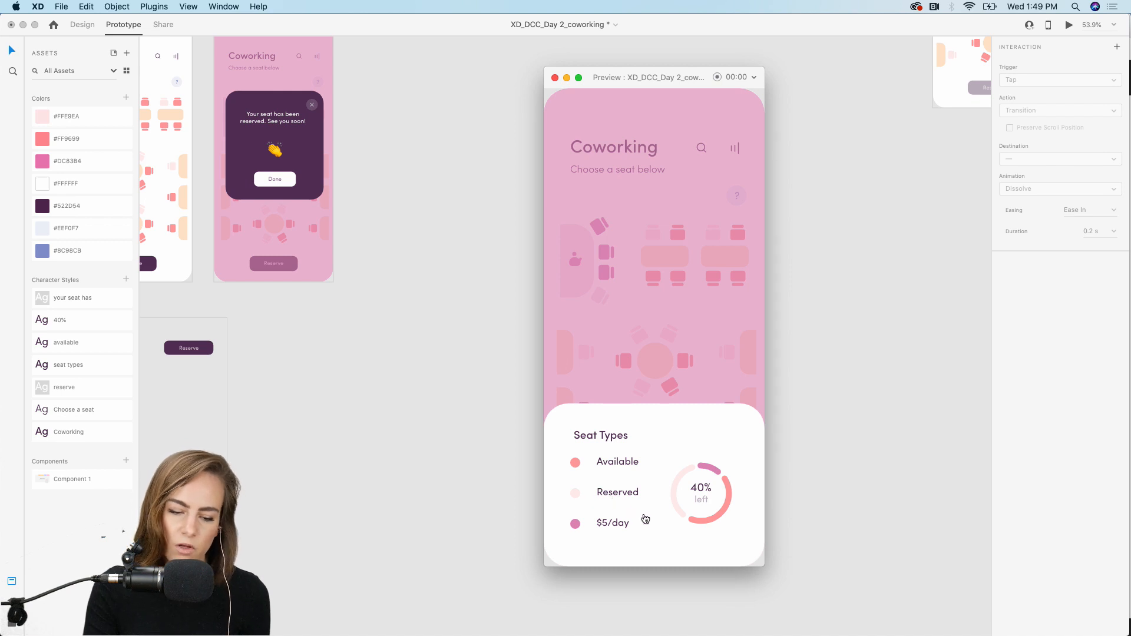
left_click(671, 453)
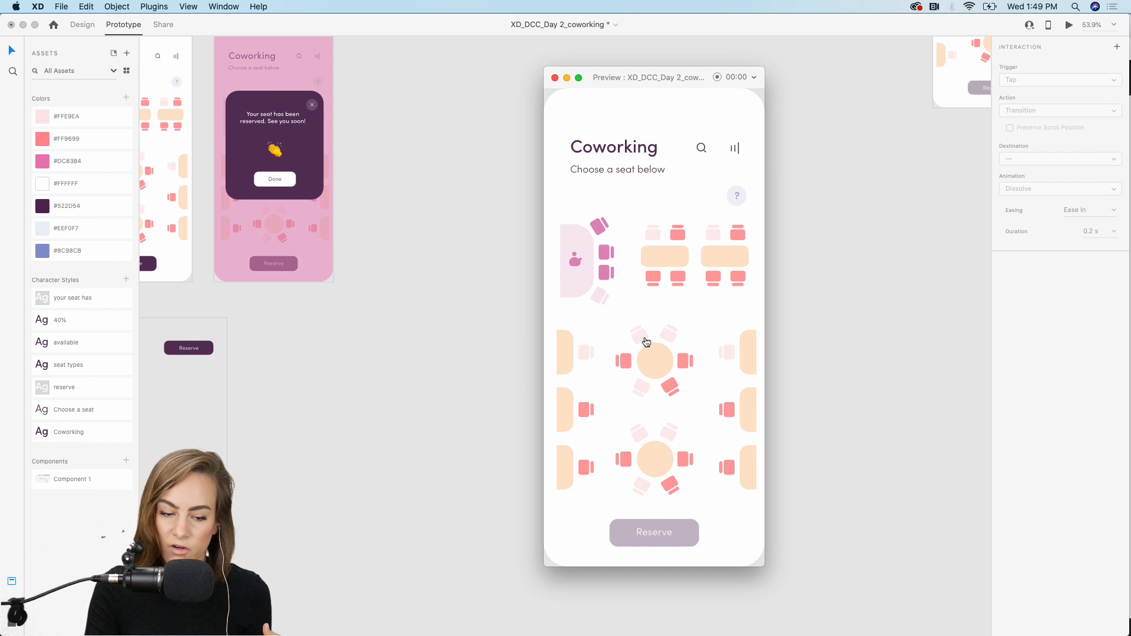
left_click(625, 361)
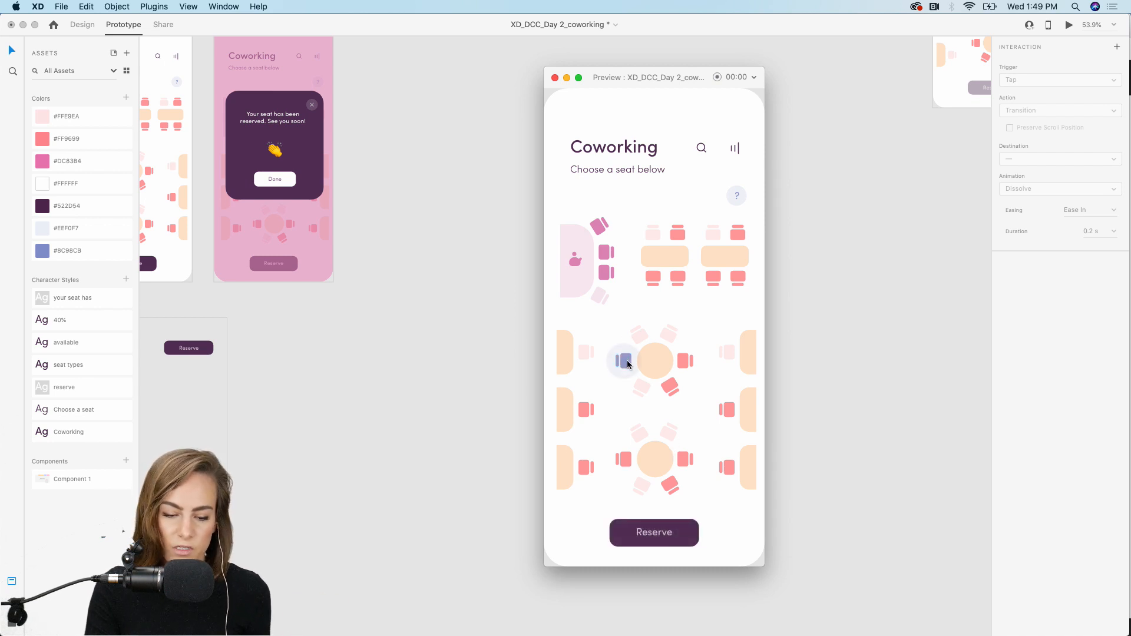
left_click(654, 533)
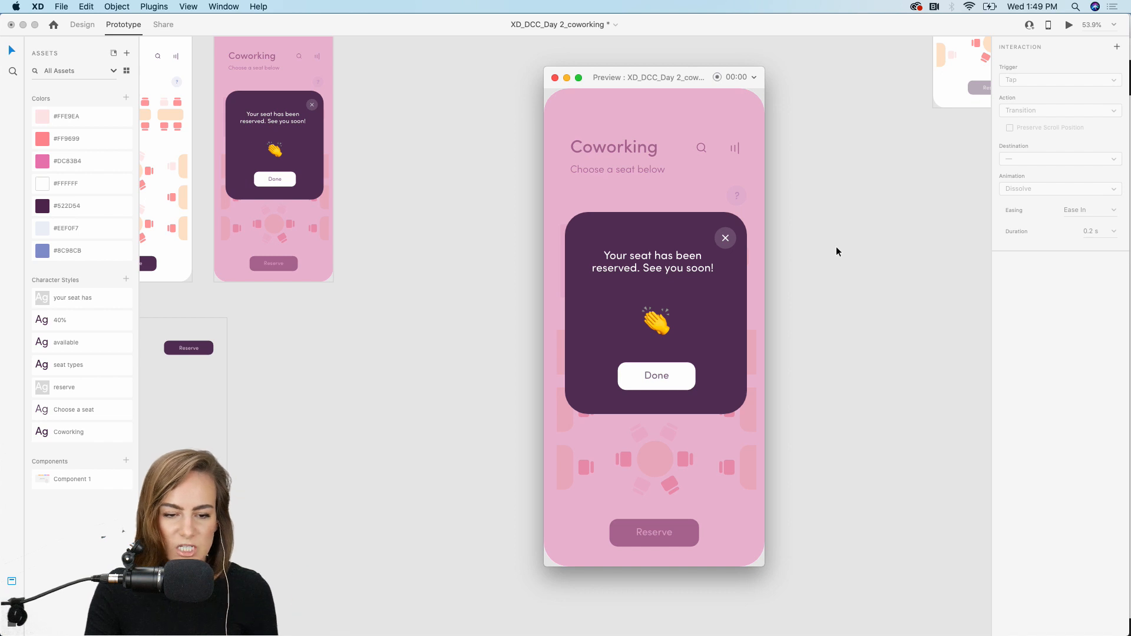
left_click(555, 78)
- Save the coworking document
scroll(473, 177, "up", 5)
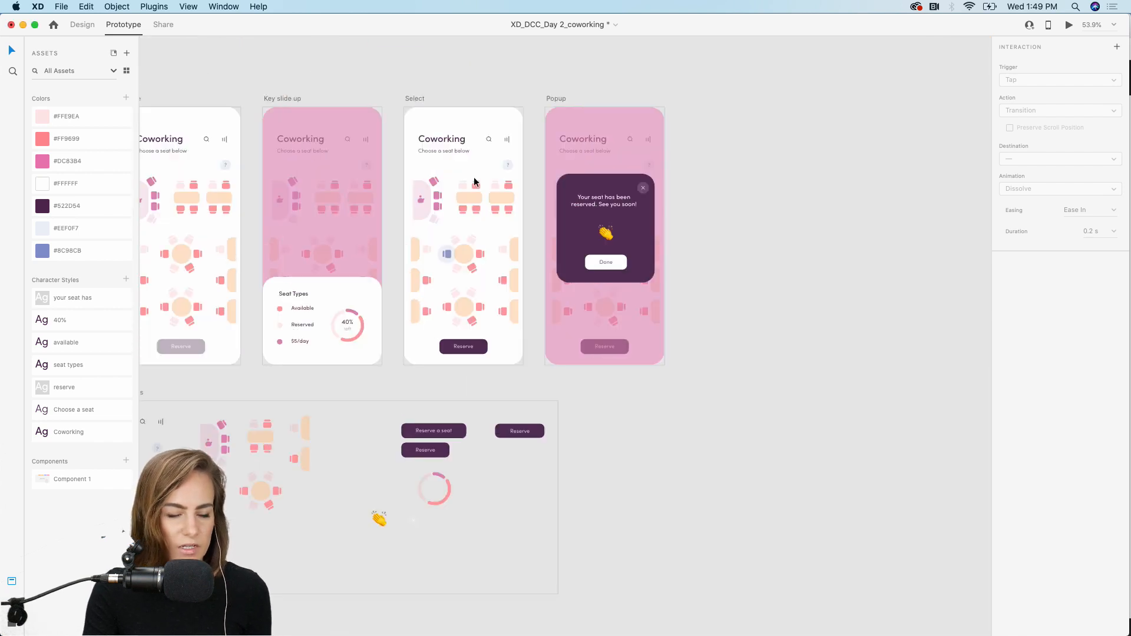
scroll(473, 176, "up", 3)
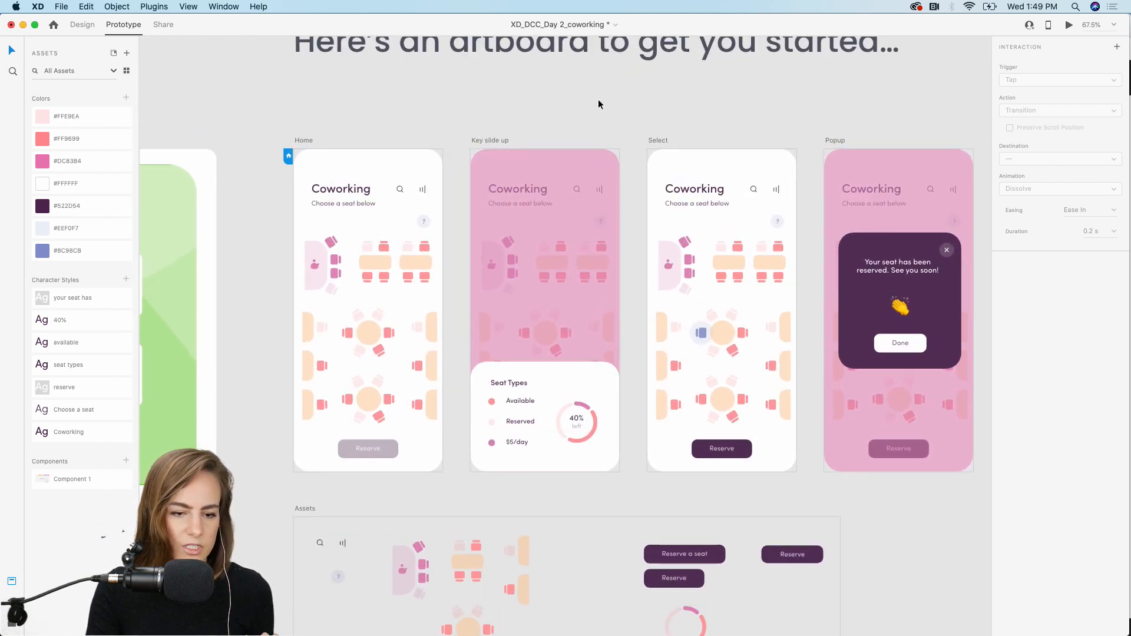
key("super+s")
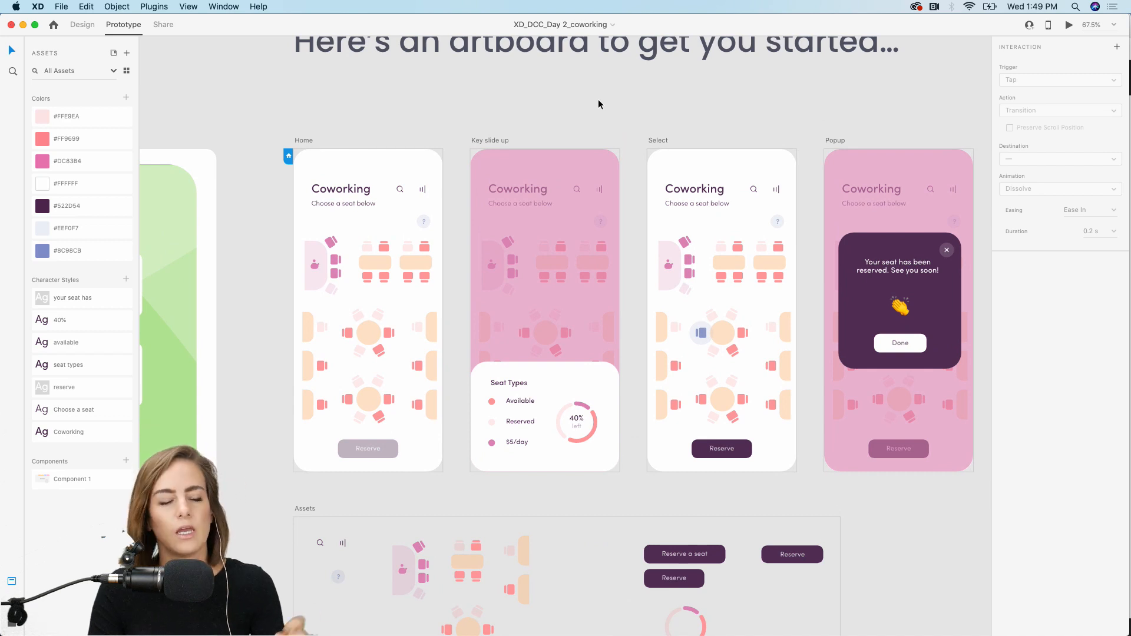
left_click(61, 7)
mouse_move(112, 173)
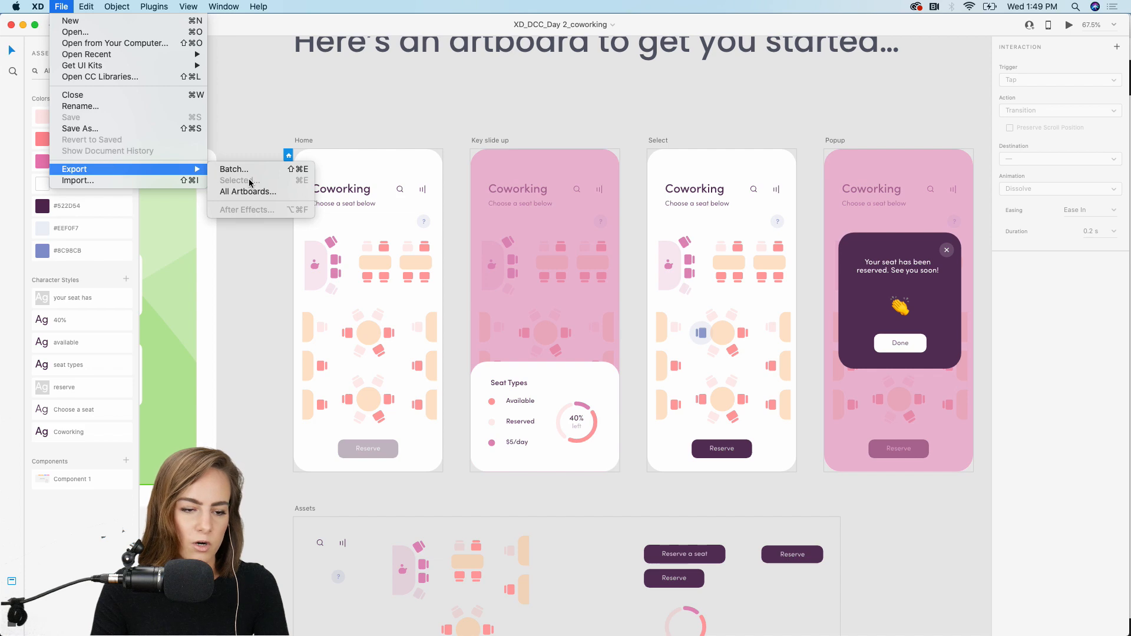
left_click(412, 117)
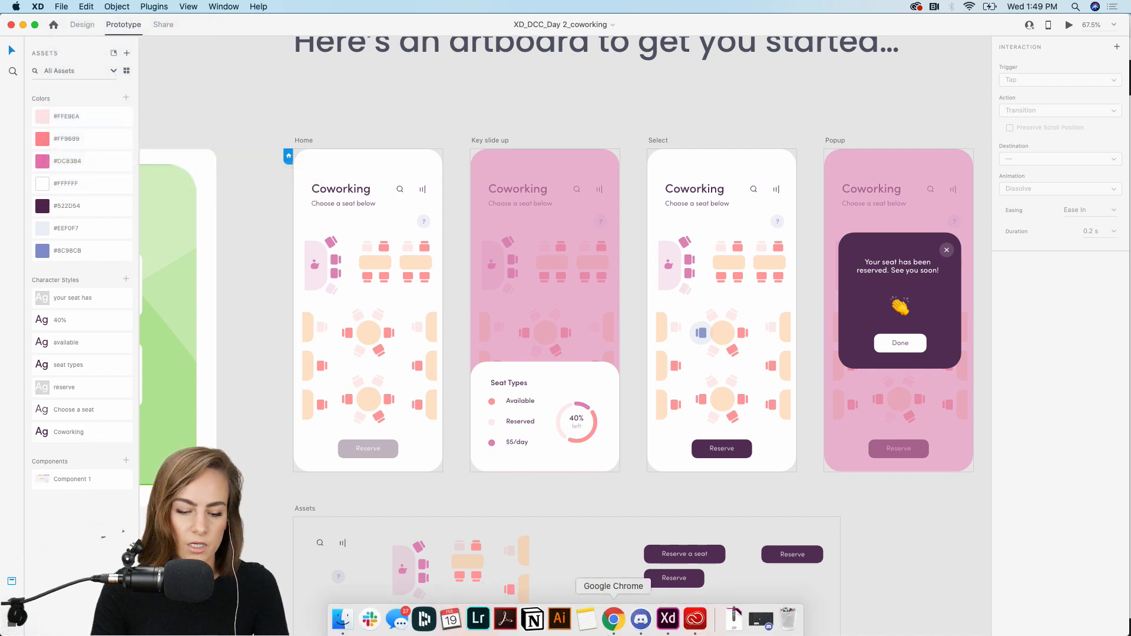
- Switch to Chrome, open the February XD Daily Creative Challenge project from the Behance profile for editing, and bring up its project settings
left_click(610, 630)
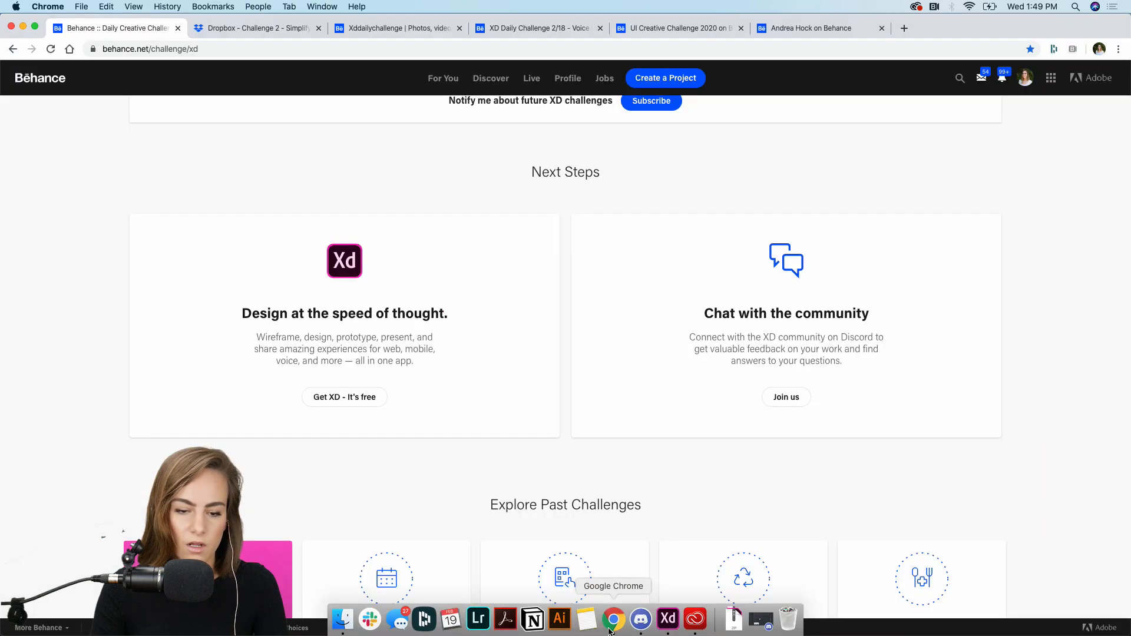
left_click(800, 35)
left_click(297, 309)
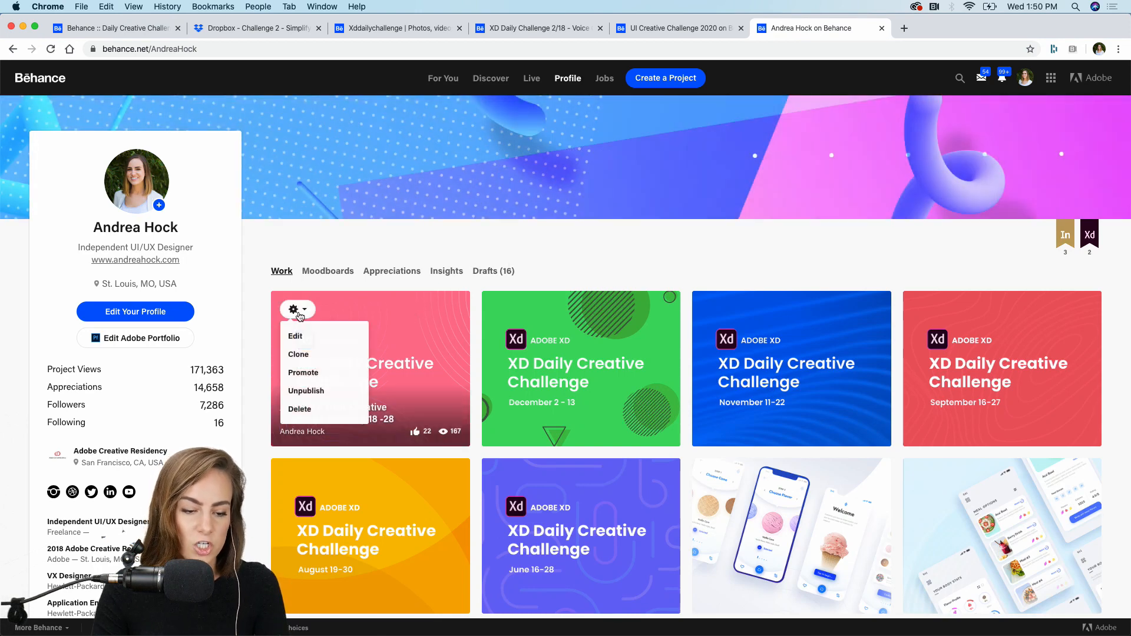
left_click(294, 337)
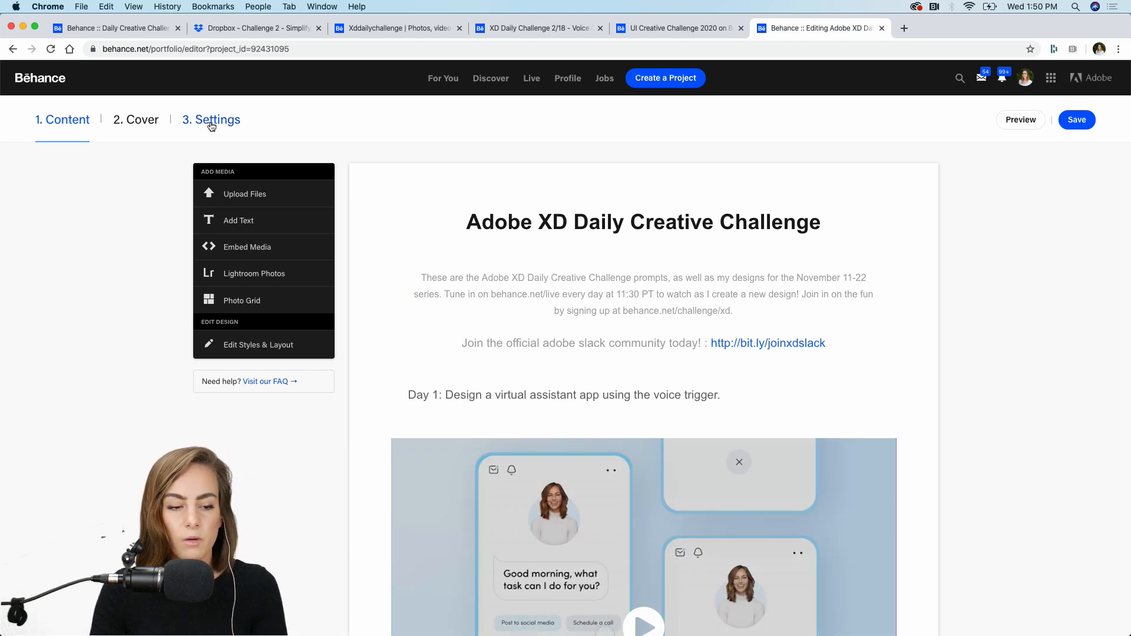
left_click(212, 126)
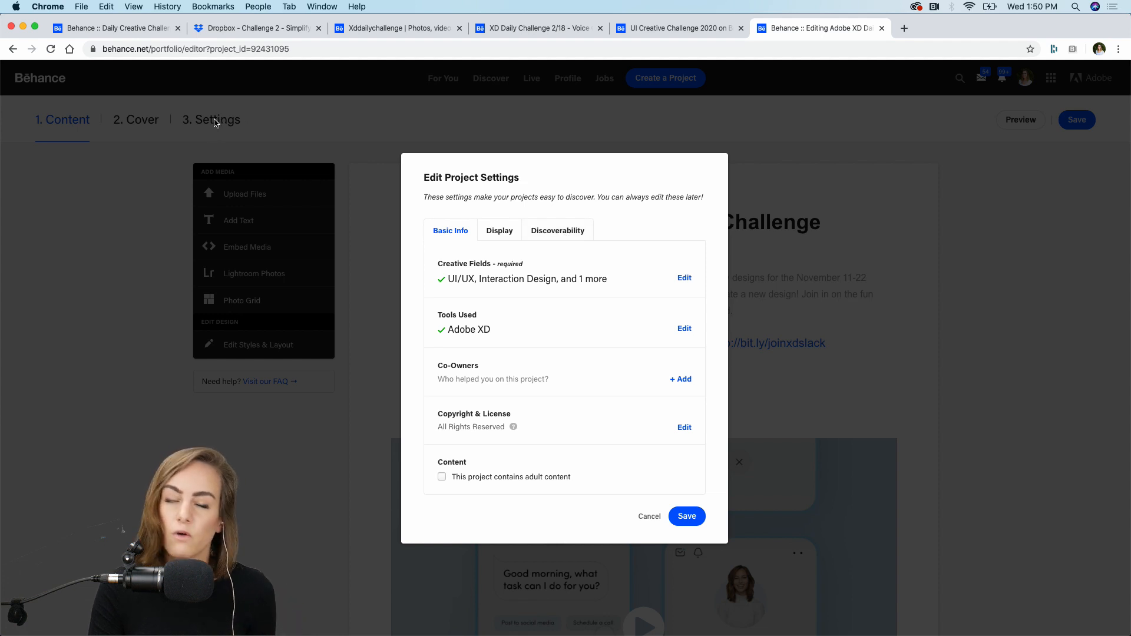
- Review the project's basic info, creative fields, display and discoverability settings, and save the project settings
left_click(564, 231)
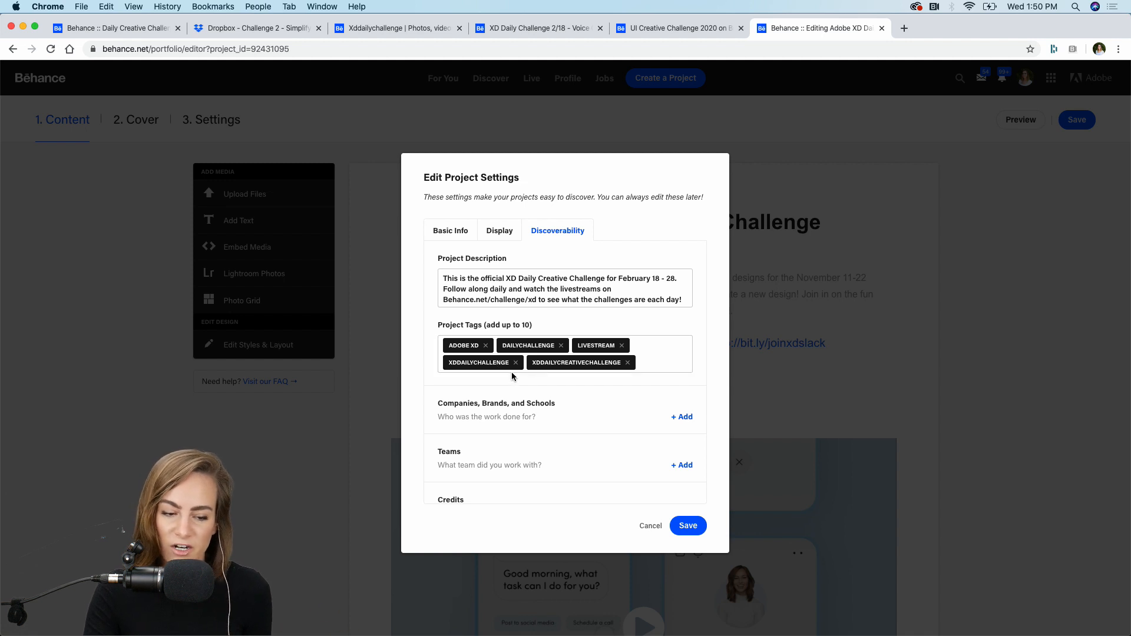
left_click(454, 234)
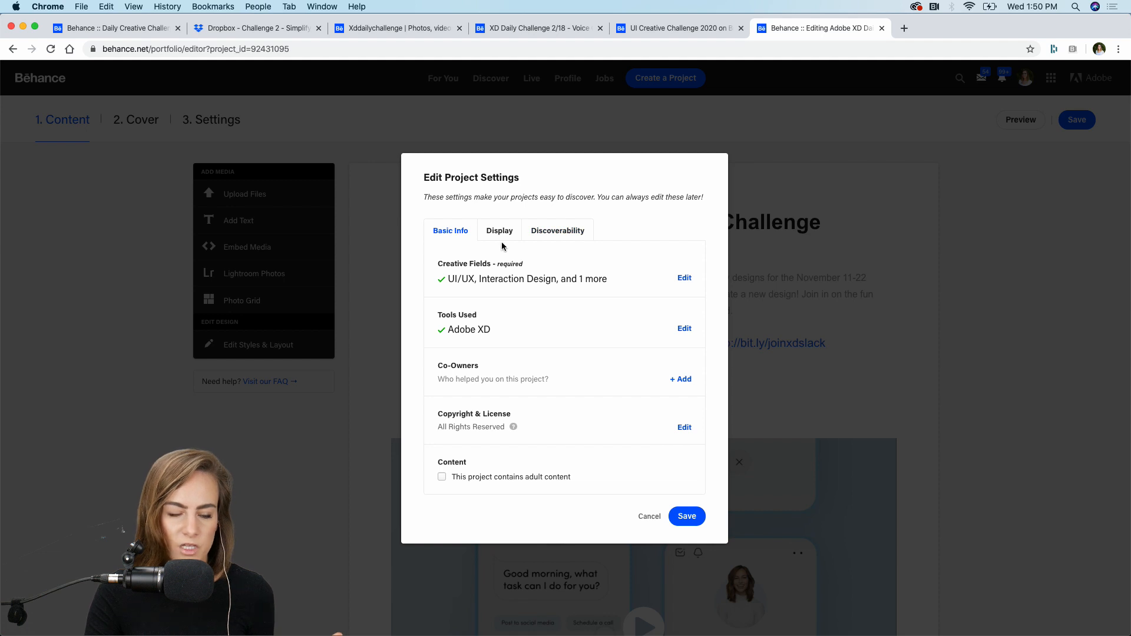
left_click(684, 278)
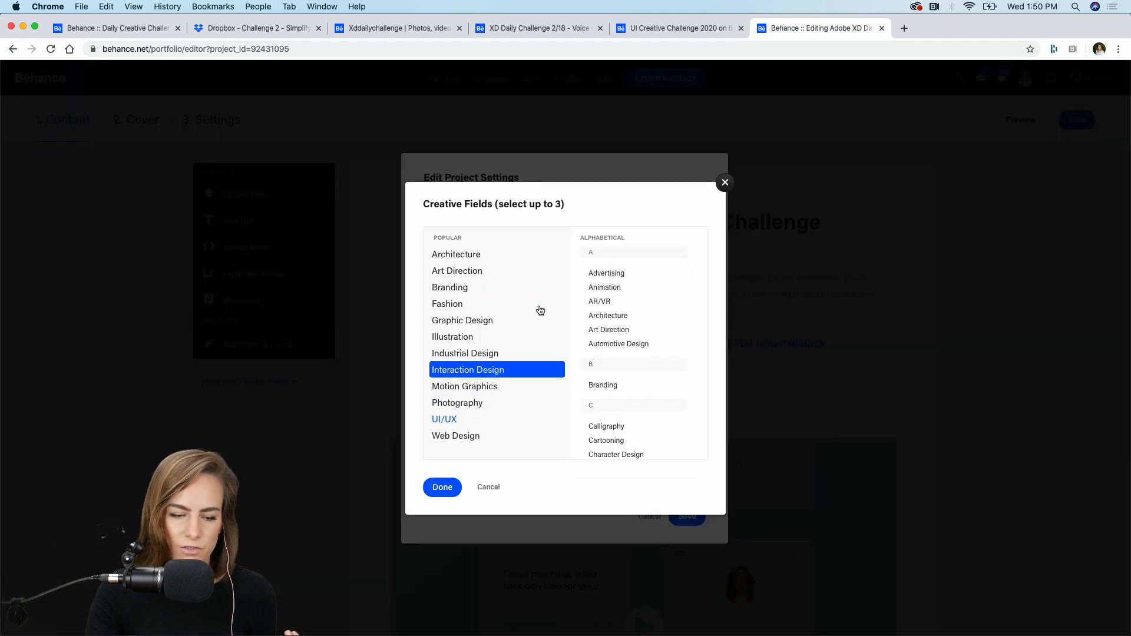
left_click(725, 182)
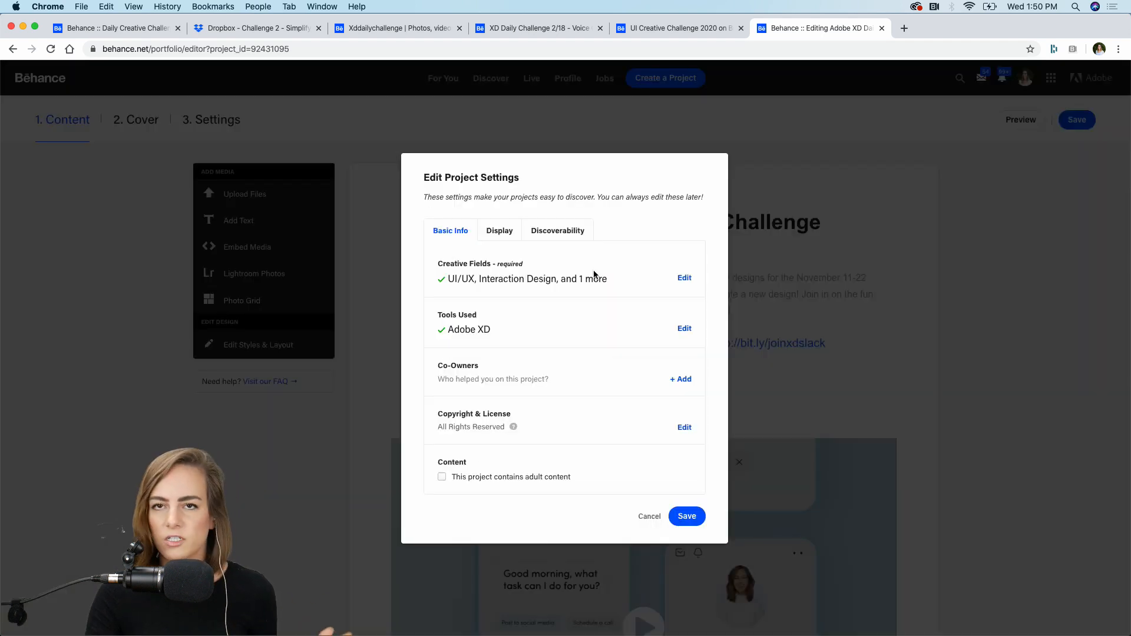
left_click(492, 232)
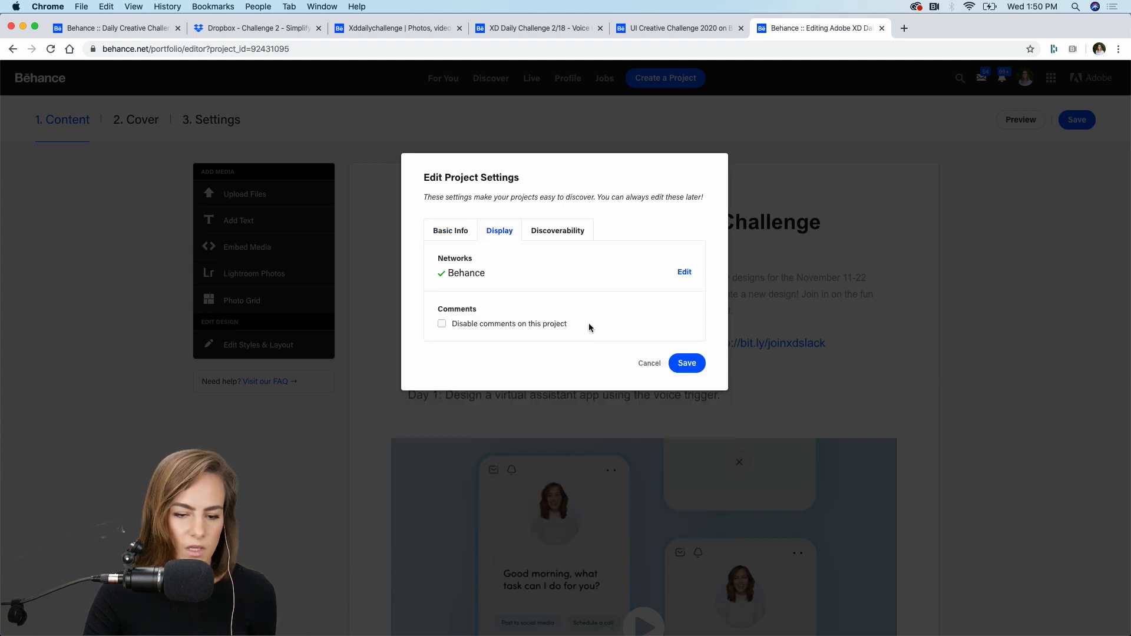
left_click(556, 231)
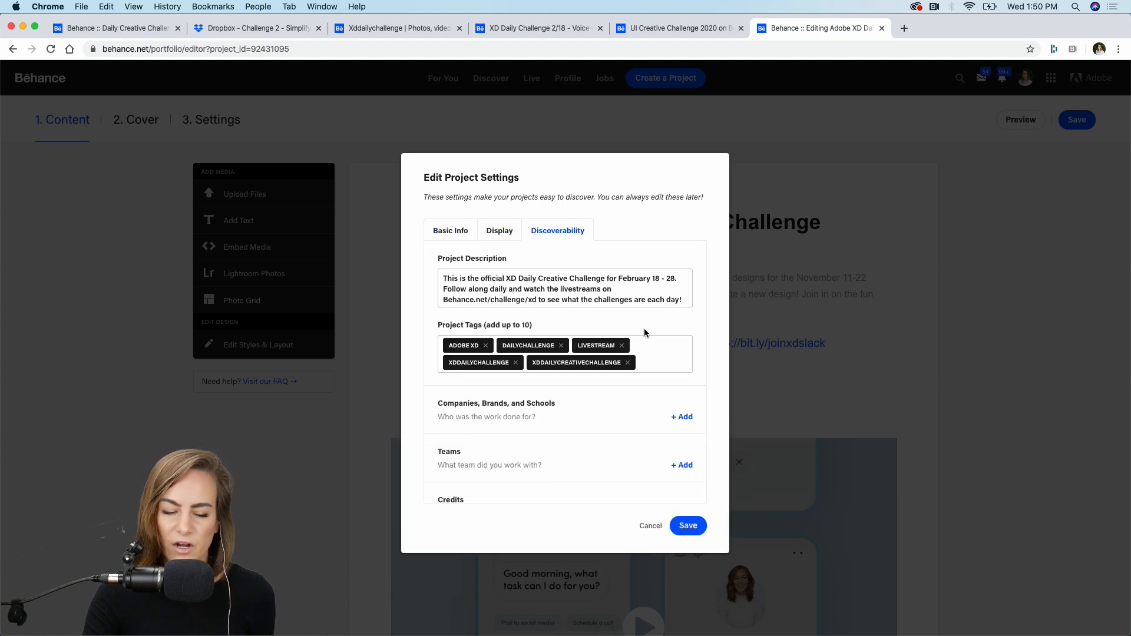
left_click(687, 525)
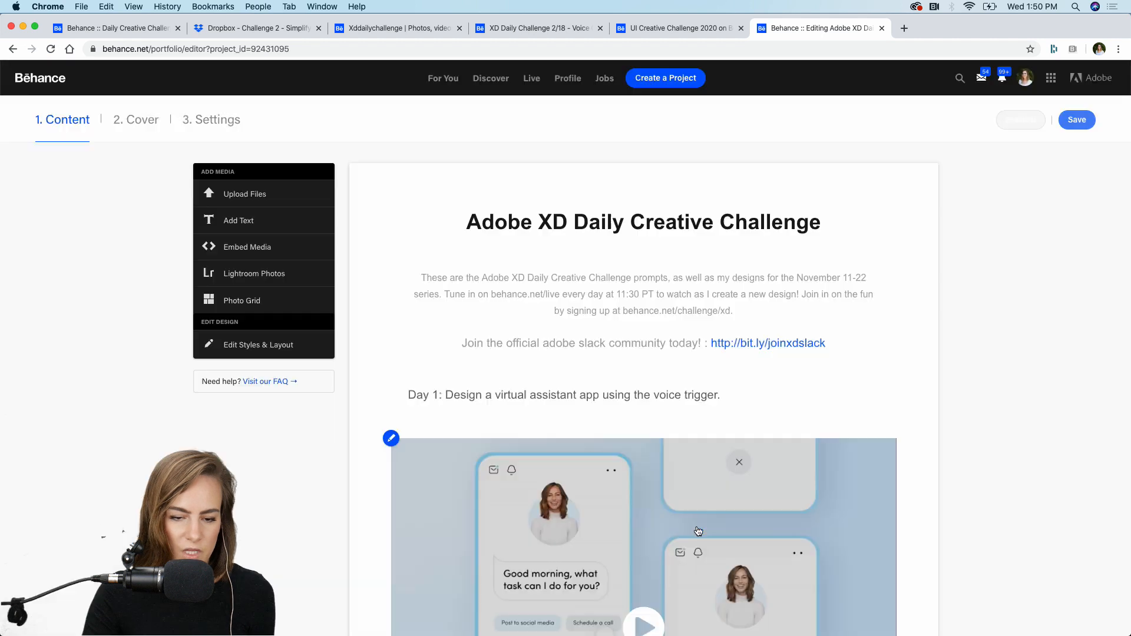
- Look through the Day 1 and Day 2 entries in the project content and play the Day 2 coworking video
scroll(962, 302, "down", 2)
mouse_move(629, 166)
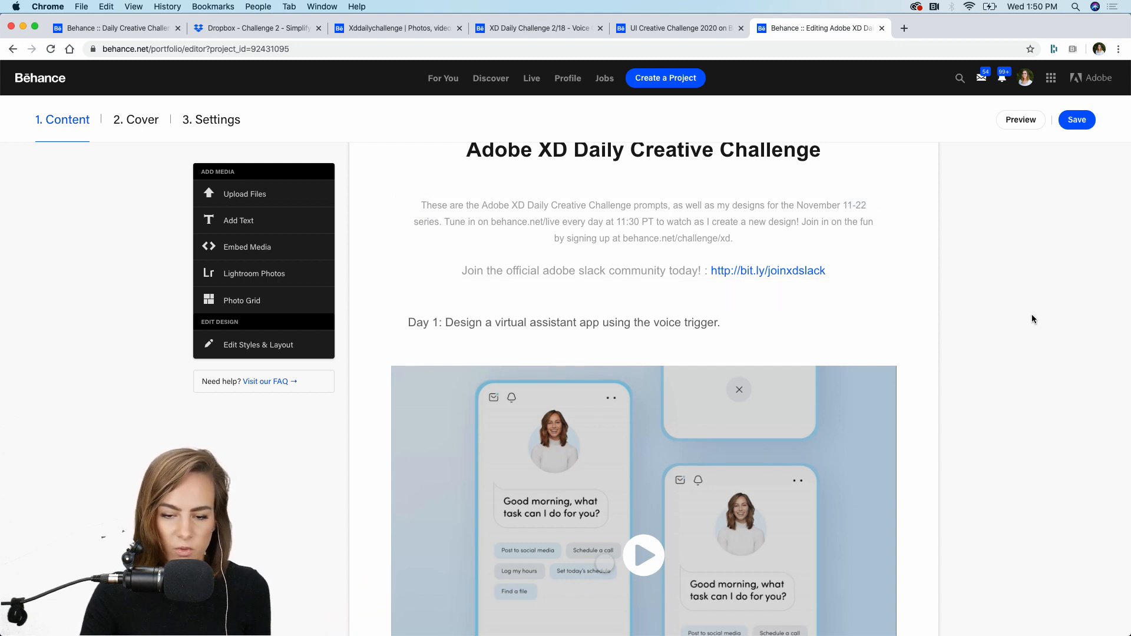
scroll(1032, 319, "down", 3)
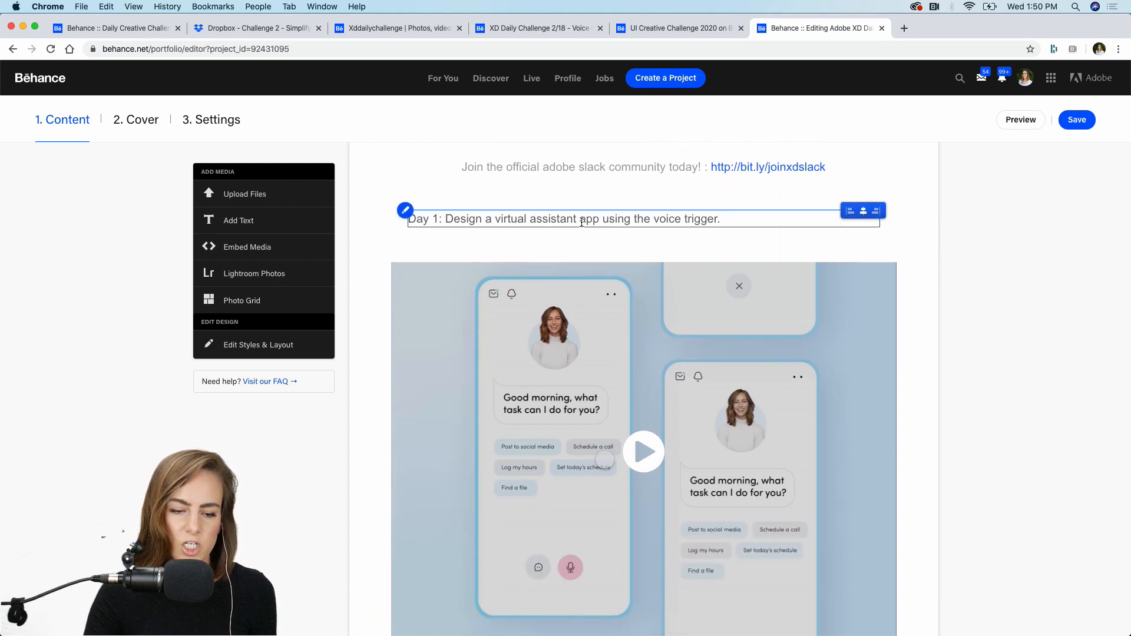
scroll(542, 221, "down", 10)
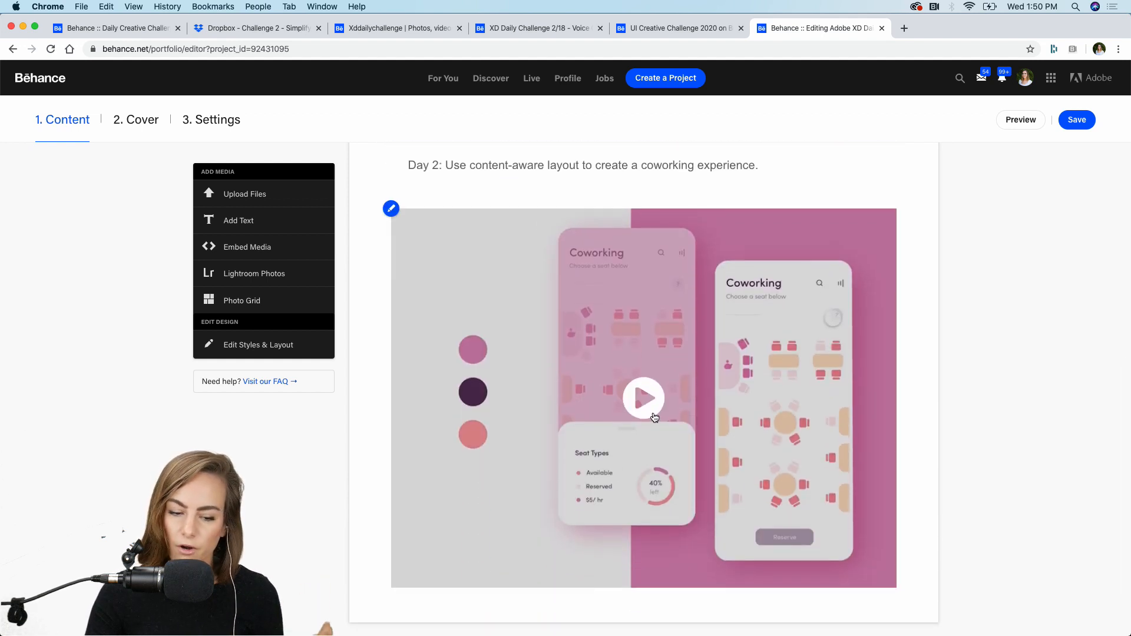
left_click(652, 413)
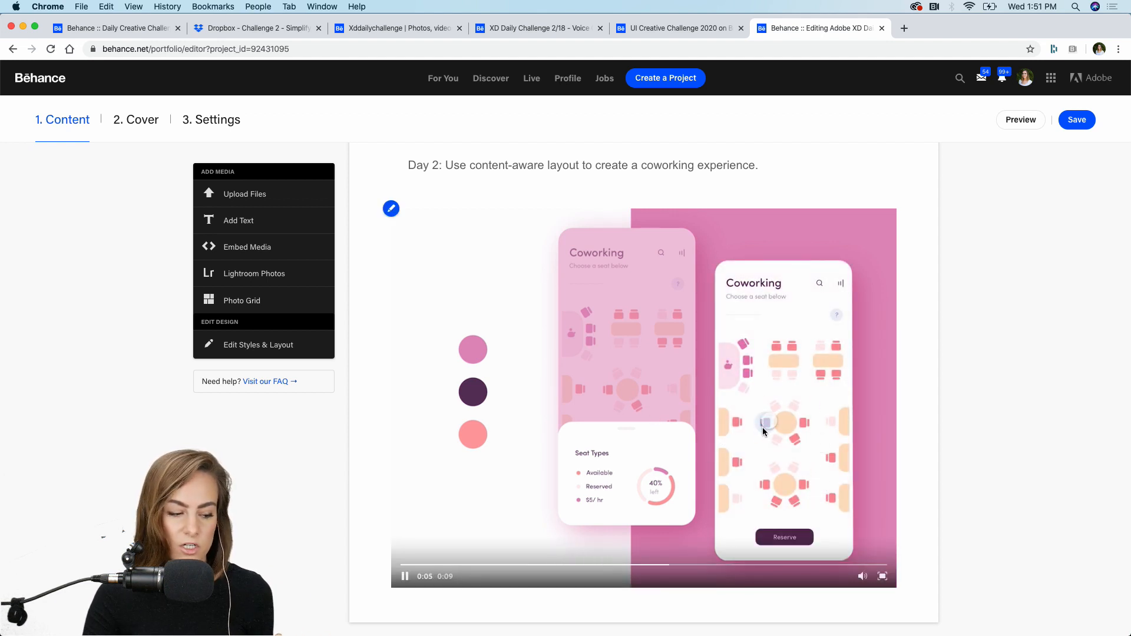
scroll(979, 422, "down", 2)
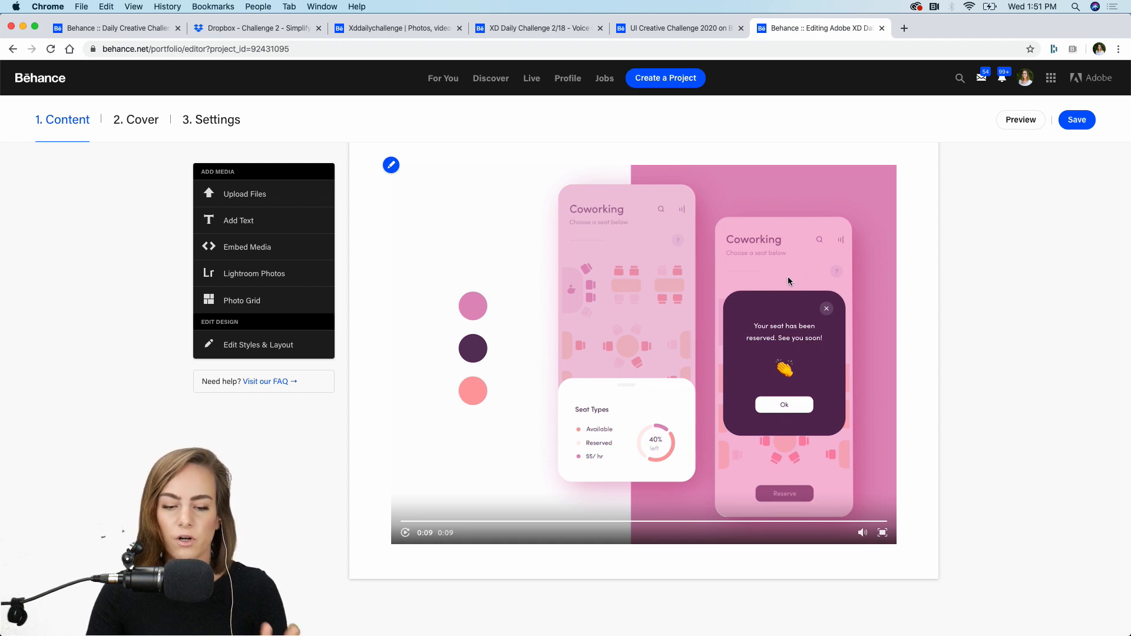
- Switch to Adobe XD, preview the coworking prototype, record a short clip of the preview, and cancel saving the video
mouse_move(614, 633)
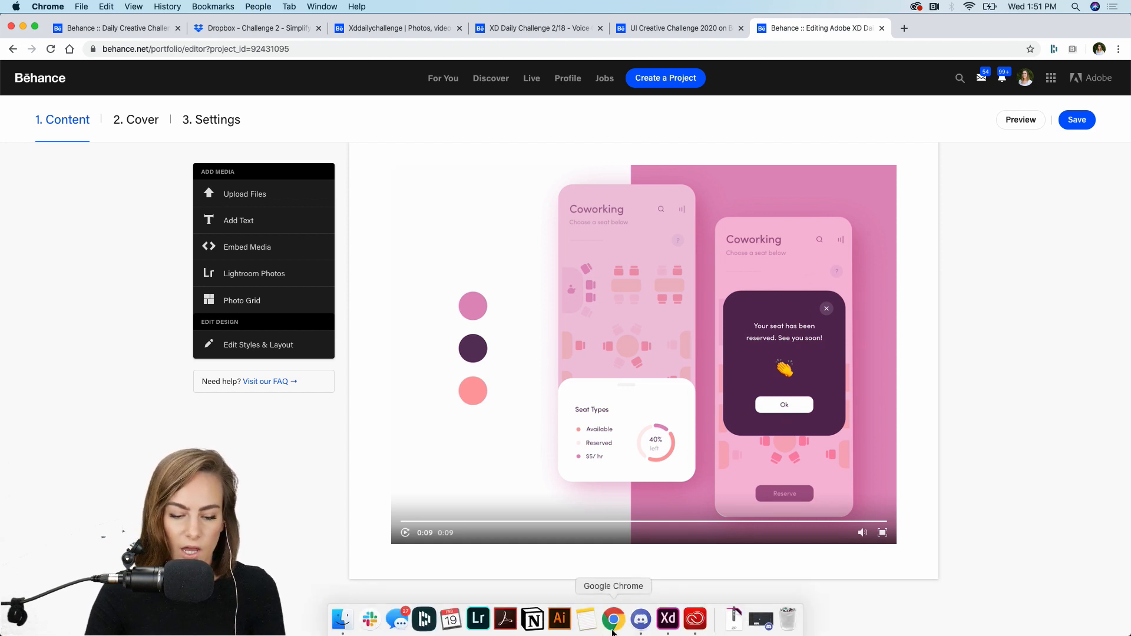
left_click(668, 618)
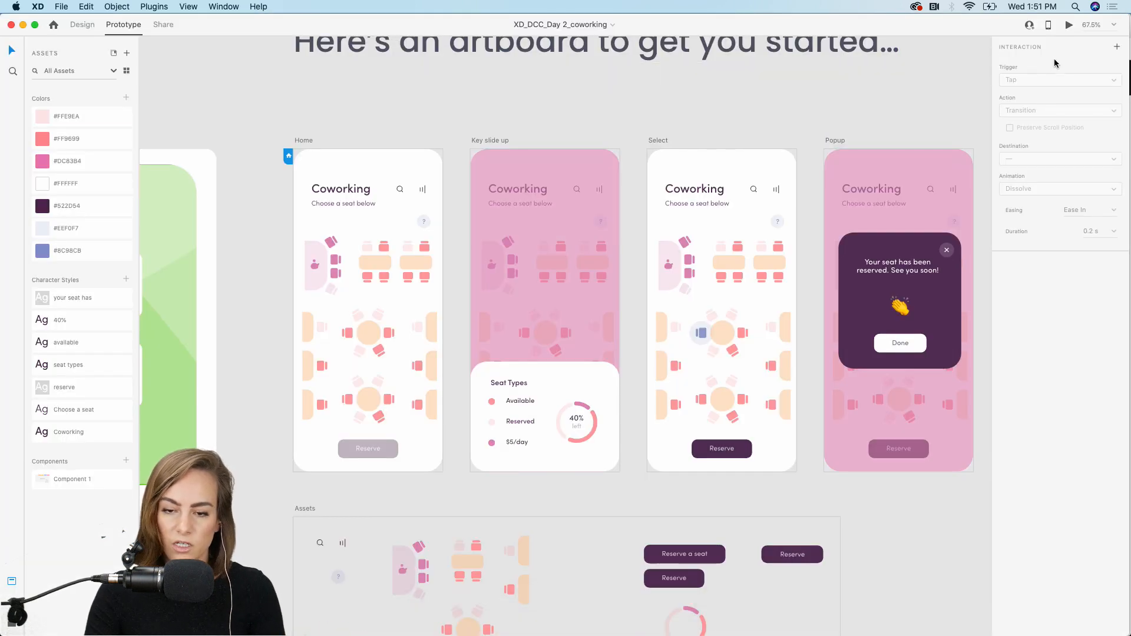
scroll(826, 117, "right", 10)
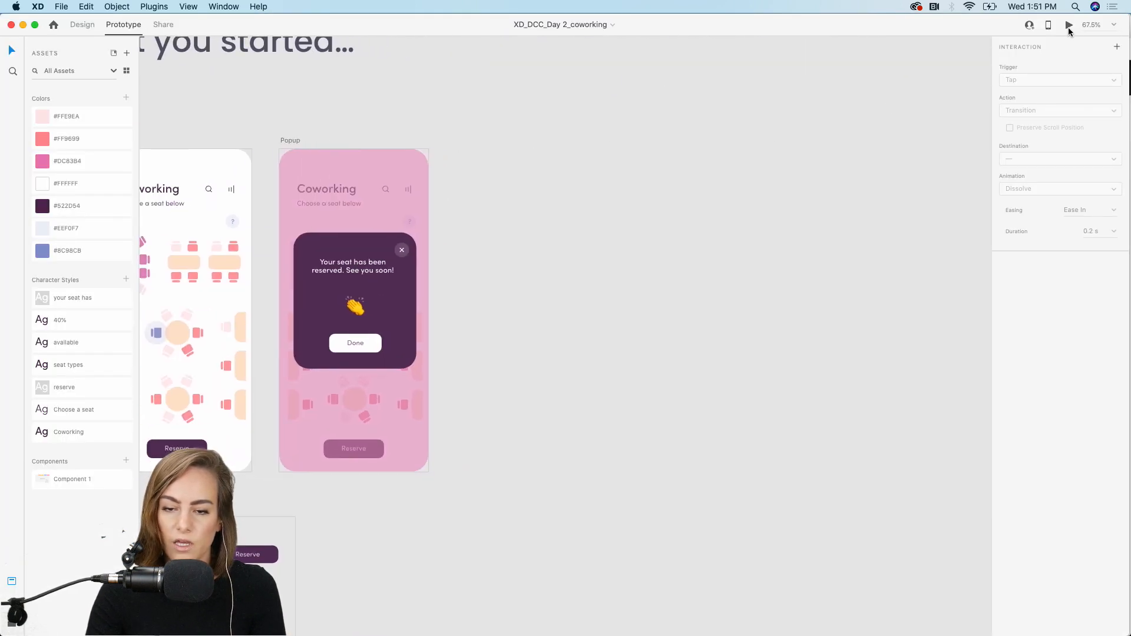
left_click(1069, 26)
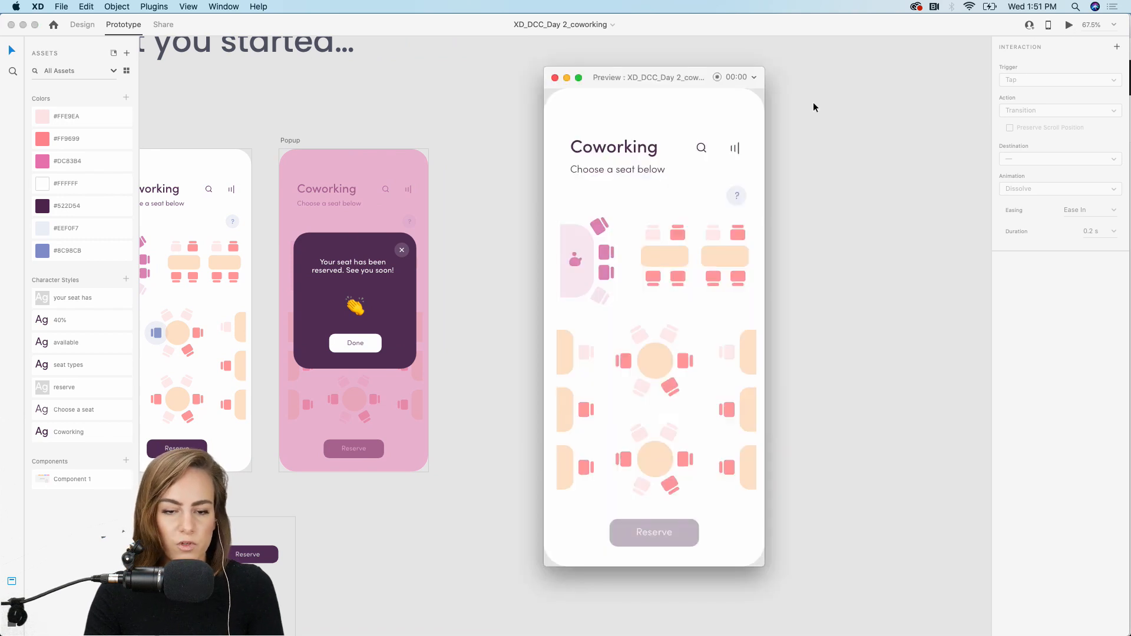
left_click(717, 78)
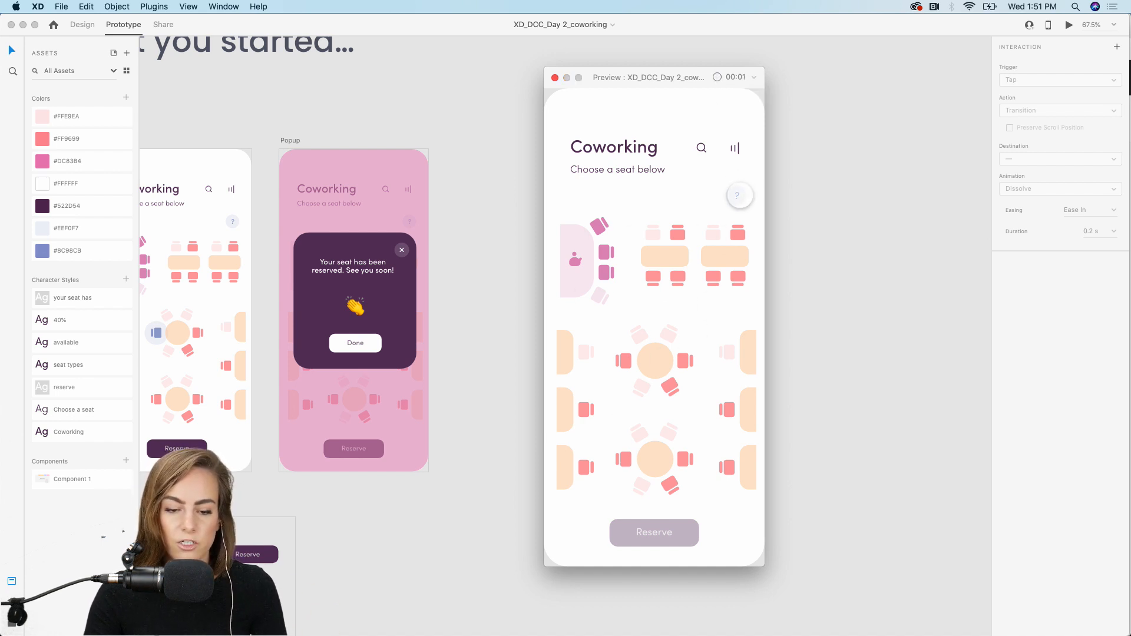
left_click(736, 195)
left_click(737, 195)
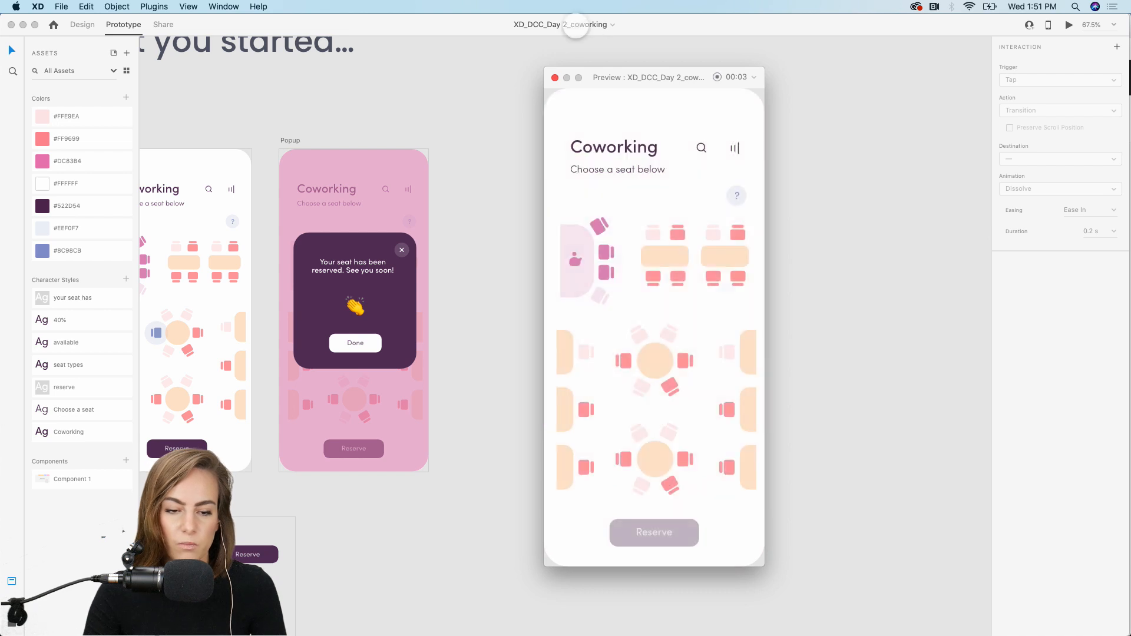
left_click(556, 78)
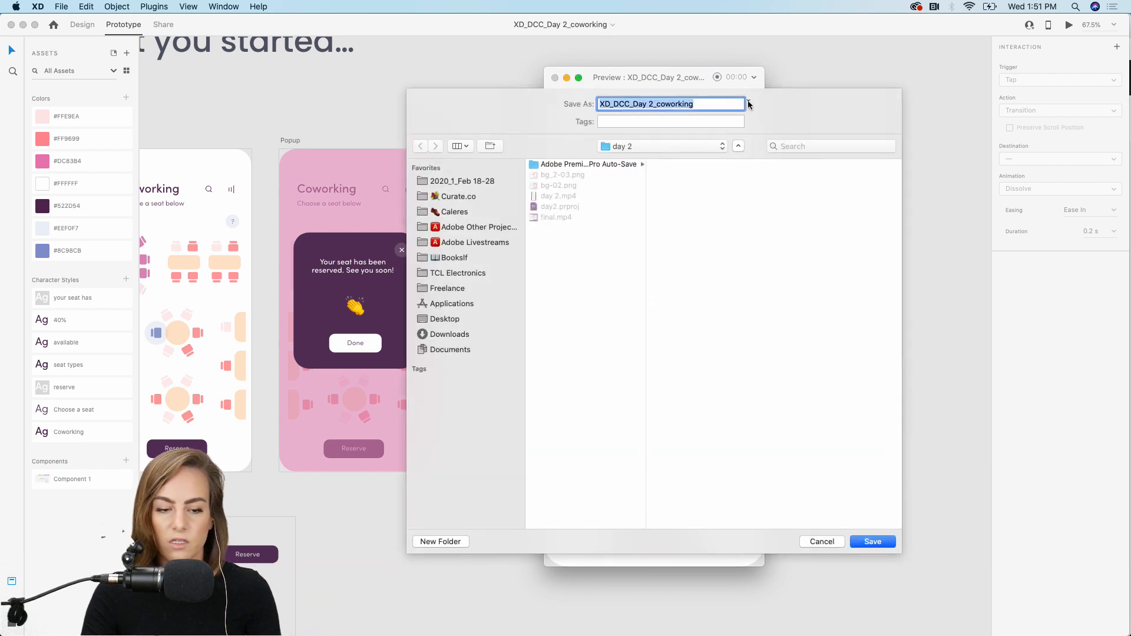
left_click(820, 541)
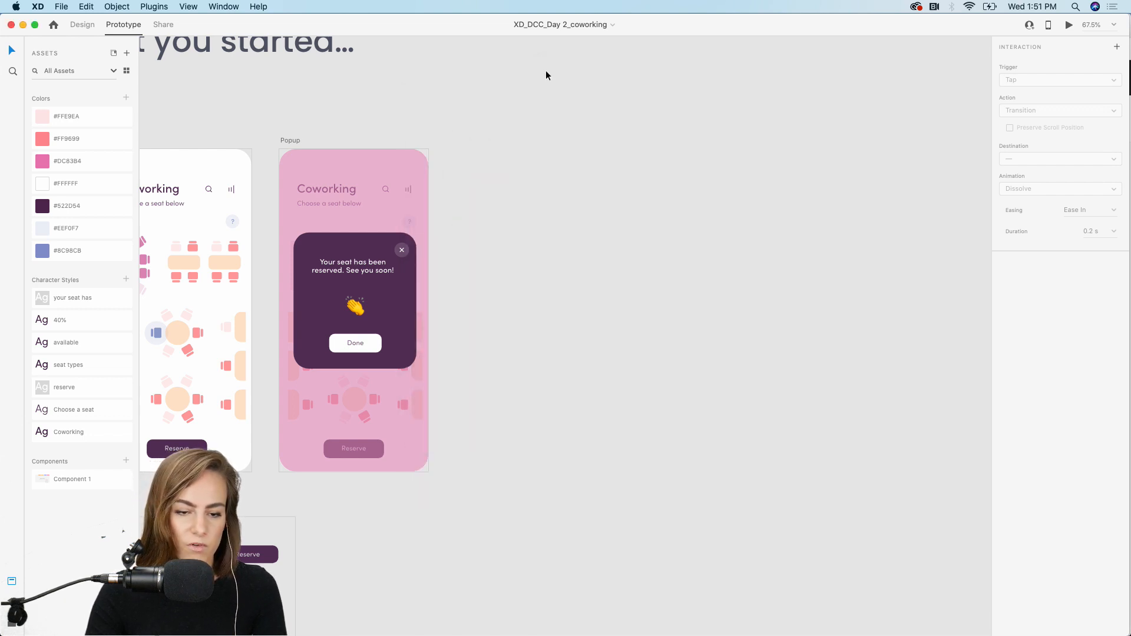
scroll(544, 282, "left", 5)
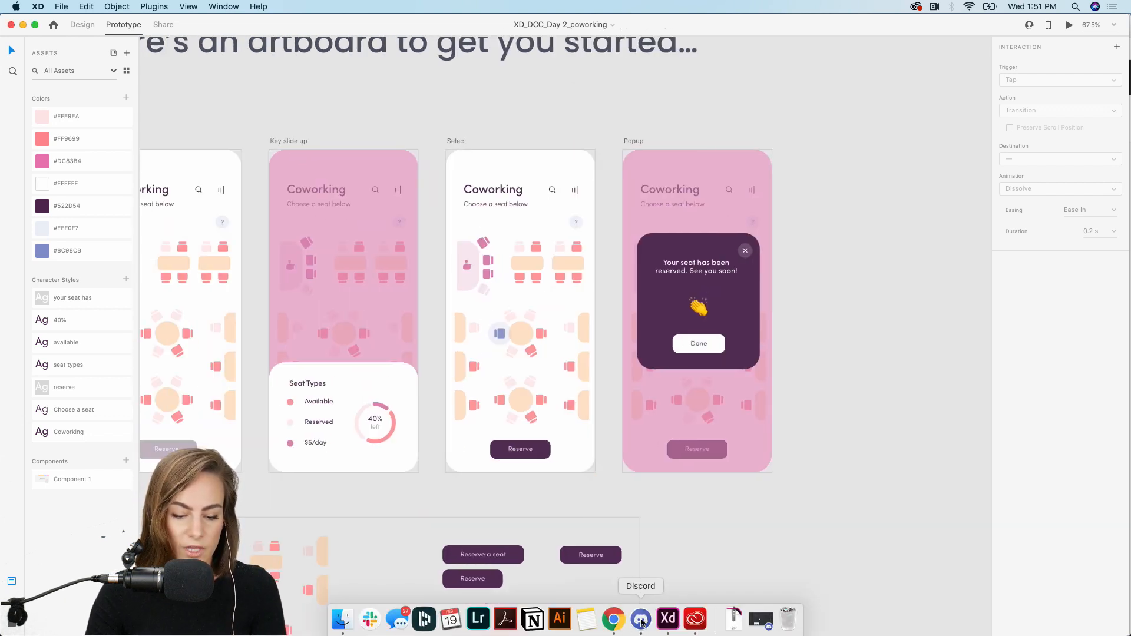
- Switch to Chrome, return to the Behance project editor, and view the Challenge 2 Dropbox folder
left_click(614, 619)
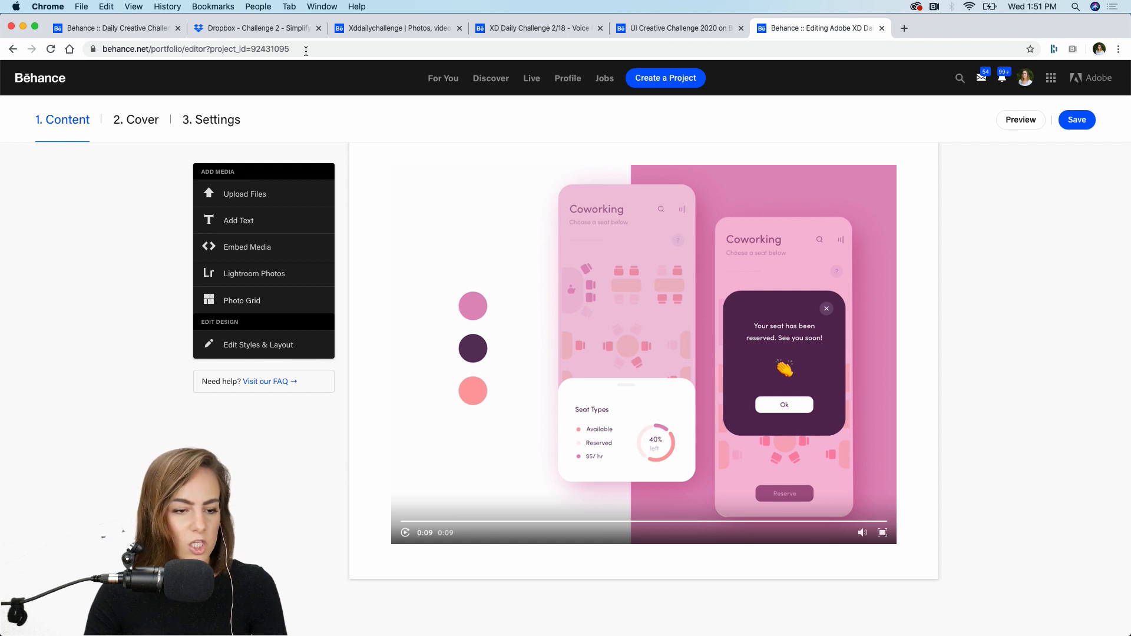
left_click(1089, 122)
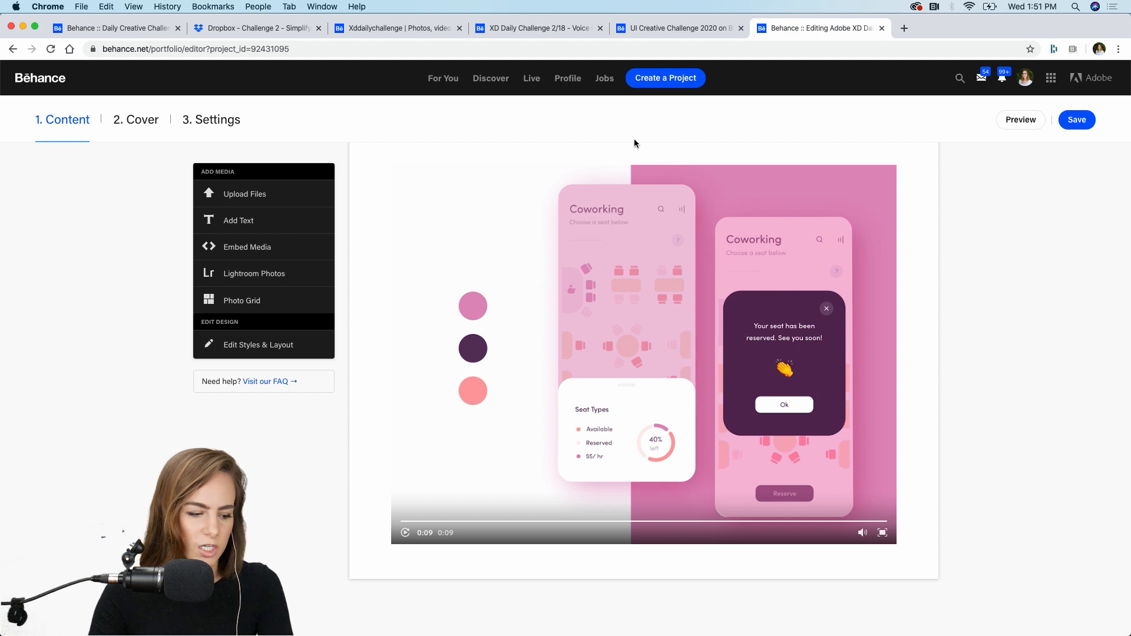
left_click(262, 31)
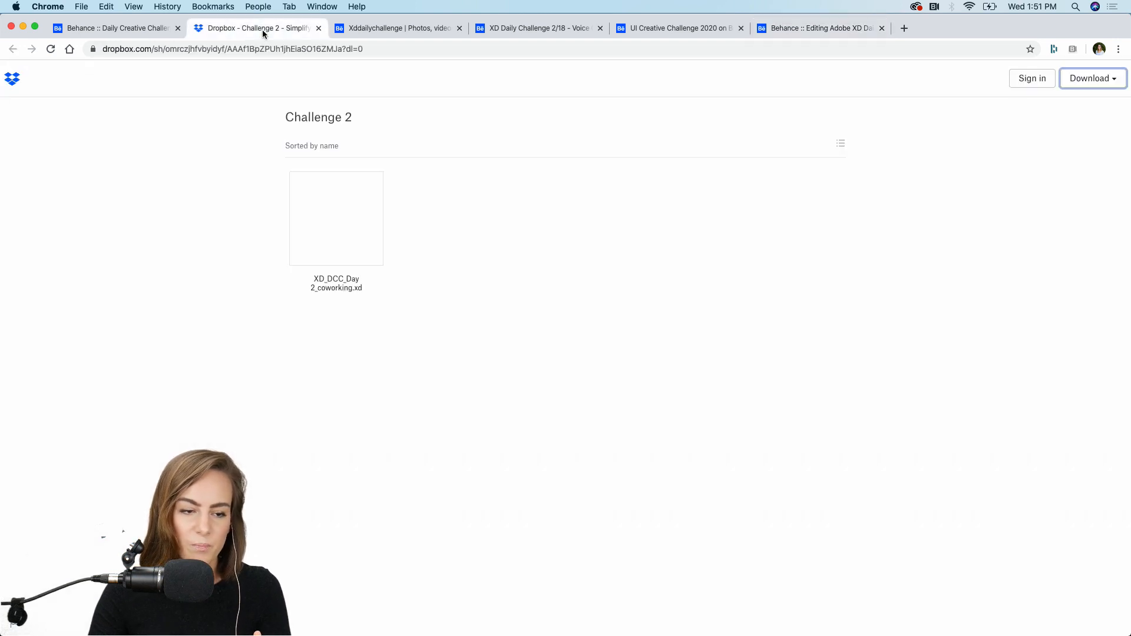
- Refresh the xddailychallenge search results on Behance and open the Virtual Assistant - VAL project in a new tab
left_click(376, 31)
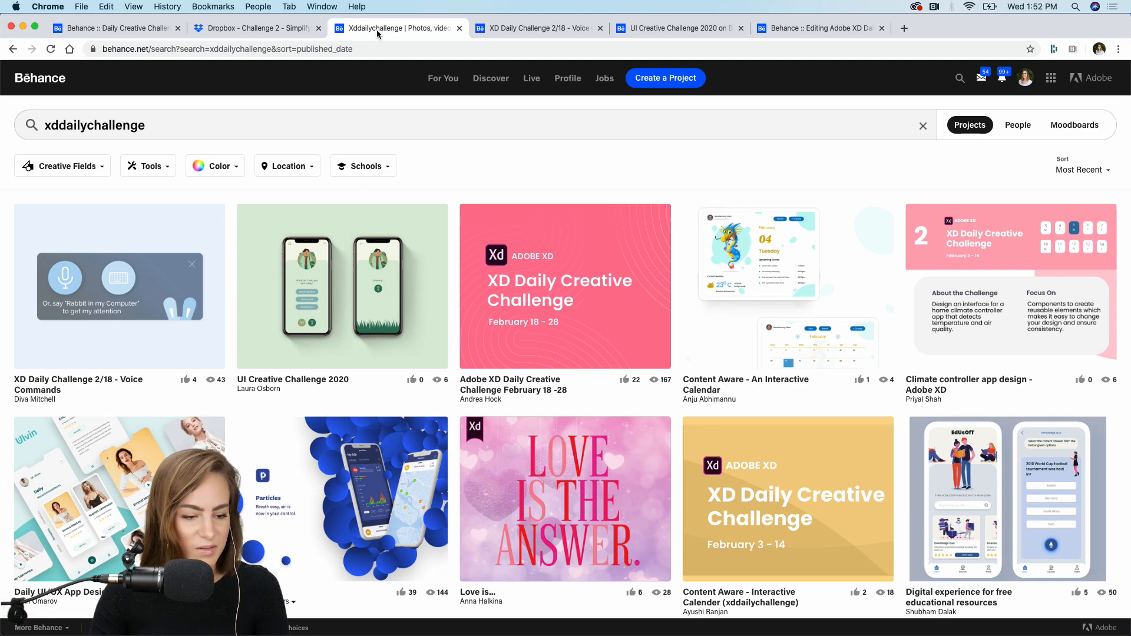
left_click(52, 49)
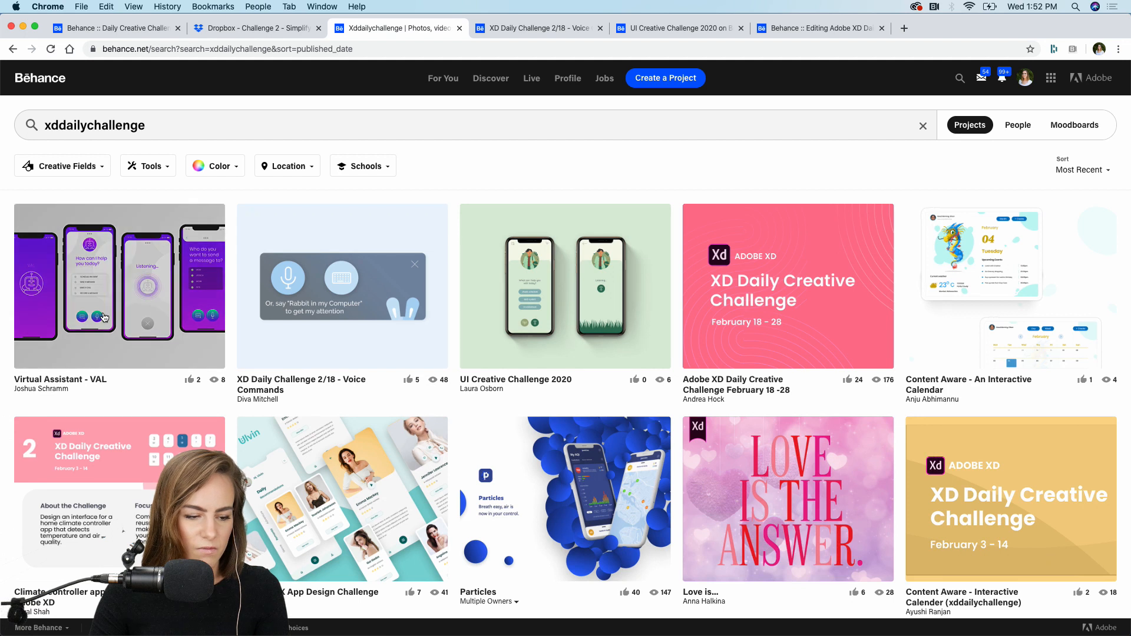
right_click(103, 318)
left_click(133, 321)
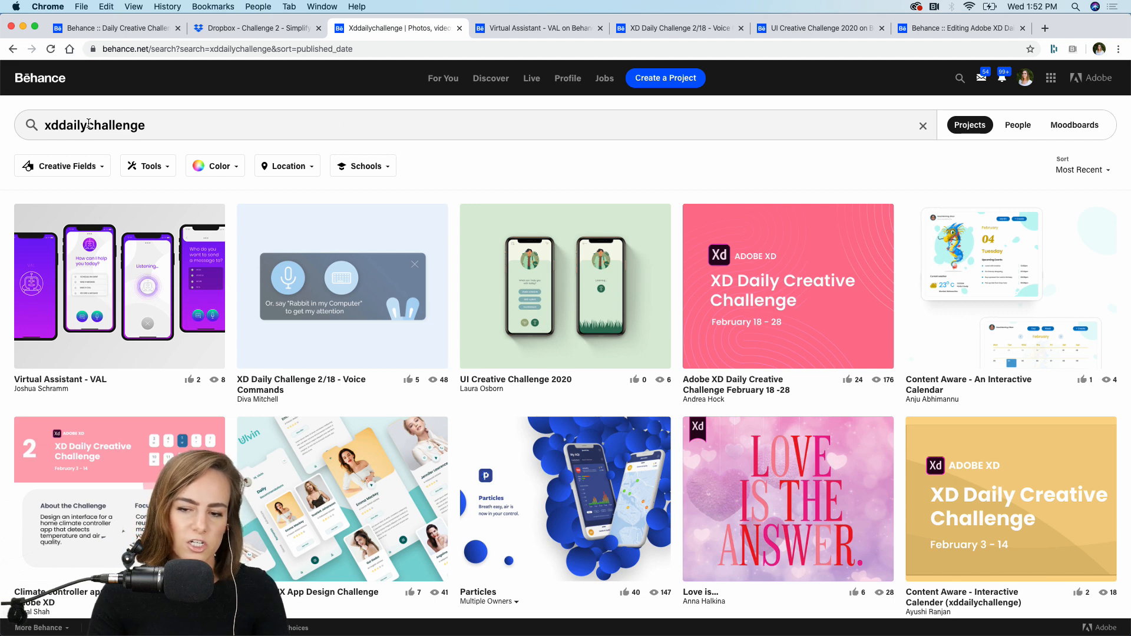
- View the XD Daily Challenge 2/18 - Voice Commands project and watch its prototype video in full screen
left_click(571, 38)
left_click(674, 33)
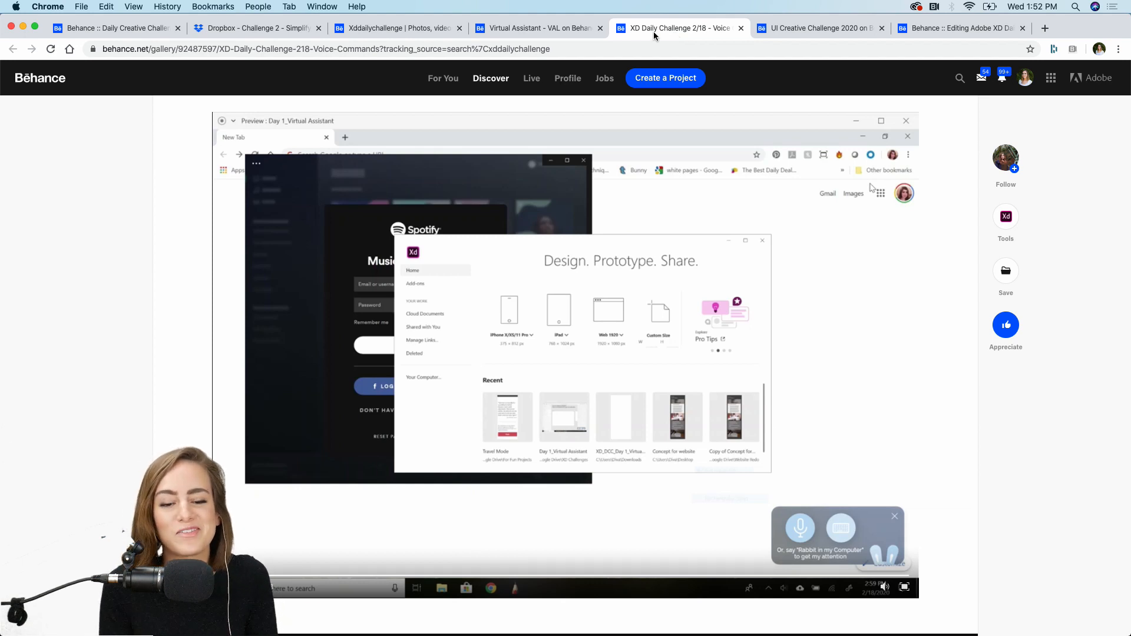
scroll(592, 300, "up", 3)
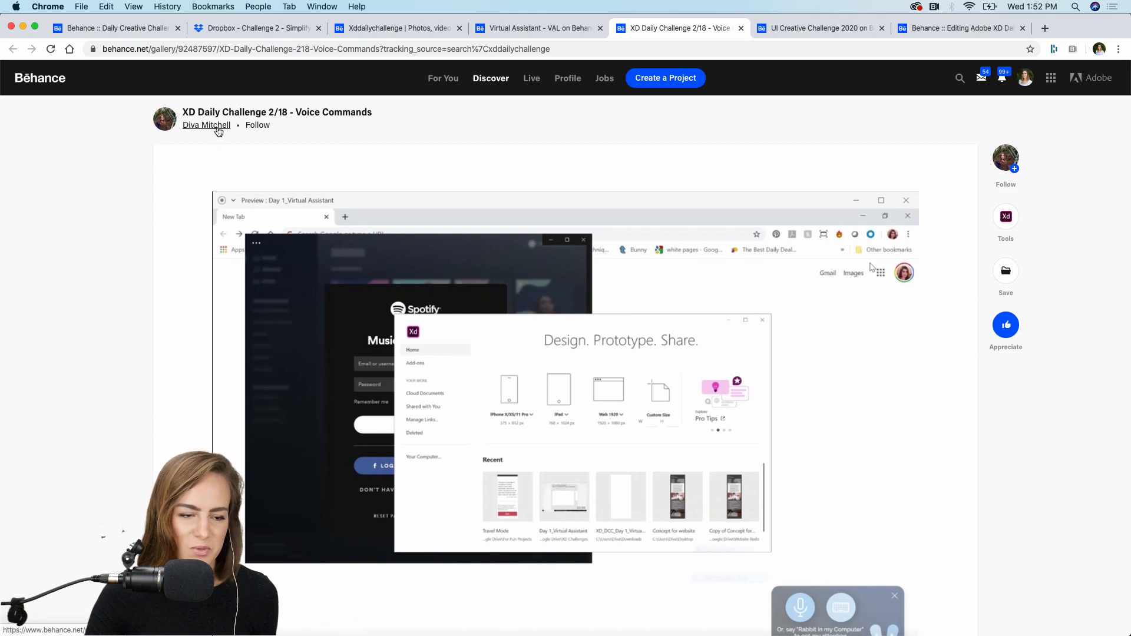
scroll(627, 139, "down", 3)
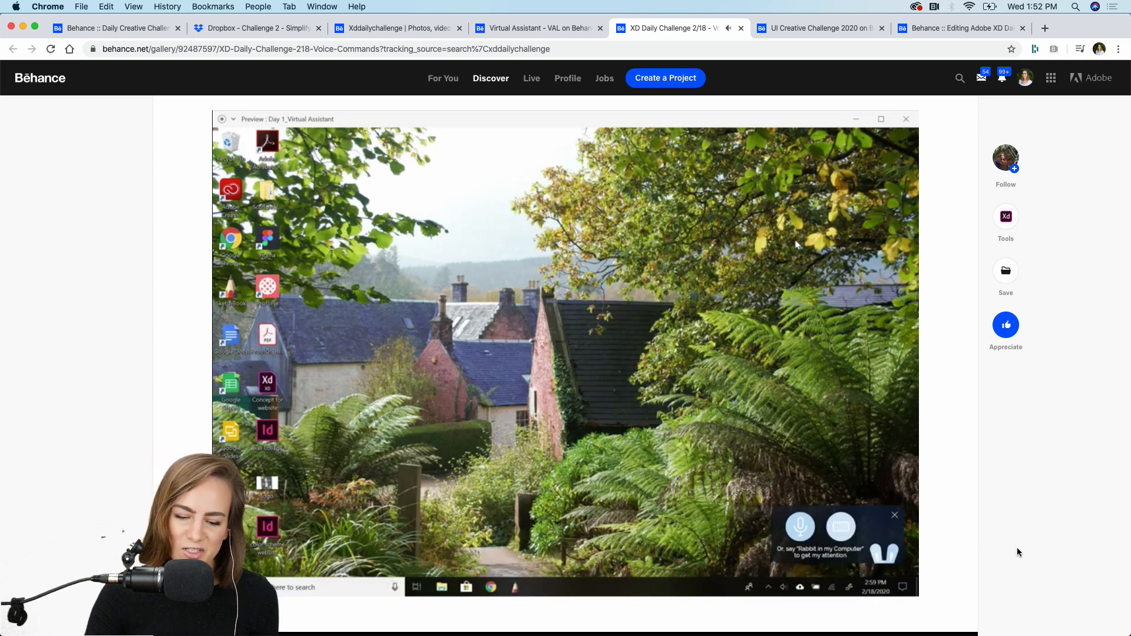
left_click(903, 586)
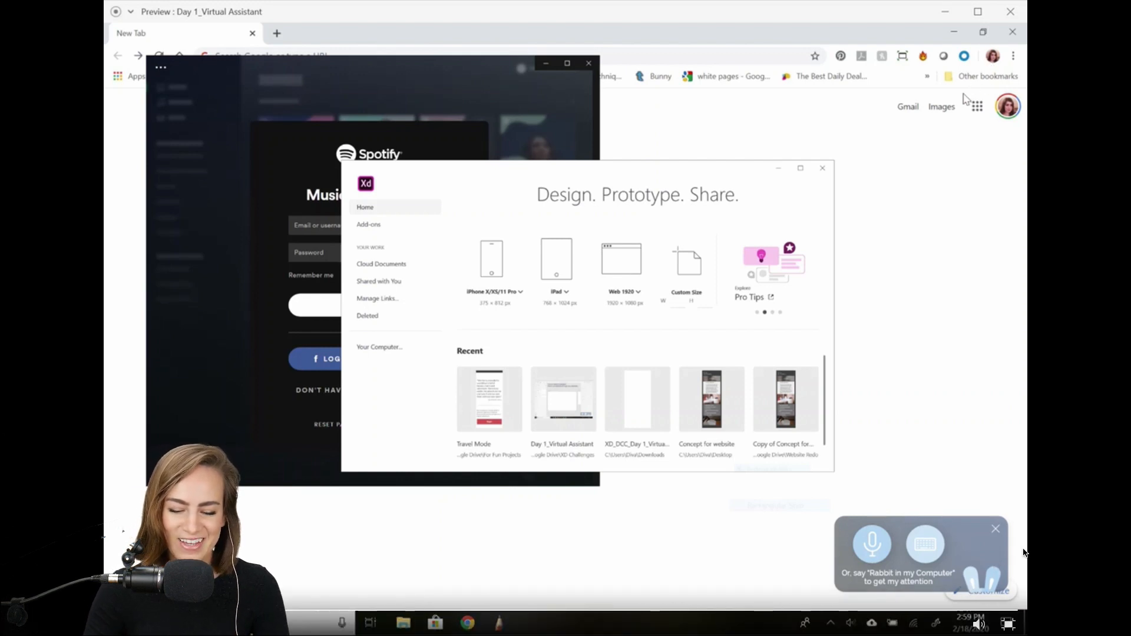
key("Escape")
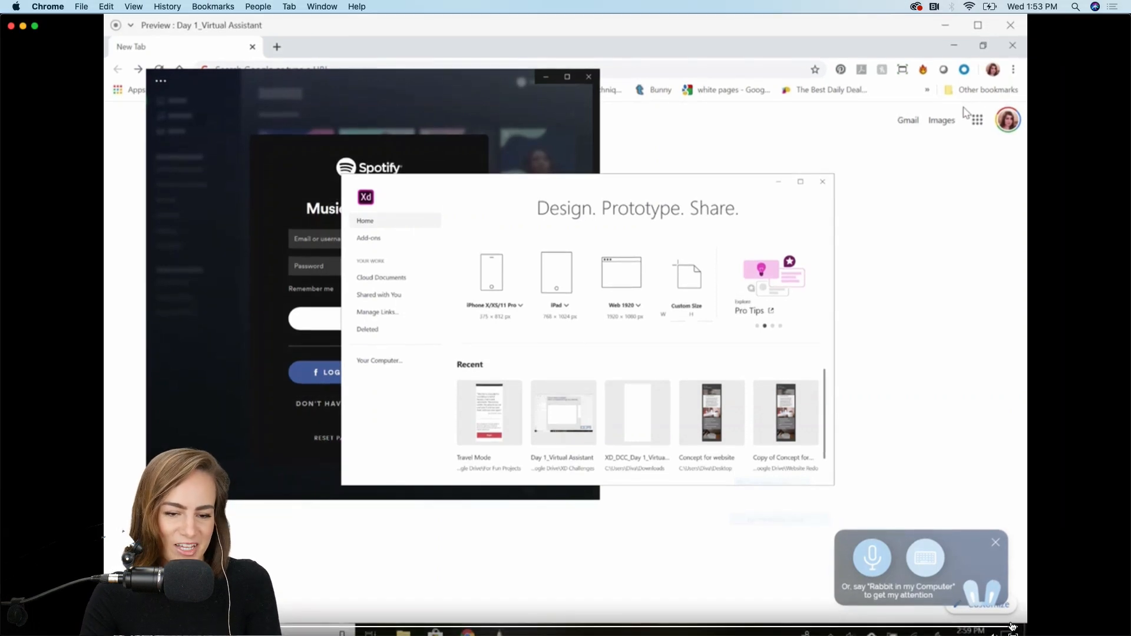
scroll(612, 275, "up", 3)
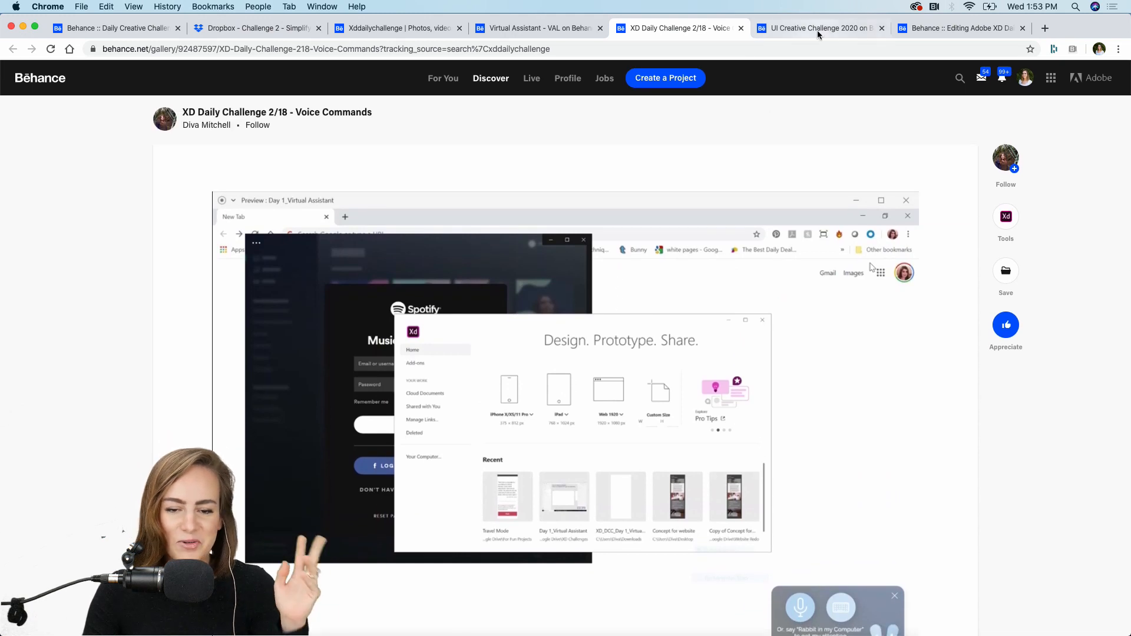
- View the UI Creative Challenge 2020 project and examine its plant-care assistant screens and the problem and solution text
left_click(817, 35)
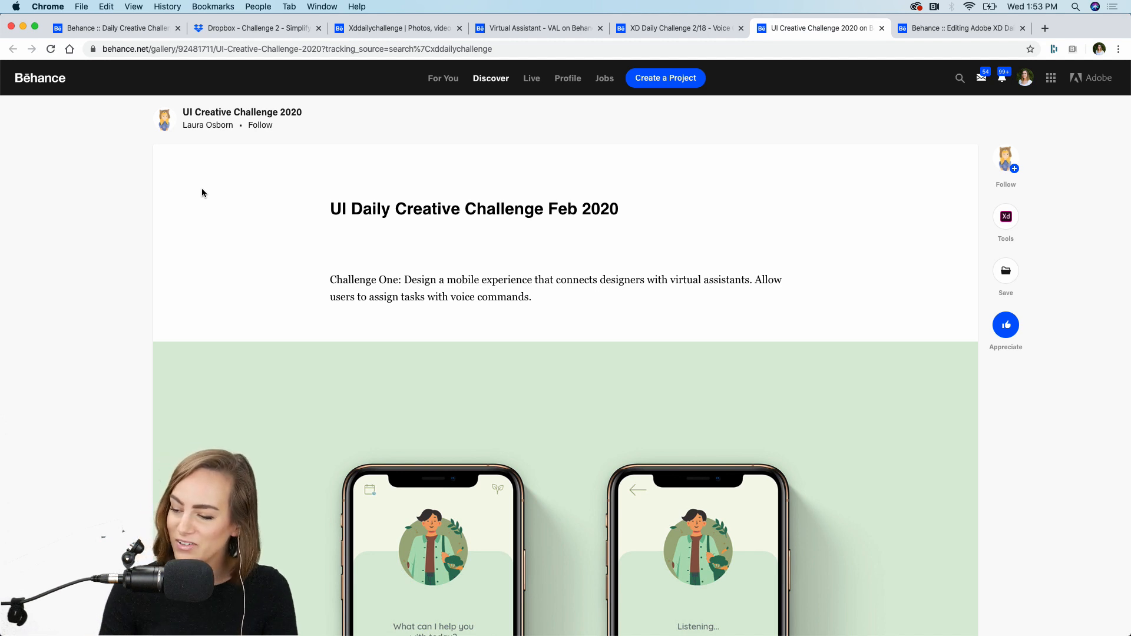
scroll(202, 193, "down", 5)
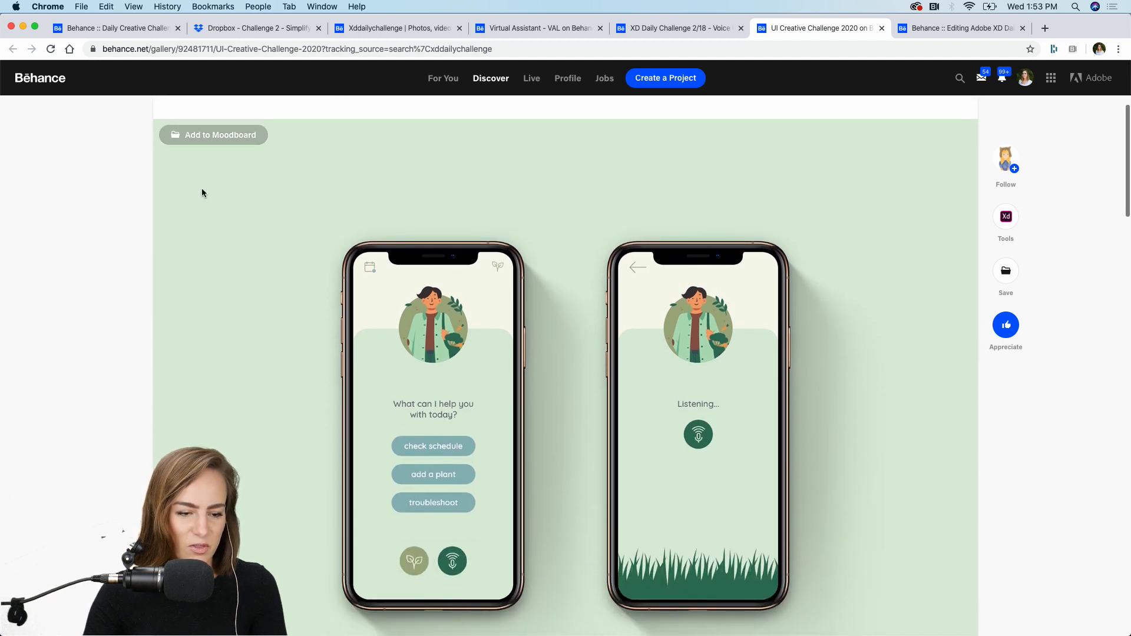
scroll(201, 192, "down", 3)
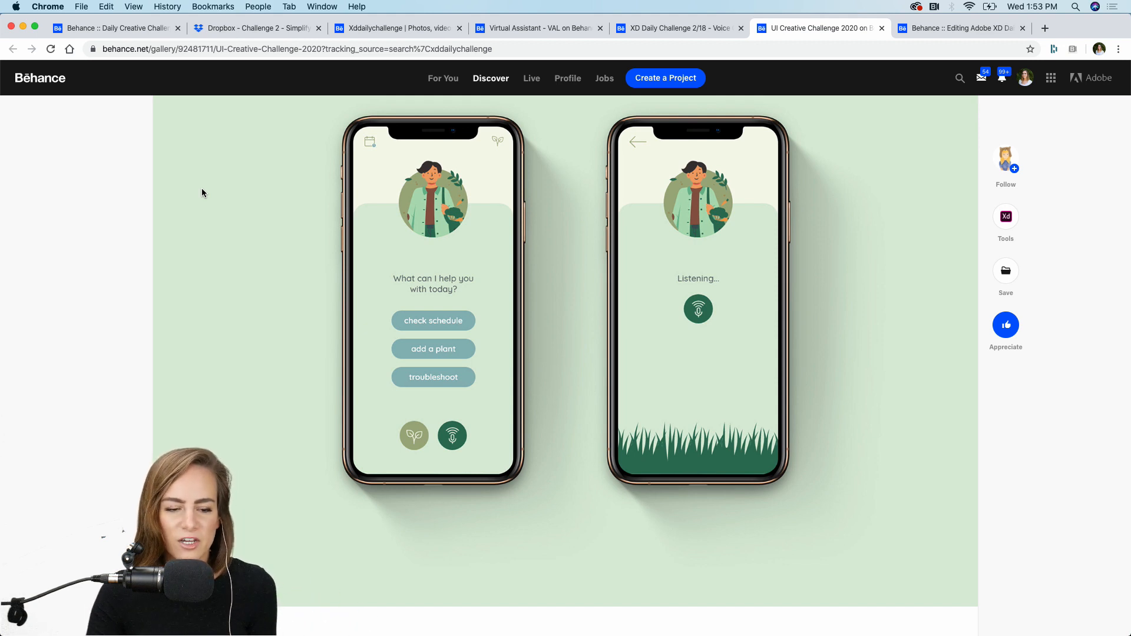
scroll(291, 239, "down", 1)
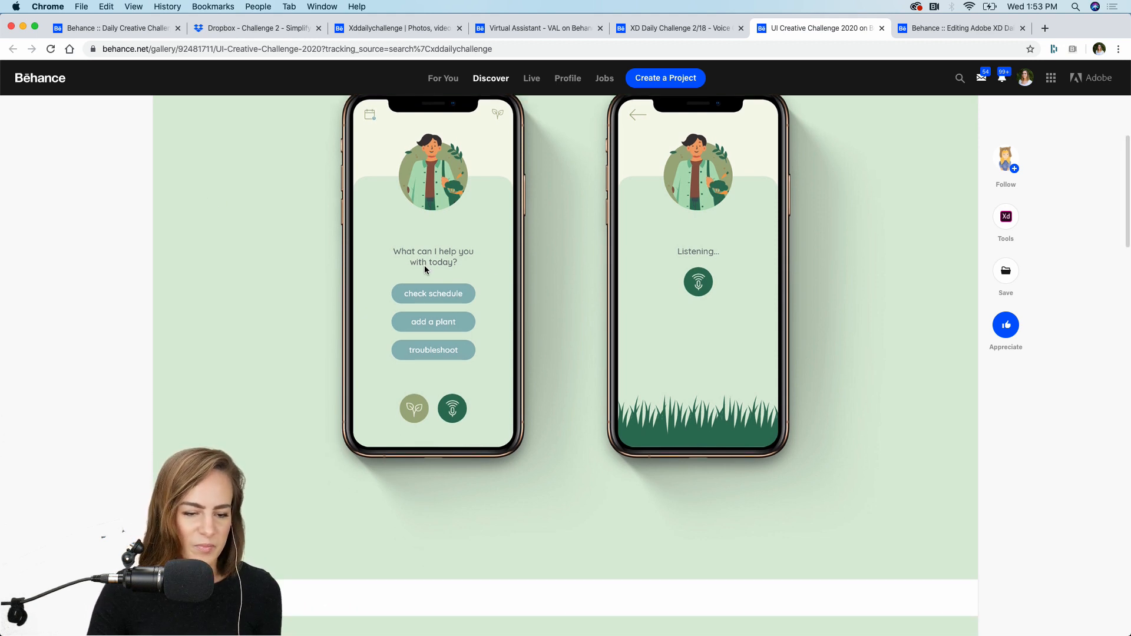
scroll(445, 269, "up", 1)
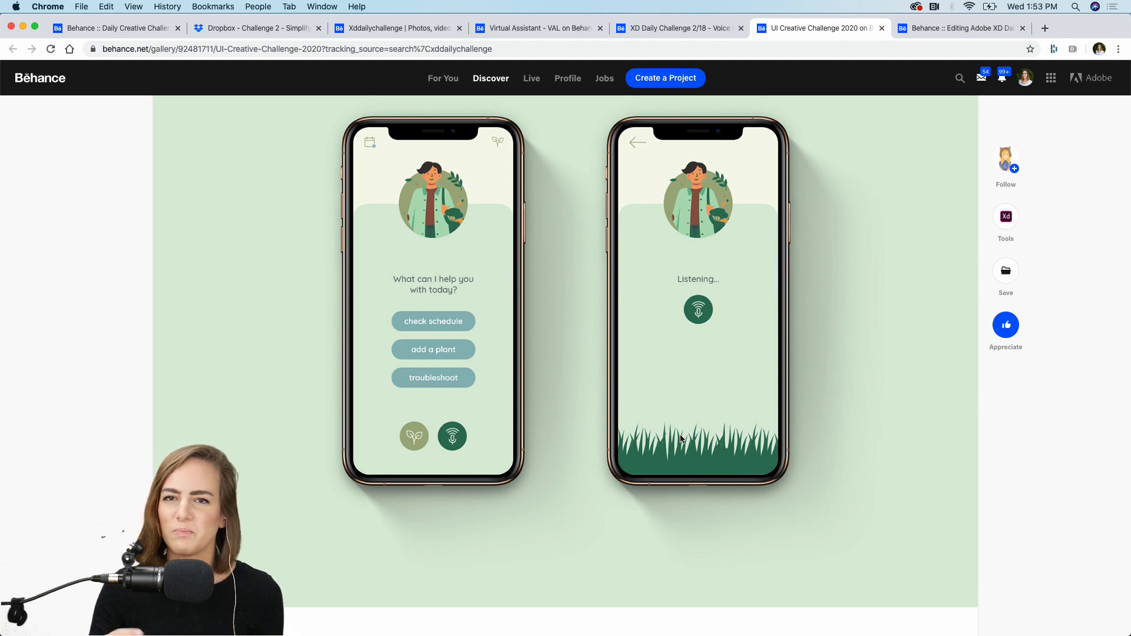
scroll(680, 436, "down", 8)
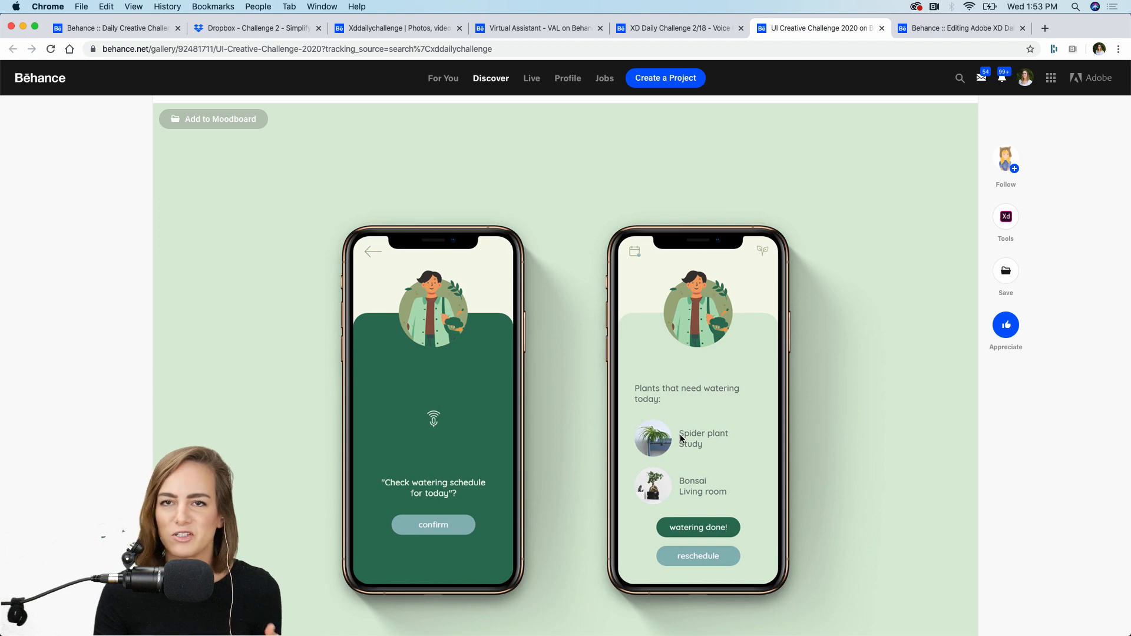
scroll(680, 437, "down", 2)
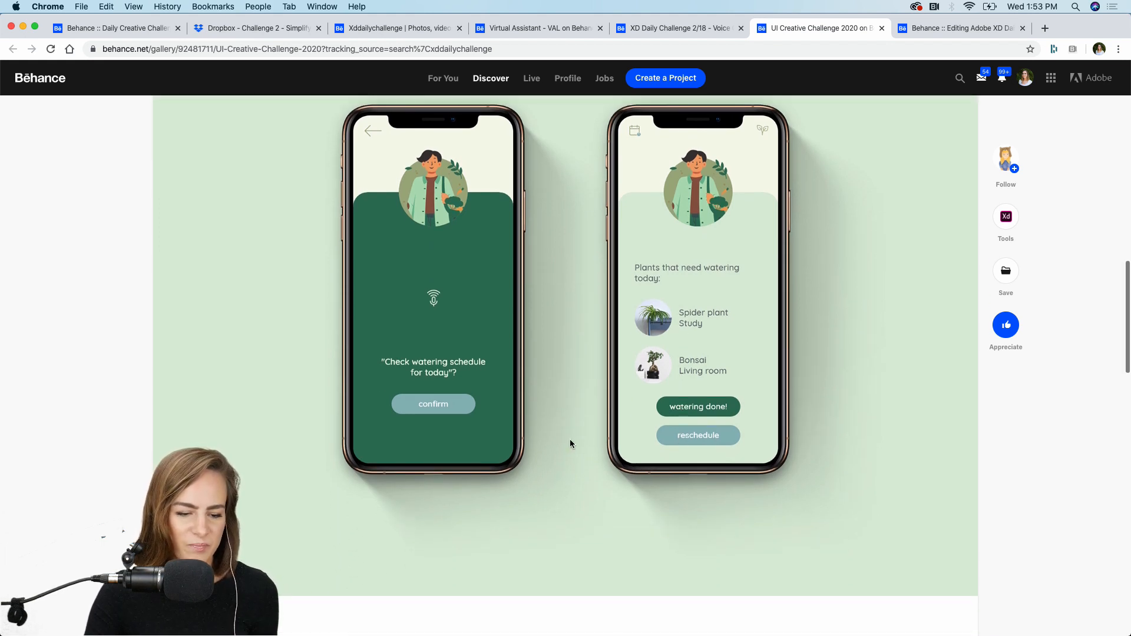
scroll(527, 373, "up", 1)
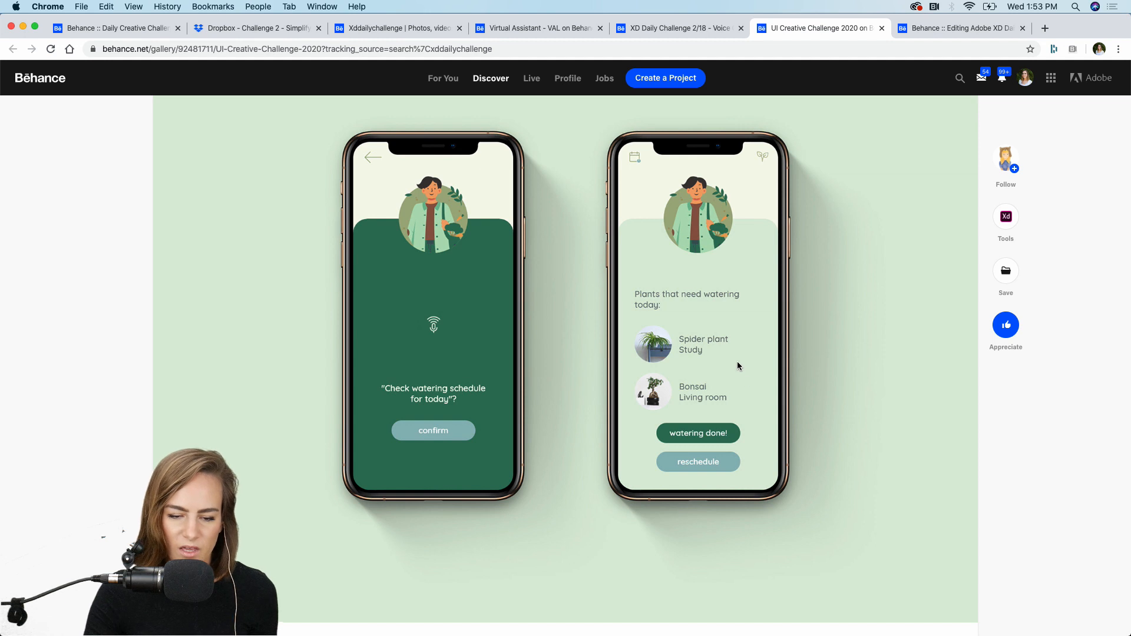
scroll(738, 381, "down", 1)
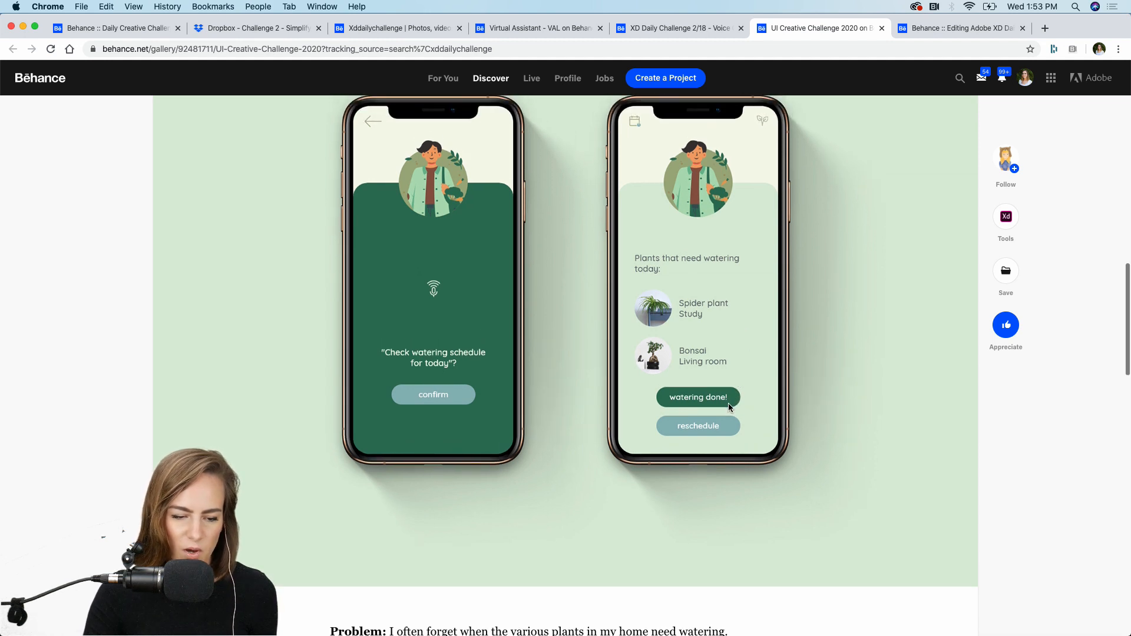
scroll(728, 416, "down", 5)
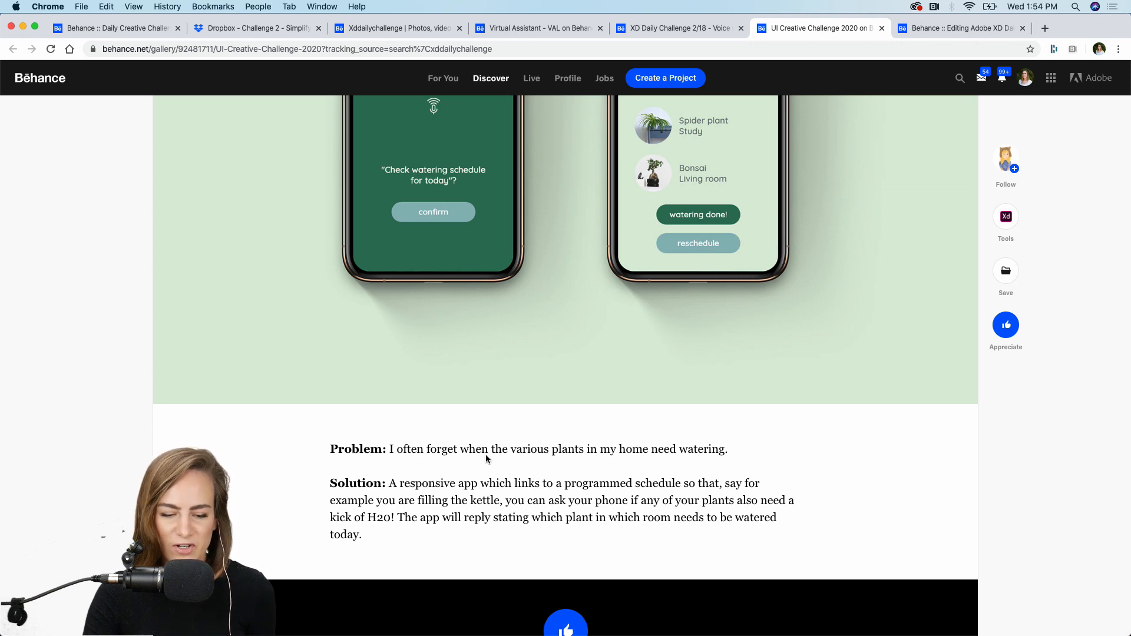
scroll(486, 458, "up", 10)
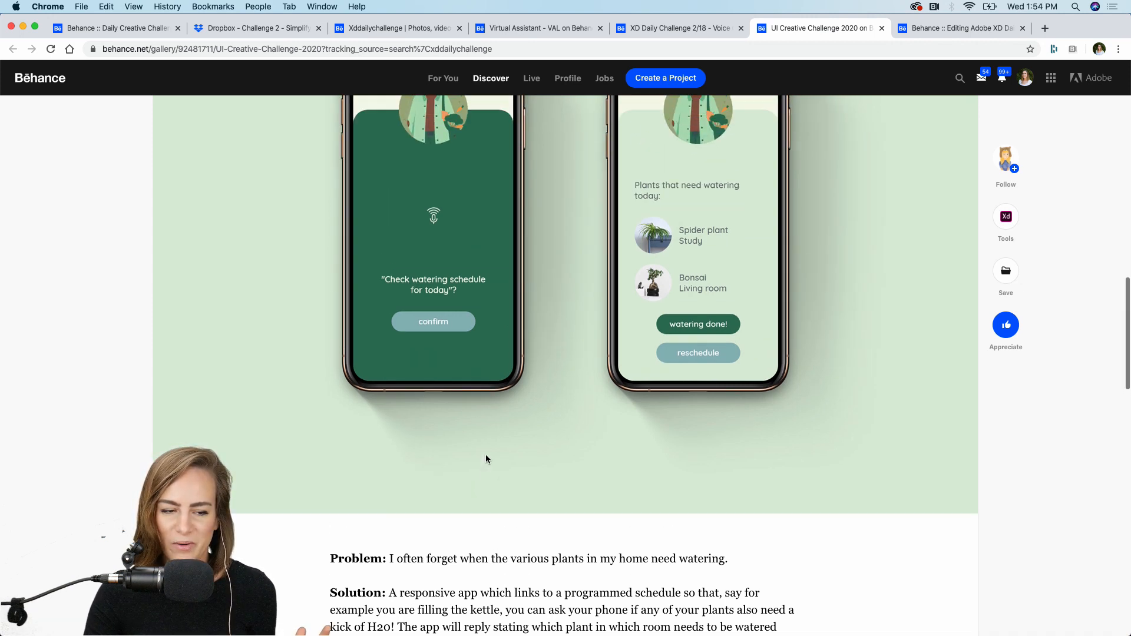
scroll(486, 458, "up", 12)
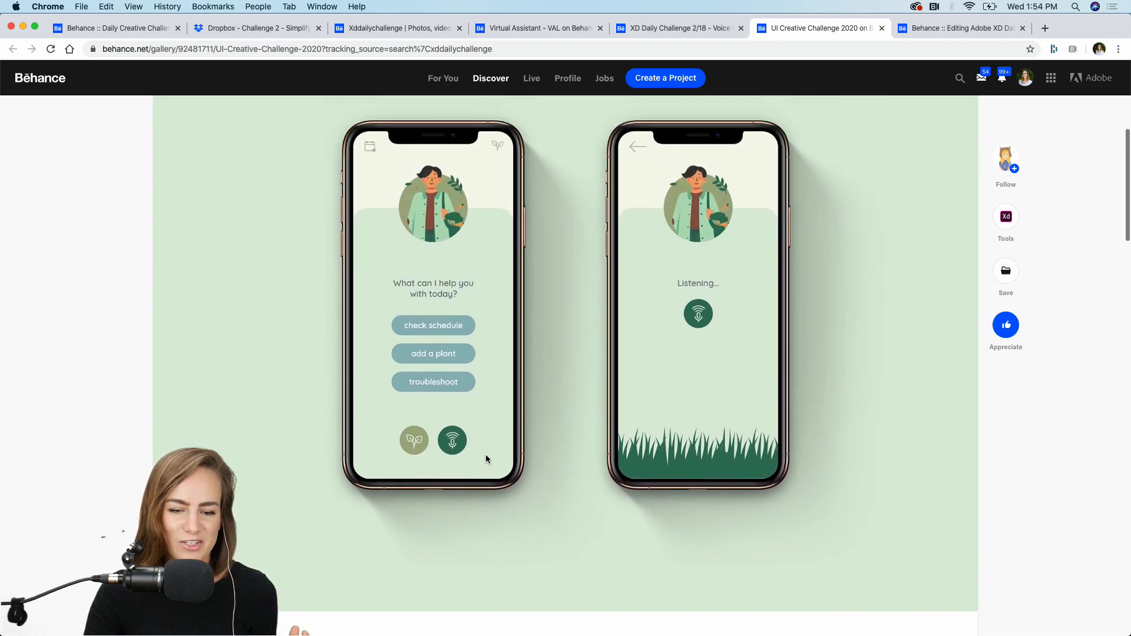
scroll(485, 454, "up", 1)
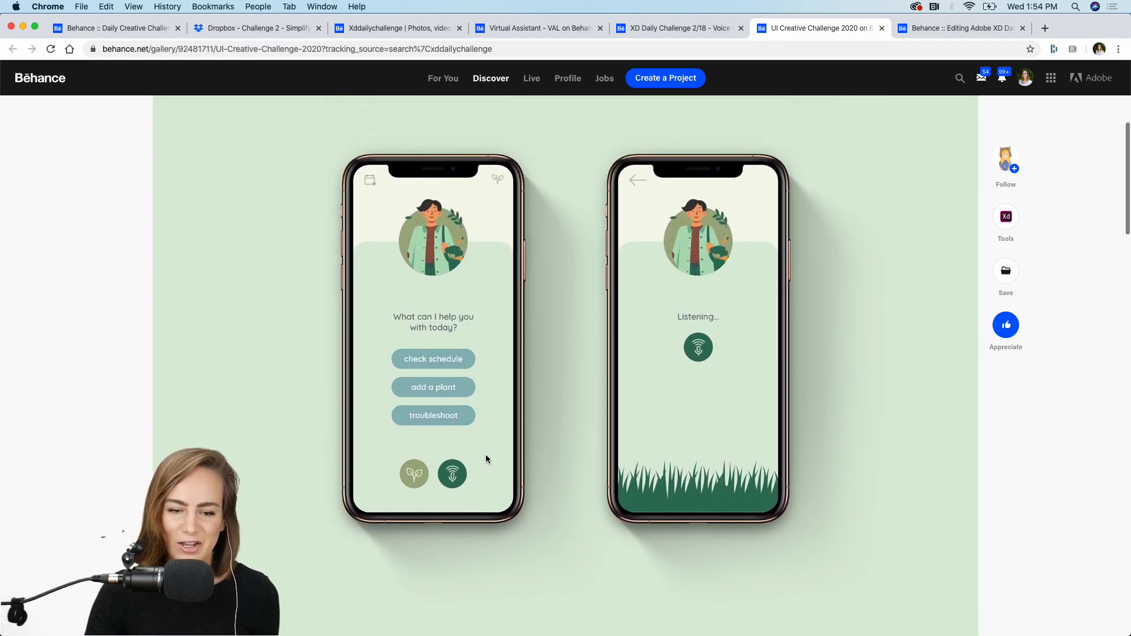